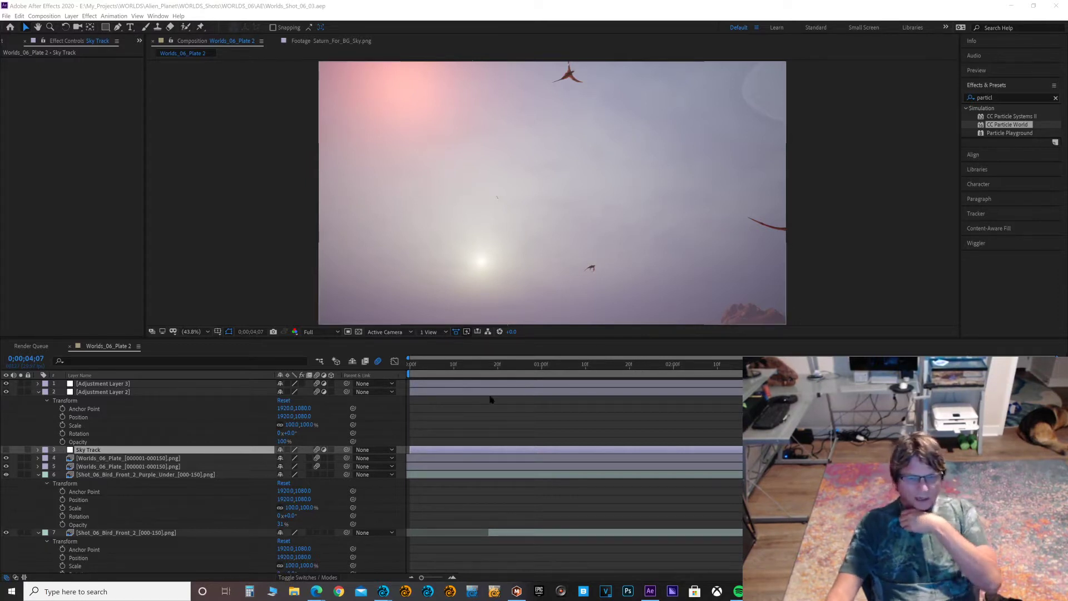
Step: Play back the Worlds_06_Plate 2 composition, finishing with a full preview from its first frame
{"action": "left_click", "coordinate": [425, 364]}
{"action": "key", "text": "space"}
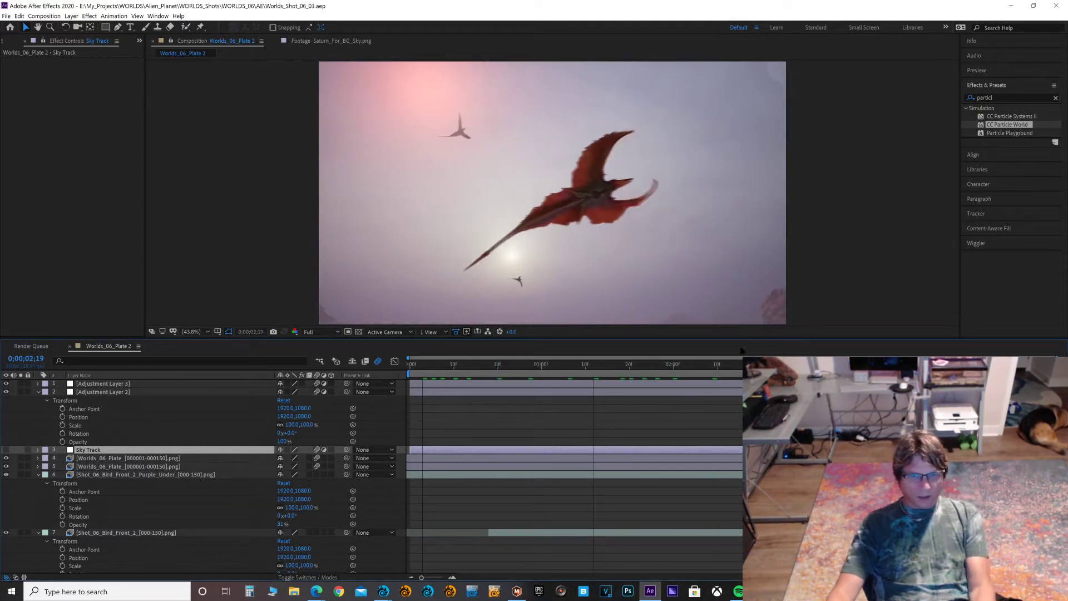
{"action": "left_click", "coordinate": [700, 365]}
{"action": "key", "text": "space"}
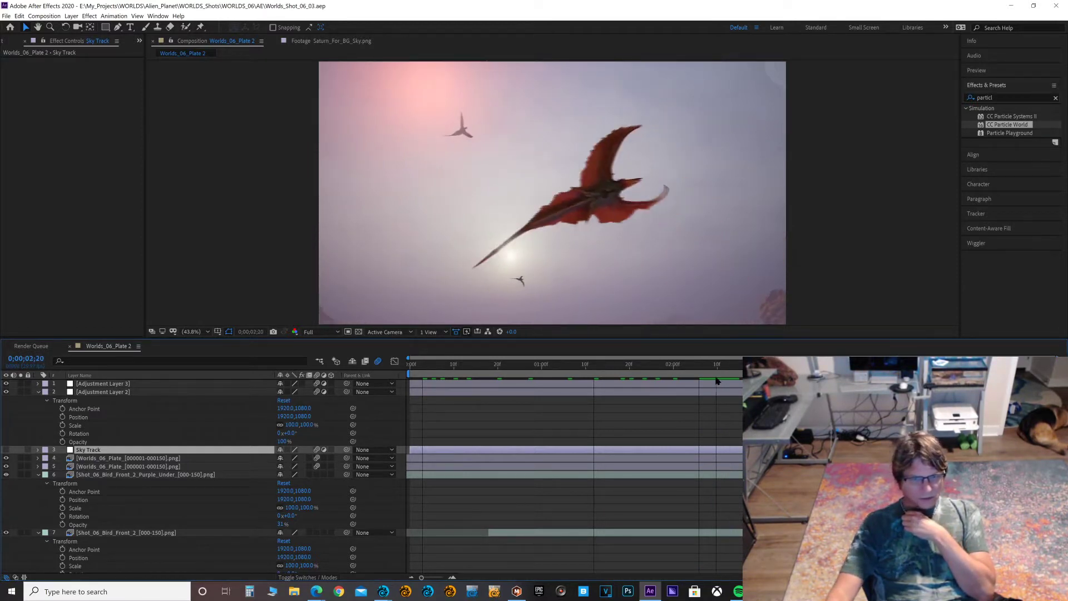
{"action": "left_click_drag", "start_coordinate": [500, 371], "coordinate": [372, 373]}
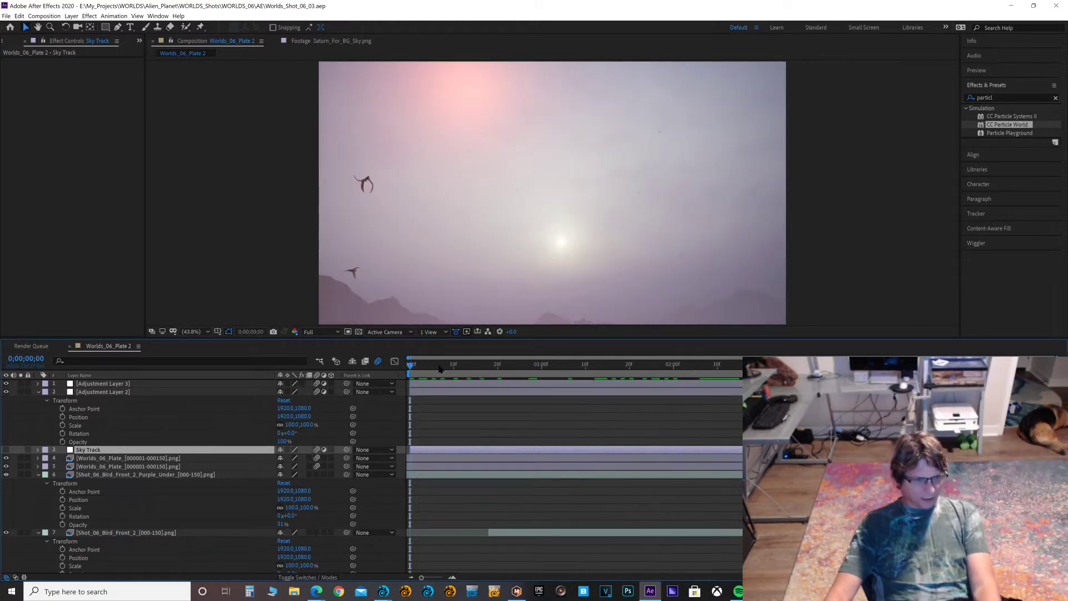
{"action": "key", "text": "space"}
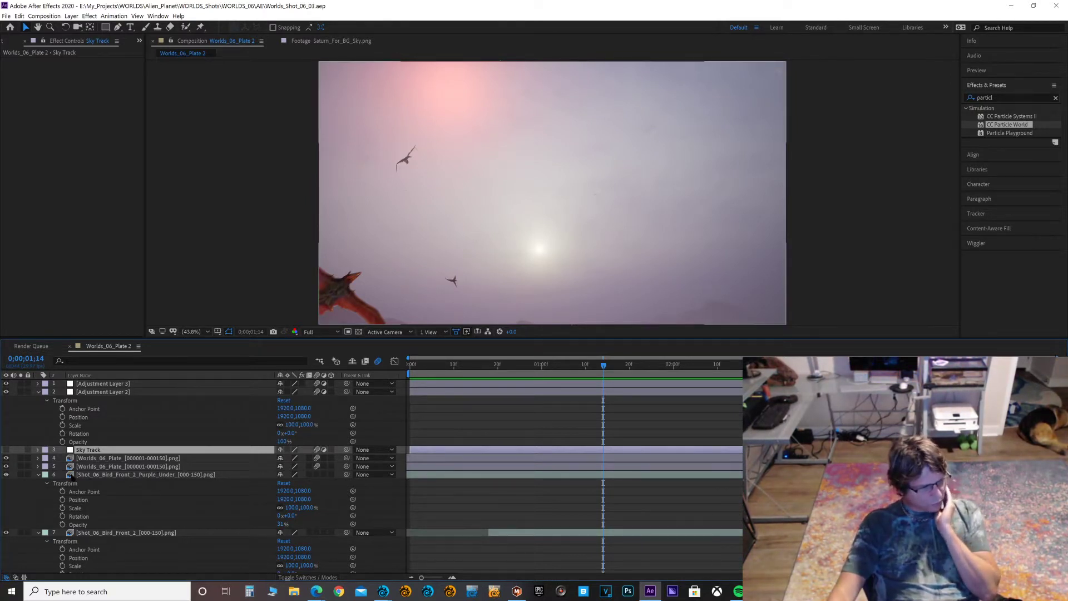
Step: Collapse the transform properties of the Shot_06_Bird_Front_2_Purple_Under and Shot_06_Bird_Front_2 layers
{"action": "left_click", "coordinate": [38, 475]}
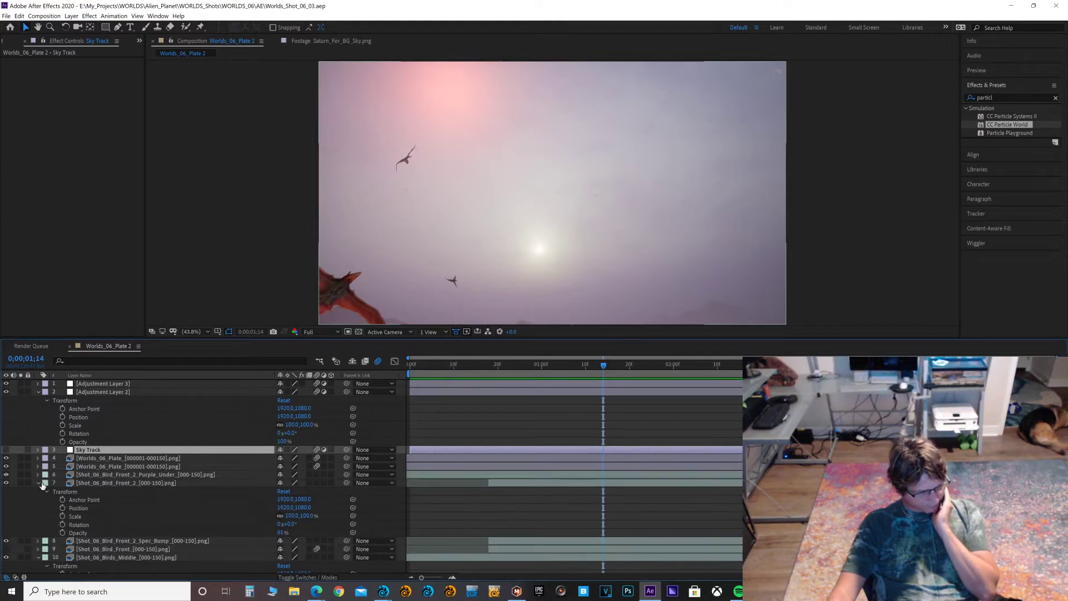
{"action": "left_click", "coordinate": [38, 482]}
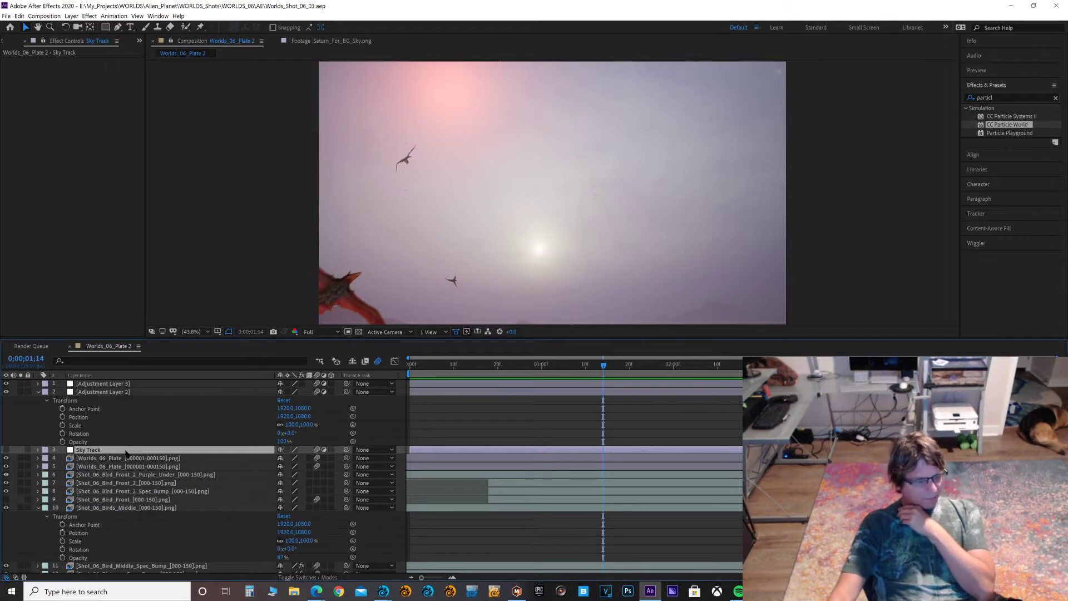
{"action": "scroll", "coordinate": [129, 459], "scroll_direction": "down", "scroll_amount": 1}
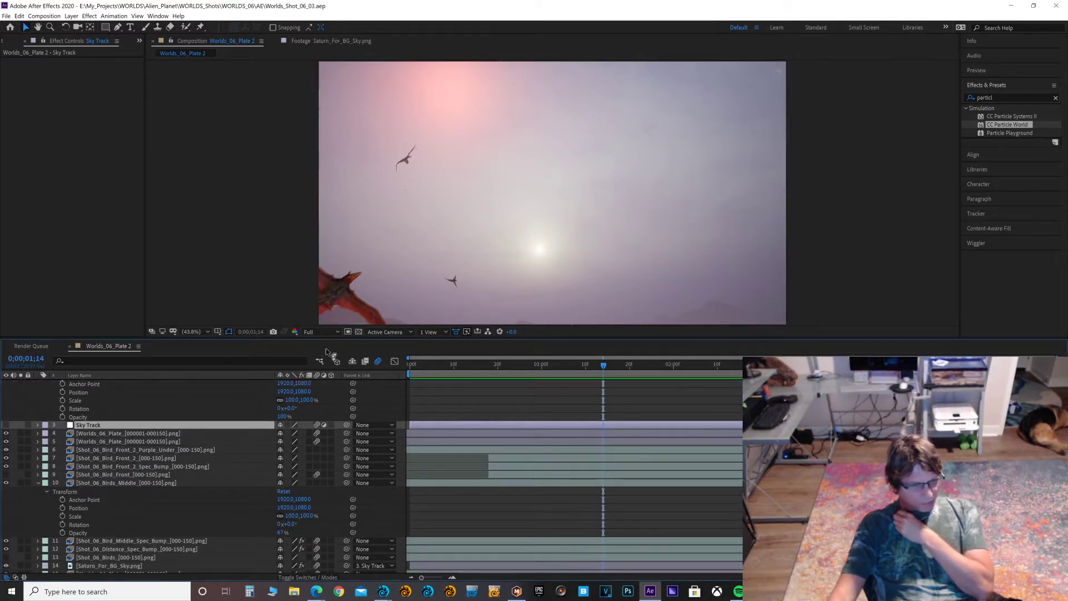
Step: Play the shot from 0;00;01;06 and temporarily enlarge the composition view to examine the birds and sky
{"action": "left_click", "coordinate": [567, 370]}
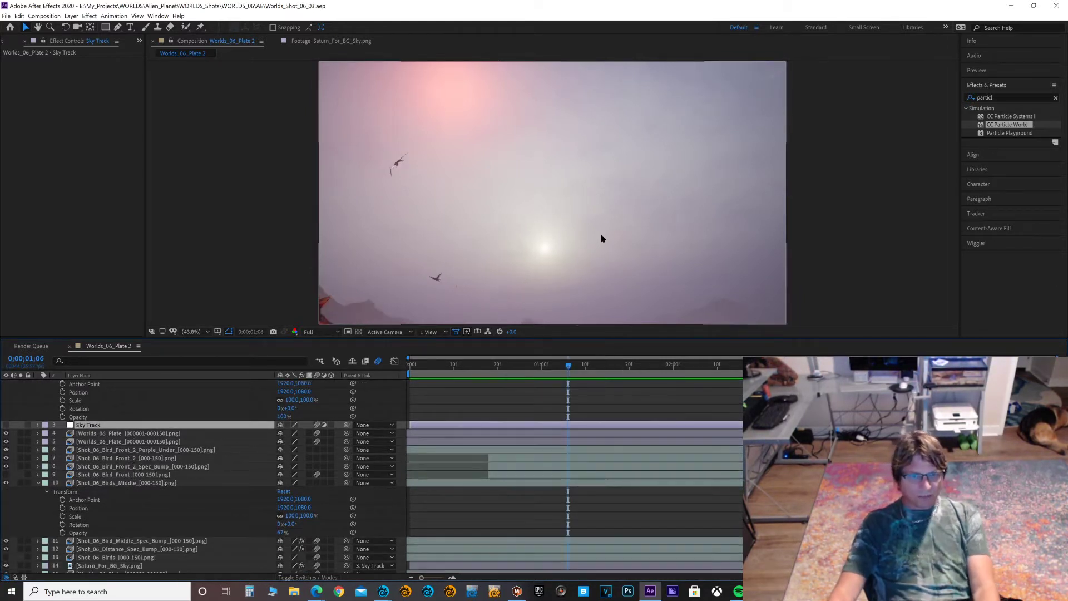
{"action": "key", "text": "space"}
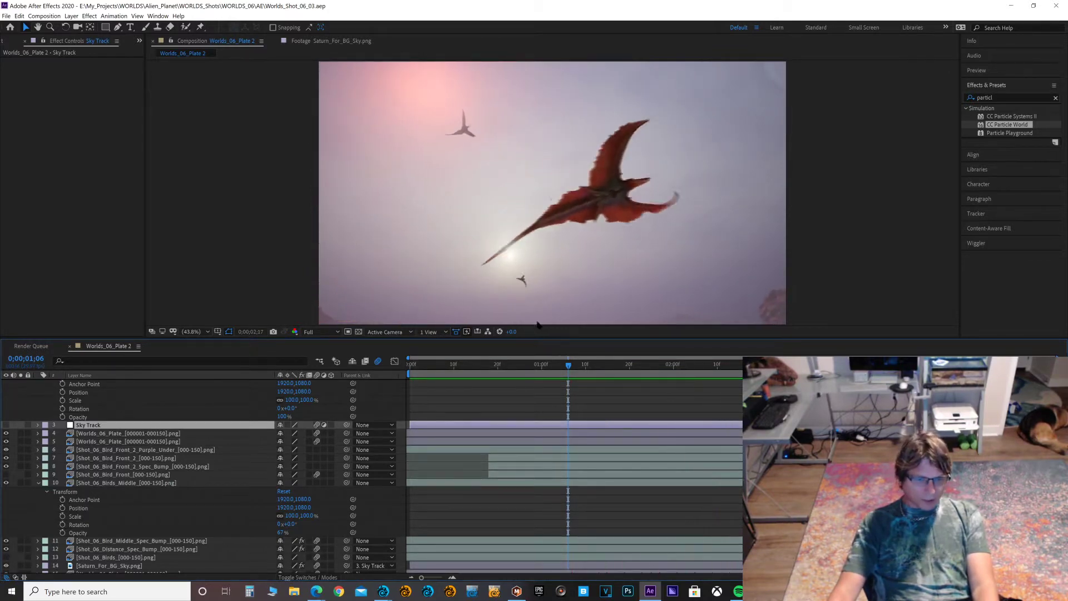
{"action": "left_click_drag", "start_coordinate": [537, 377], "coordinate": [525, 470]}
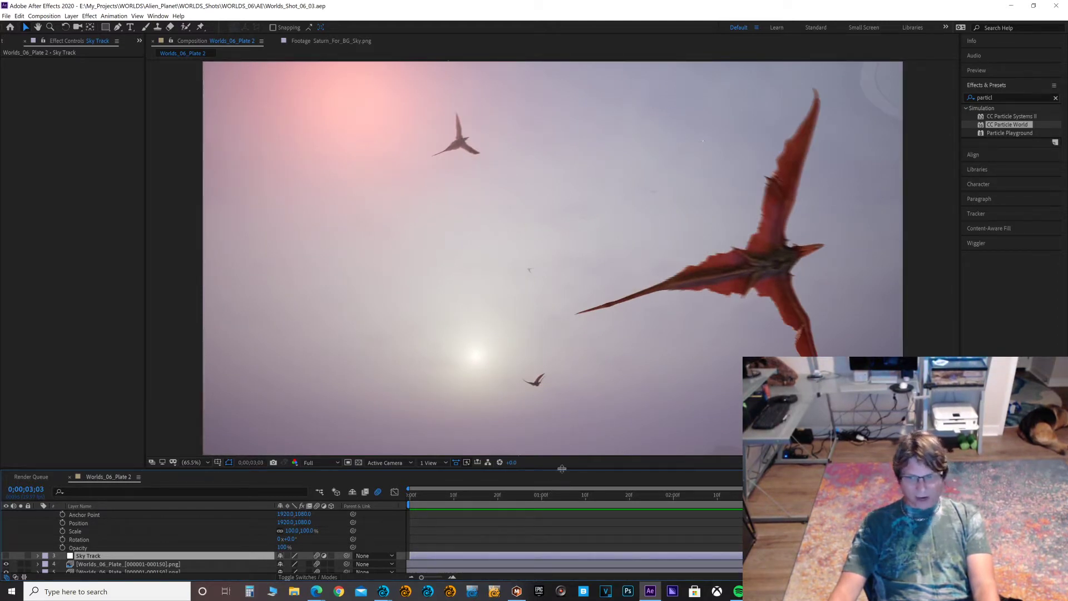
{"action": "left_click_drag", "start_coordinate": [562, 469], "coordinate": [548, 330]}
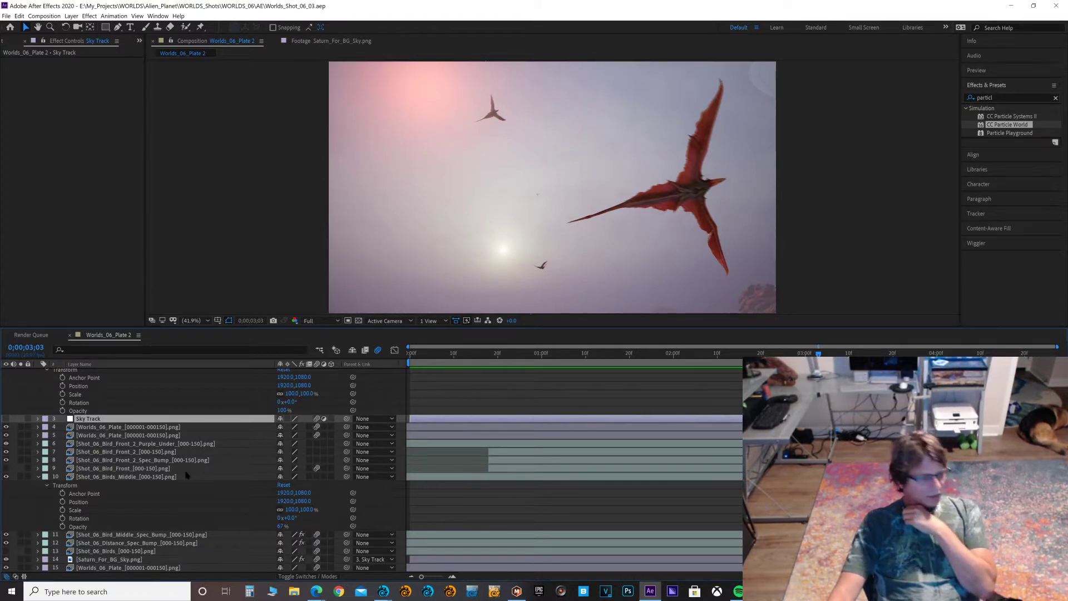
Step: Hide and reshow the Worlds_06_Plate background on layer 15 and the Saturn_For_BG_Sky layer to examine their contributions
{"action": "left_click", "coordinate": [173, 436]}
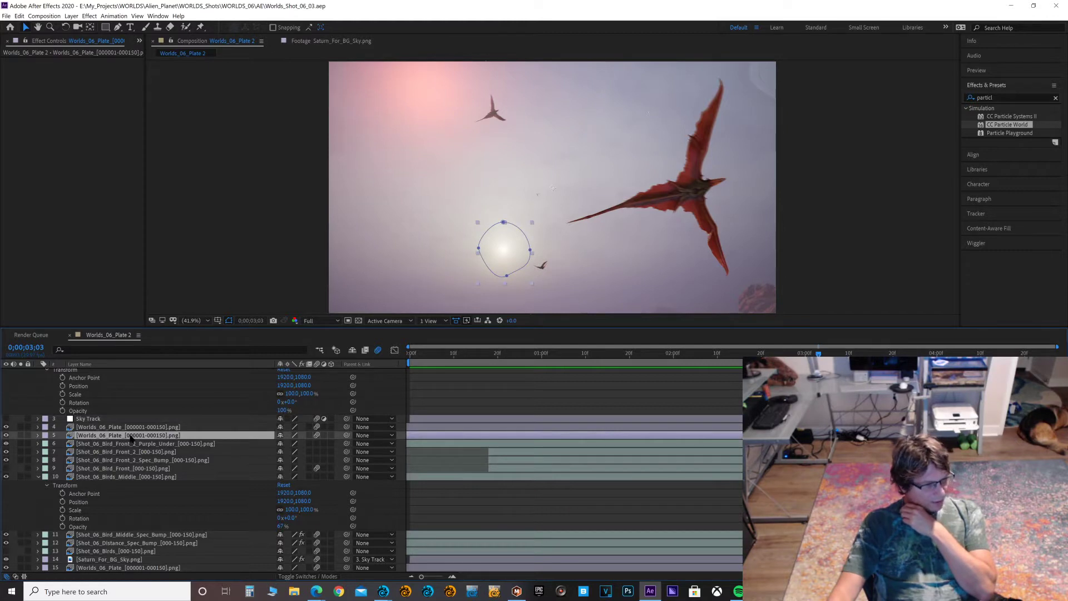
{"action": "left_click", "coordinate": [120, 568]}
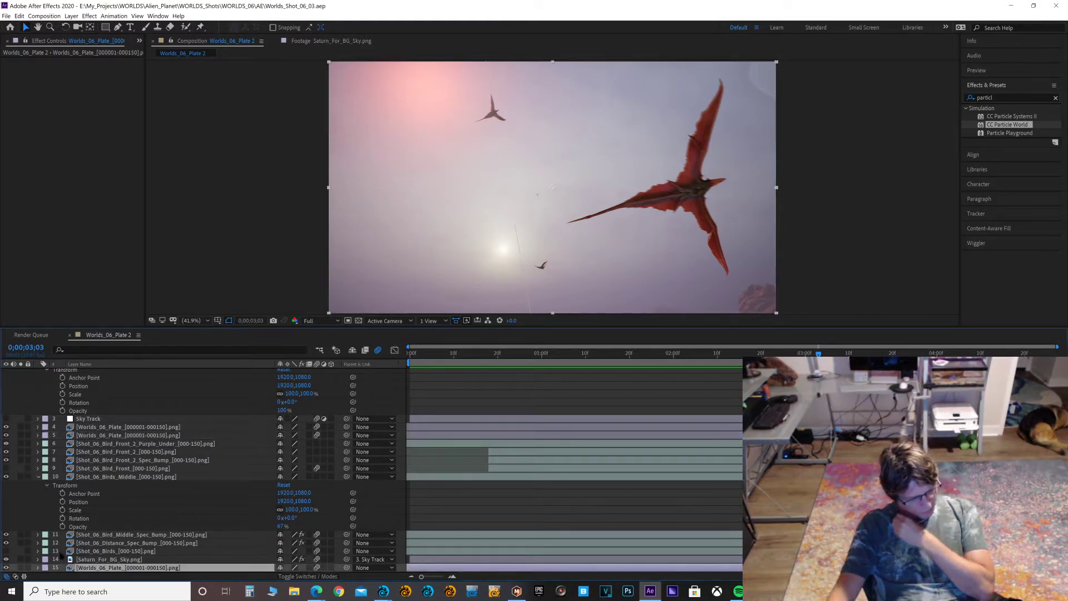
{"action": "left_click", "coordinate": [6, 567]}
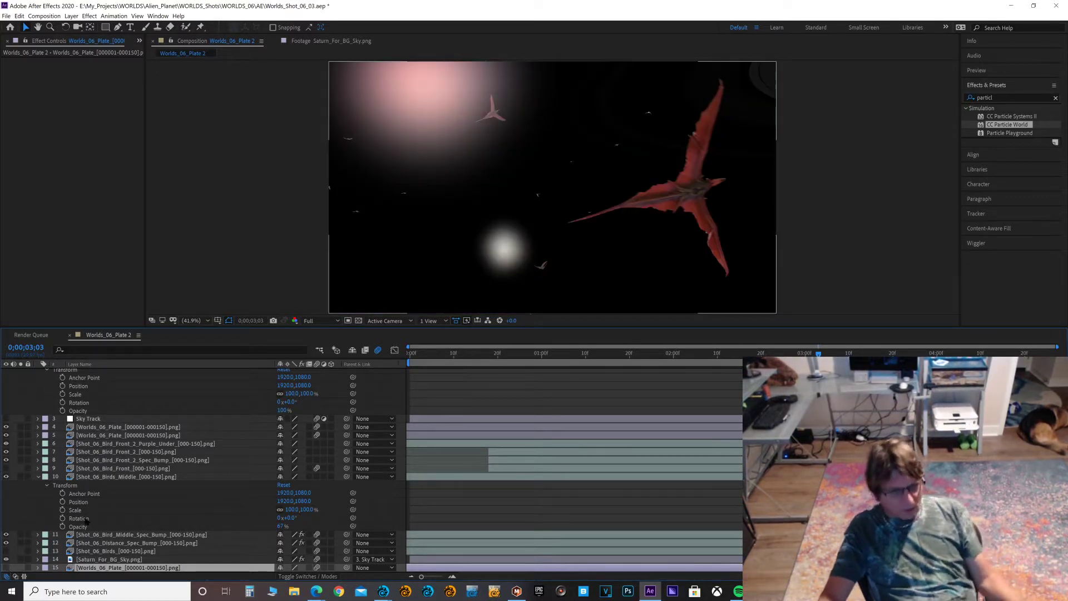
{"action": "left_click", "coordinate": [7, 567]}
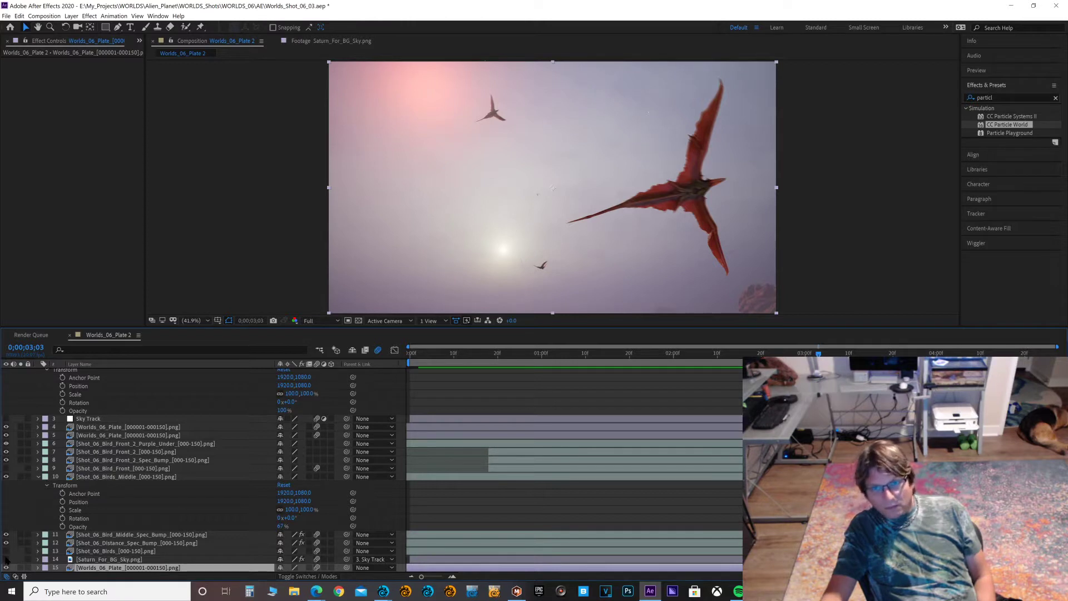
{"action": "left_click", "coordinate": [6, 559]}
Step: Delete the hidden Shot_06_Birds layer from the composition
{"action": "left_click", "coordinate": [14, 553]}
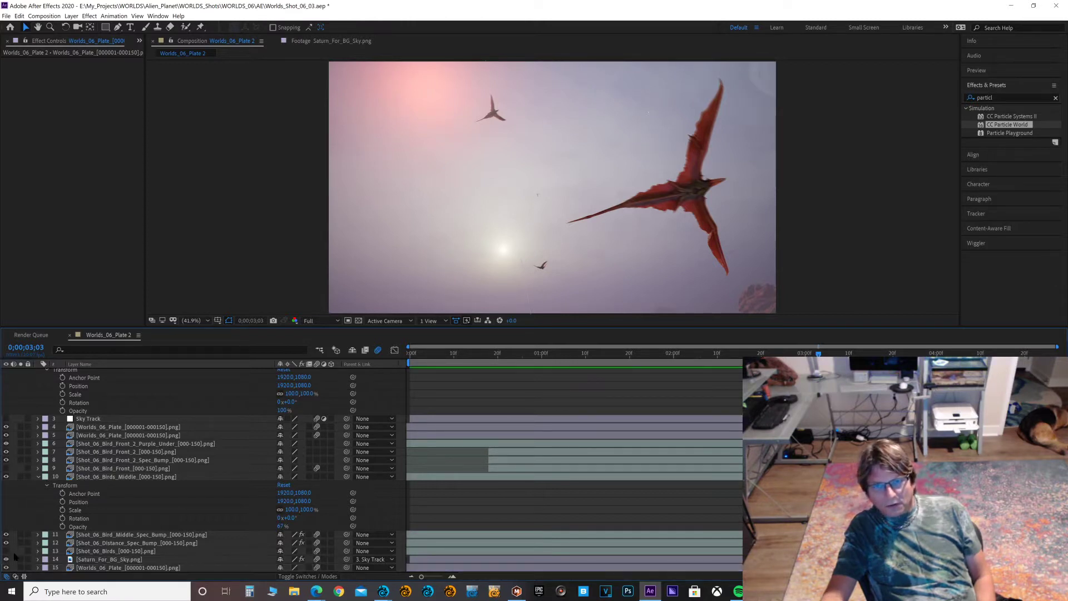
{"action": "left_click", "coordinate": [117, 551]}
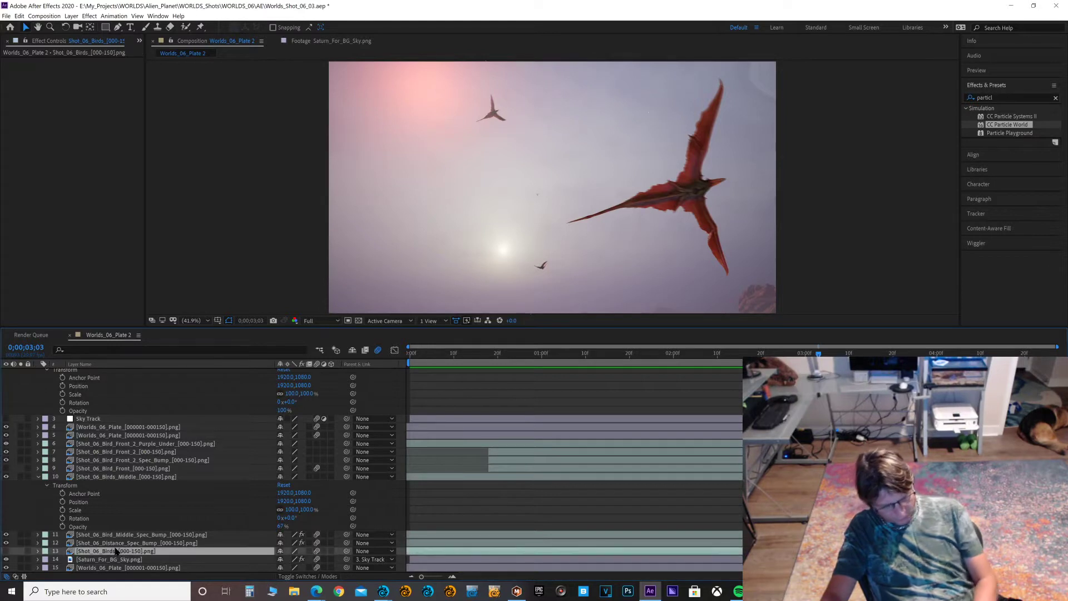
{"action": "key", "text": "Delete"}
Step: Check the Shot_06_Distance_Spec_Bump layer by switching its visibility, and select the Shot_06_Bird_Middle_Spec_Bump layer to view its Tint effect
{"action": "left_click", "coordinate": [112, 552]}
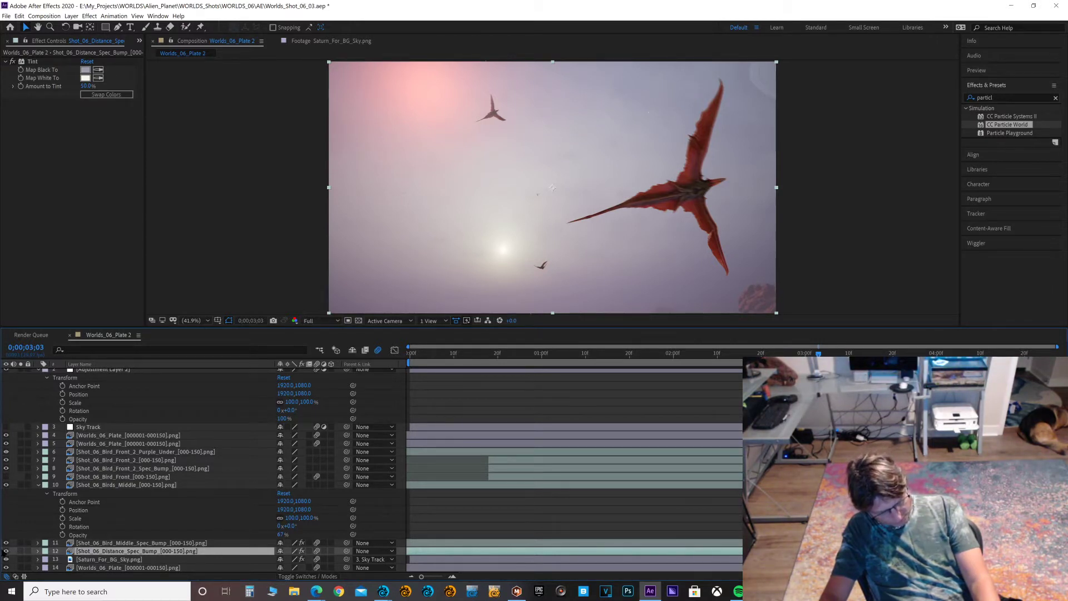
{"action": "left_click", "coordinate": [7, 550]}
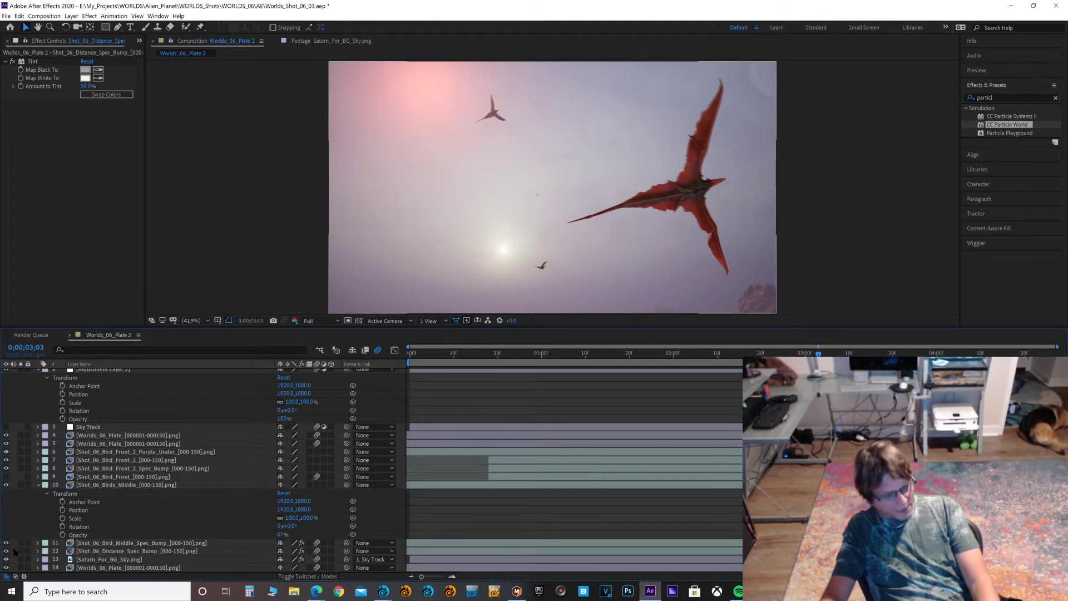
{"action": "left_click", "coordinate": [184, 543]}
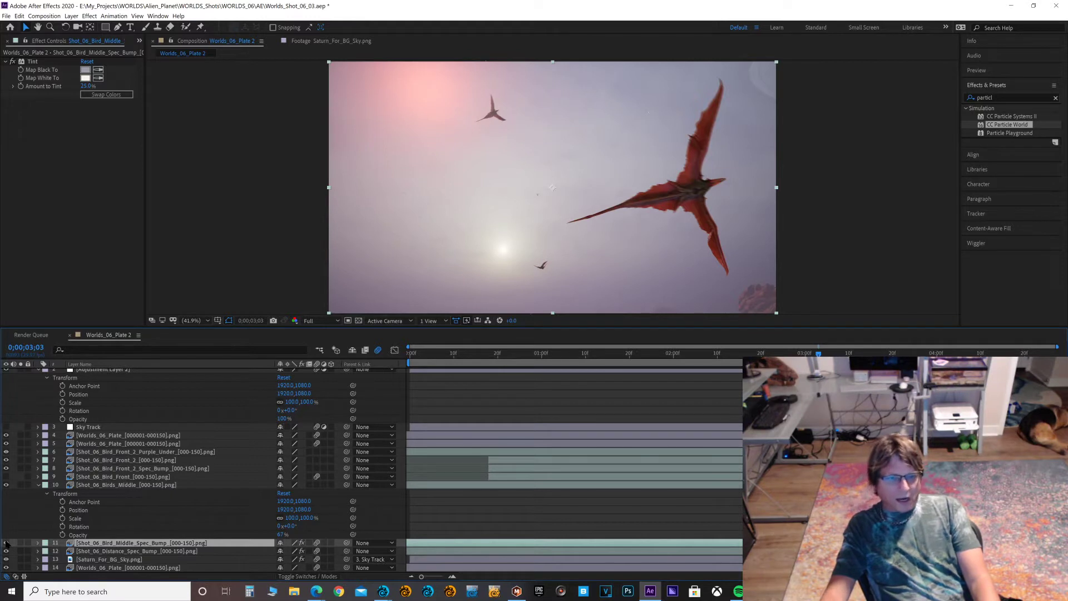
Step: Compare the frame at 0;00;01;09 with Shot_06_Birds_Middle hidden and shown, and collapse that layer's properties
{"action": "left_click_drag", "start_coordinate": [819, 355], "coordinate": [582, 356]}
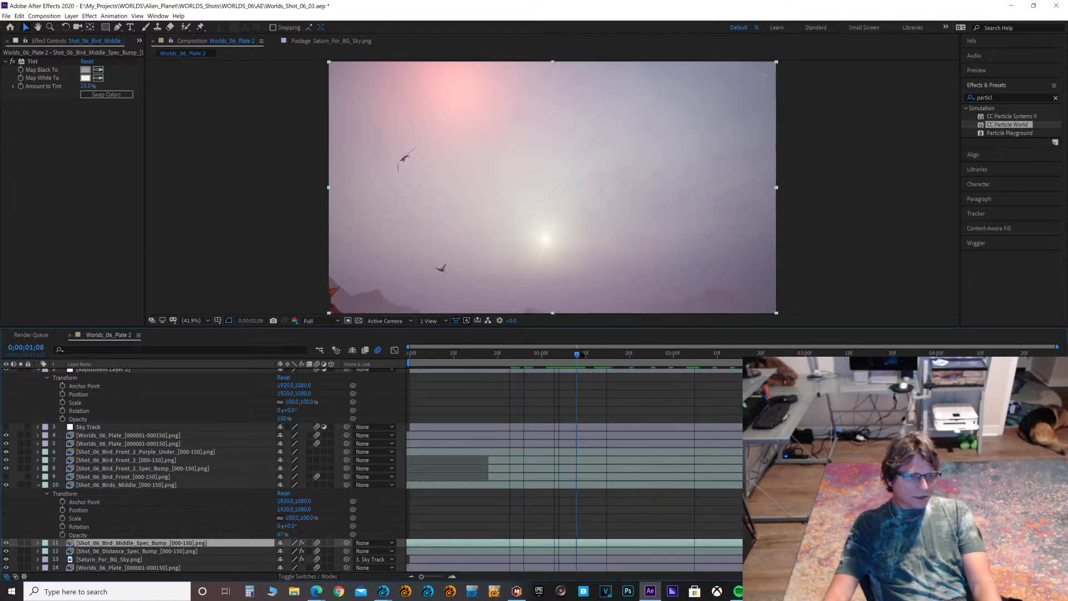
{"action": "left_click", "coordinate": [7, 486]}
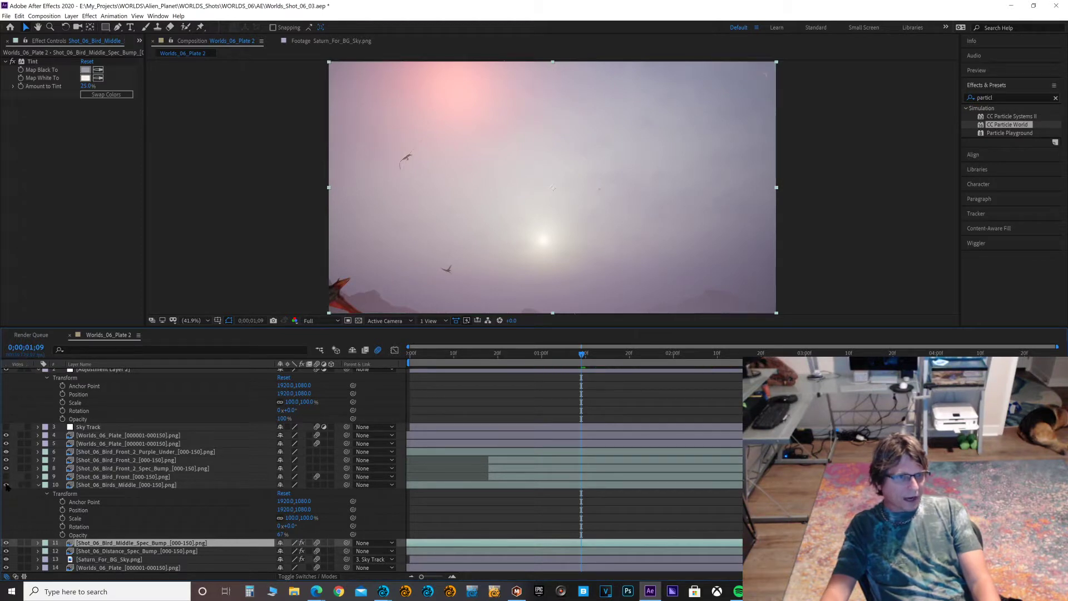
{"action": "left_click", "coordinate": [7, 486]}
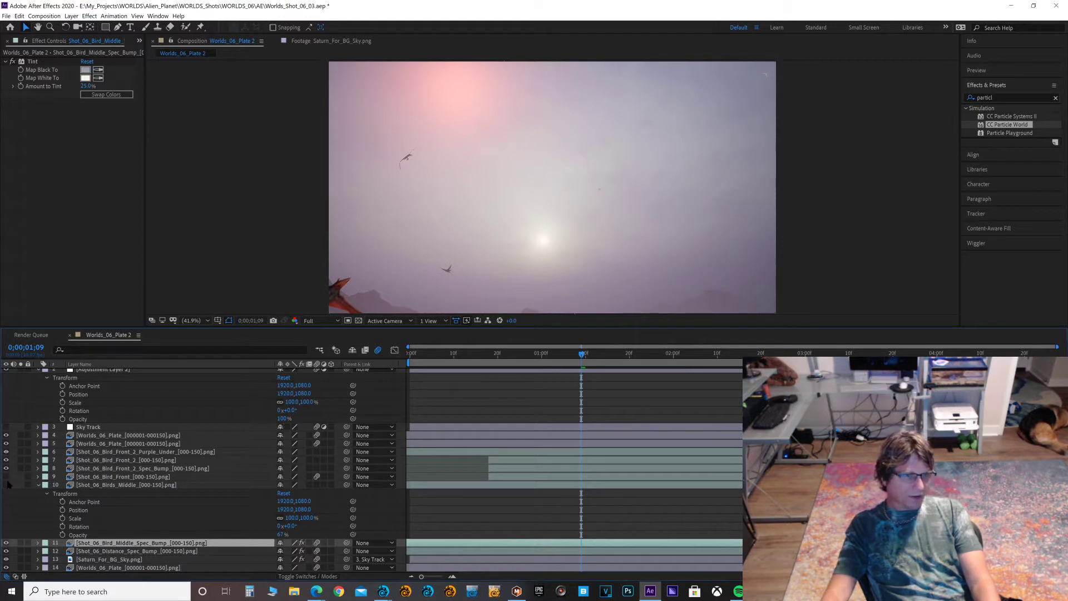
{"action": "left_click", "coordinate": [7, 482]}
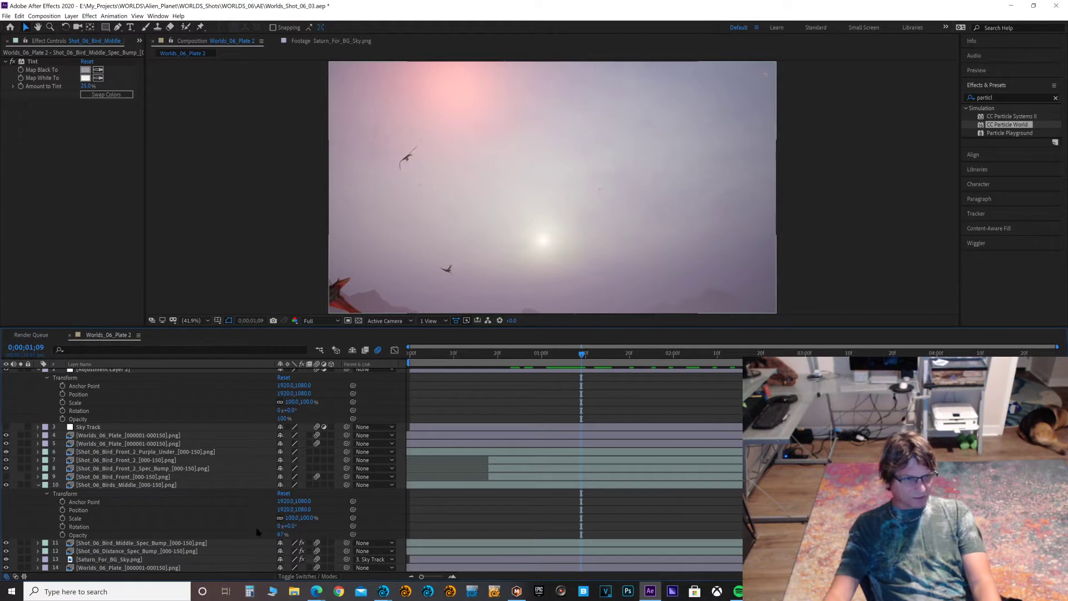
{"action": "left_click", "coordinate": [115, 486]}
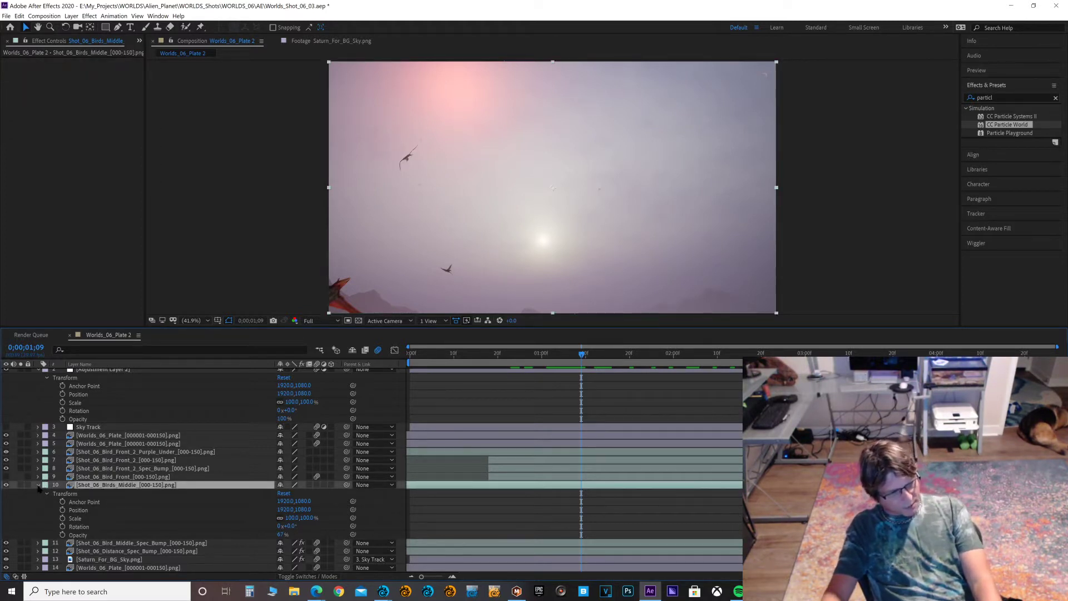
{"action": "left_click", "coordinate": [38, 485]}
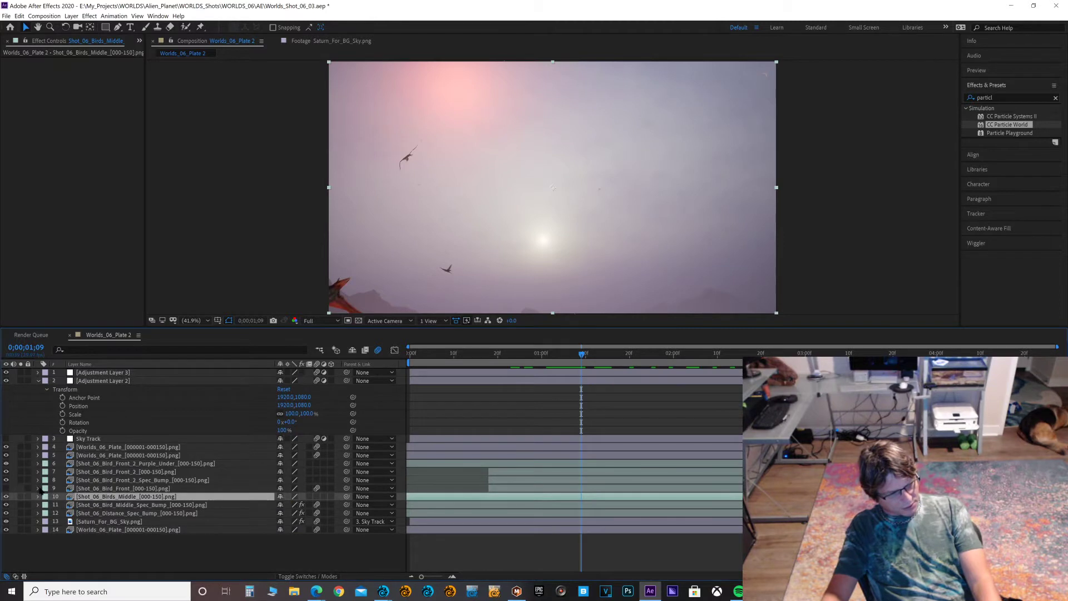
Step: Examine the large front bird at 0;00;02;03 with the Shot_06_Bird_Front_2_Spec_Bump layer hidden and shown
{"action": "left_click", "coordinate": [136, 481]}
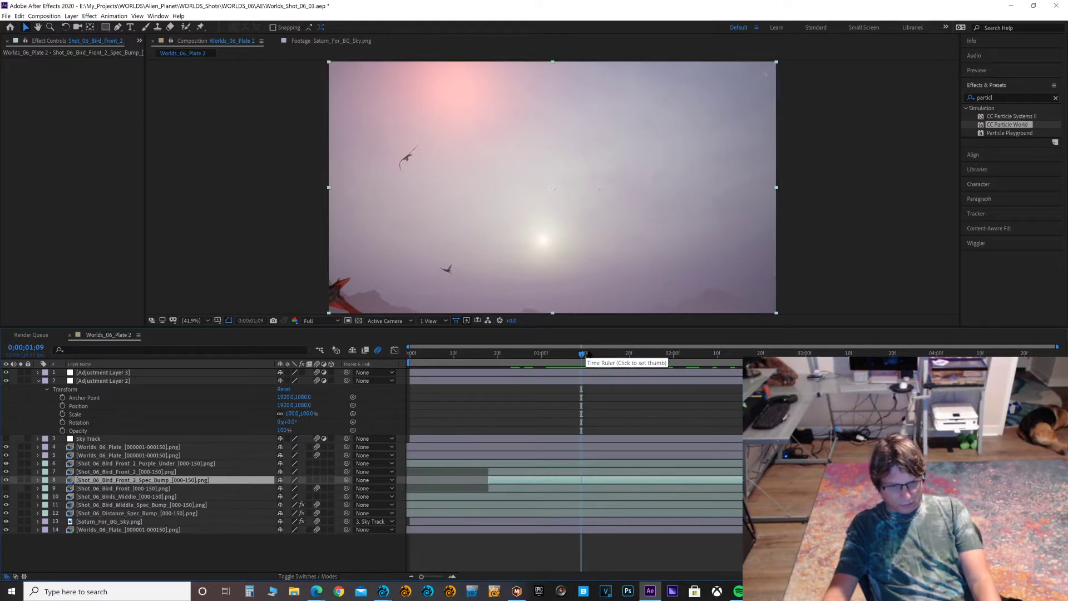
{"action": "left_click_drag", "start_coordinate": [589, 354], "coordinate": [806, 331]}
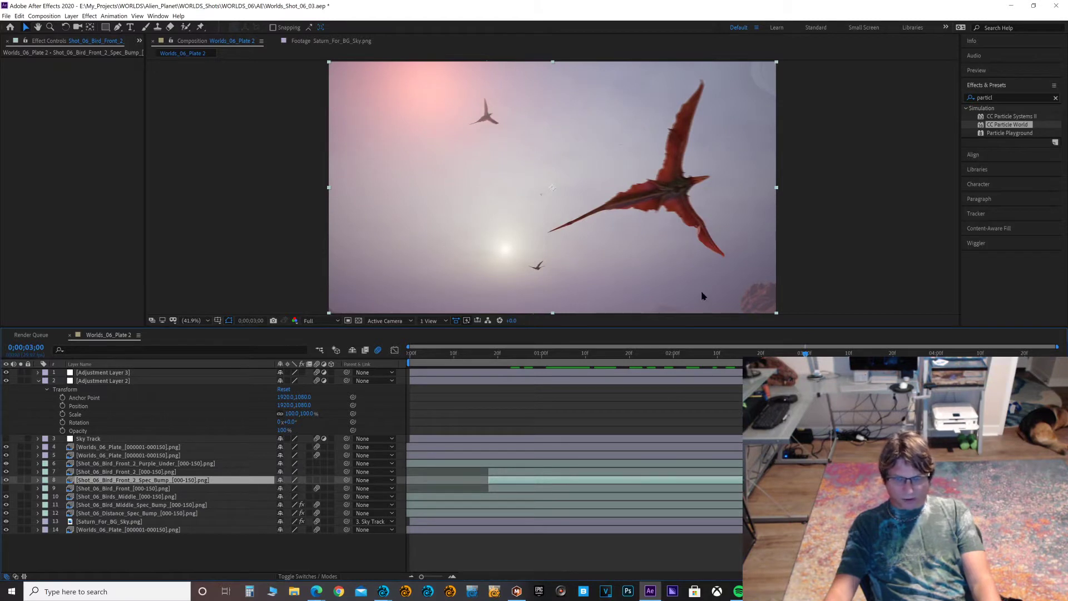
{"action": "mouse_move", "coordinate": [673, 354]}
{"action": "left_mouse_down"}
{"action": "mouse_move", "coordinate": [648, 350]}
{"action": "mouse_move", "coordinate": [689, 344]}
{"action": "left_mouse_up"}
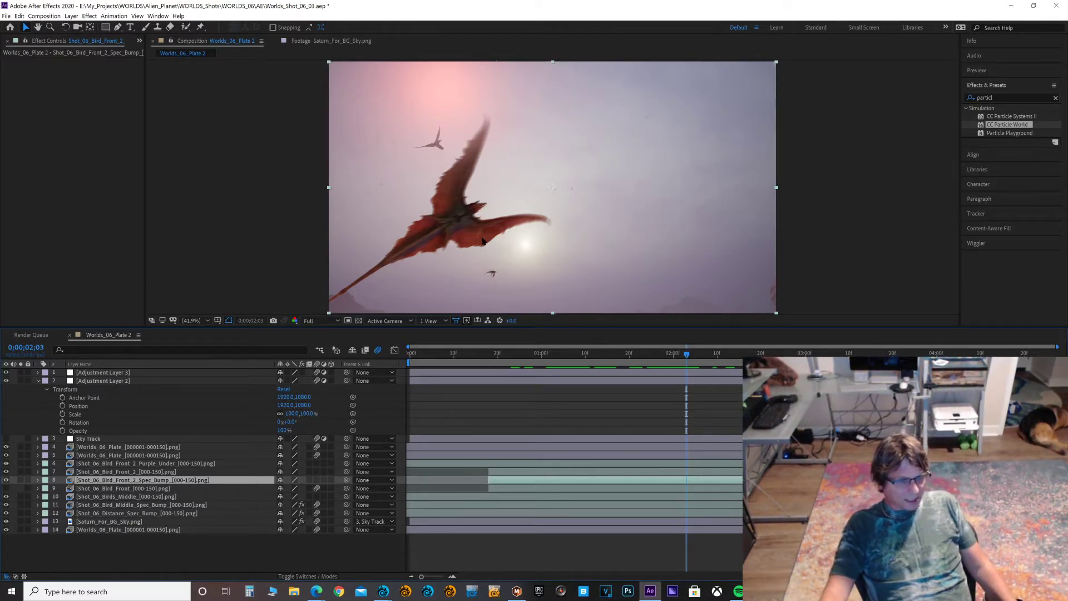
{"action": "left_click", "coordinate": [6, 479]}
{"action": "left_click", "coordinate": [7, 480]}
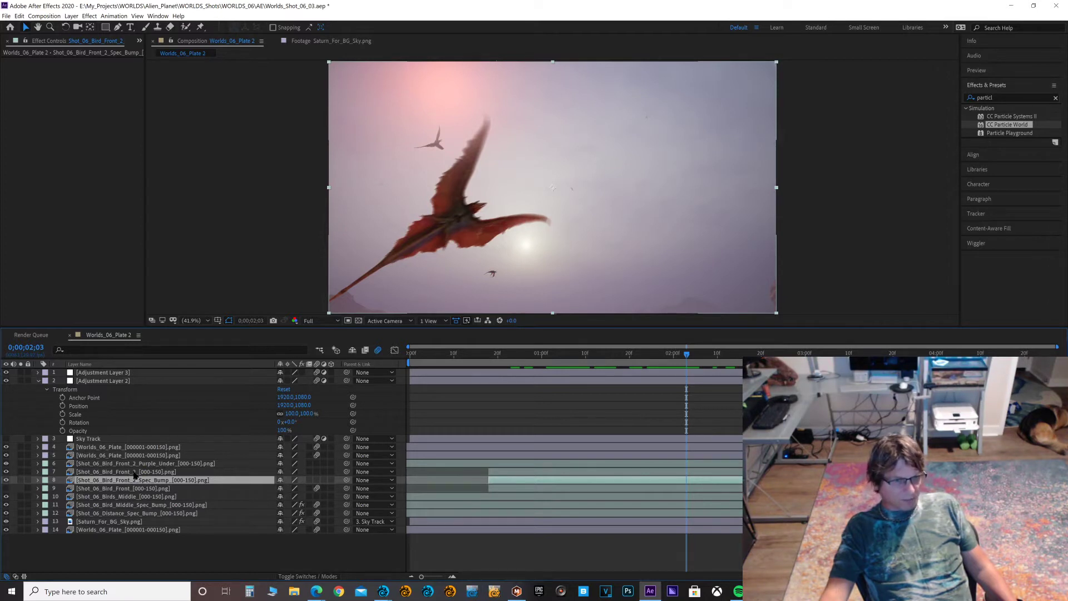
Step: Repeatedly hide and reshow the Shot_06_Bird_Front_2 layer to compare the front bird's look with and without it
{"action": "left_click", "coordinate": [134, 472]}
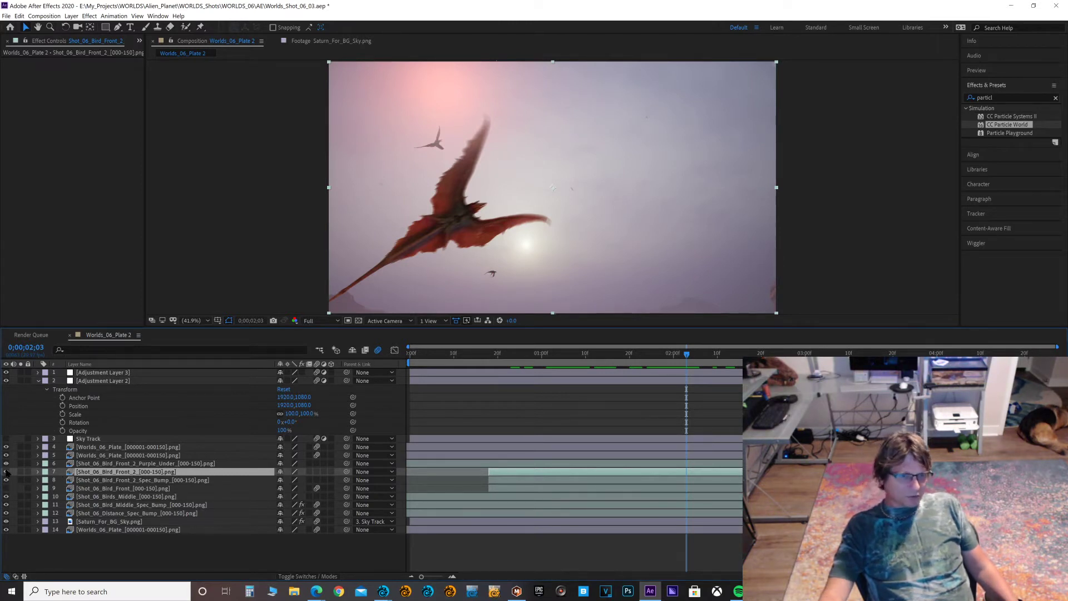
{"action": "left_click", "coordinate": [7, 472]}
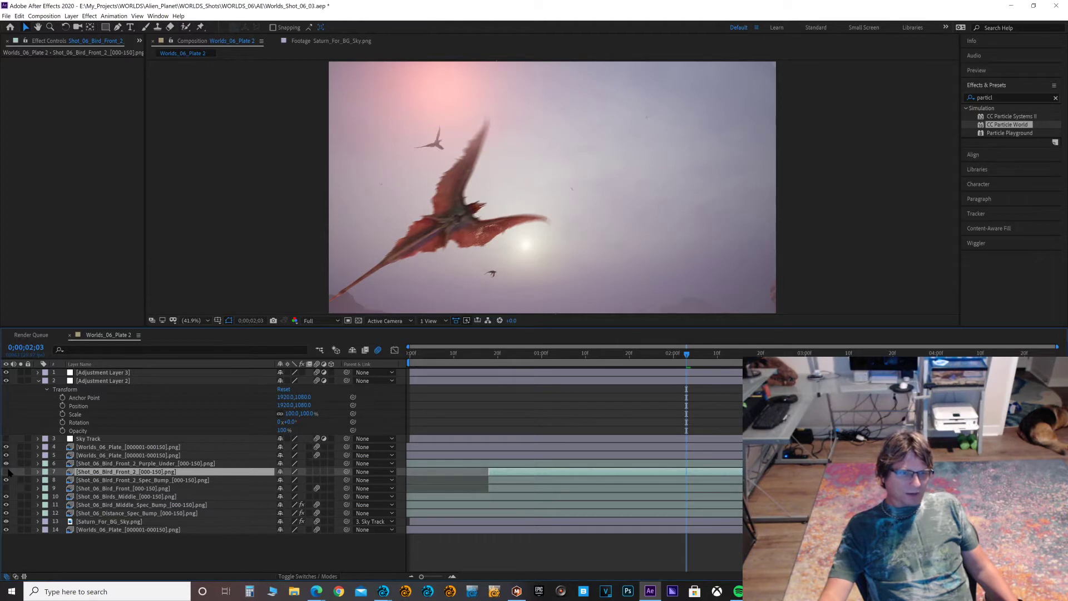
{"action": "left_click", "coordinate": [6, 472]}
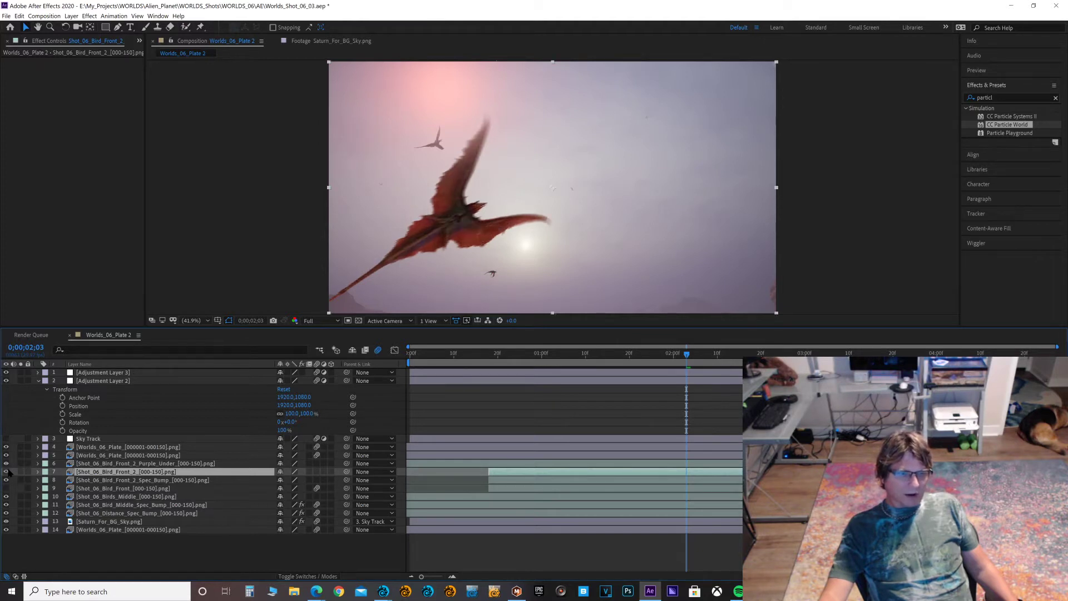
{"action": "left_click", "coordinate": [7, 471]}
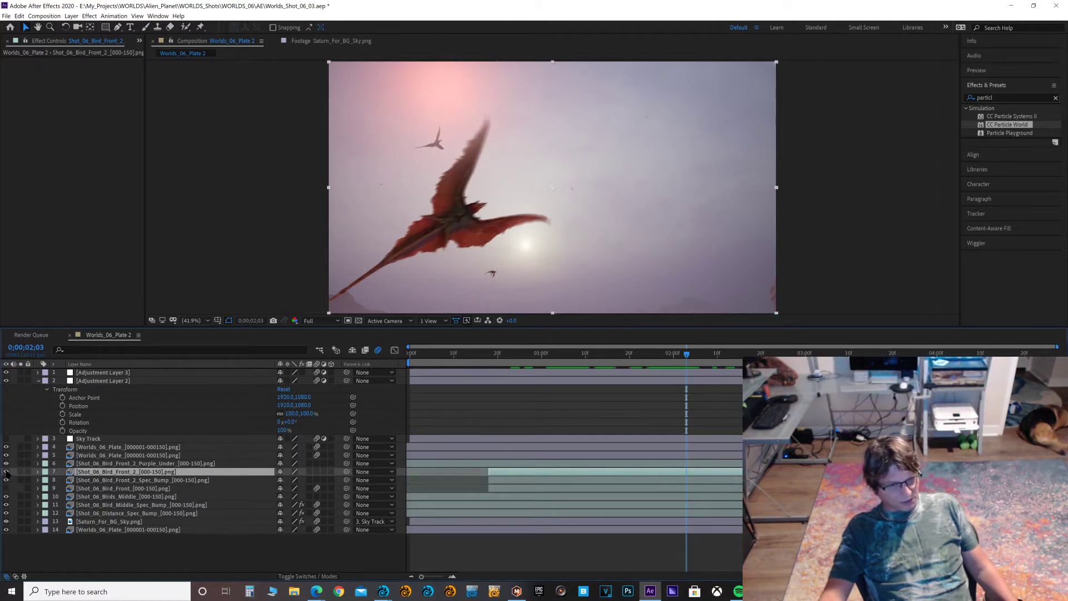
{"action": "left_click", "coordinate": [7, 472]}
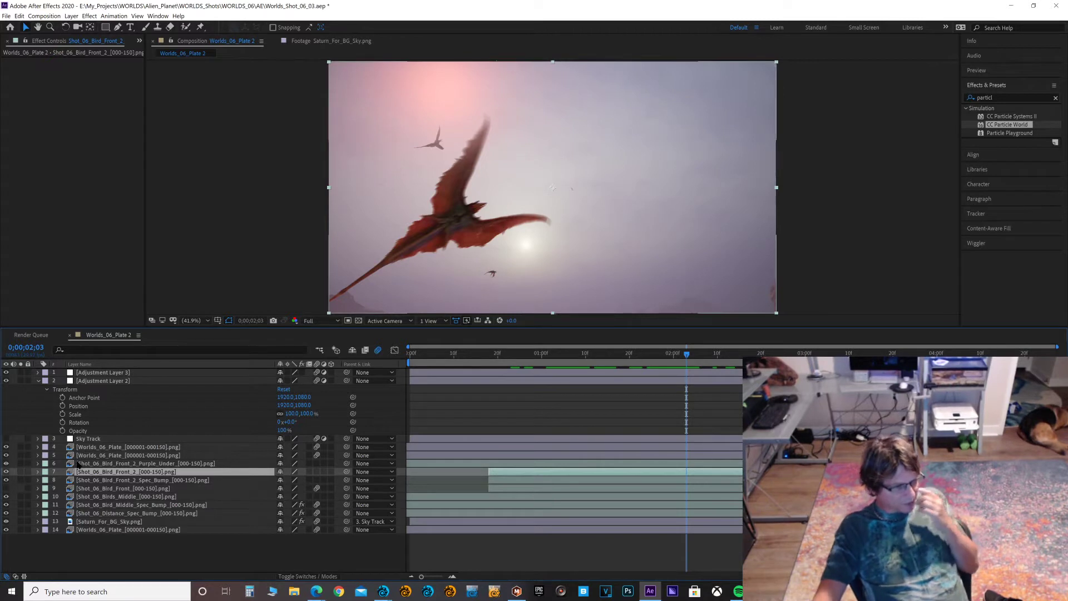
Step: Try 100% opacity on the Shot_06_Bird_Front_2 layer, undo the change, and collapse the layer's properties
{"action": "left_click", "coordinate": [38, 472]}
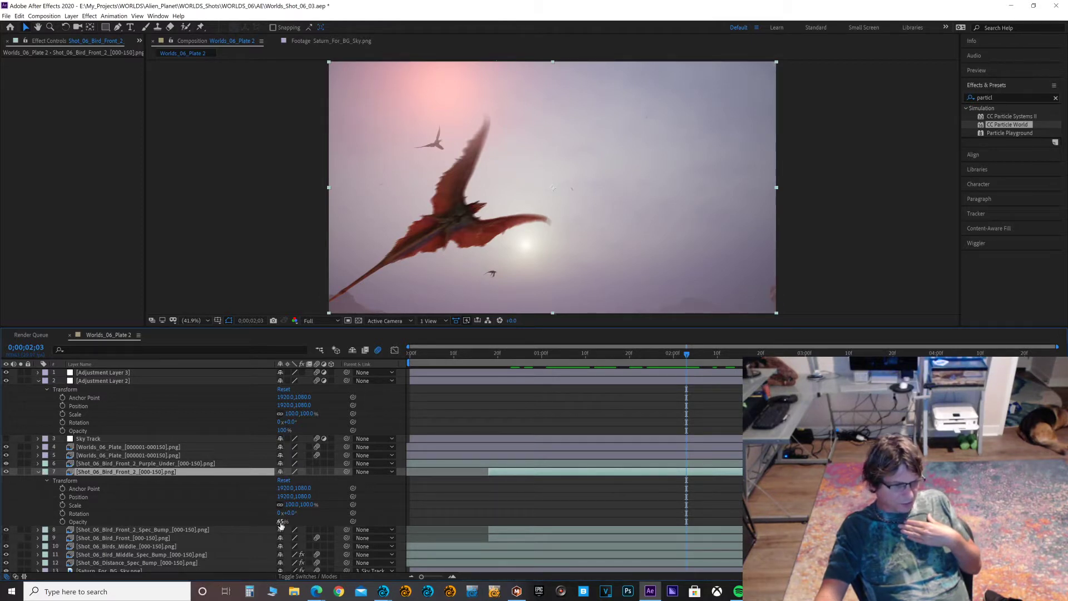
{"action": "left_click_drag", "start_coordinate": [278, 521], "coordinate": [696, 558]}
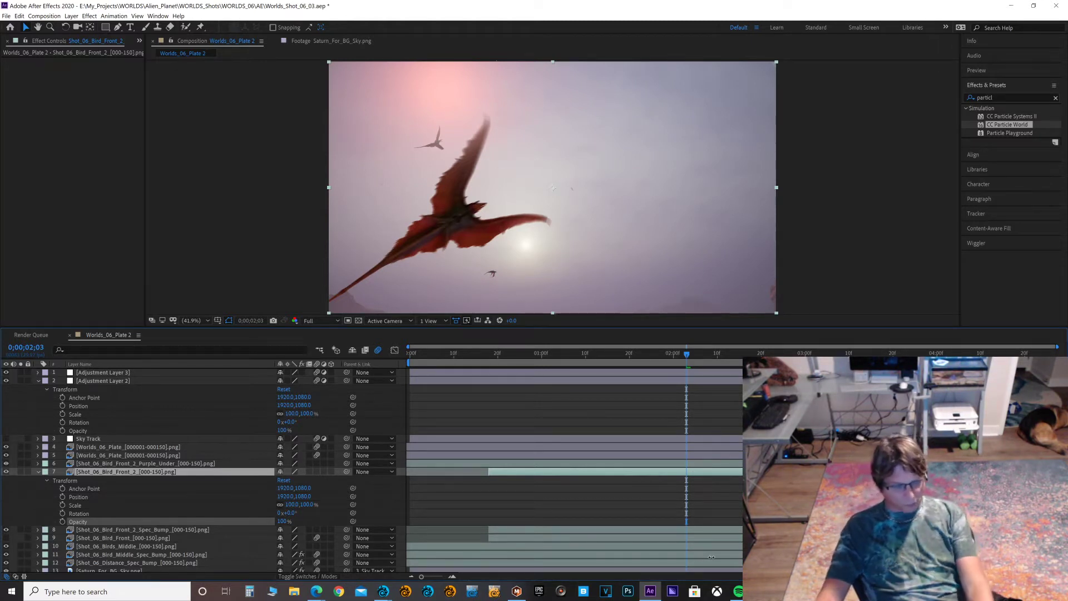
{"action": "key", "text": "ctrl+z"}
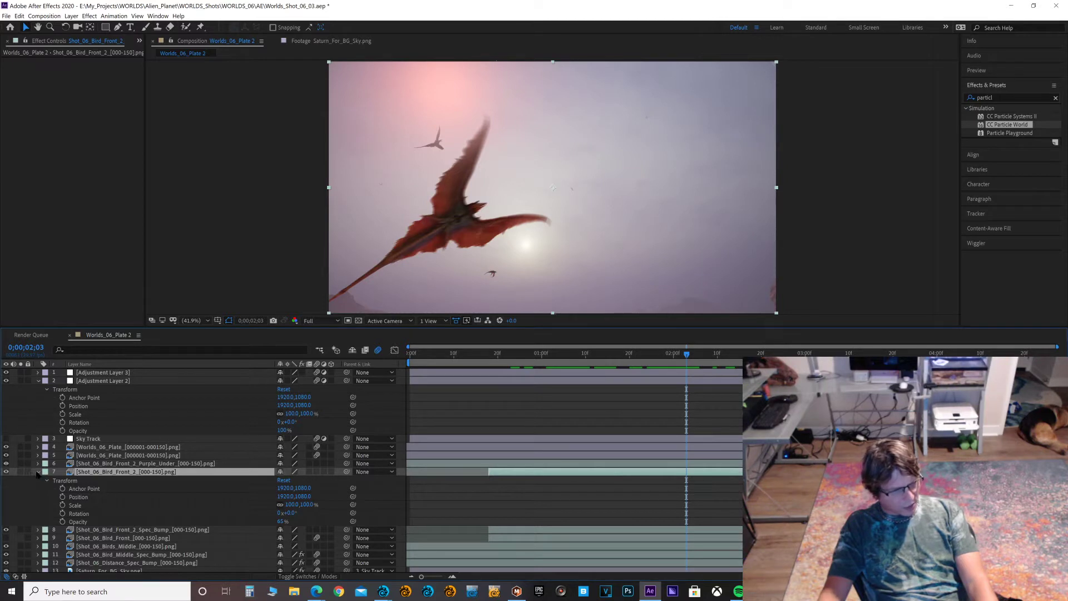
{"action": "left_click", "coordinate": [38, 472]}
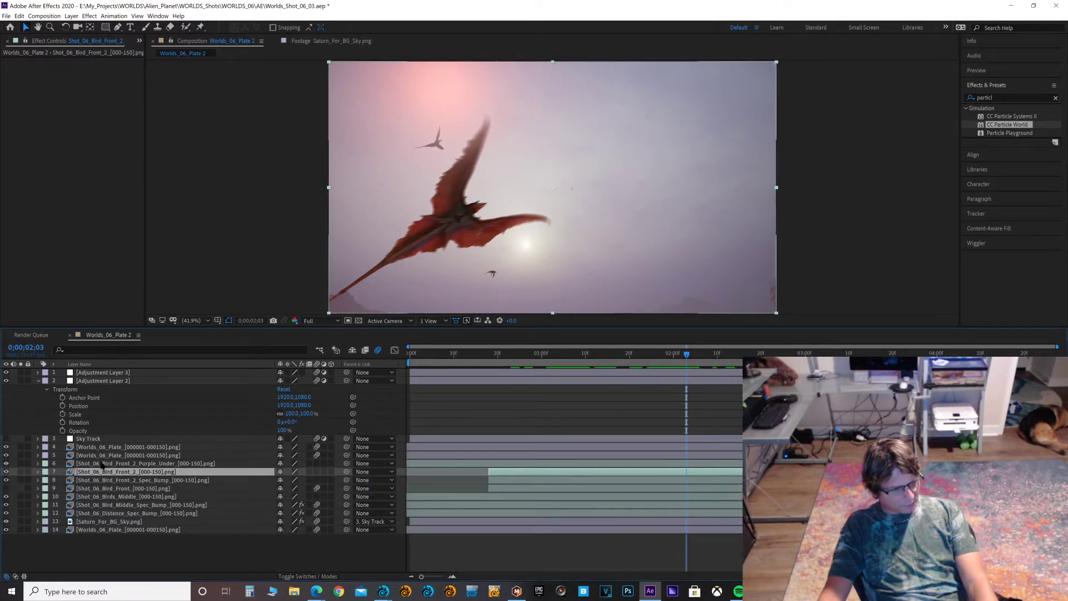
Step: Reveal the Shot_06_Bird_Front_2_Purple_Under layer's transform properties and repeatedly hide and reshow the layer to compare the front bird's underside
{"action": "left_click", "coordinate": [103, 463]}
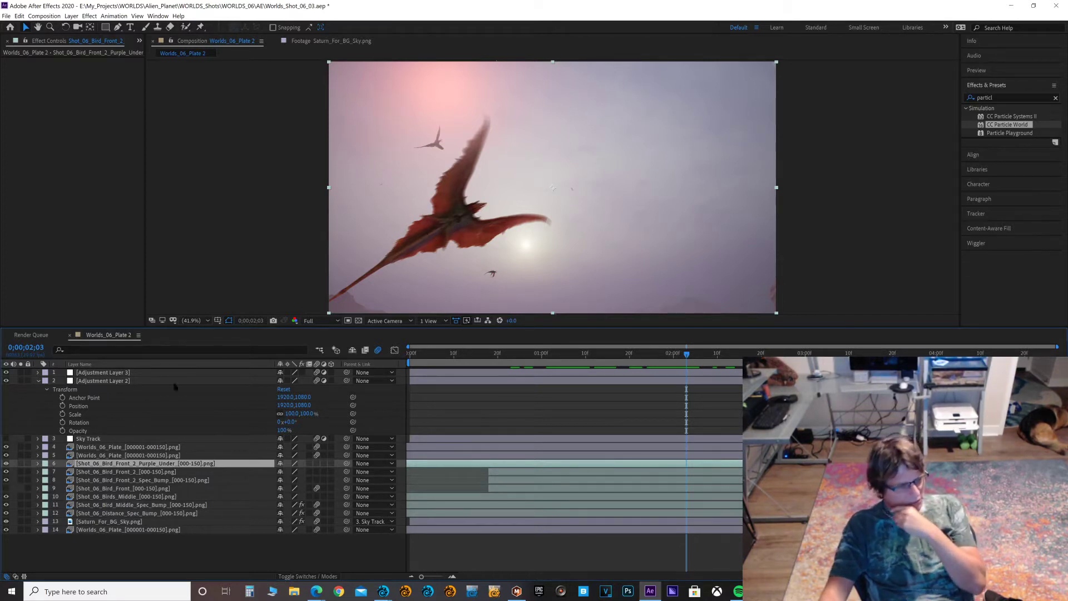
{"action": "left_click", "coordinate": [38, 463]}
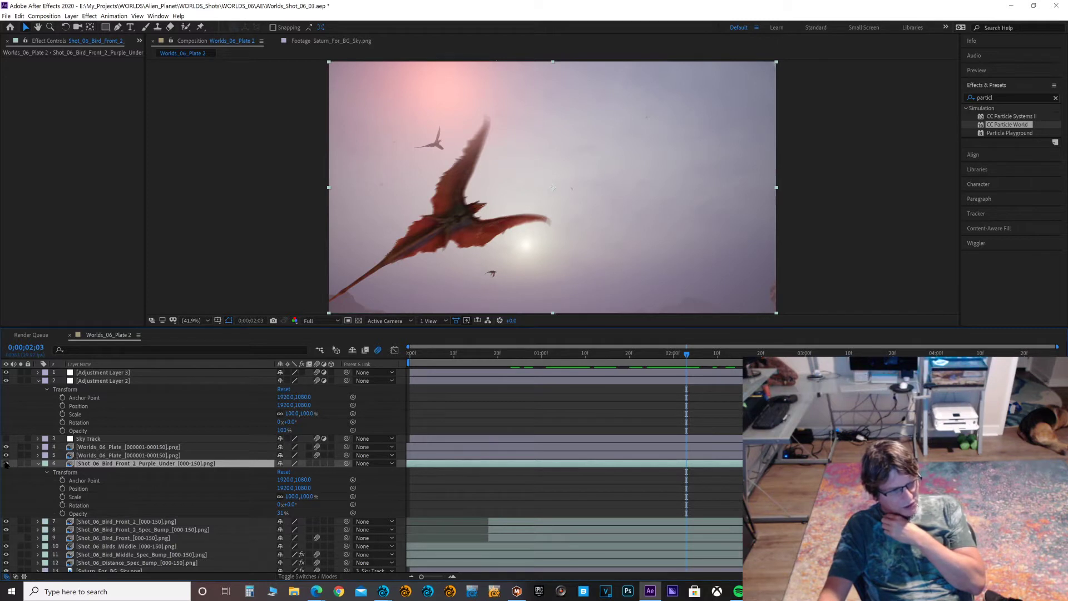
{"action": "left_click", "coordinate": [6, 464]}
{"action": "left_click", "coordinate": [7, 464]}
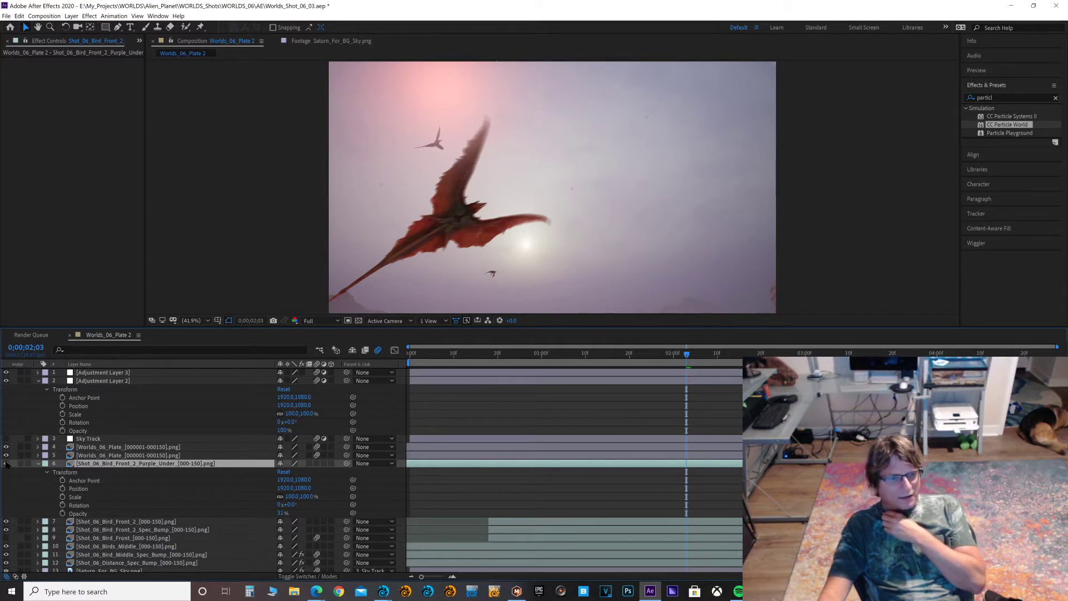
{"action": "left_click", "coordinate": [6, 464]}
{"action": "left_click", "coordinate": [6, 464]}
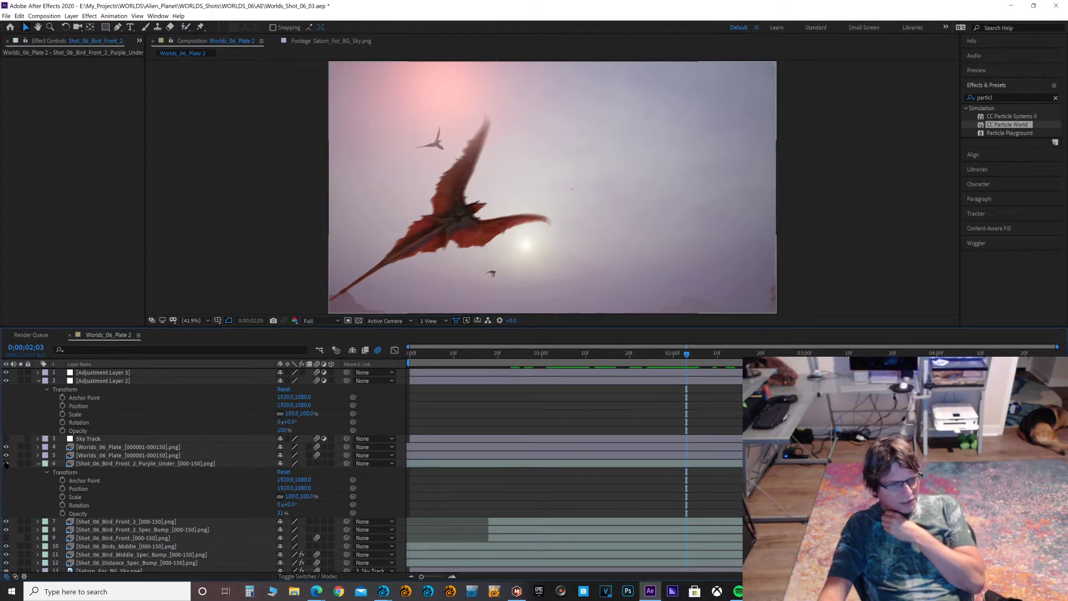
{"action": "left_click", "coordinate": [6, 464]}
{"action": "left_click", "coordinate": [6, 464]}
{"action": "left_click", "coordinate": [6, 464]}
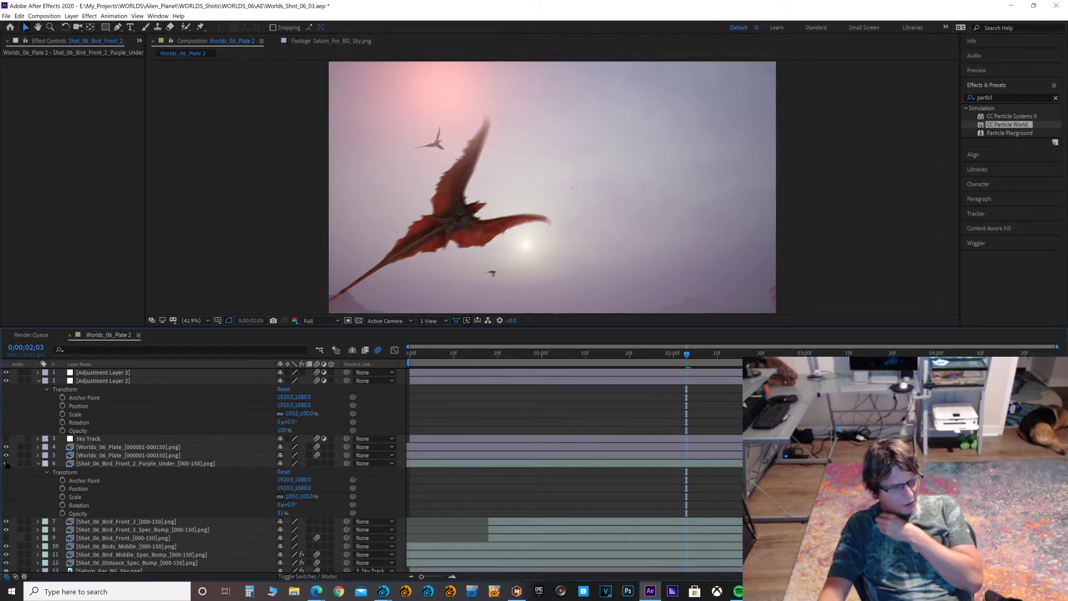
{"action": "left_click", "coordinate": [6, 464]}
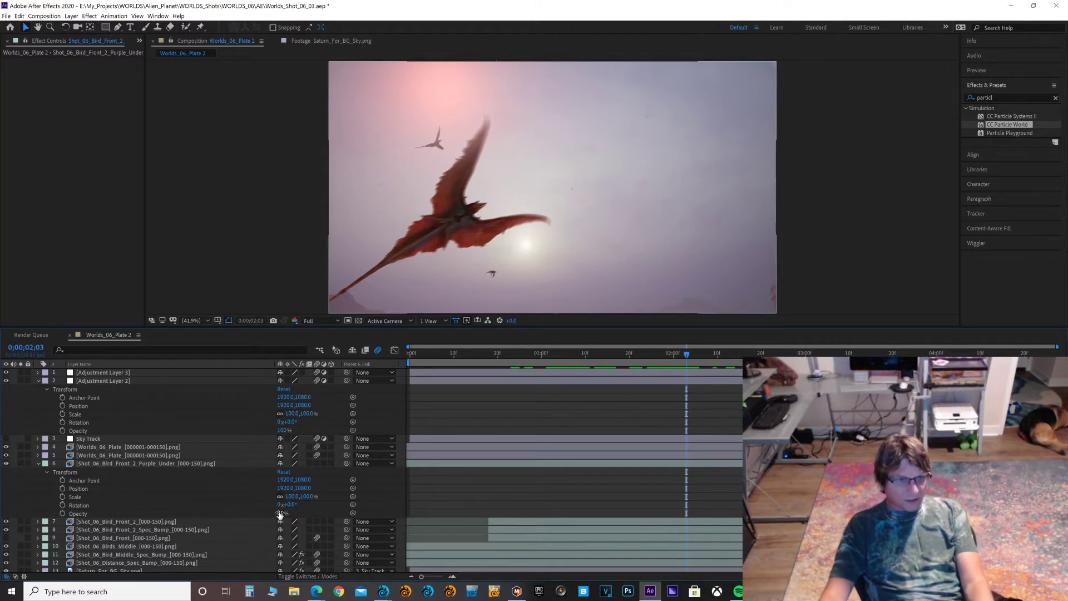
Step: Try 100% opacity on the Shot_06_Bird_Front_2_Purple_Under layer in both Lighten and Normal blending modes, undoing the opacity change each time
{"action": "left_click_drag", "start_coordinate": [279, 513], "coordinate": [456, 517]}
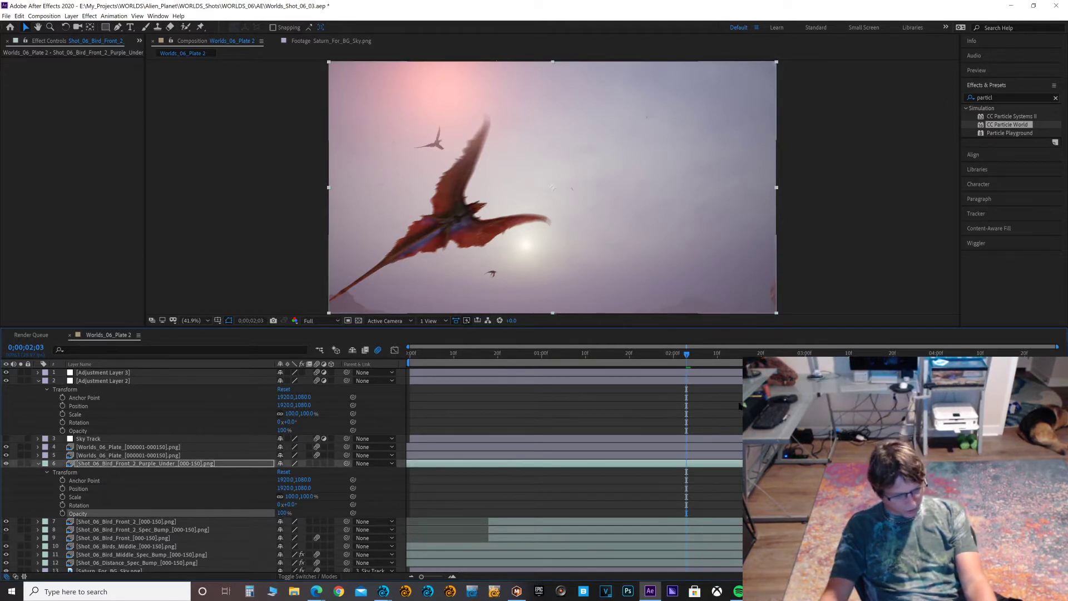
{"action": "key", "text": "ctrl+z"}
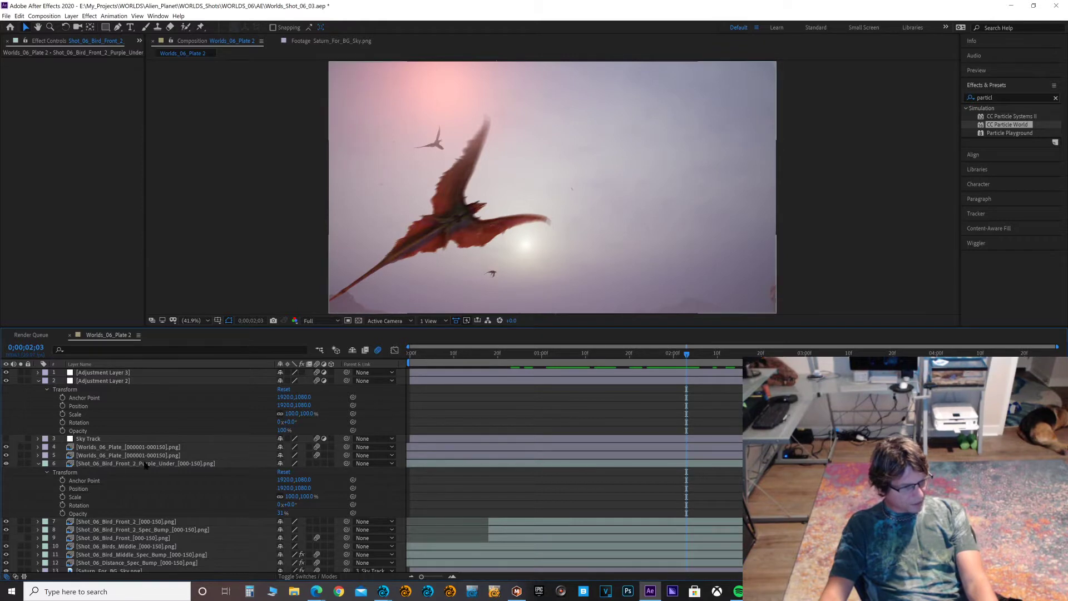
{"action": "right_click", "coordinate": [145, 465]}
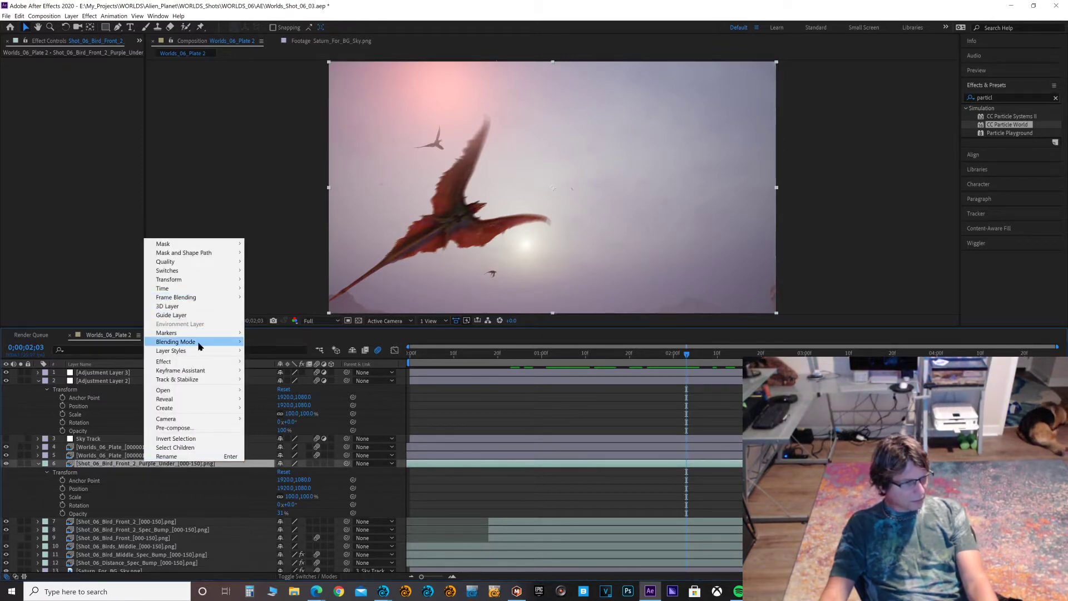
{"action": "mouse_move", "coordinate": [199, 345]}
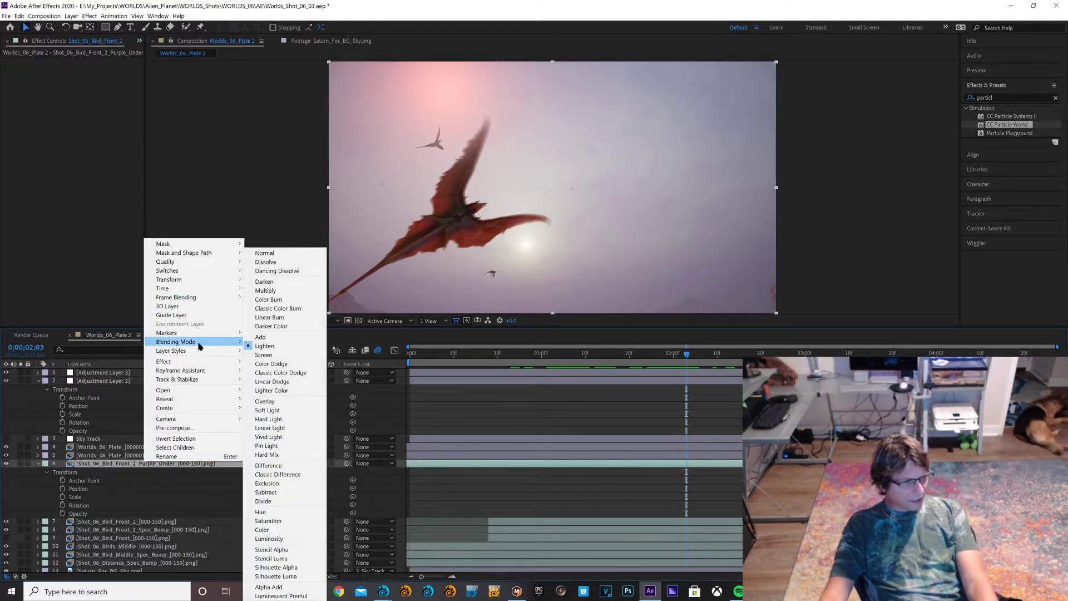
{"action": "left_click", "coordinate": [281, 255]}
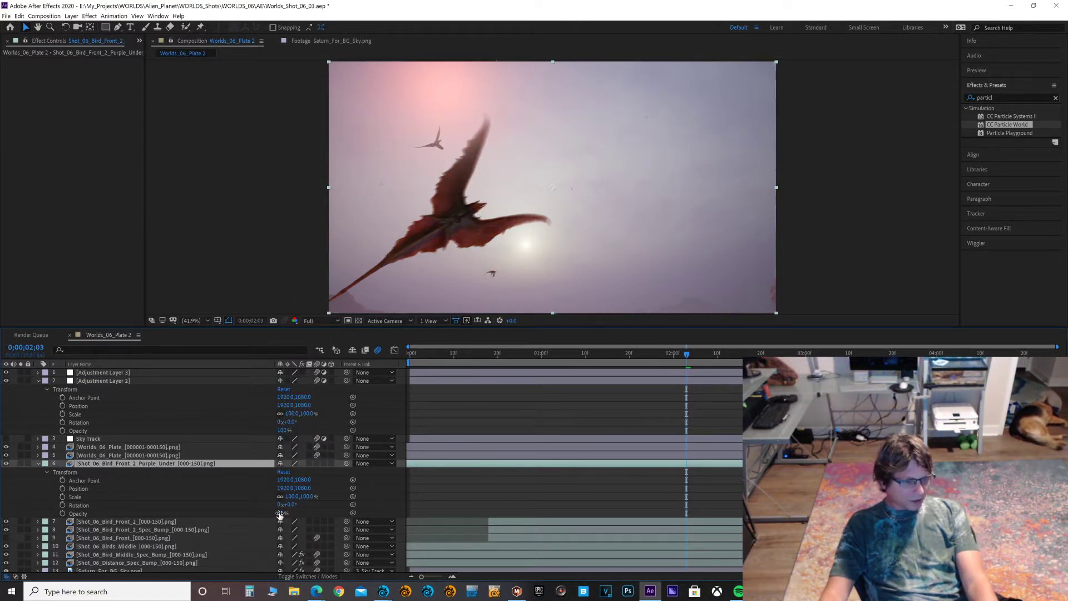
{"action": "left_click_drag", "start_coordinate": [280, 513], "coordinate": [376, 509]}
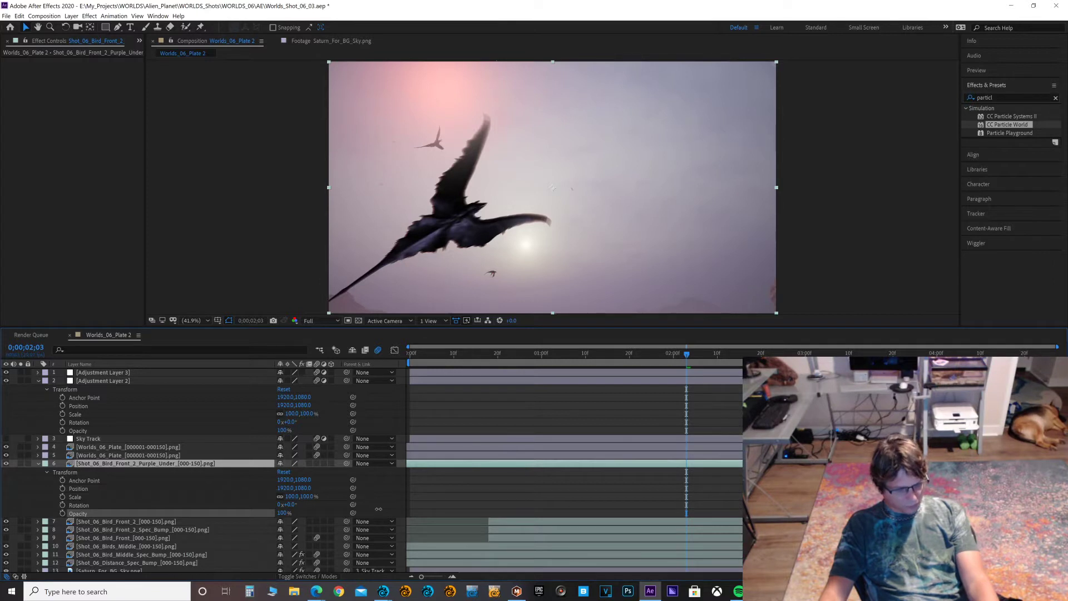
{"action": "key", "text": "Return"}
{"action": "key", "text": "ctrl+z"}
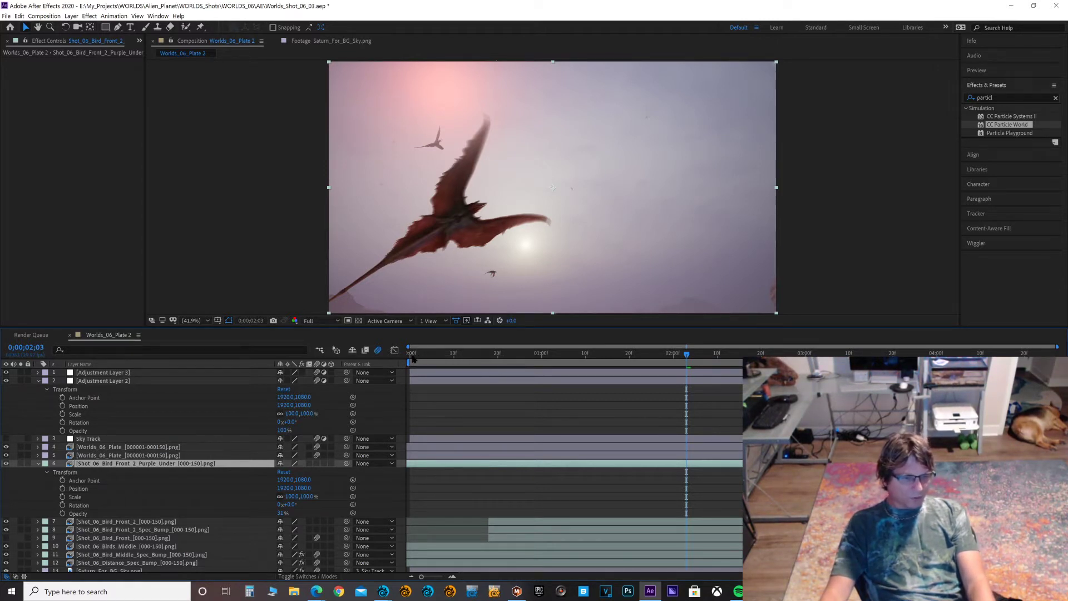
Step: Preview the composition from its first frame with the purple underside layer in Normal mode, stopping at 0;00;03;04
{"action": "left_click", "coordinate": [412, 358]}
{"action": "key", "text": "space"}
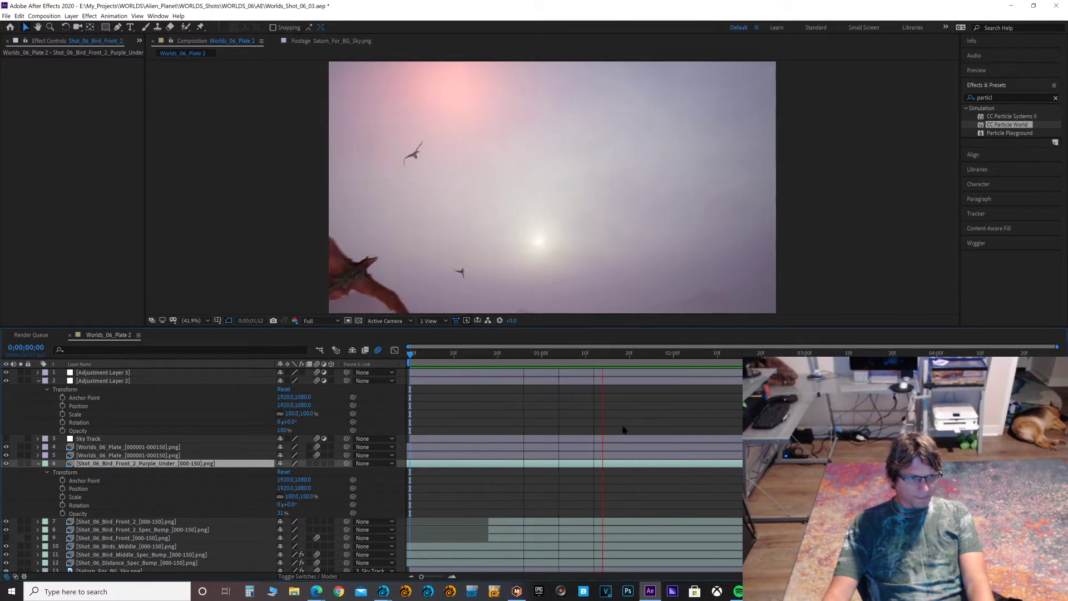
{"action": "key", "text": "space"}
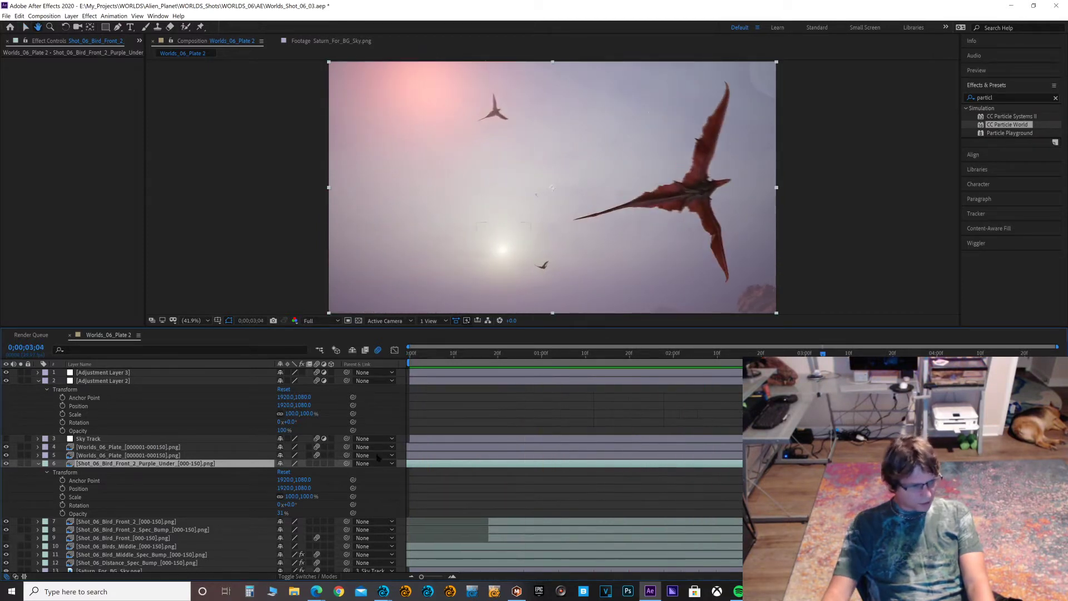
Step: Set the blending mode of the Shot_06_Bird_Front_2_Purple_Under layer to Lighten
{"action": "right_click", "coordinate": [247, 468]}
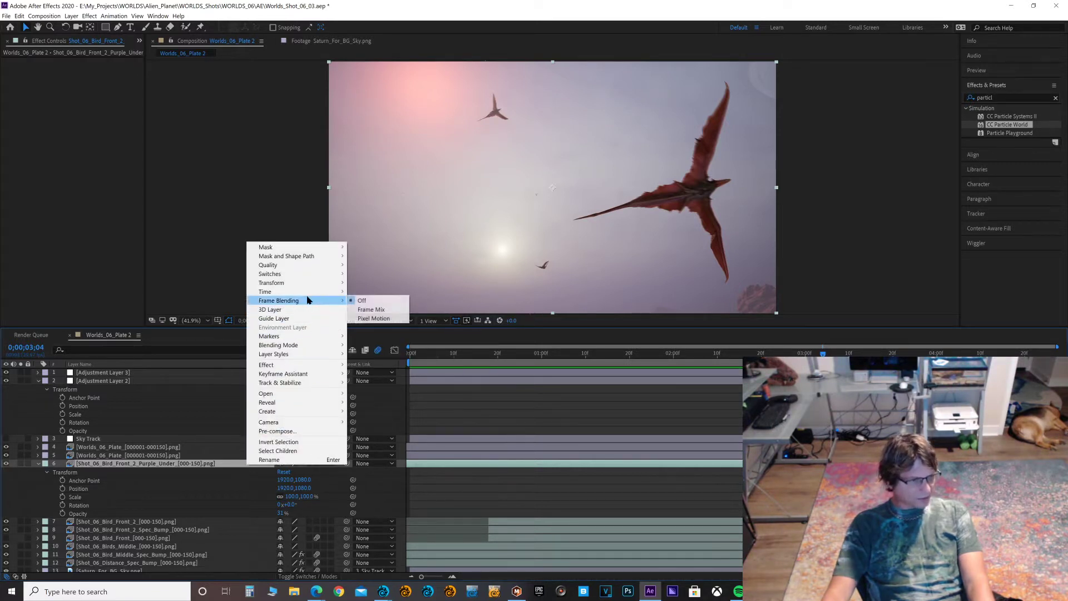
{"action": "mouse_move", "coordinate": [310, 348]}
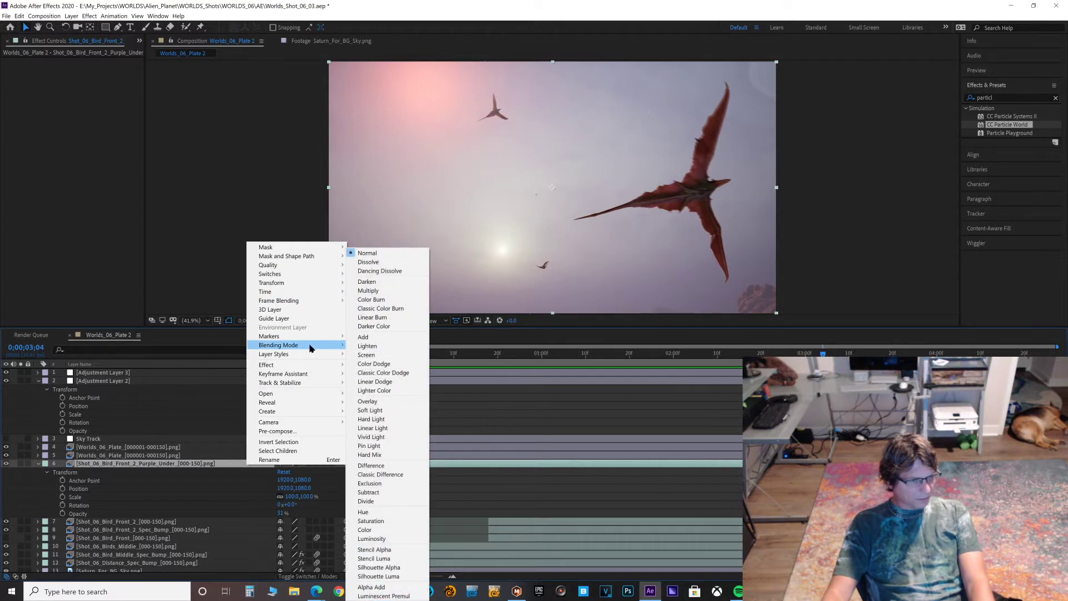
{"action": "left_click", "coordinate": [366, 346]}
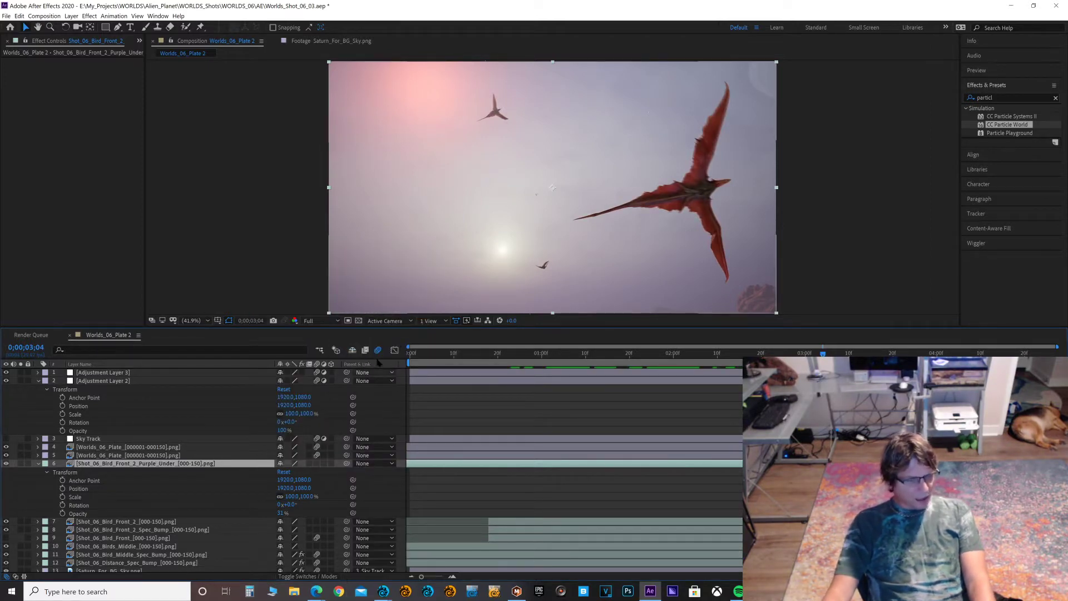
Step: Preview the front bird from 0;00;02;05 to 0;00;03;05, and collapse the Shot_06_Bird_Front_2_Purple_Under layer's properties
{"action": "left_click", "coordinate": [695, 356]}
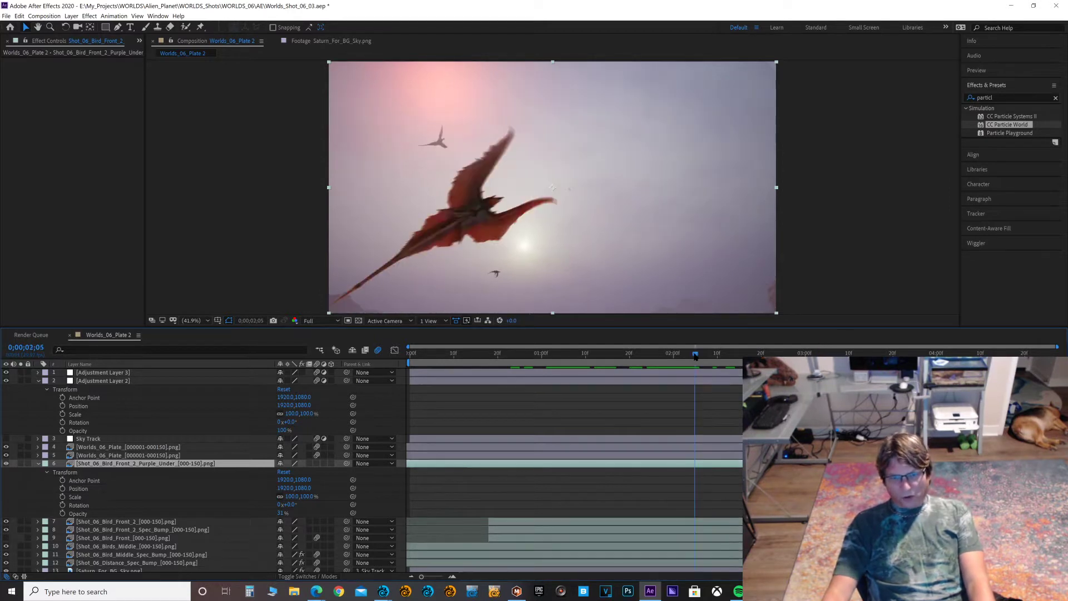
{"action": "key", "text": "space"}
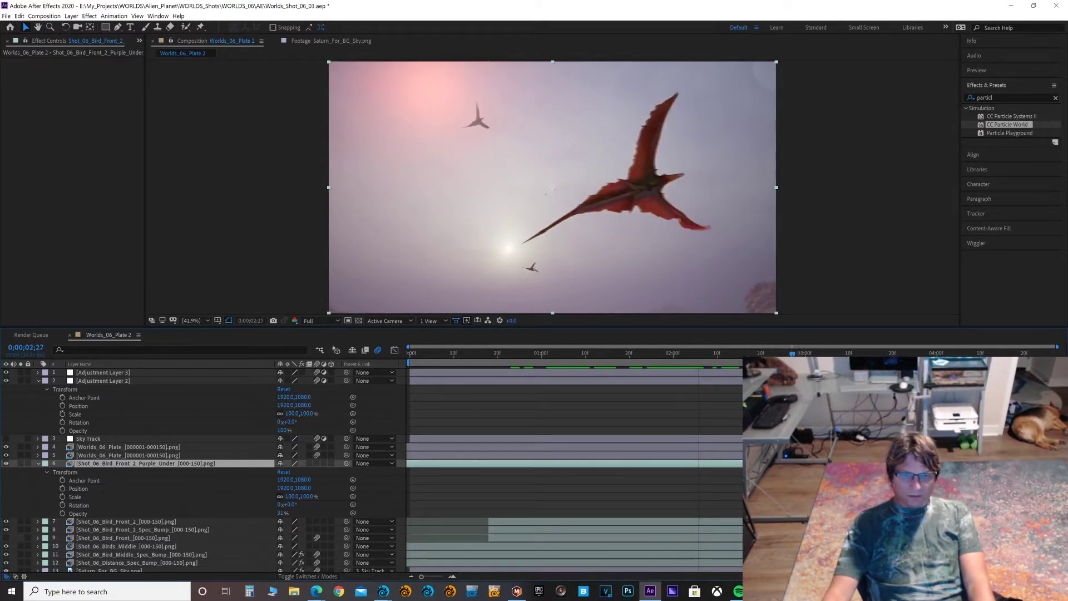
{"action": "key", "text": "space"}
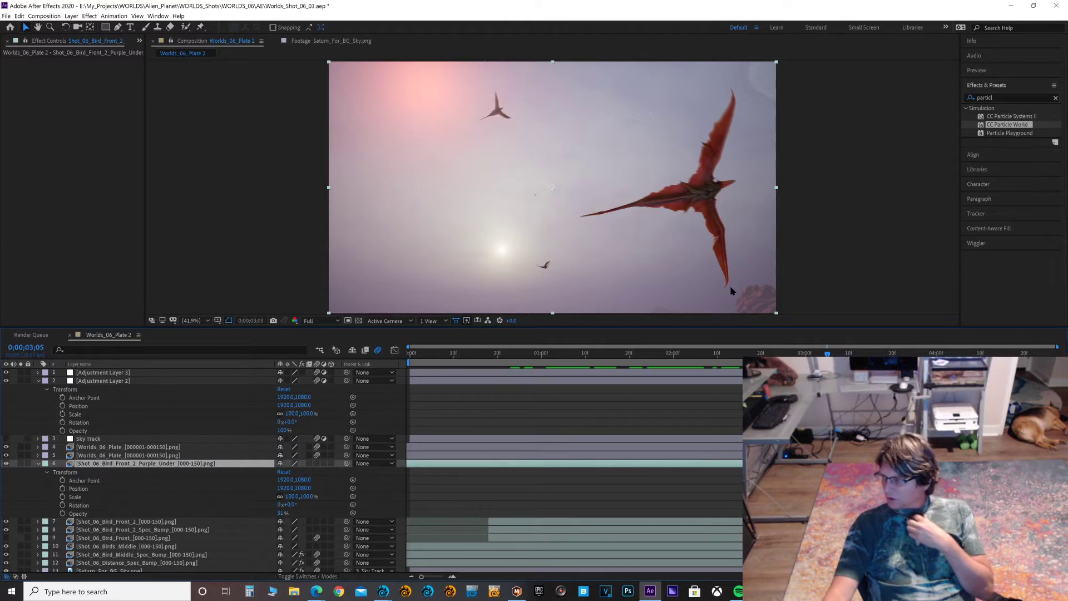
{"action": "left_click", "coordinate": [37, 464]}
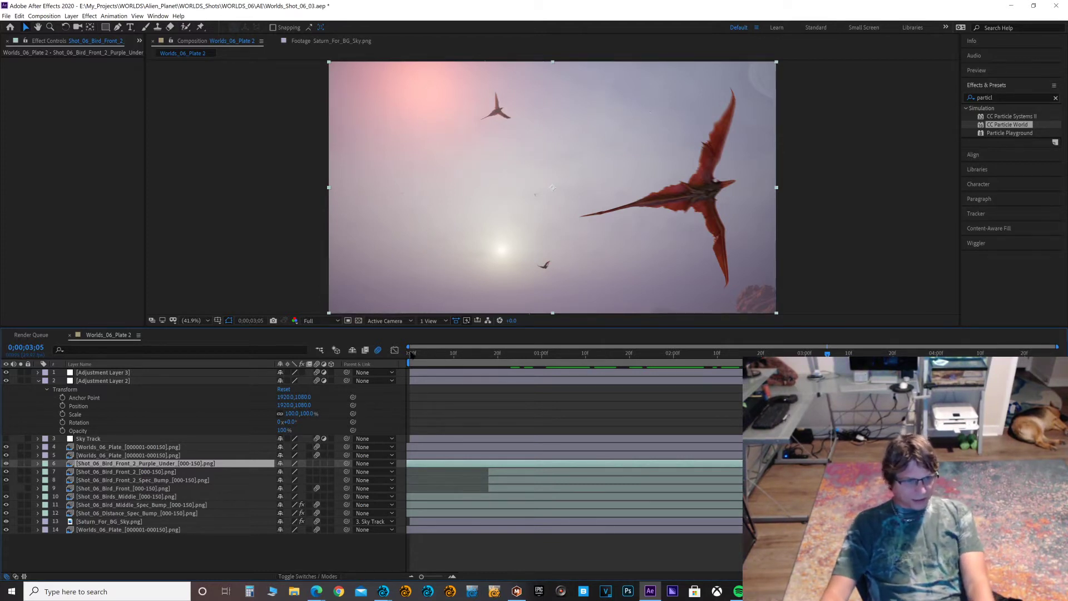
Step: Return to the first frame and play the whole composition to review the bird layers in motion
{"action": "key", "text": "Home"}
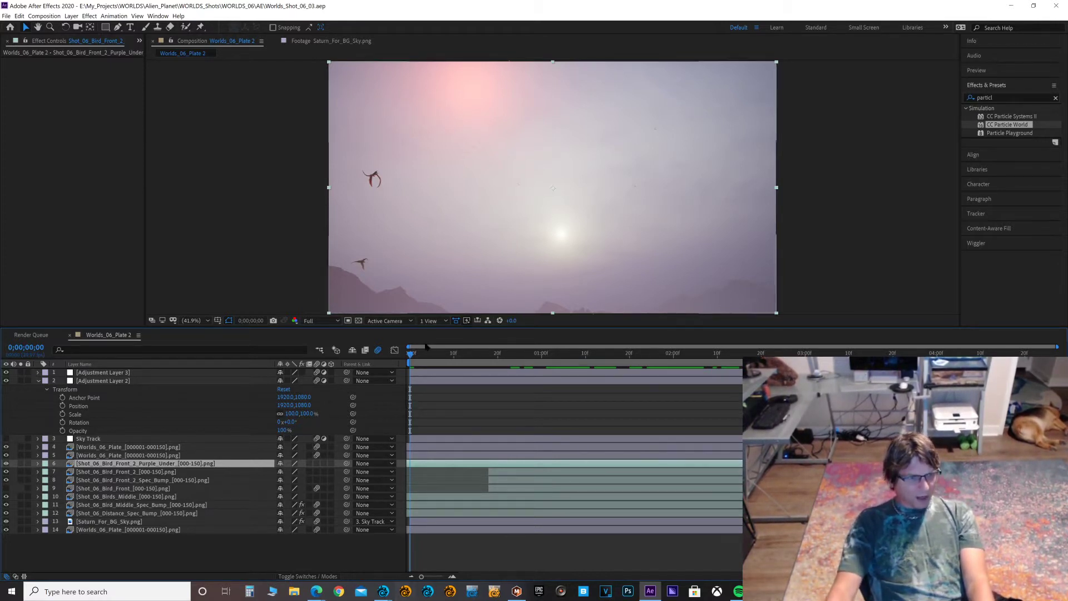
{"action": "key", "text": "space"}
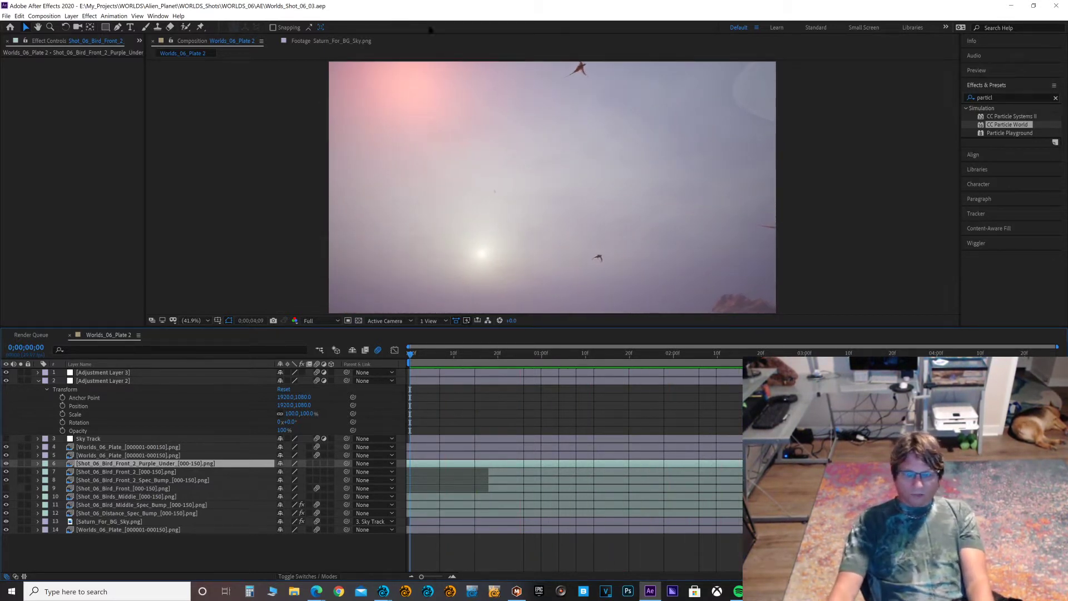
{"action": "key", "text": "space"}
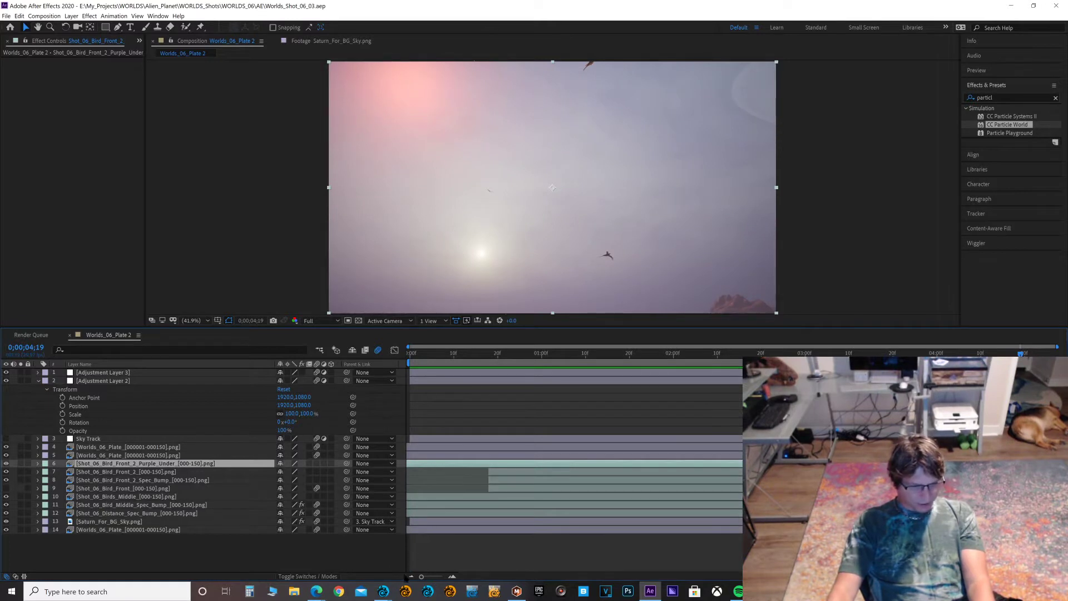
{"action": "key", "text": "space"}
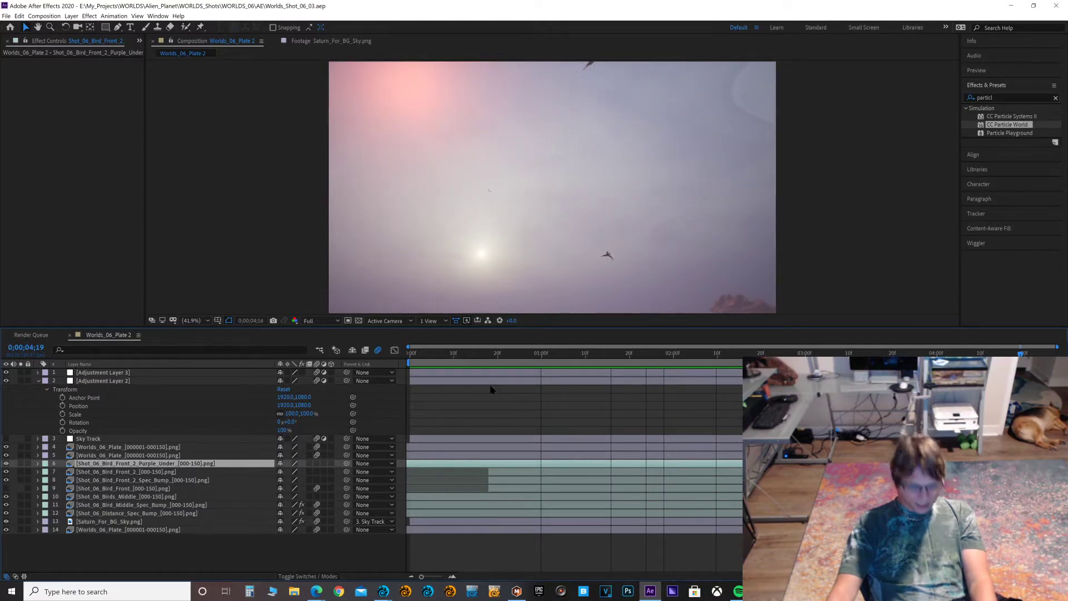
{"action": "key", "text": "space"}
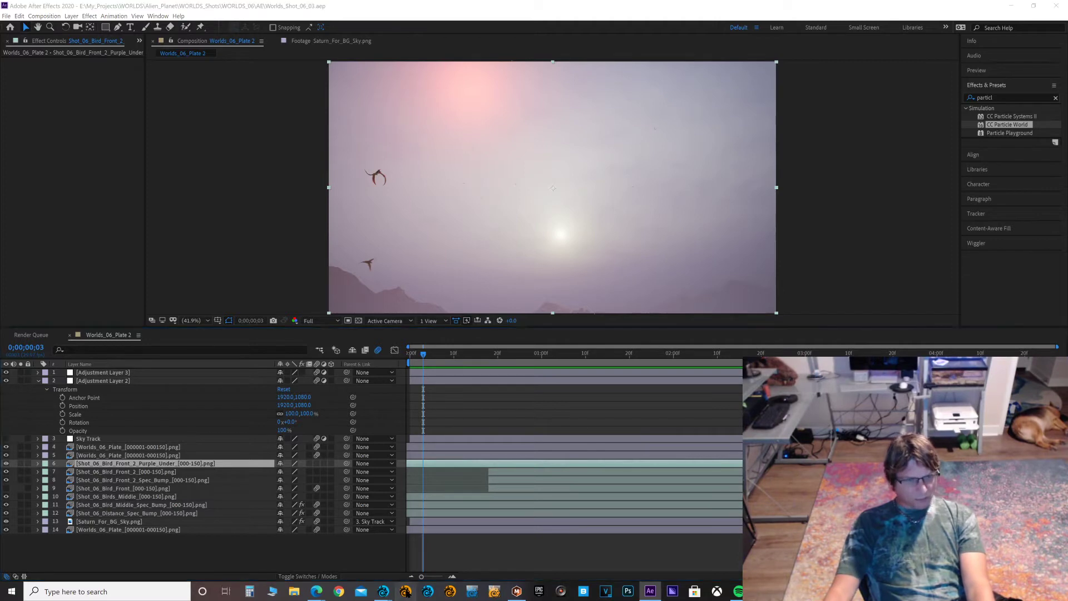
Step: Switch to LightWave Modeler and load the object CREATURE_V1 FINAL with Spikes_New_UVs_3_W_BumpsSpec from the WORLDS_06 Objects folder
{"action": "left_click", "coordinate": [407, 592]}
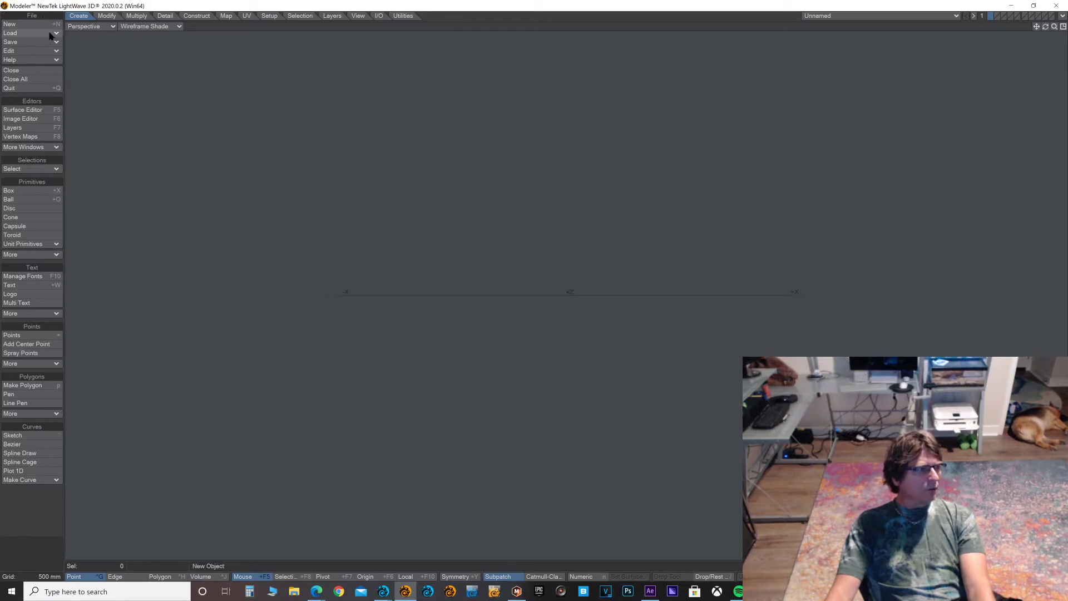
{"action": "left_click", "coordinate": [50, 35]}
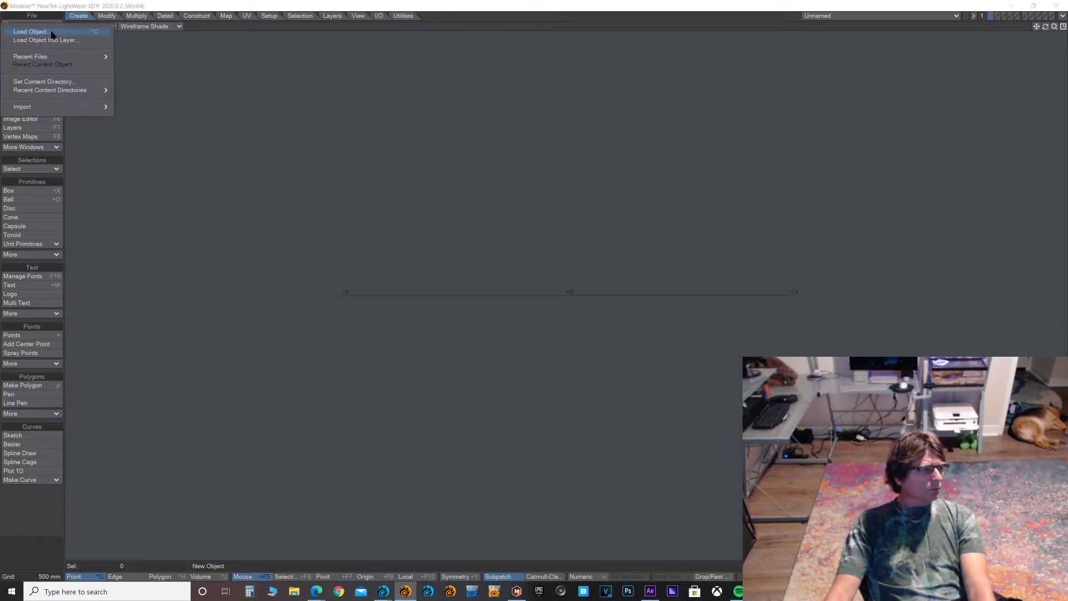
{"action": "left_click", "coordinate": [52, 34]}
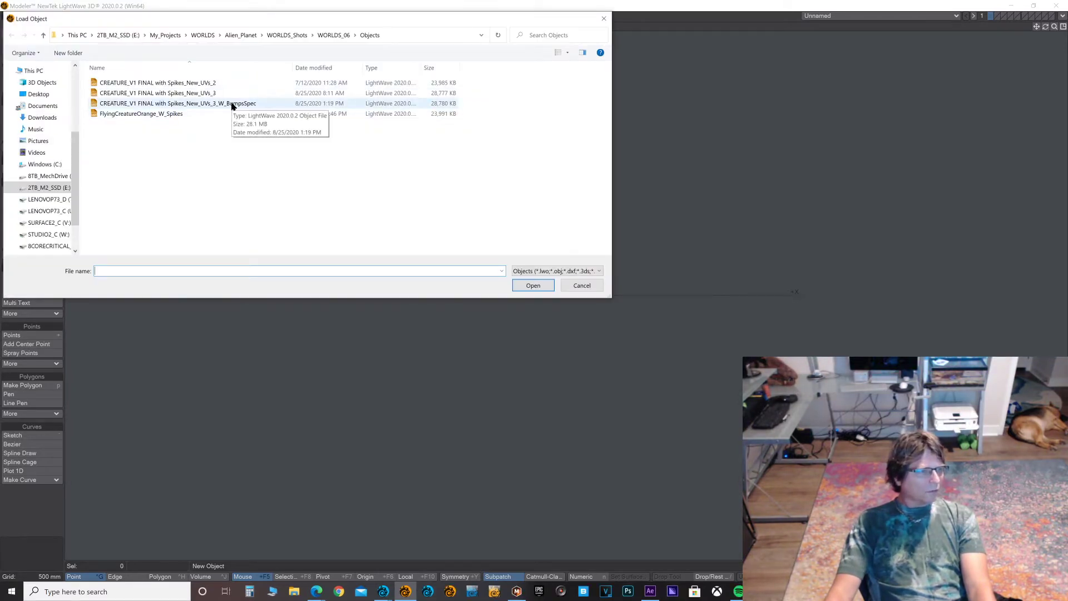
{"action": "double_click", "coordinate": [232, 106]}
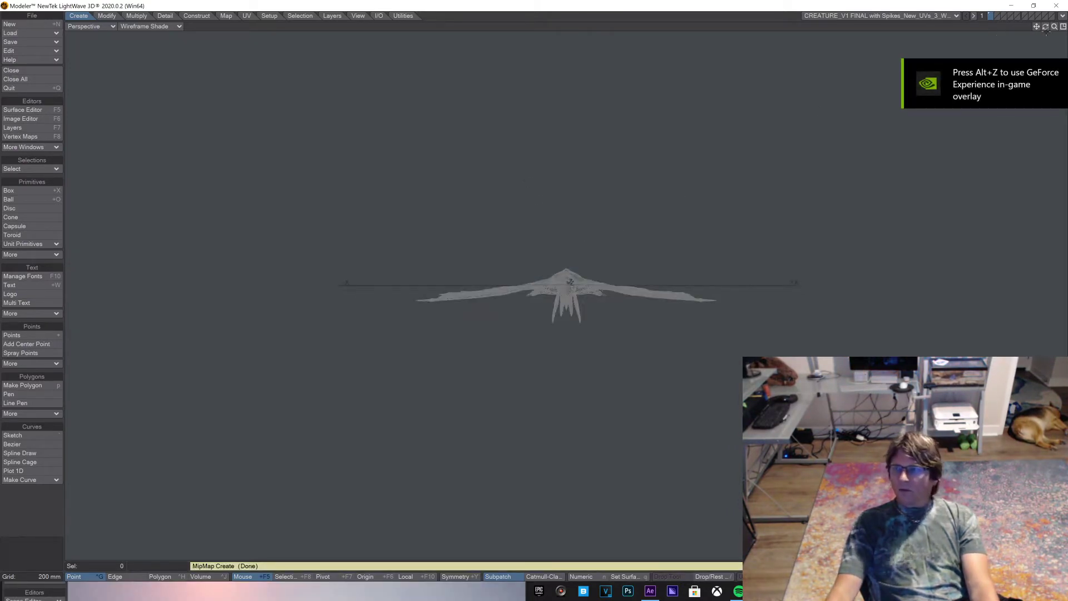
Step: Set the perspective viewport's shading to Textured Wire with the creature seen from an angle
{"action": "left_click_drag", "start_coordinate": [1056, 27], "coordinate": [1027, 27]}
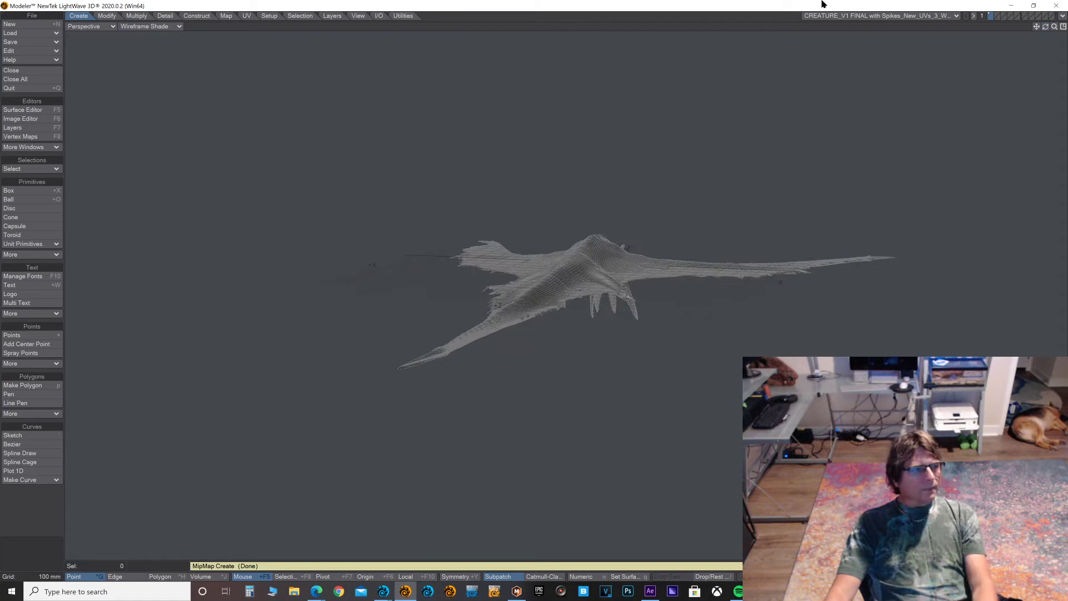
{"action": "left_click", "coordinate": [142, 27]}
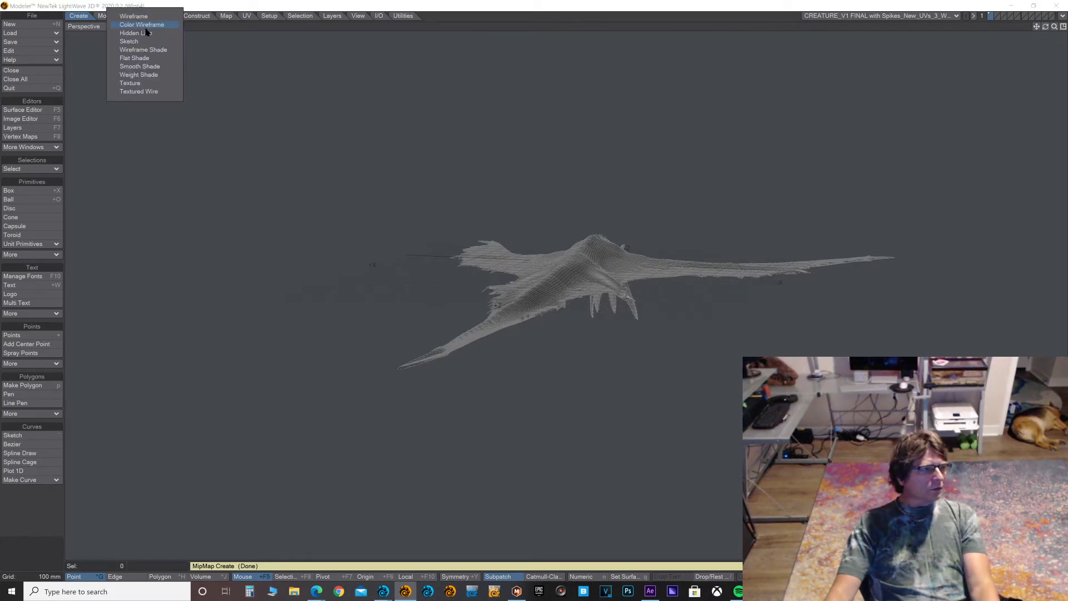
{"action": "left_click", "coordinate": [141, 91]}
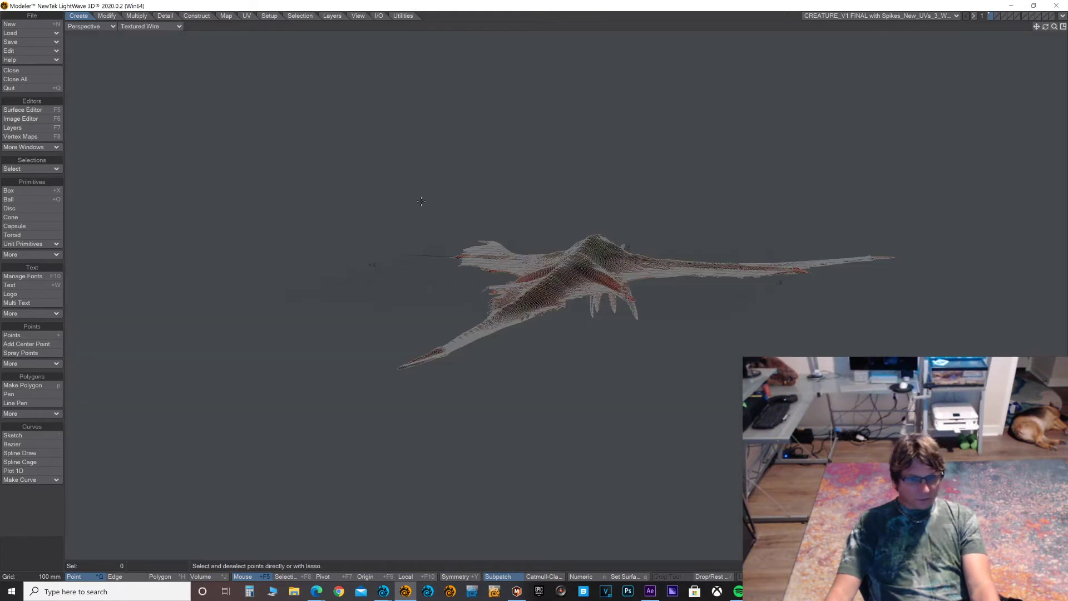
Step: Raise the viewport's OpenGL texture resolution to 4096 x 4096 in the display options
{"action": "key", "text": "d"}
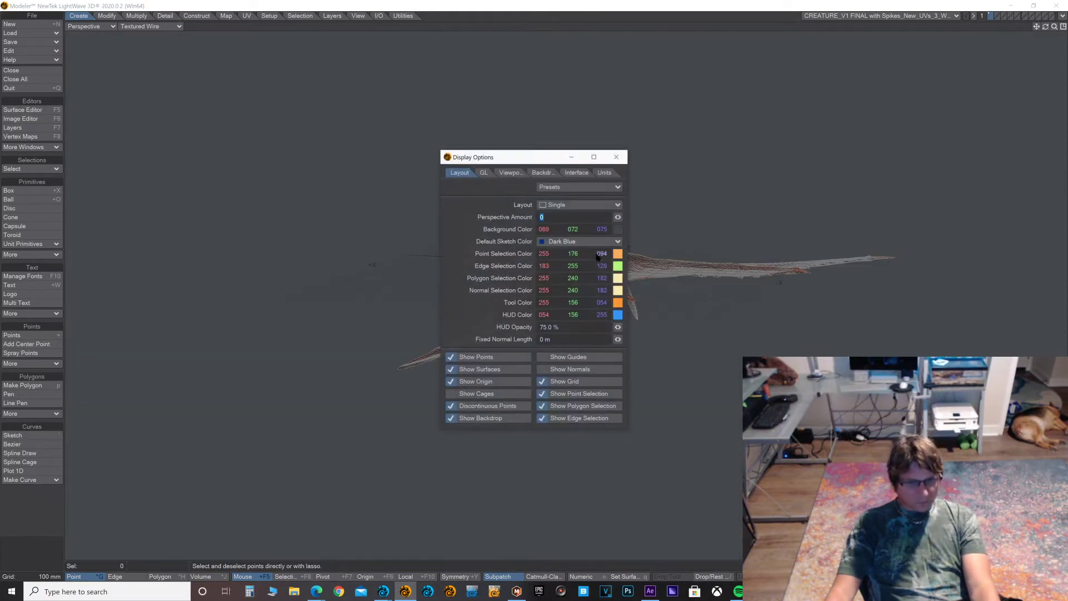
{"action": "left_click", "coordinate": [484, 173]}
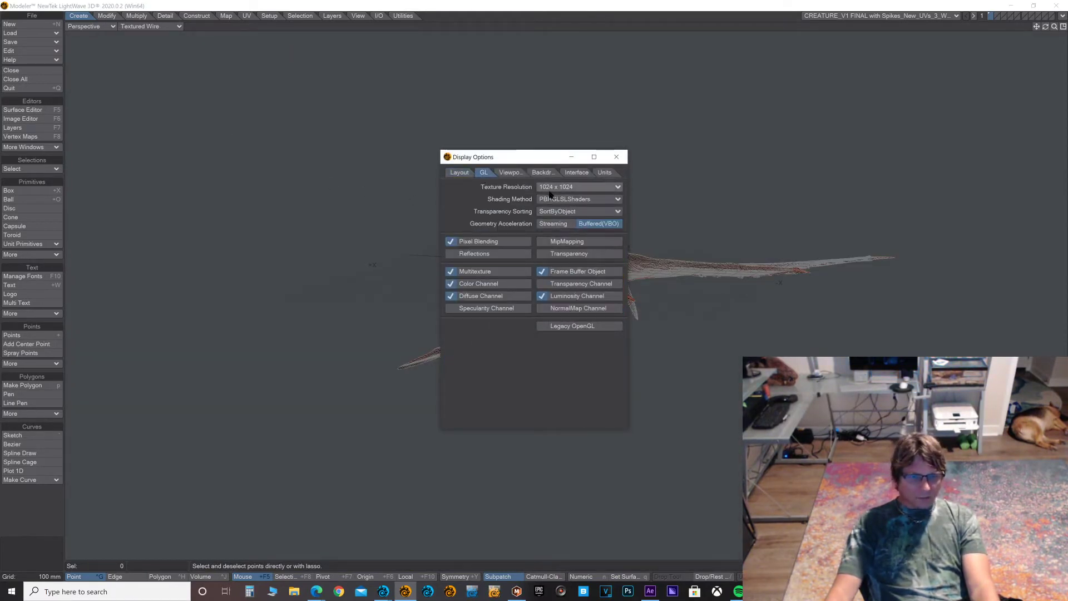
{"action": "left_click", "coordinate": [566, 188]}
{"action": "left_click", "coordinate": [574, 208]}
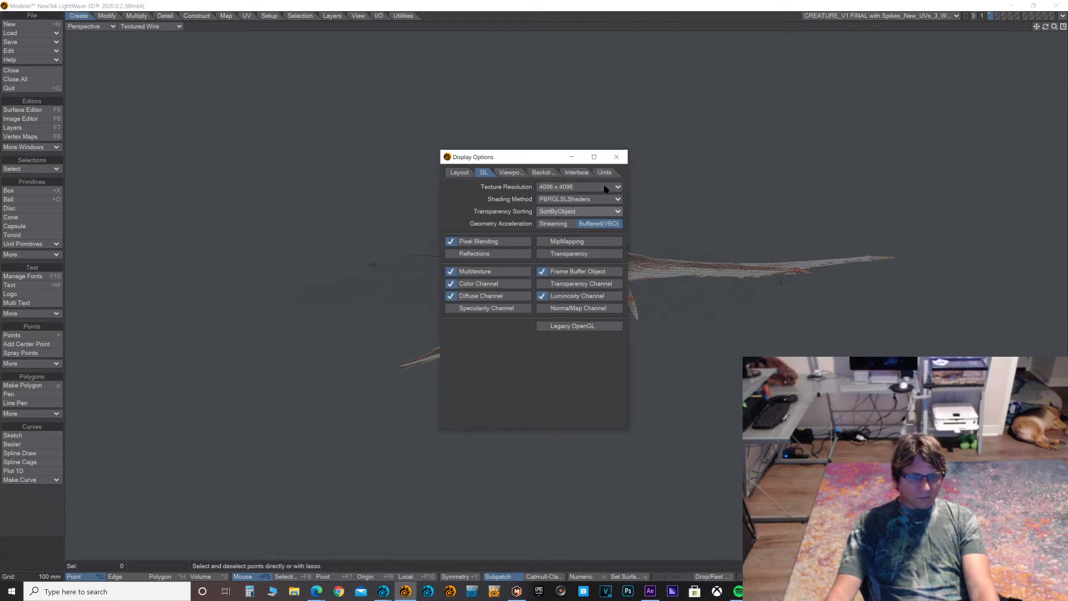
{"action": "left_click", "coordinate": [616, 157]}
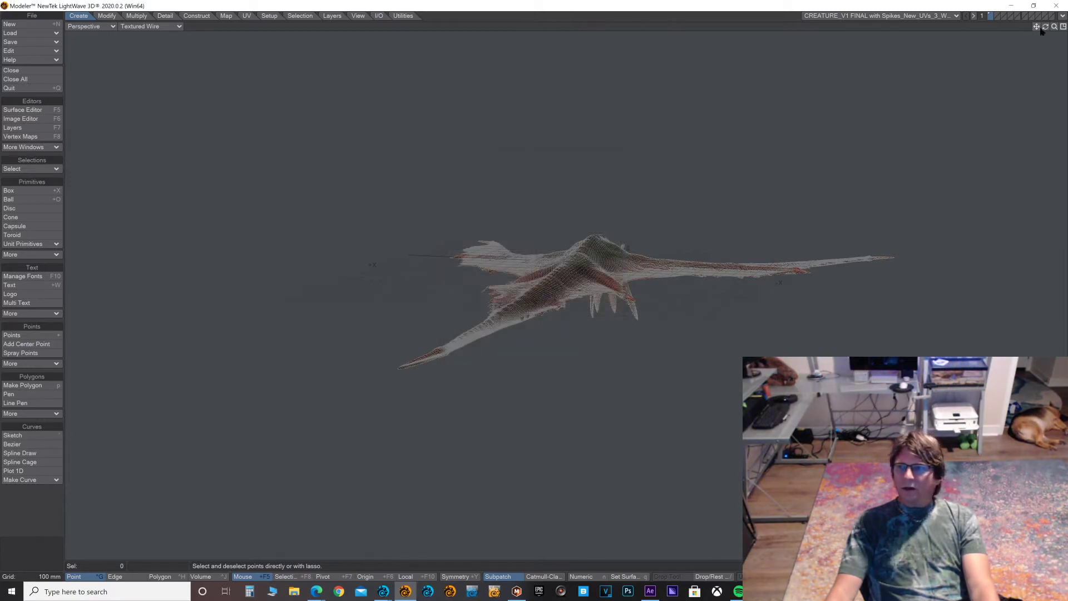
Step: Toggle subpatch smoothing on the creature mesh to compare its spikes and edges, and leave the smoothing on
{"action": "left_click_drag", "start_coordinate": [1055, 27], "coordinate": [984, 40]}
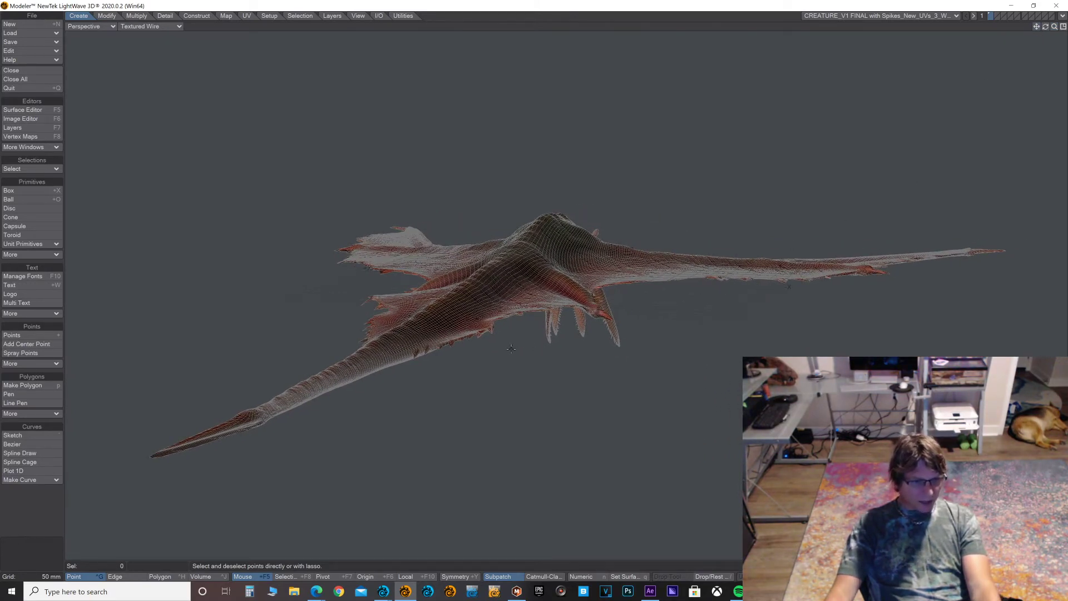
{"action": "key", "text": "Tab"}
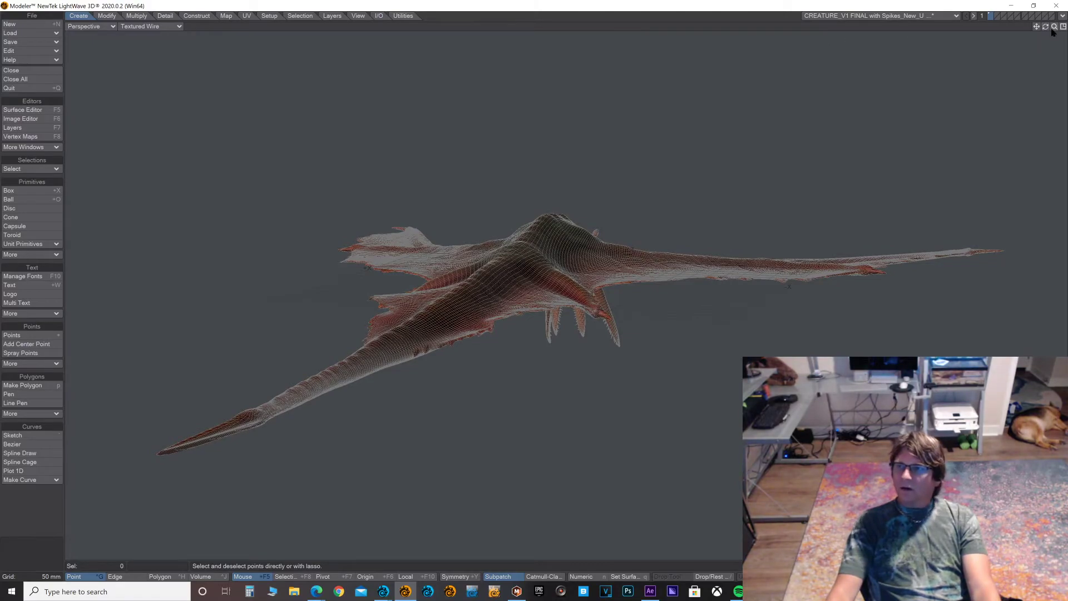
{"action": "scroll", "coordinate": [556, 267], "scroll_direction": "up", "scroll_amount": 10}
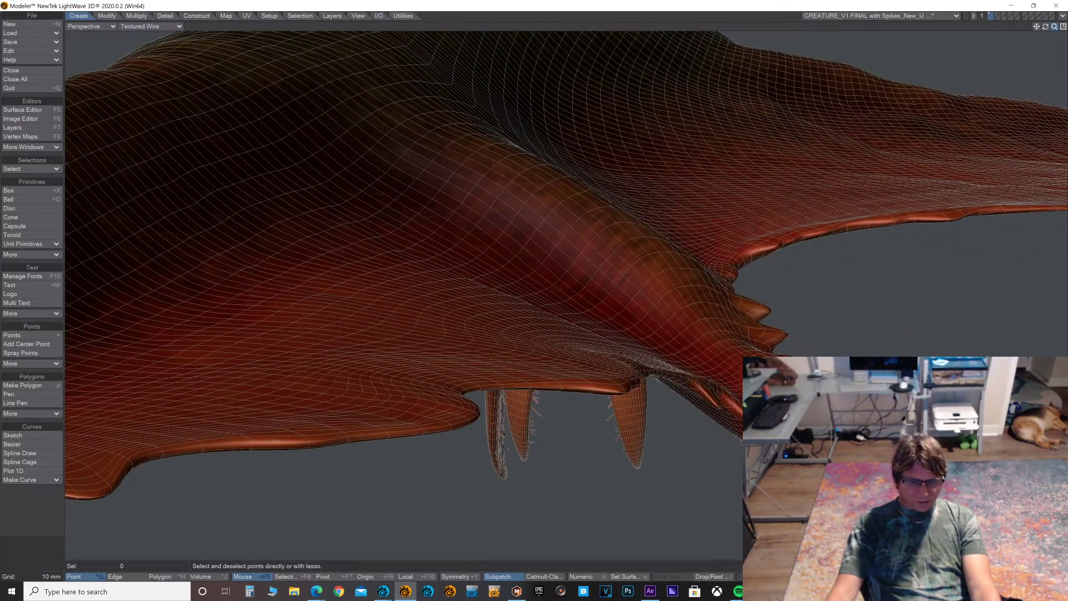
{"action": "scroll", "coordinate": [556, 267], "scroll_direction": "down", "scroll_amount": 8}
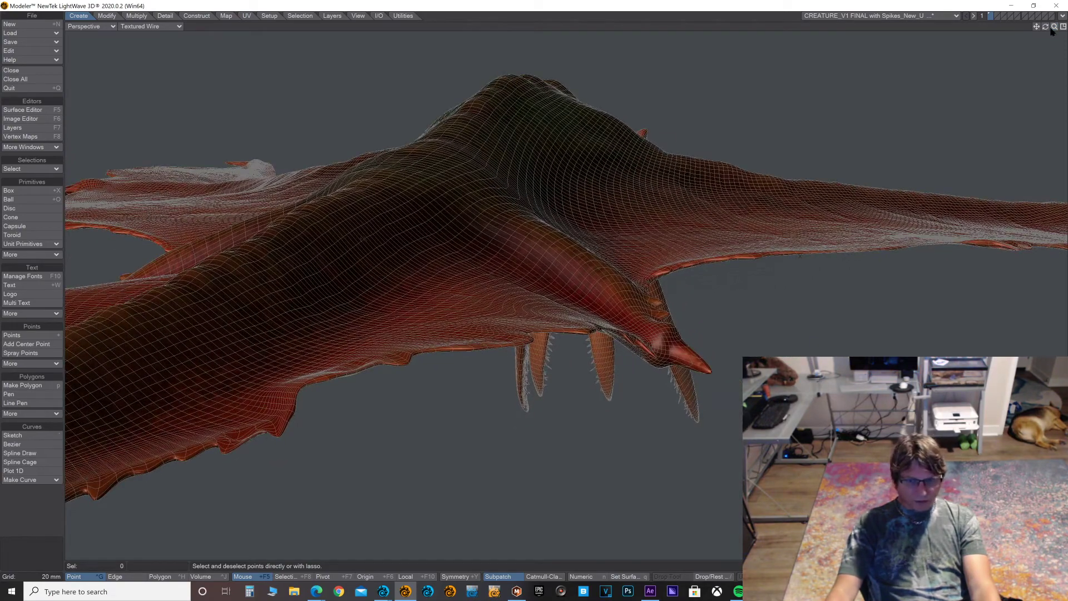
{"action": "key", "text": "Tab"}
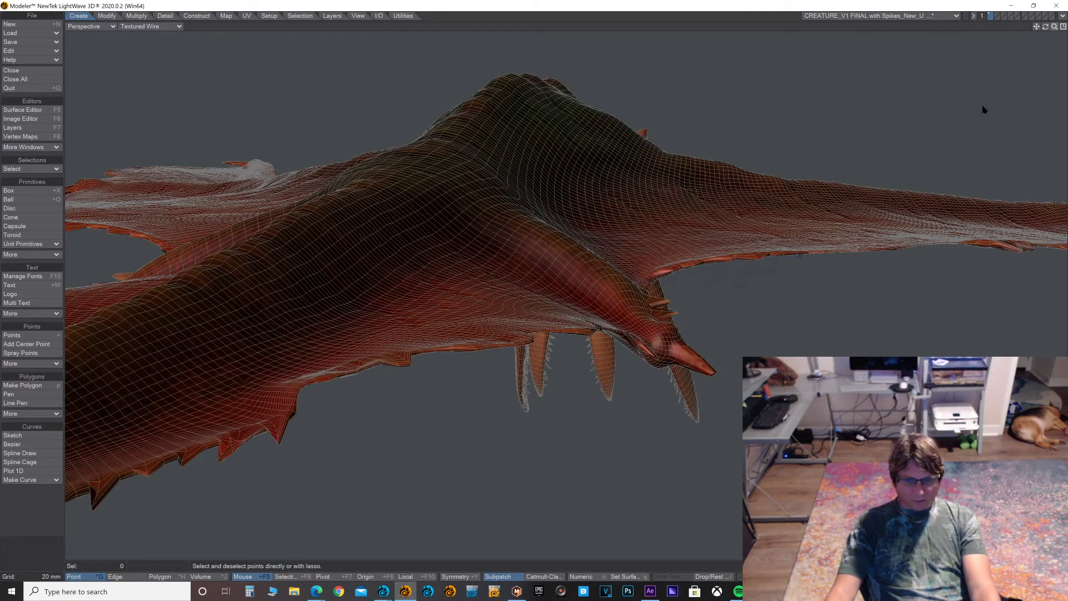
{"action": "key", "text": "Tab"}
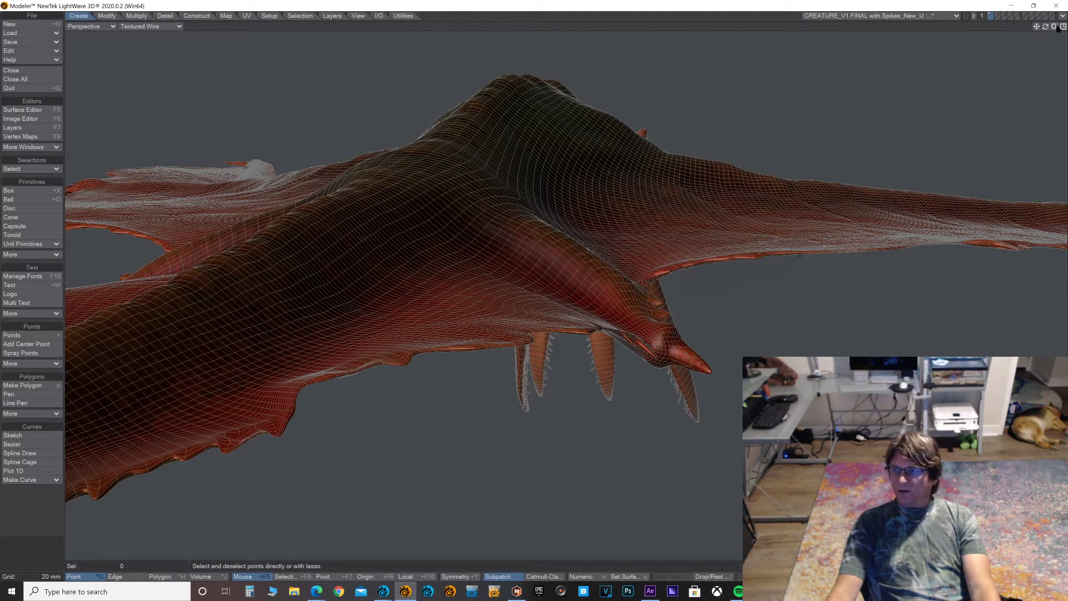
Step: Turn the creature to show its back and head, and switch the viewport's shading to Texture
{"action": "left_click_drag", "start_coordinate": [1056, 27], "coordinate": [1018, 30]}
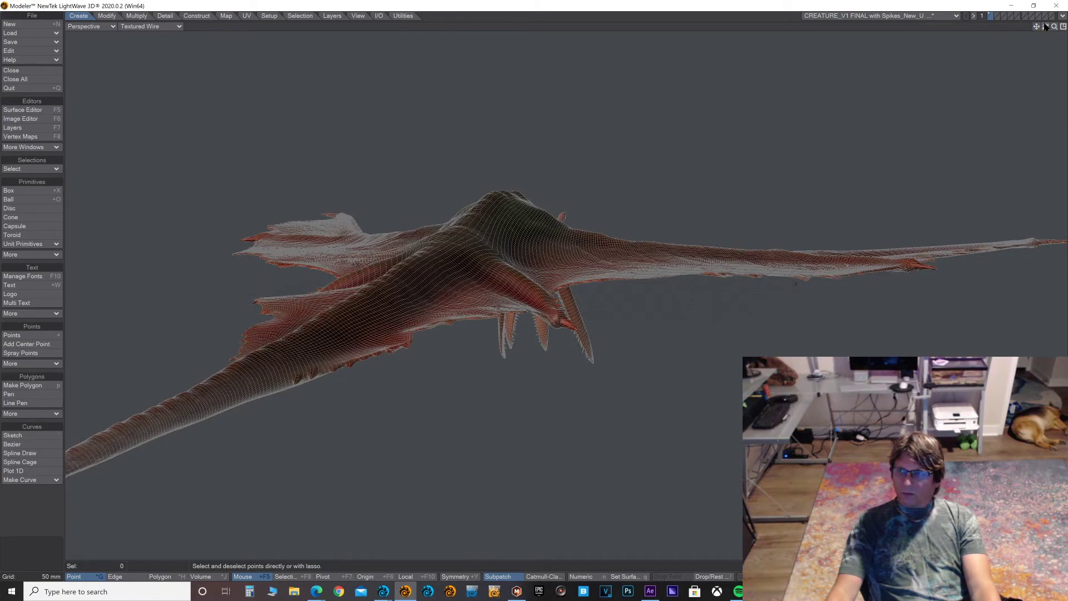
{"action": "left_click_drag", "start_coordinate": [1046, 26], "coordinate": [1030, 46]}
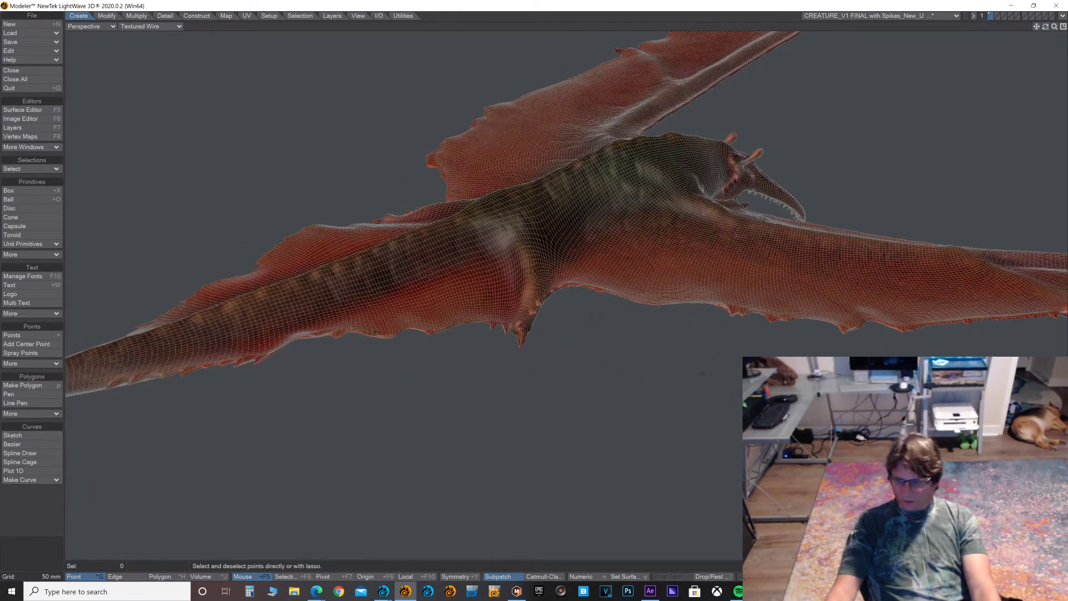
{"action": "left_click", "coordinate": [164, 27]}
{"action": "left_click", "coordinate": [146, 82]}
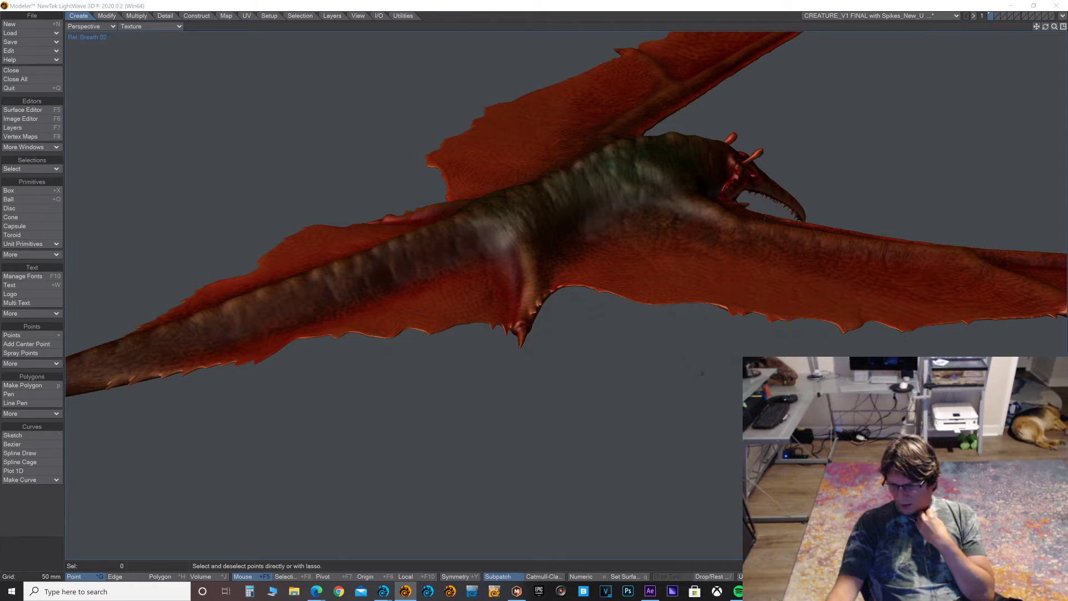
Step: Preview the creature's breath and wind-effect morphs on its wings, and examine its head, eyes and claws from the front
{"action": "left_click", "coordinate": [702, 374]}
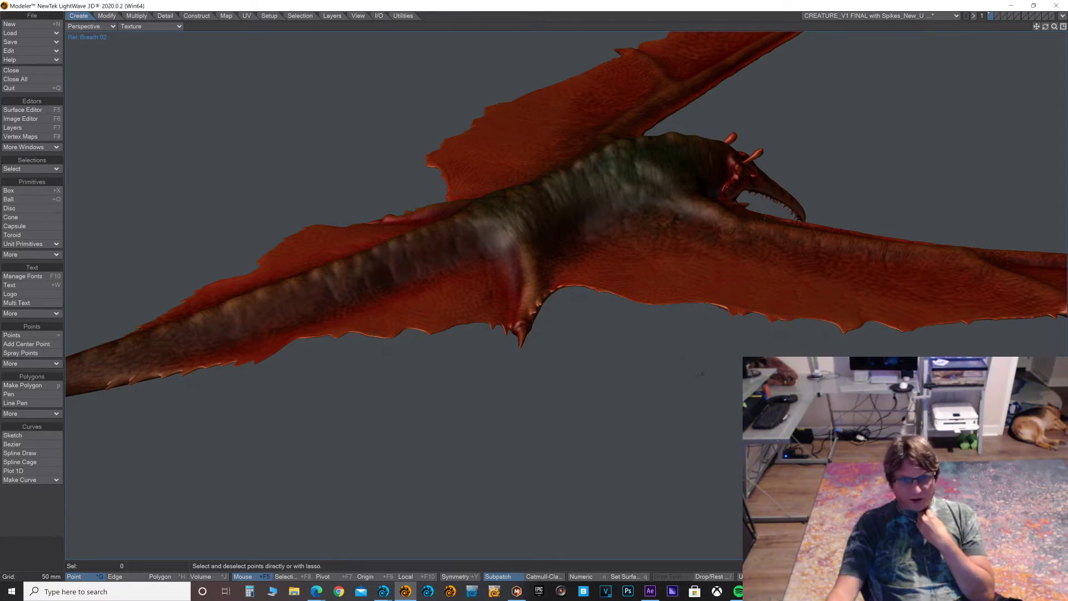
{"action": "key", "text": "Page_Down"}
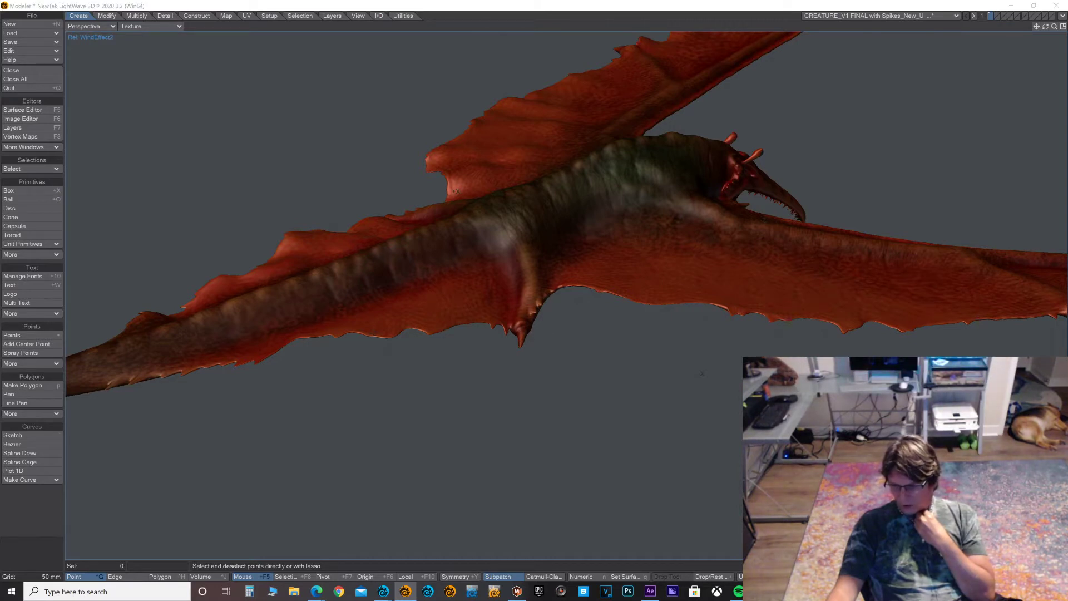
{"action": "left_click", "coordinate": [514, 289]}
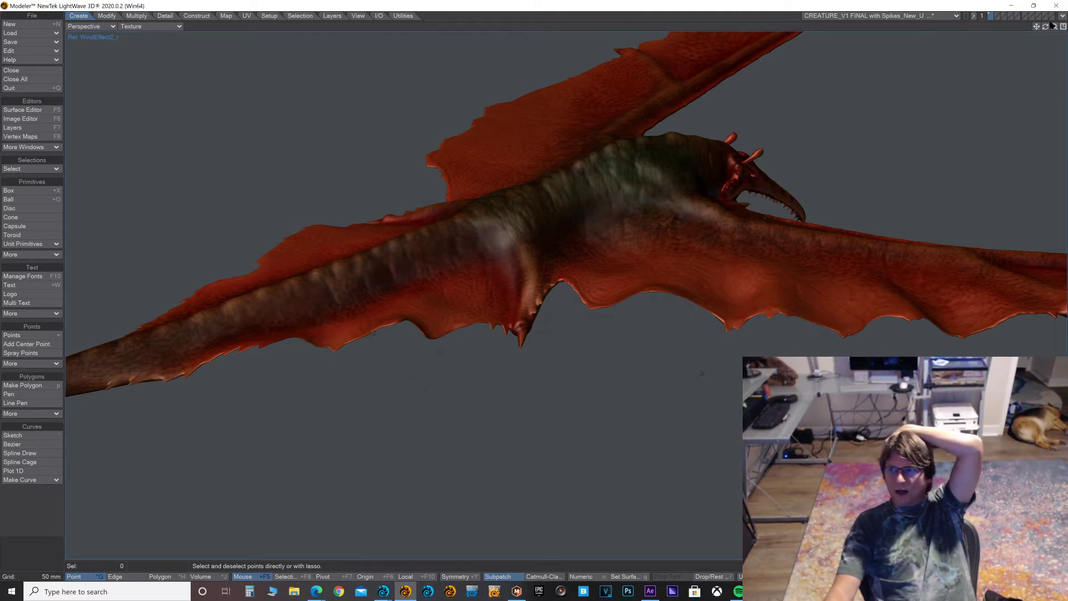
{"action": "left_click_drag", "start_coordinate": [1045, 27], "coordinate": [934, 30]}
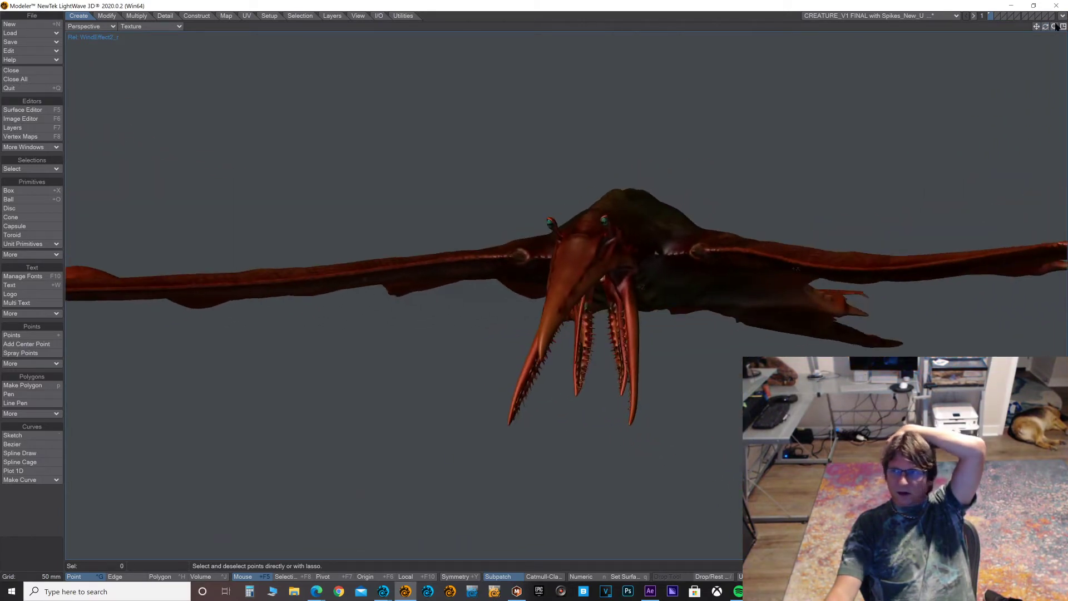
{"action": "left_click_drag", "start_coordinate": [1055, 27], "coordinate": [1039, 67]}
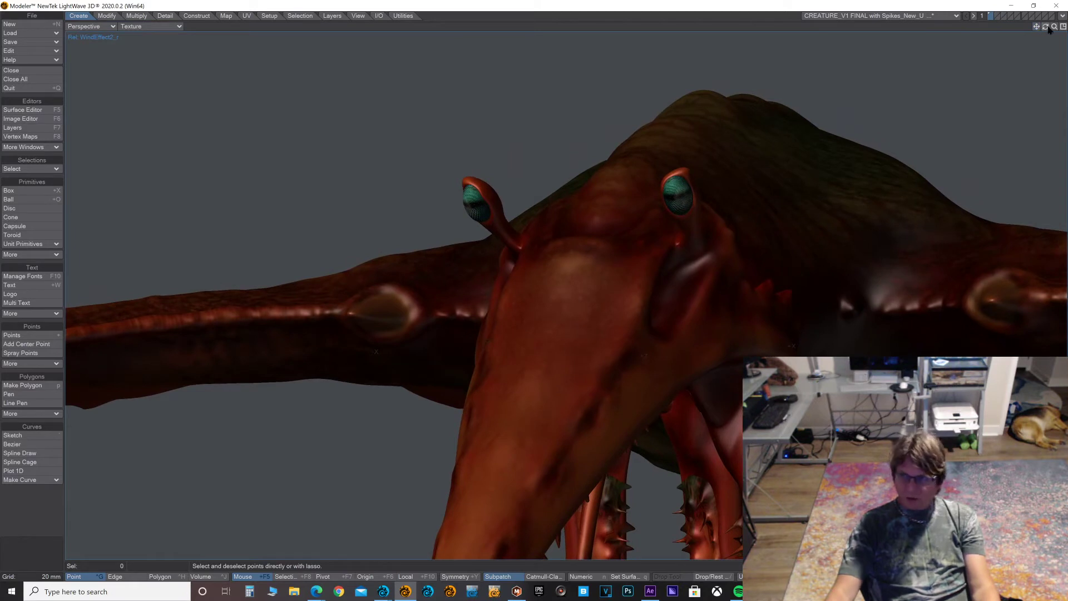
{"action": "left_click_drag", "start_coordinate": [1056, 28], "coordinate": [1035, 29]}
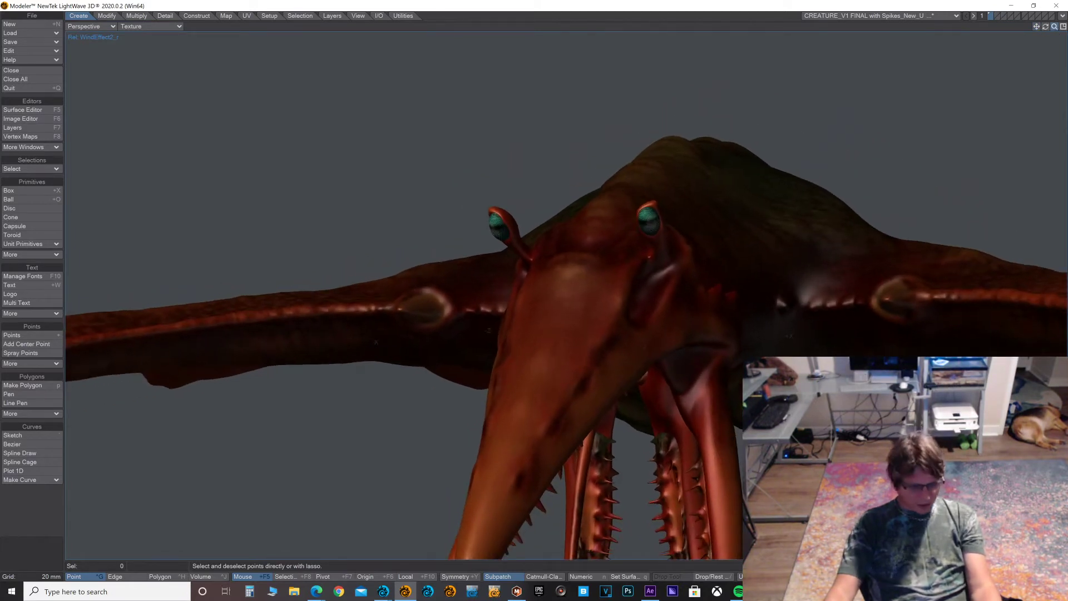
{"action": "key", "text": "a"}
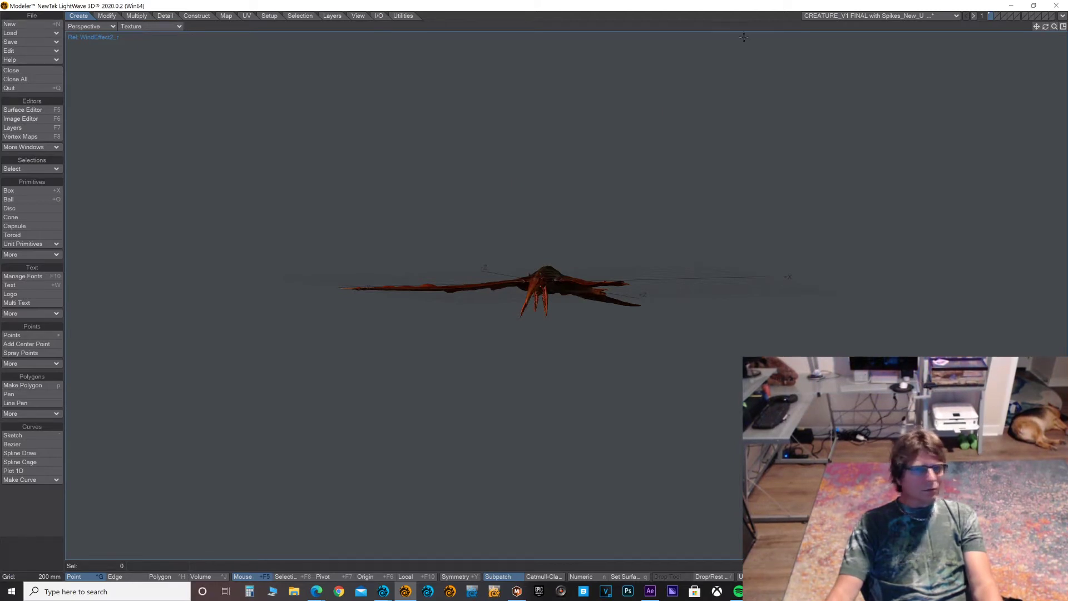
Step: Close Modeler while saving the changes to the creature object, and play the composition in After Effects
{"action": "left_click", "coordinate": [1056, 5]}
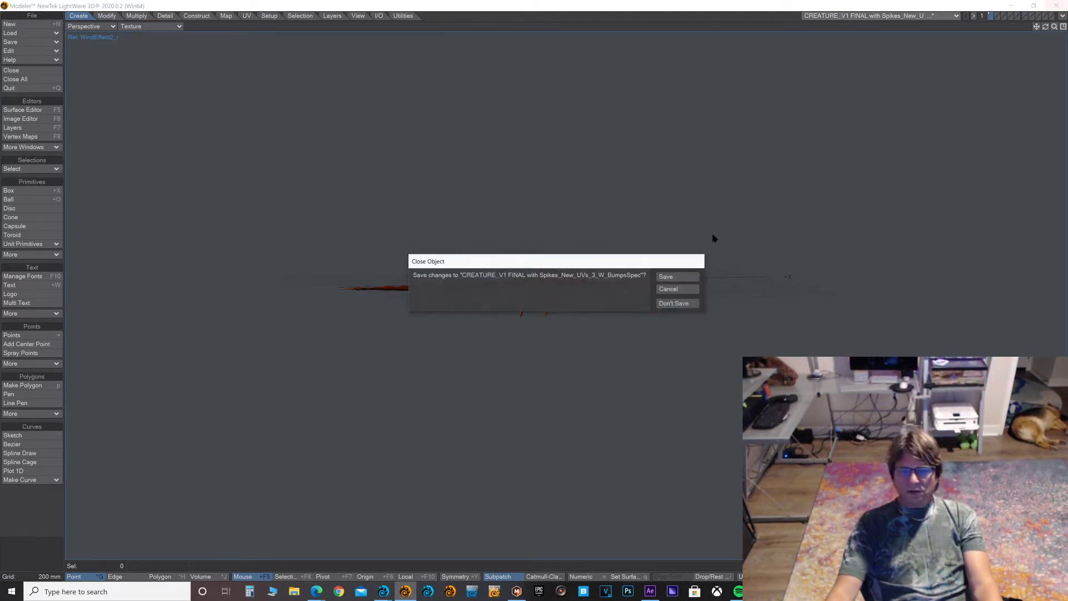
{"action": "left_click", "coordinate": [671, 277]}
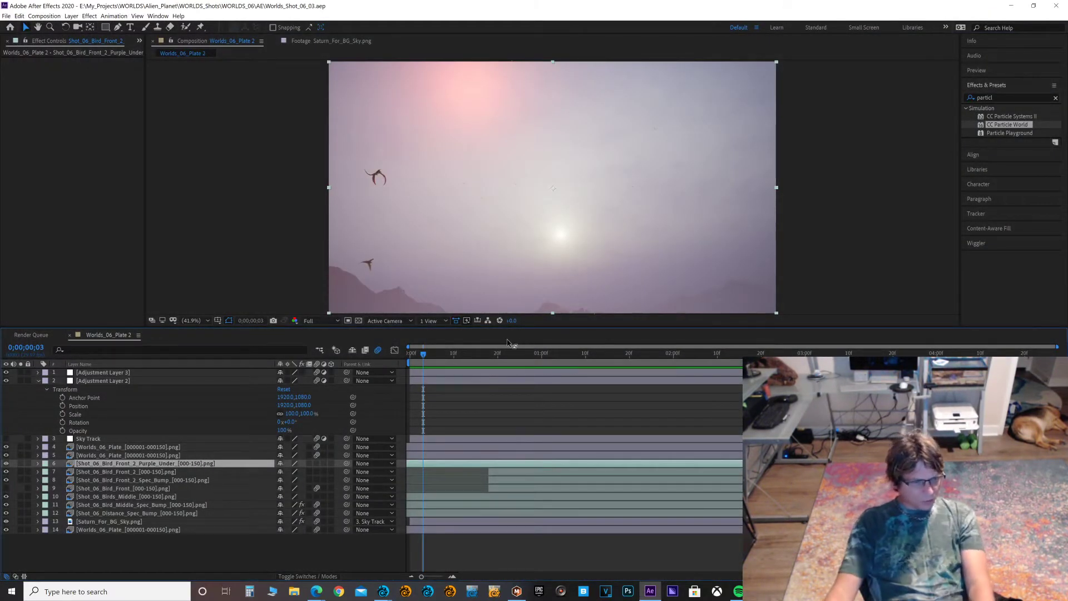
{"action": "key", "text": "space"}
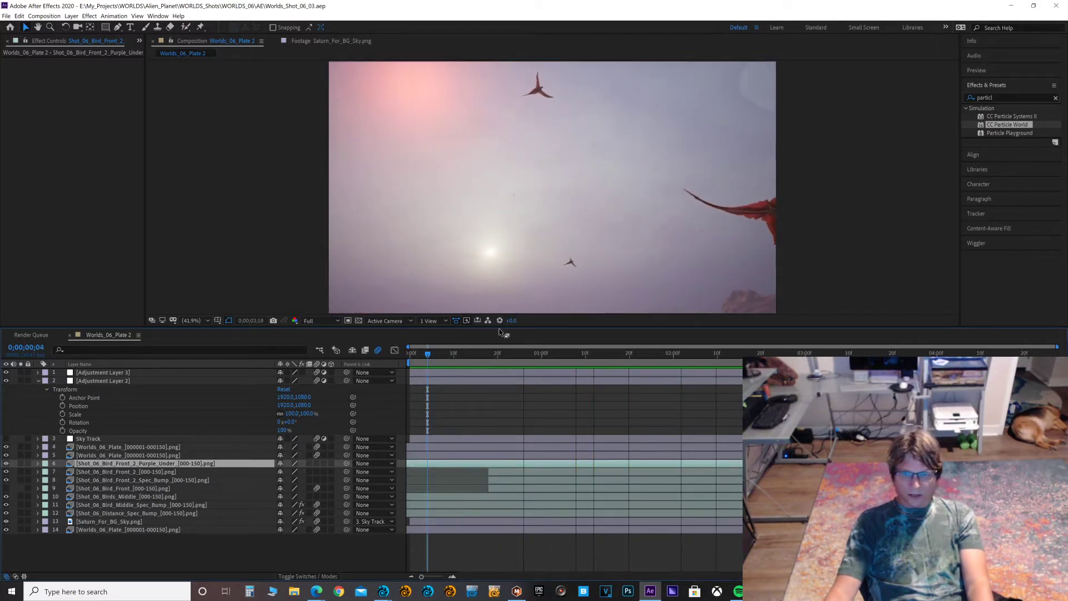
{"action": "key", "text": "space"}
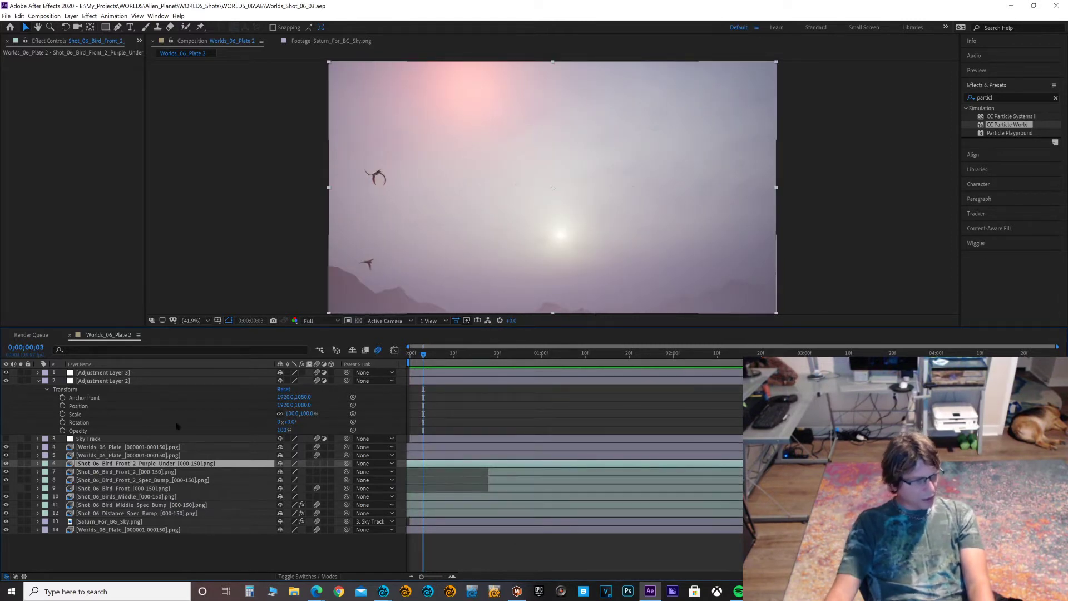
Step: Create a black solid directly above the Sky Track layer and apply the CC Particle World effect to it
{"action": "left_click", "coordinate": [106, 439]}
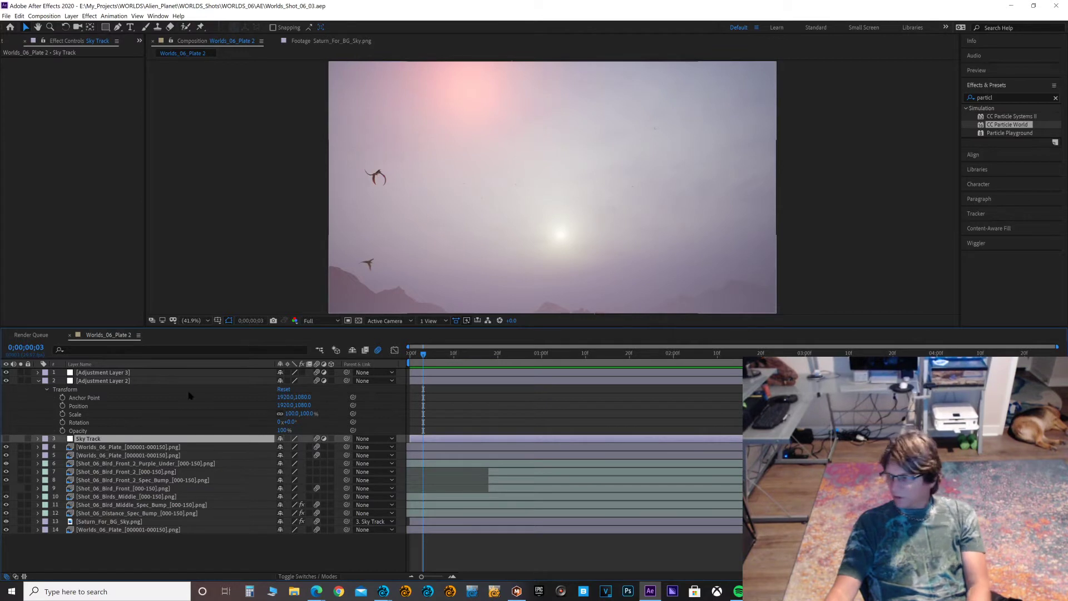
{"action": "left_click", "coordinate": [72, 18]}
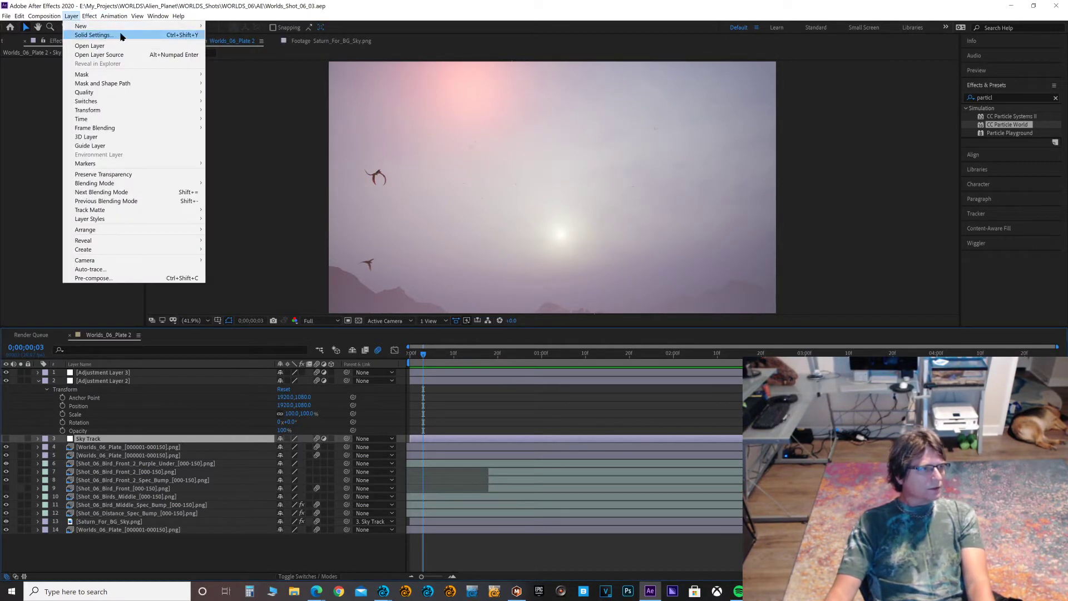
{"action": "mouse_move", "coordinate": [195, 28]}
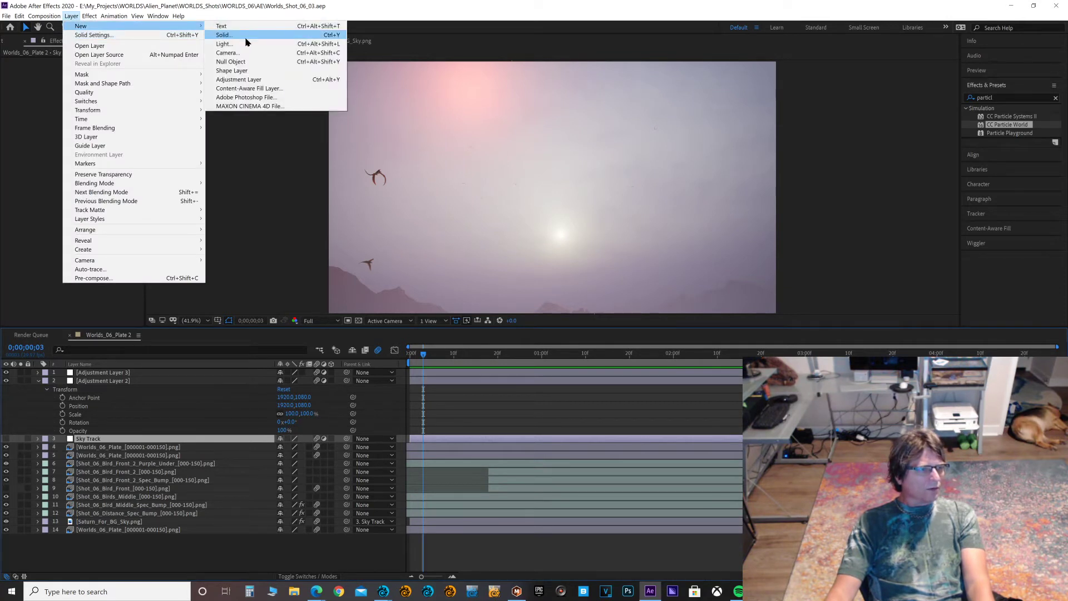
{"action": "left_click", "coordinate": [246, 36]}
{"action": "left_click", "coordinate": [148, 198]}
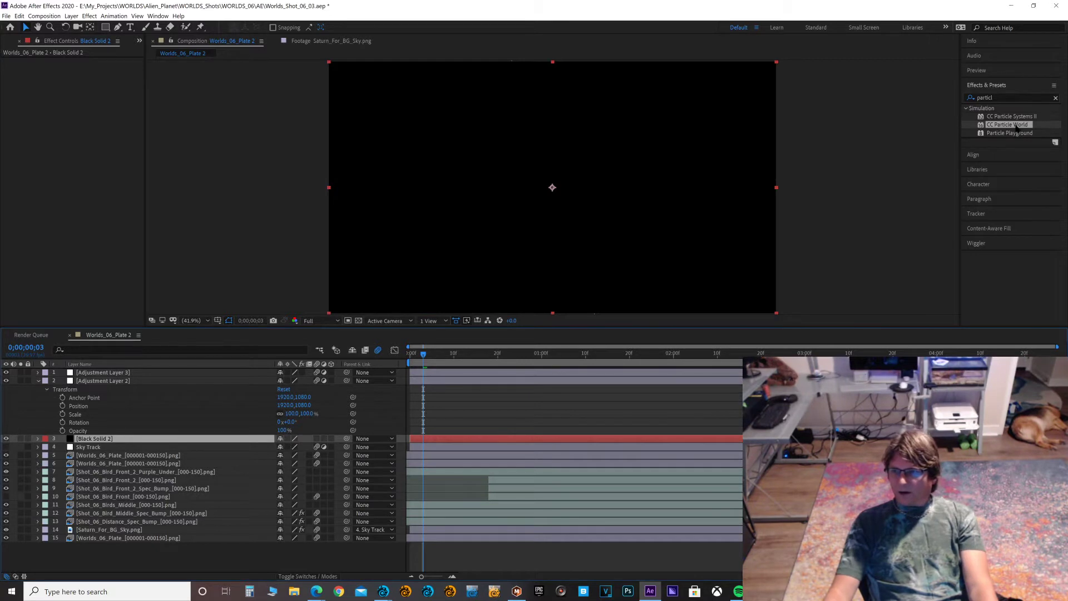
{"action": "left_click_drag", "start_coordinate": [1017, 131], "coordinate": [238, 438]}
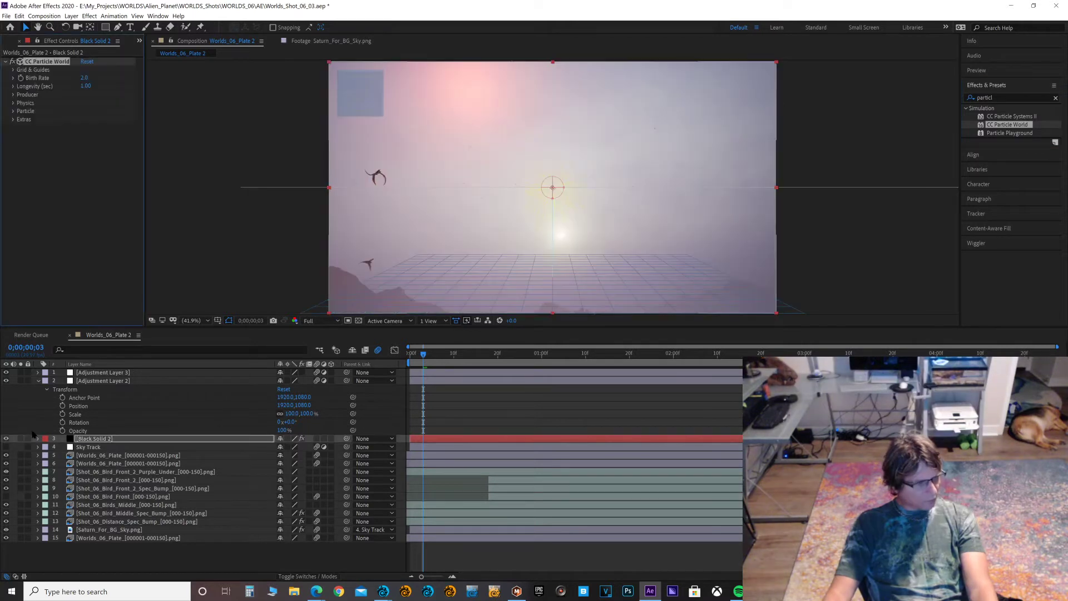
Step: Scale the black particle solid up to 163% in its transform properties
{"action": "left_click", "coordinate": [37, 438]}
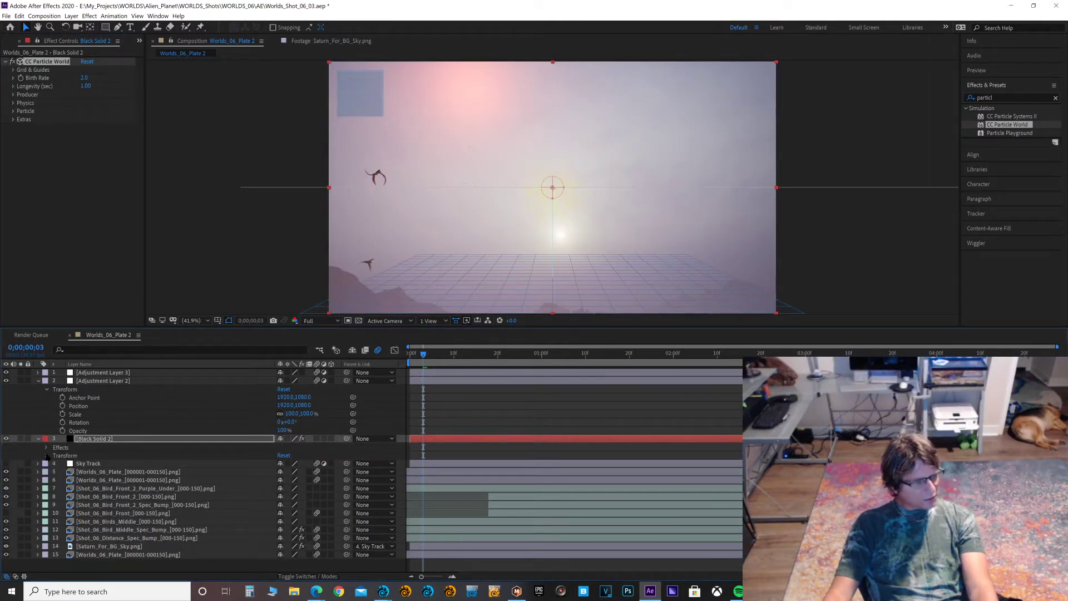
{"action": "left_click", "coordinate": [47, 455]}
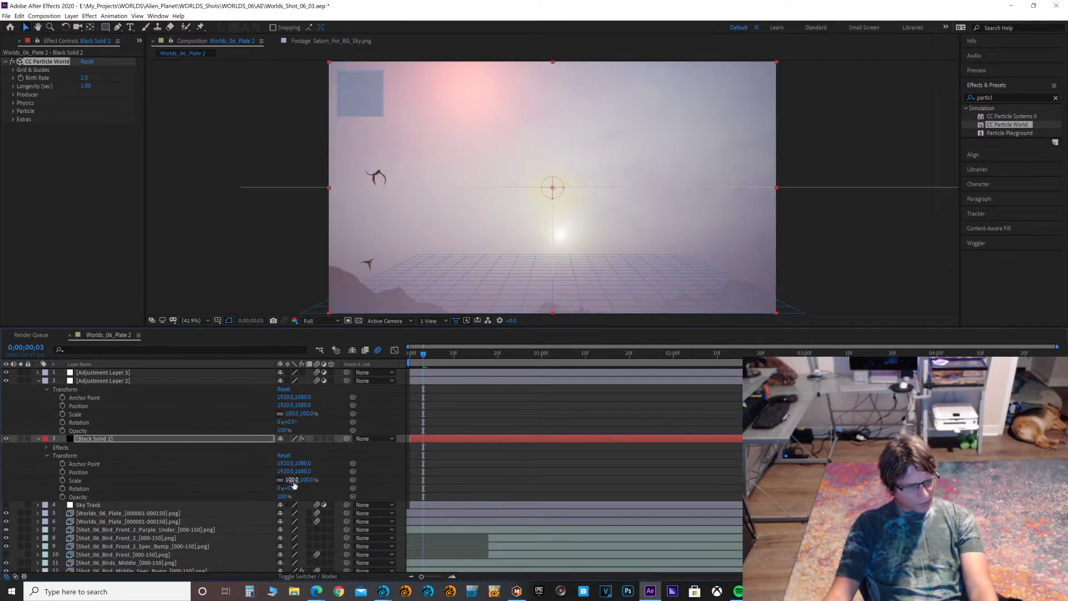
{"action": "left_click_drag", "start_coordinate": [310, 481], "coordinate": [331, 473]}
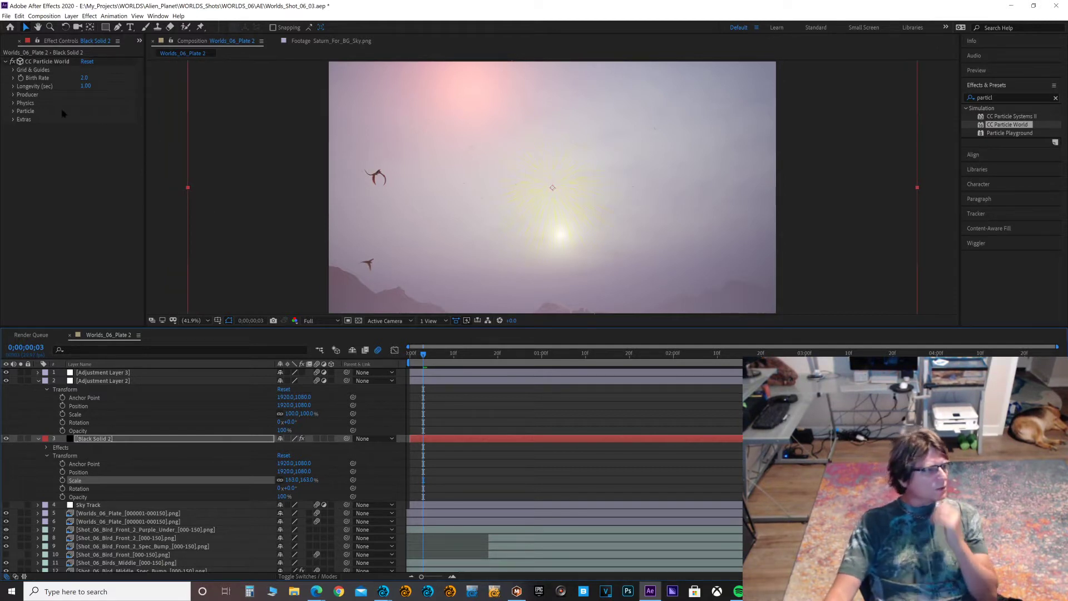
Step: Set the Random Seed of the CC Particle World effect to 30 in its Extras settings
{"action": "left_click", "coordinate": [13, 120]}
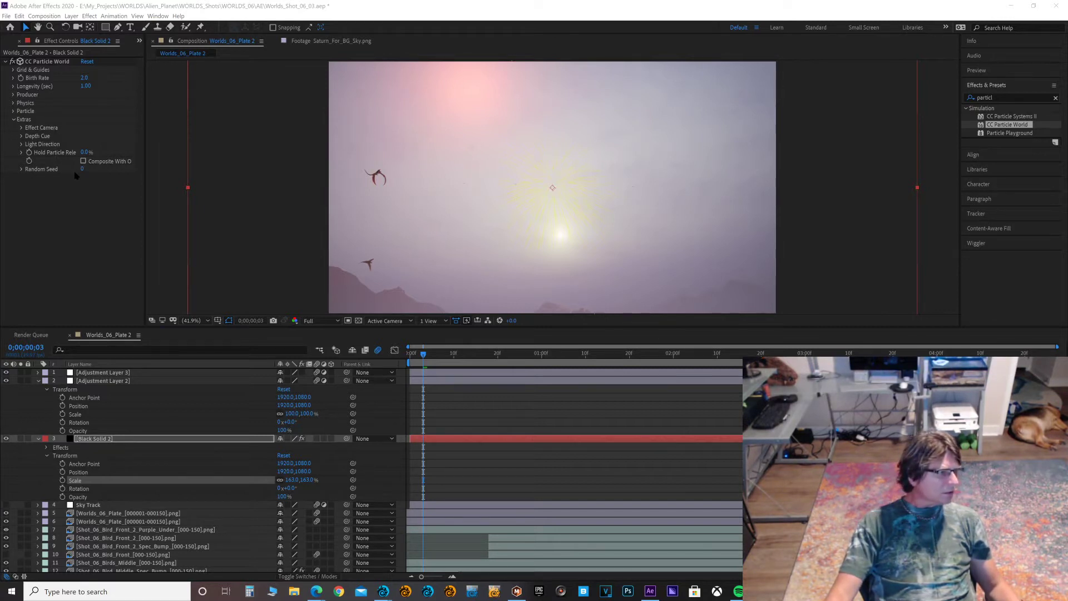
{"action": "left_click_drag", "start_coordinate": [82, 171], "coordinate": [97, 162]}
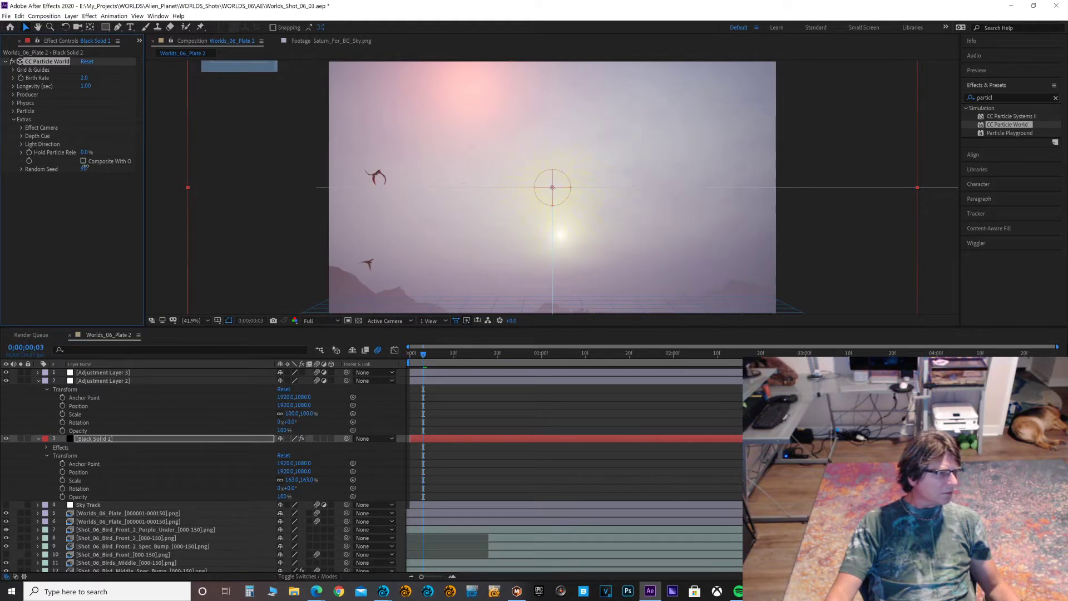
{"action": "left_click", "coordinate": [84, 170]}
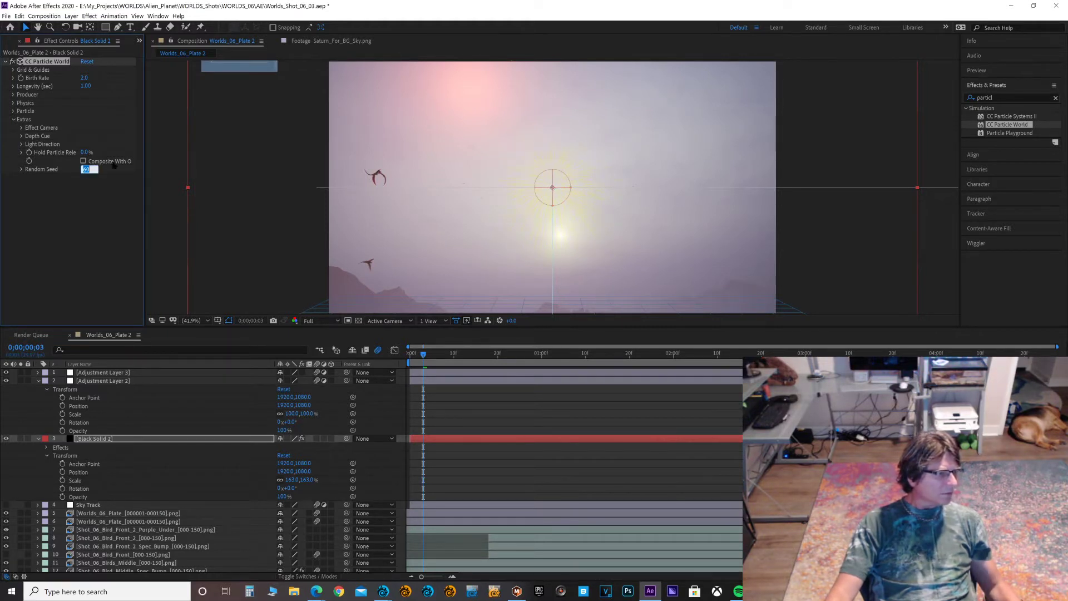
{"action": "type", "text": "30"}
{"action": "key", "text": "Return"}
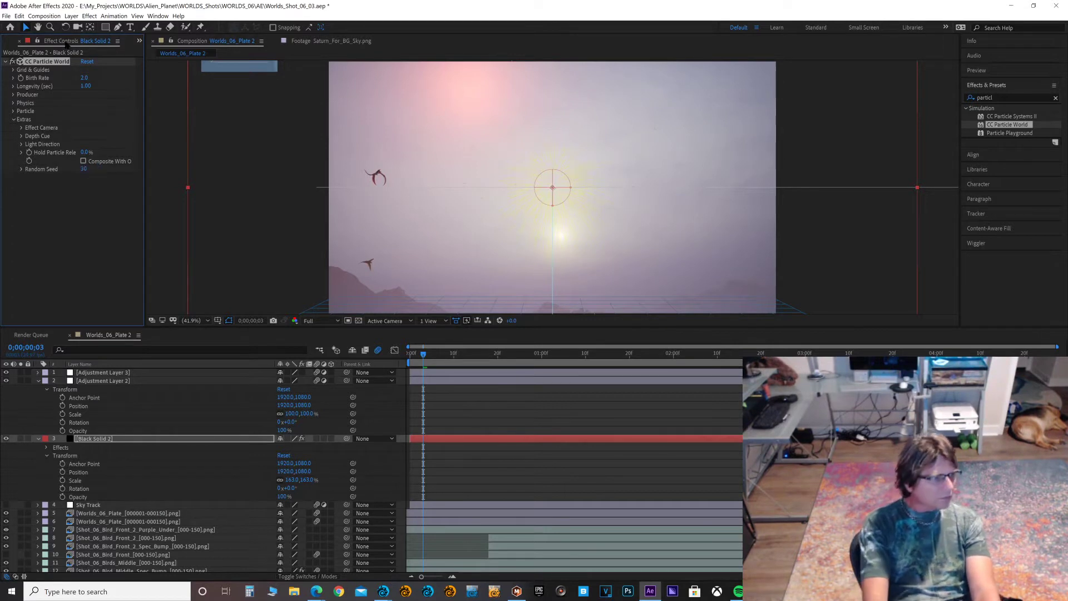
Step: Sample the particles' Birth Color from the bright sky, and lighten it to the pale grey CFCED6
{"action": "left_click", "coordinate": [14, 111]}
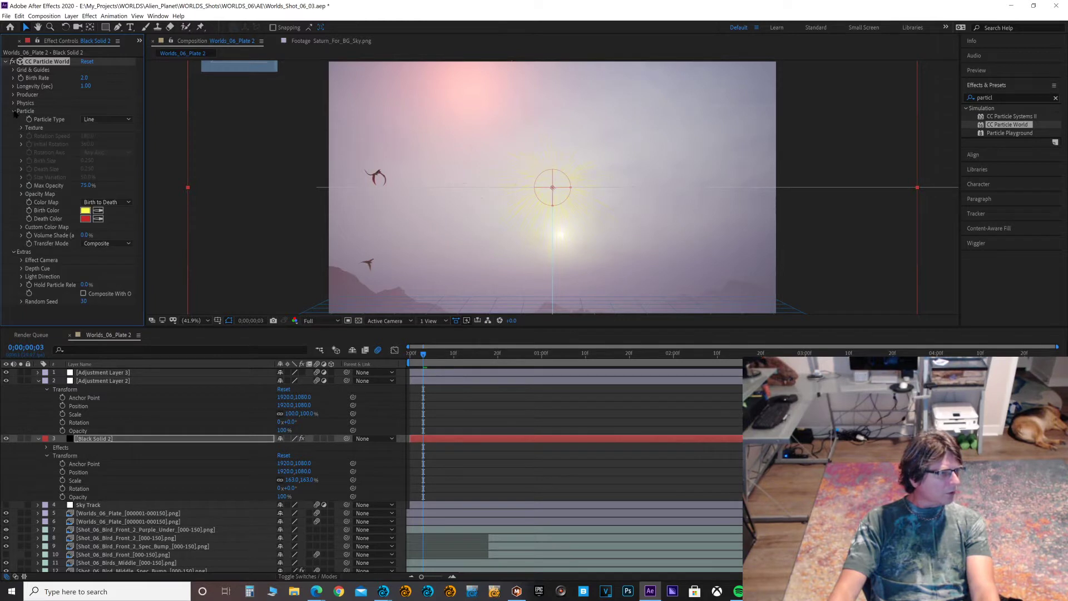
{"action": "left_click", "coordinate": [99, 211]}
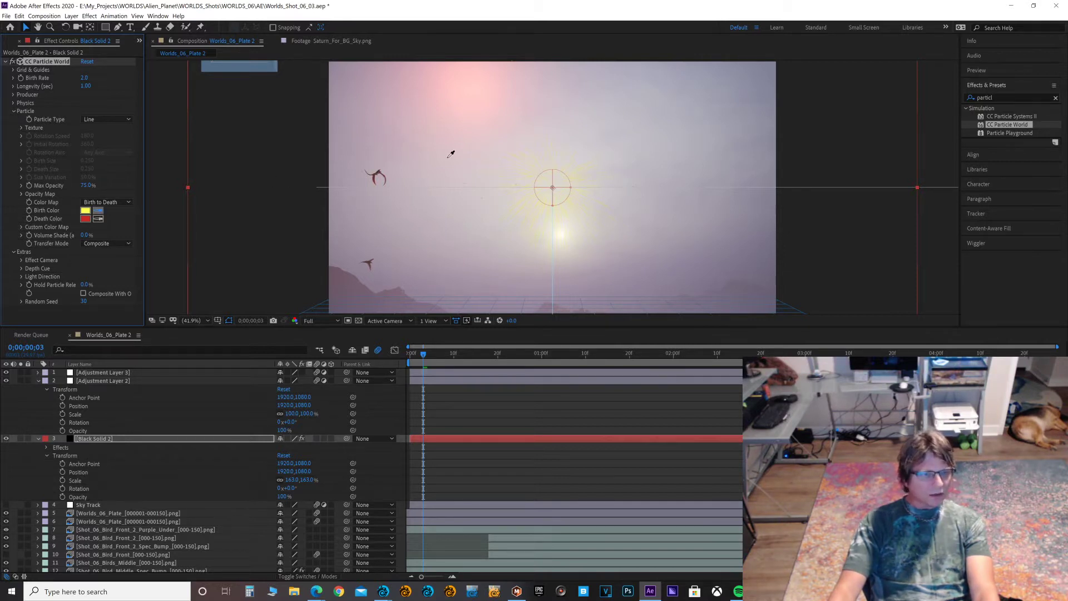
{"action": "left_click", "coordinate": [696, 143]}
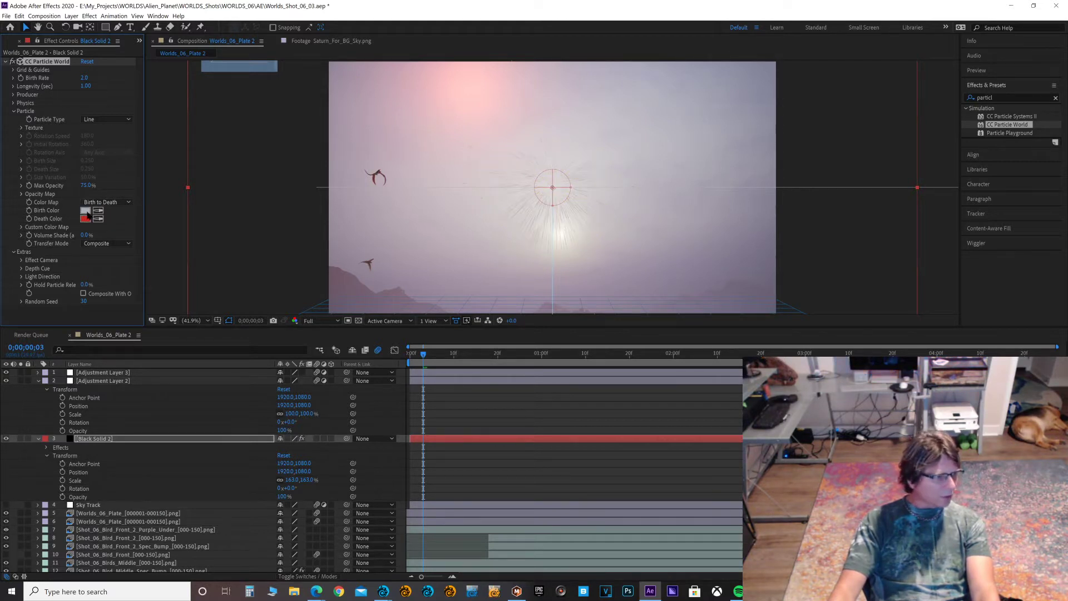
{"action": "left_click", "coordinate": [85, 211]}
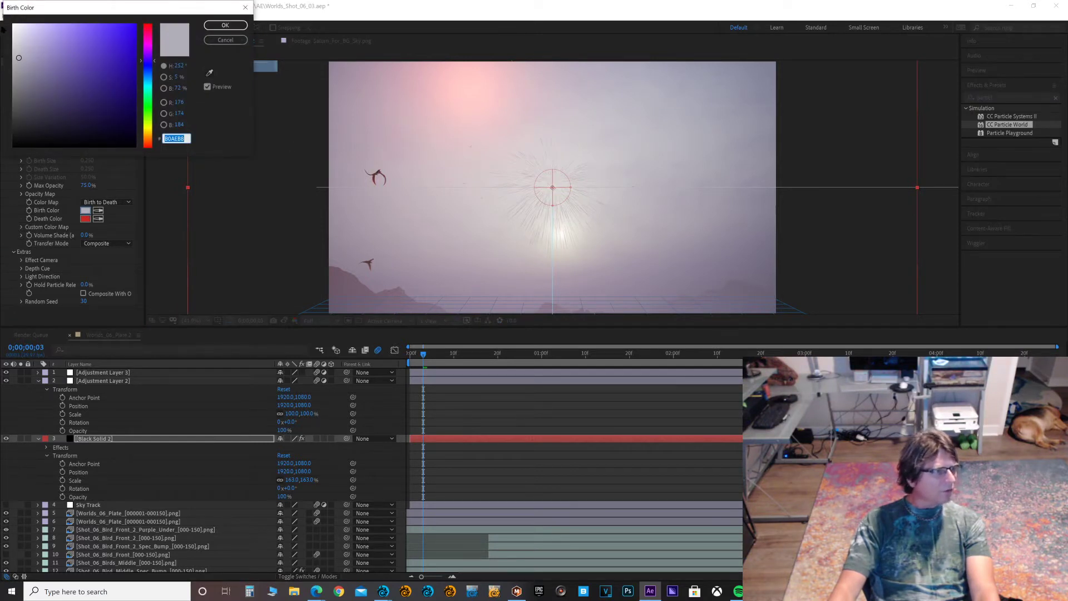
{"action": "left_click", "coordinate": [17, 43]}
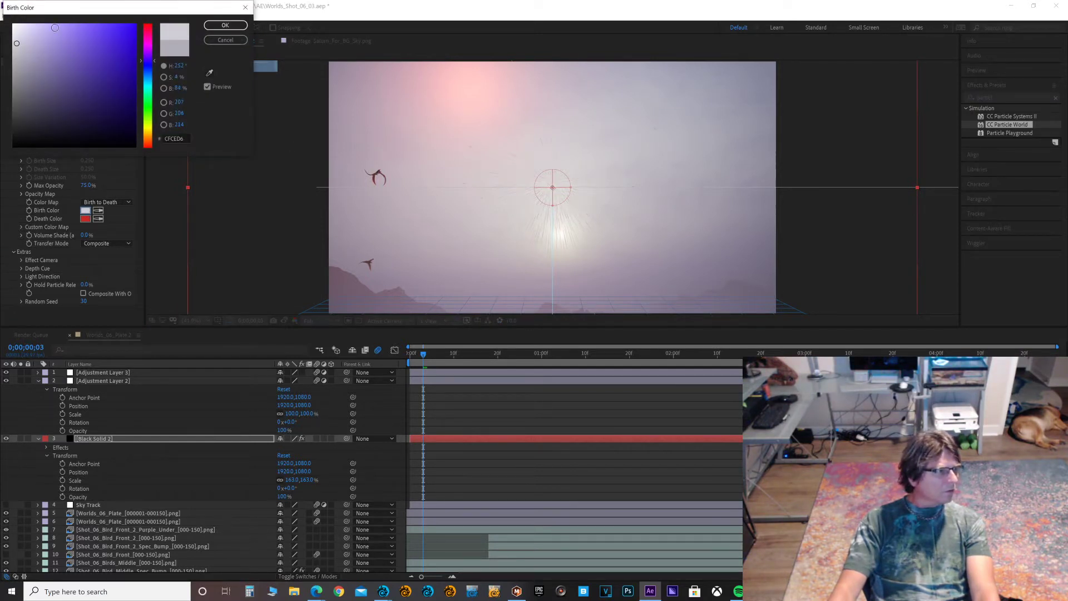
{"action": "left_click", "coordinate": [216, 28]}
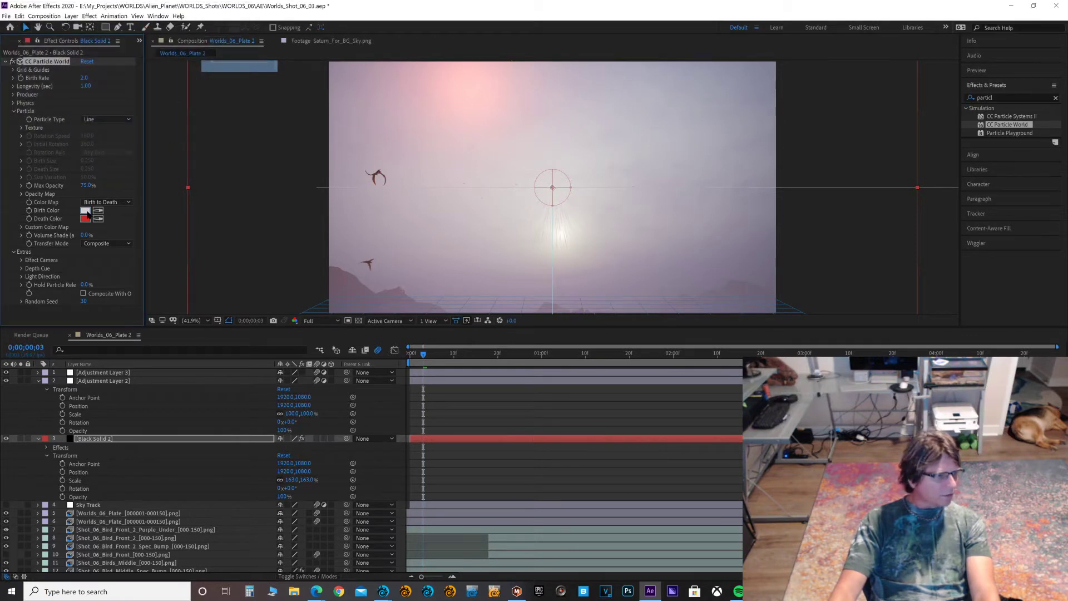
Step: Sample the particles' Death Color from the purple haze in the sky, and darken it to 6D6376
{"action": "left_click", "coordinate": [99, 218]}
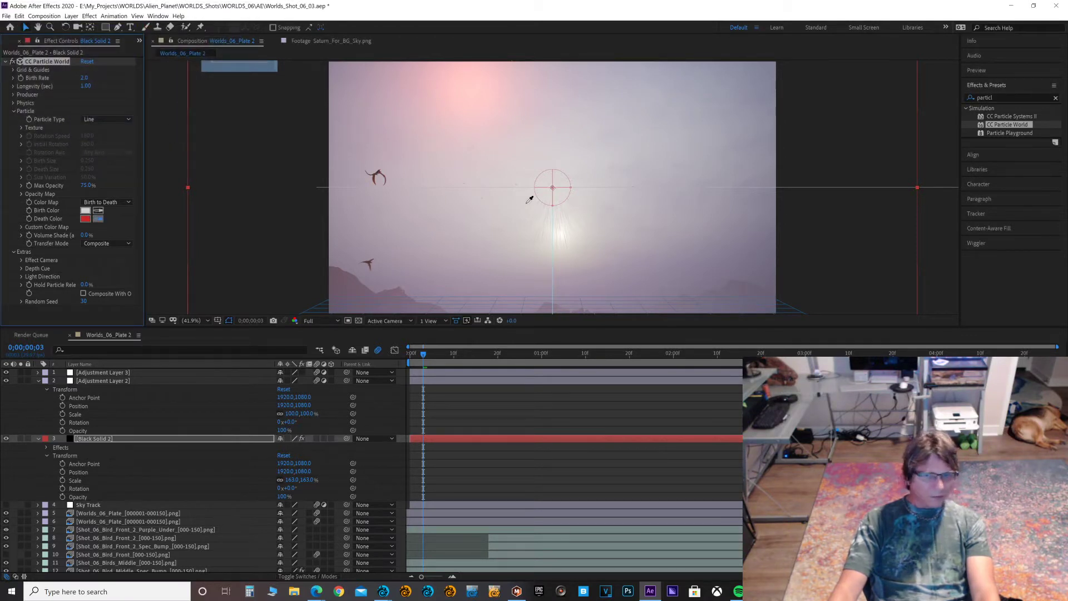
{"action": "left_click", "coordinate": [708, 247]}
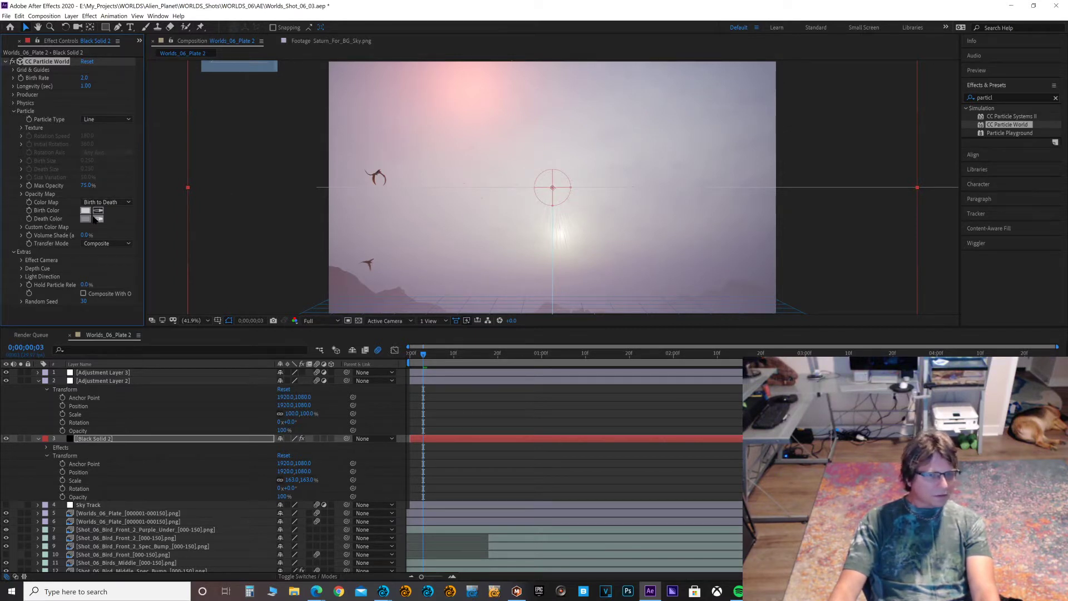
{"action": "left_click", "coordinate": [85, 218]}
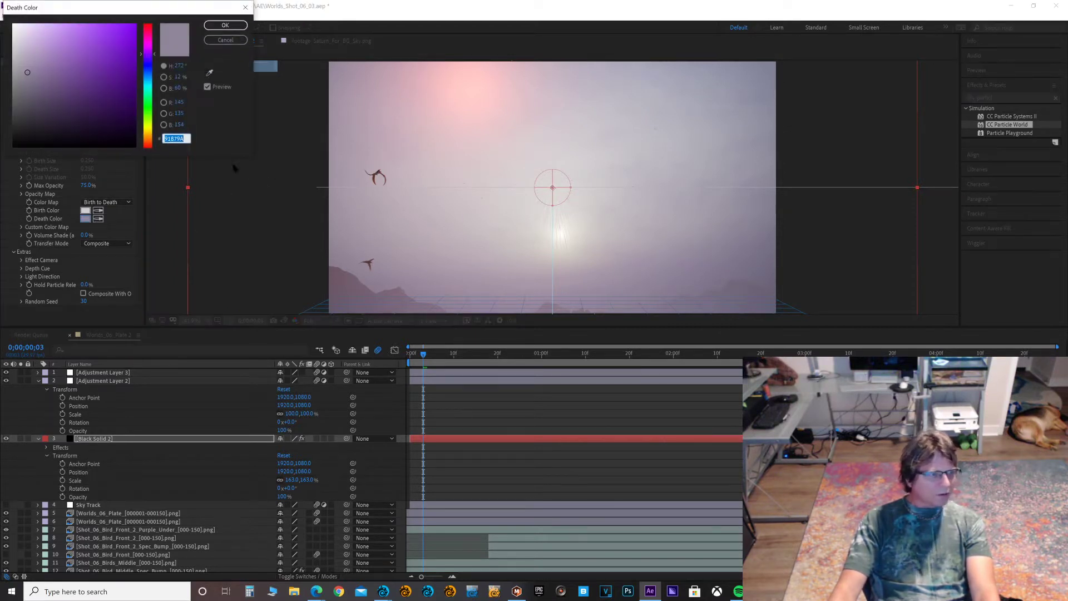
{"action": "left_click", "coordinate": [31, 90]}
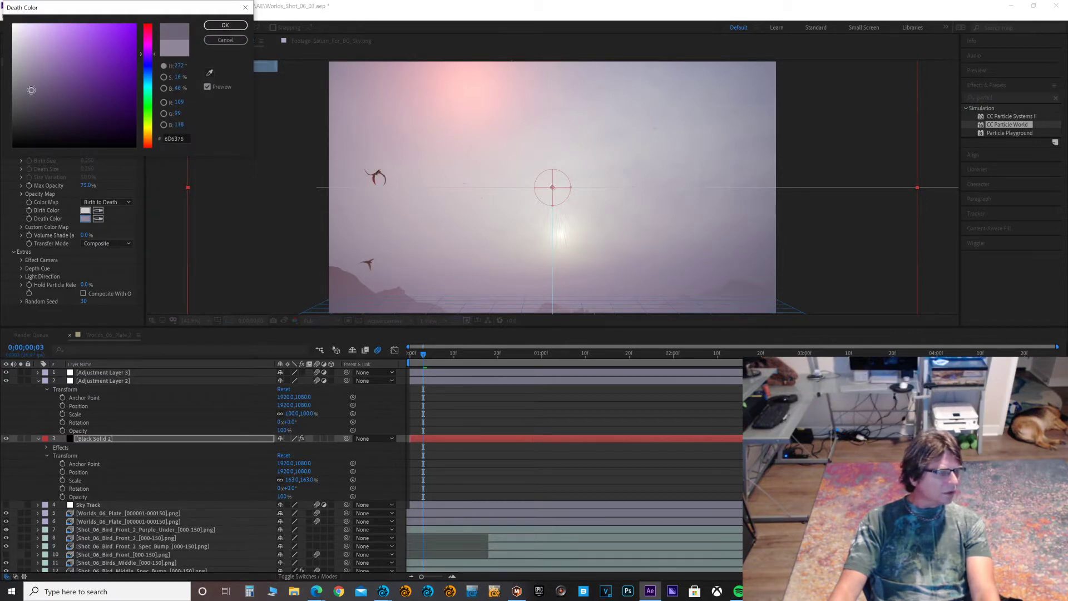
{"action": "left_click", "coordinate": [222, 26]}
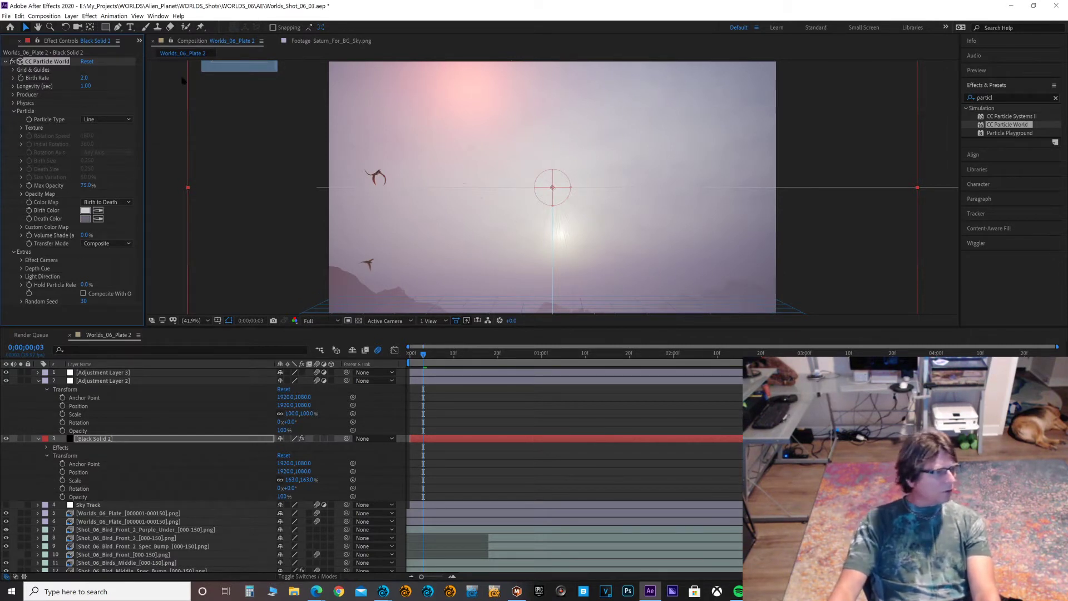
Step: Change the particle type to Faded Sphere and keep the transfer mode at Composite
{"action": "left_click", "coordinate": [119, 120]}
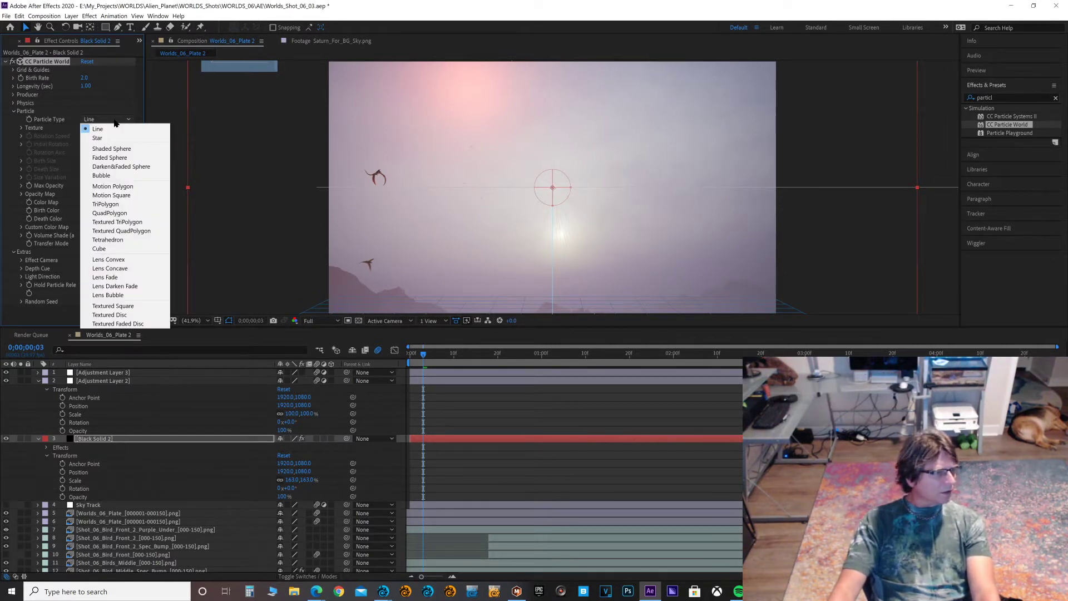
{"action": "left_click", "coordinate": [134, 160]}
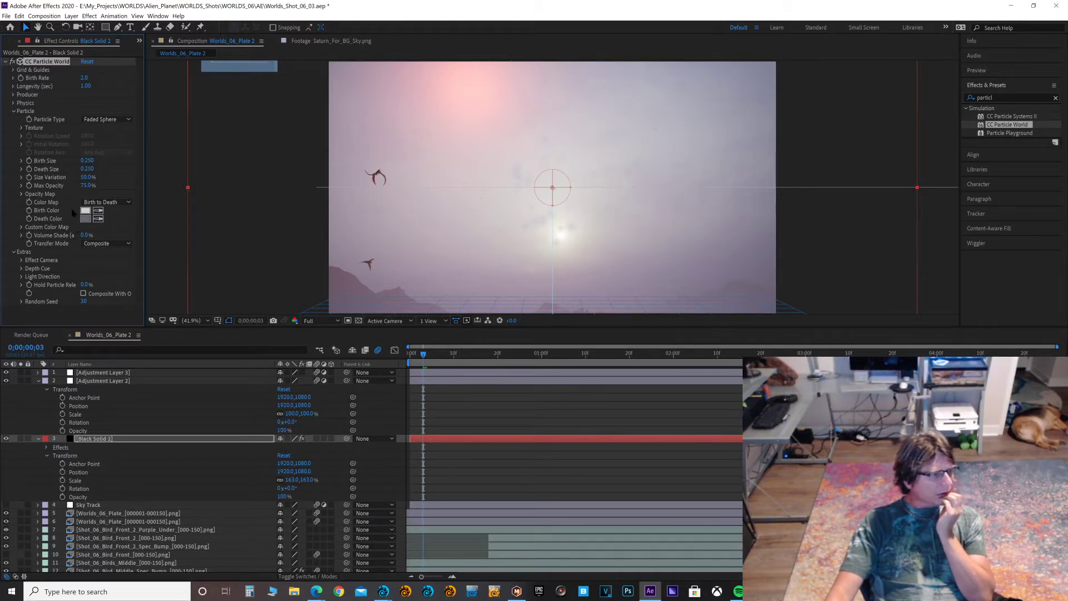
{"action": "left_click", "coordinate": [107, 244]}
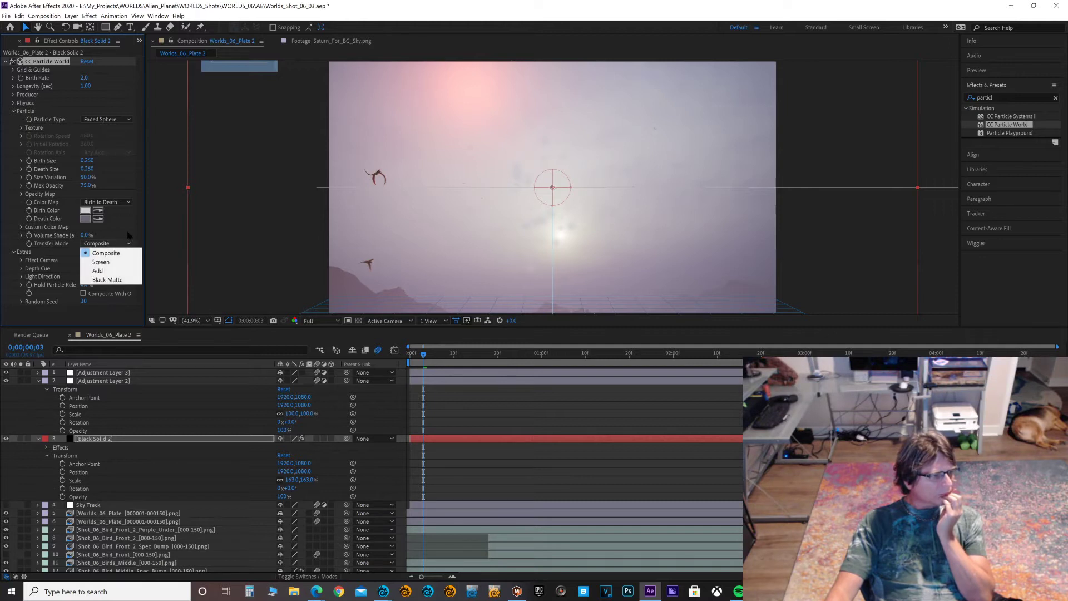
{"action": "left_click", "coordinate": [114, 251]}
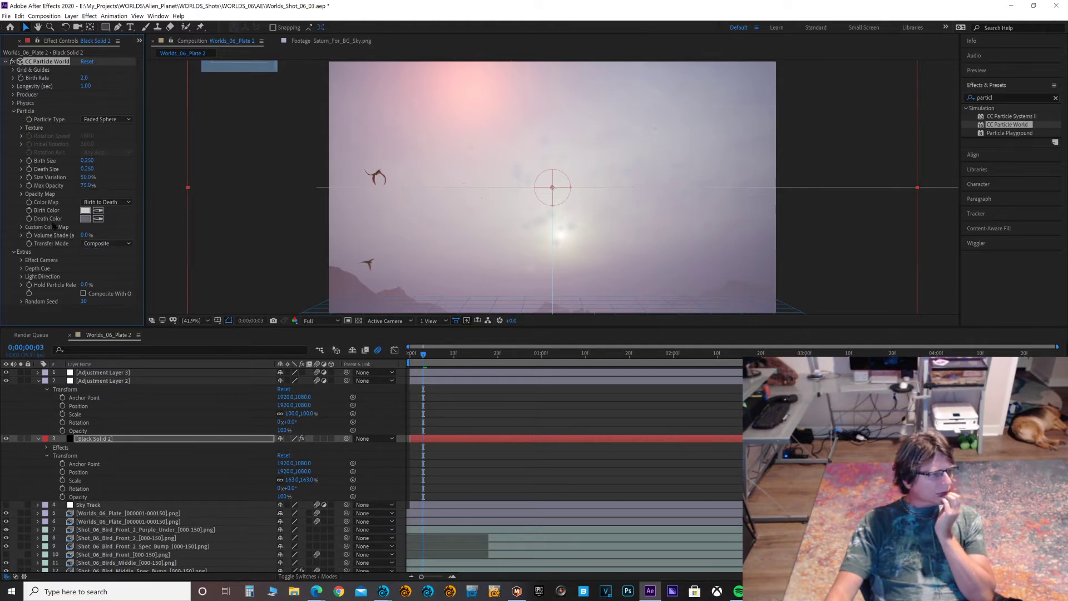
Step: Set the particle physics animation to Viscouse
{"action": "left_click", "coordinate": [14, 103]}
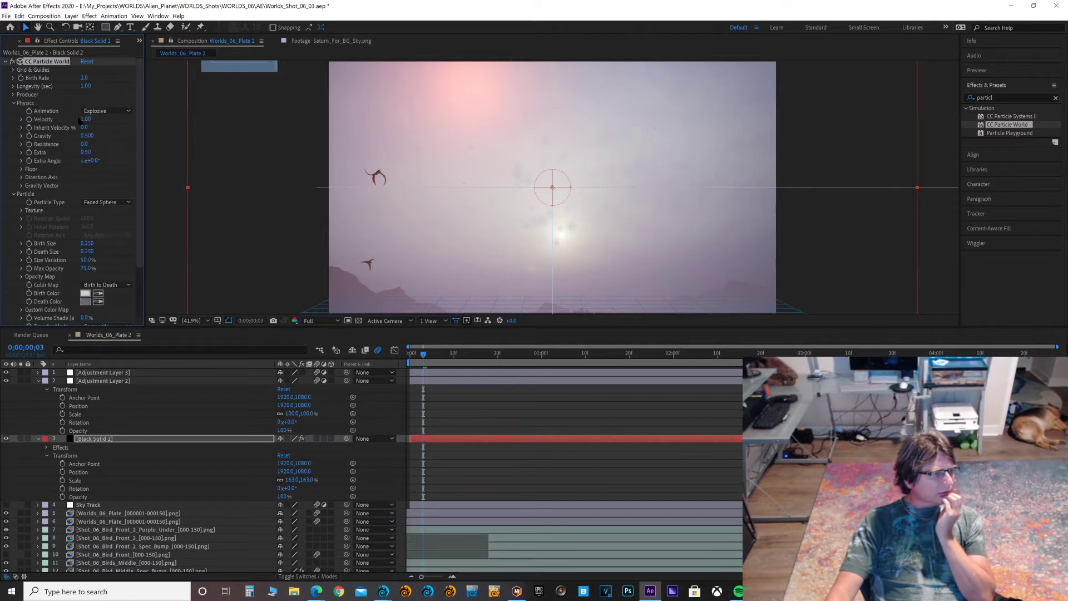
{"action": "left_click", "coordinate": [104, 112]}
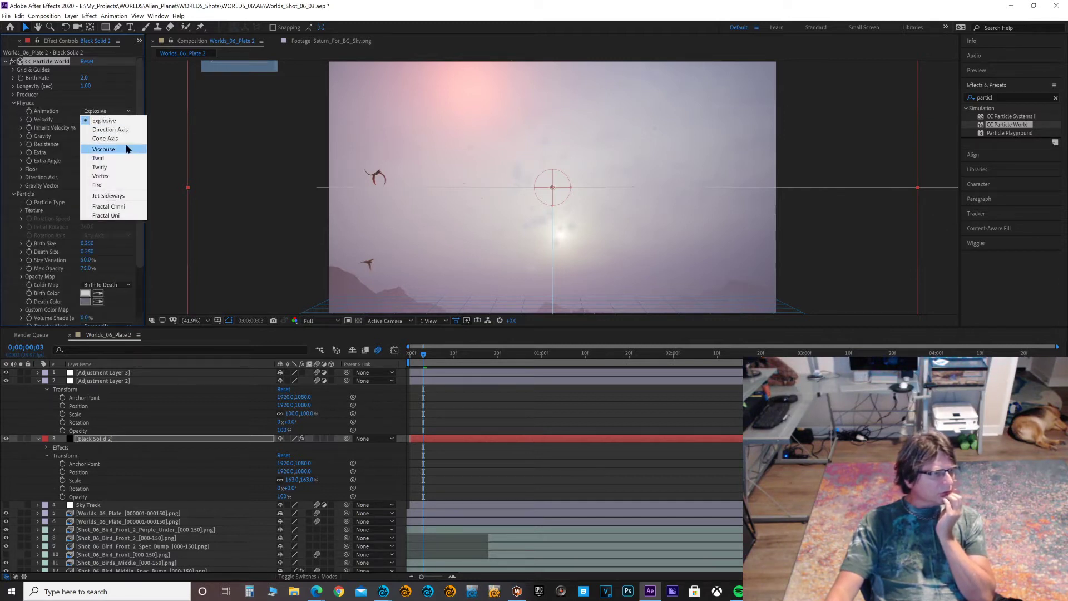
{"action": "left_click", "coordinate": [103, 149]}
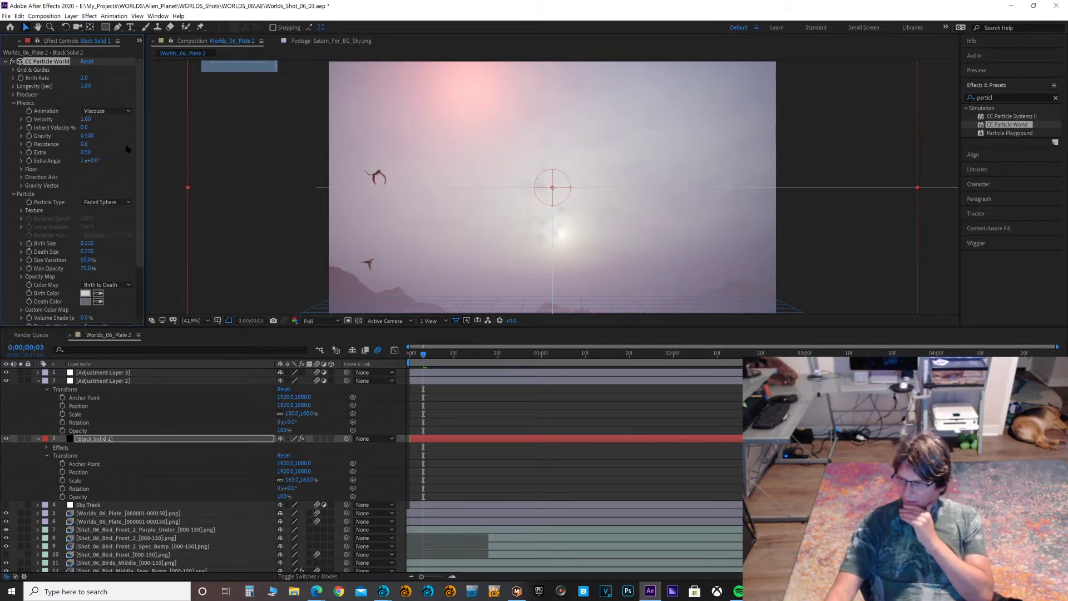
Step: Enlarge the particle producer in the composition view to about 0.416 Radius X and 0.347 Radius Y
{"action": "left_click", "coordinate": [14, 94]}
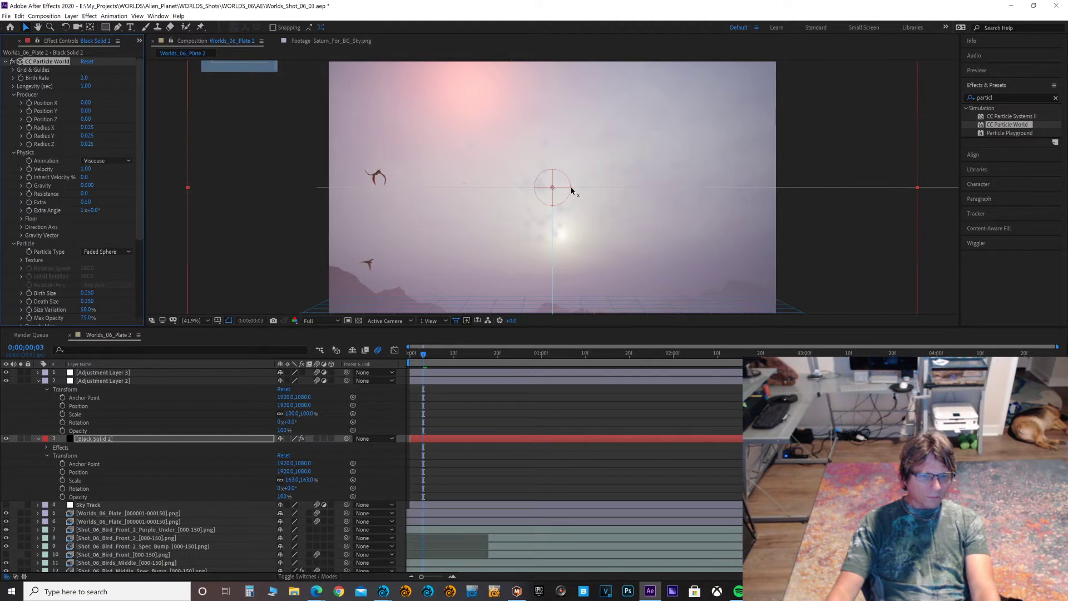
{"action": "left_click_drag", "start_coordinate": [571, 190], "coordinate": [861, 219]}
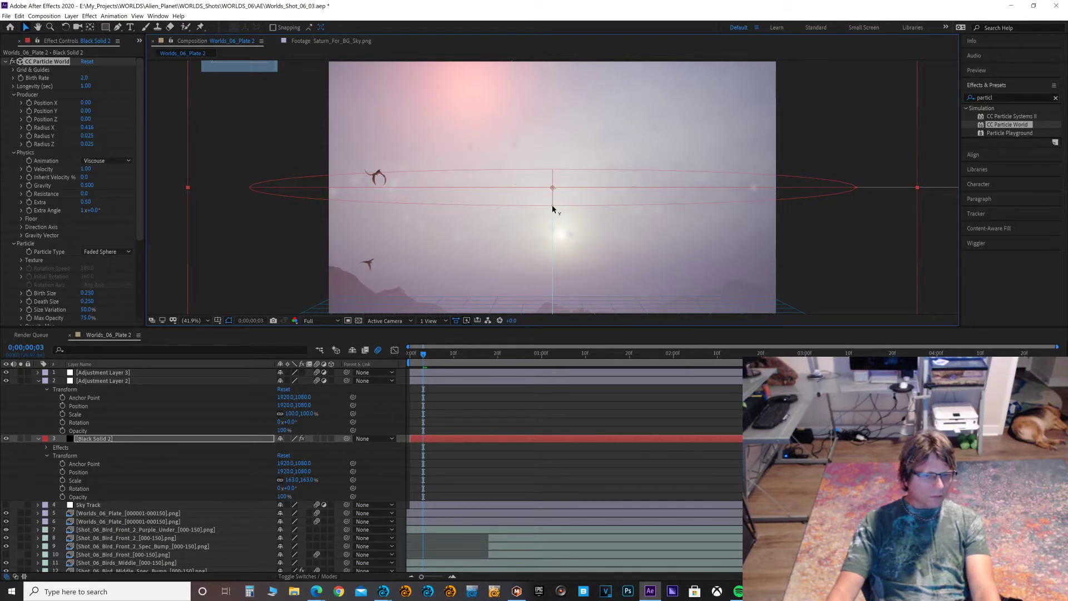
{"action": "left_click_drag", "start_coordinate": [552, 209], "coordinate": [558, 449]}
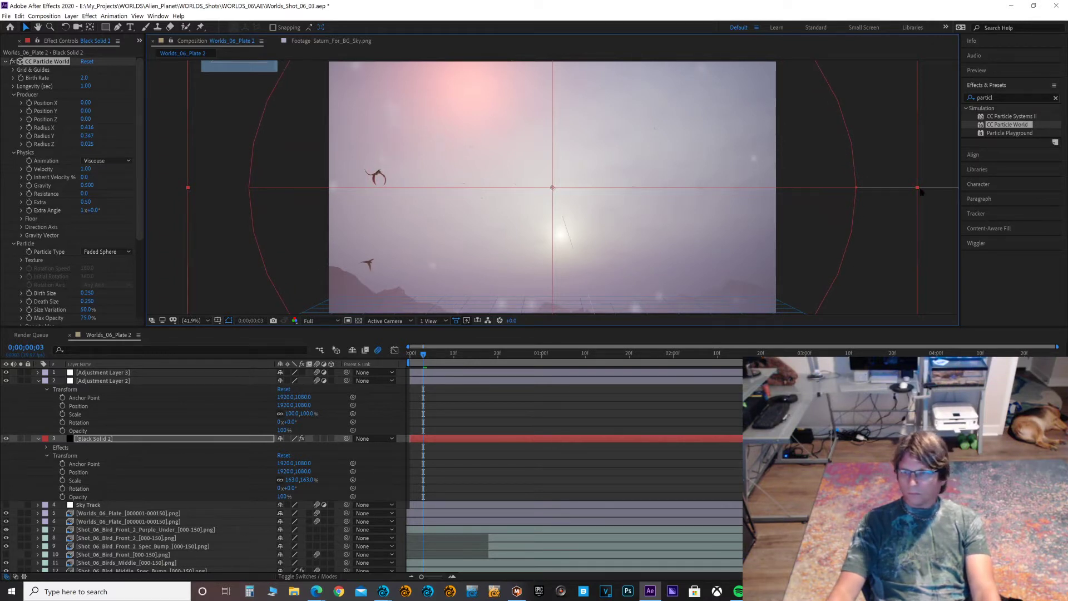
Step: Stretch the black solid horizontally to about 204.4%, and move the particle producer down to about X 0.01, Y 0.26
{"action": "left_click_drag", "start_coordinate": [917, 190], "coordinate": [1010, 191]}
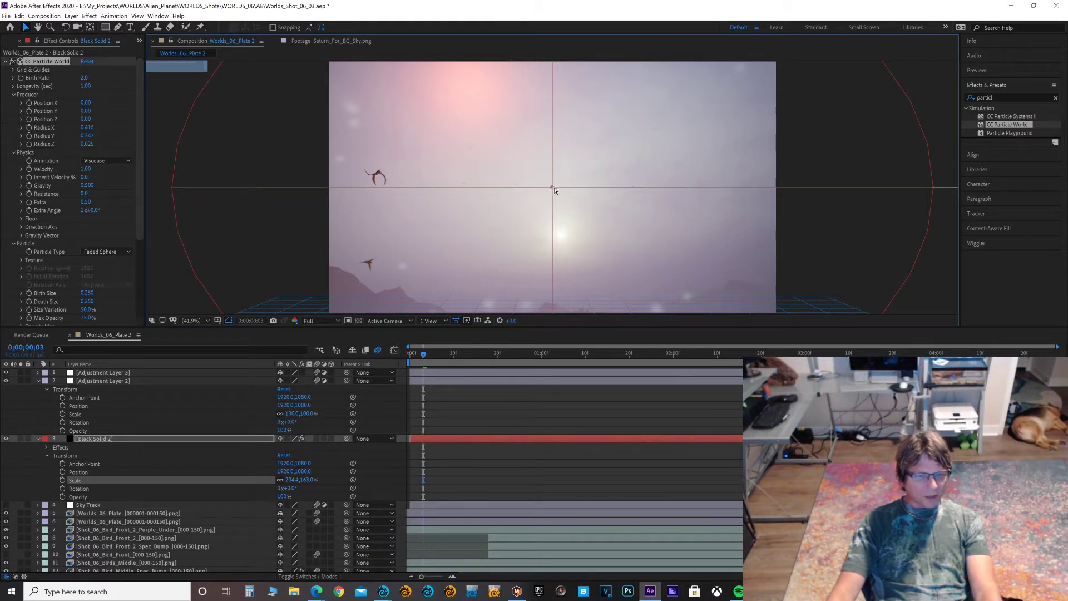
{"action": "left_click_drag", "start_coordinate": [552, 190], "coordinate": [560, 377]}
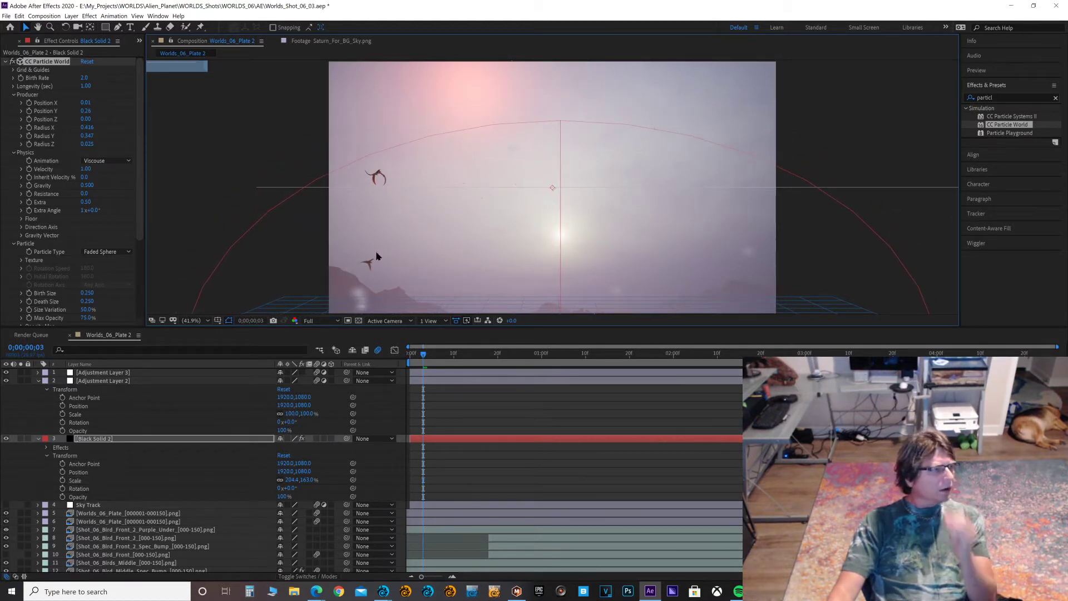
Step: Raise the particles' Longevity to about 3.74 seconds
{"action": "left_click", "coordinate": [13, 86]}
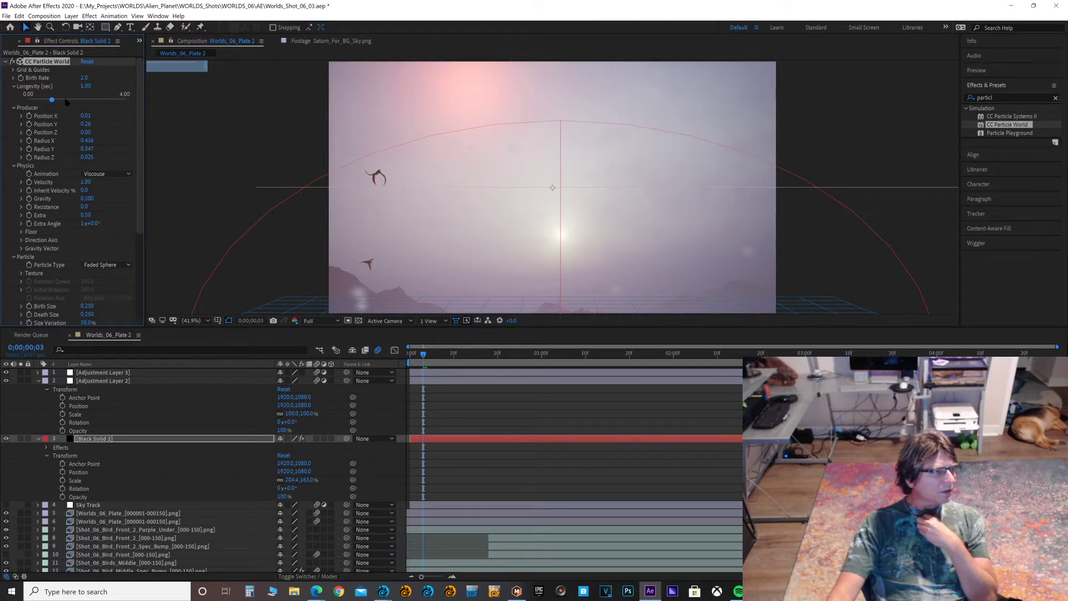
{"action": "left_click_drag", "start_coordinate": [53, 101], "coordinate": [50, 103]}
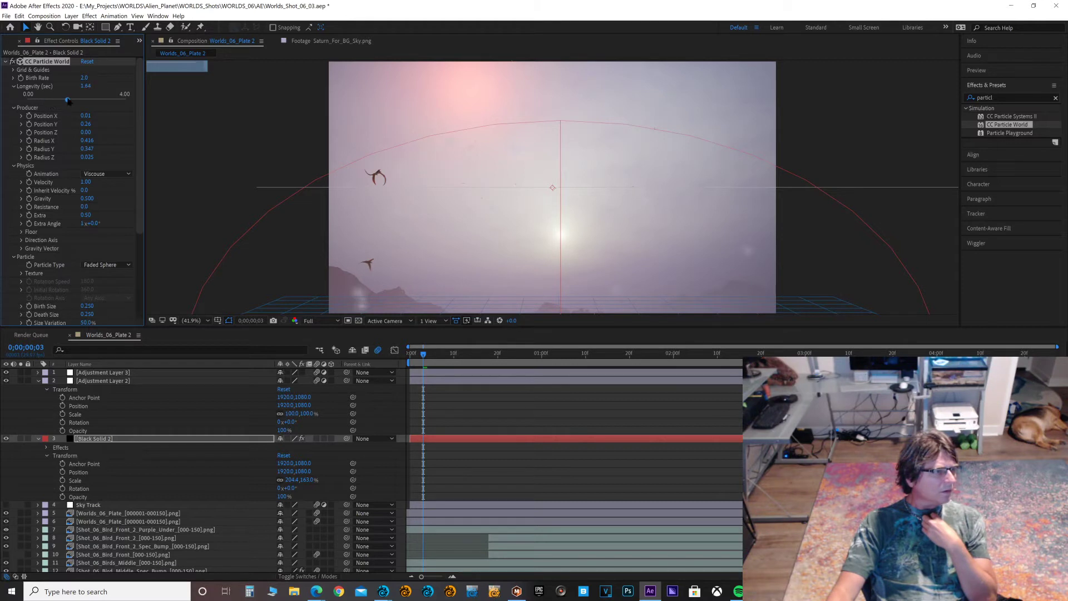
{"action": "left_click_drag", "start_coordinate": [78, 101], "coordinate": [121, 99]}
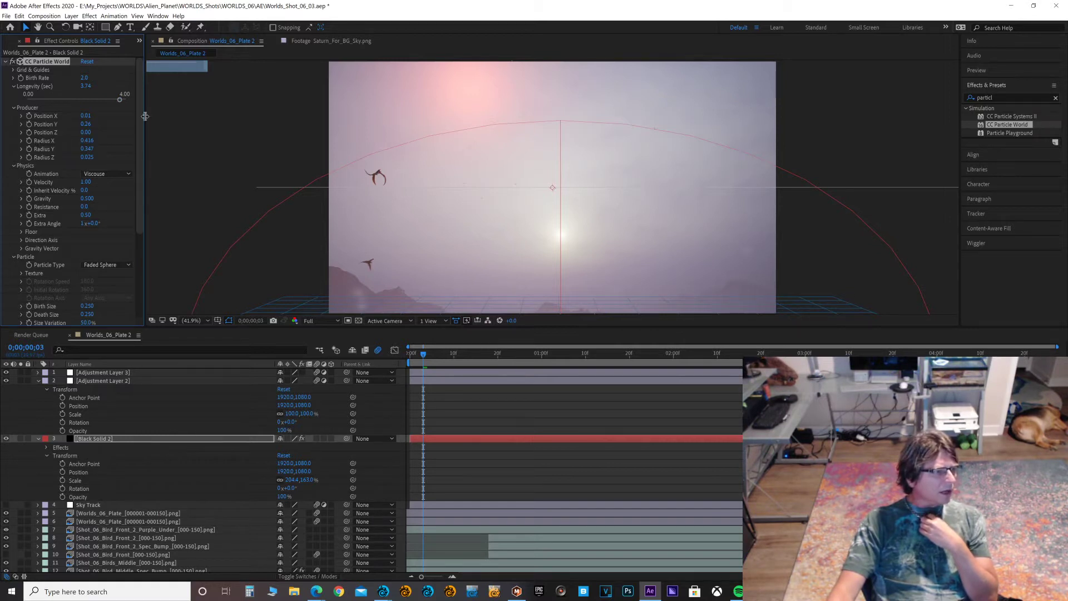
Step: Set the particle physics Gravity to -0.01
{"action": "left_click", "coordinate": [83, 199]}
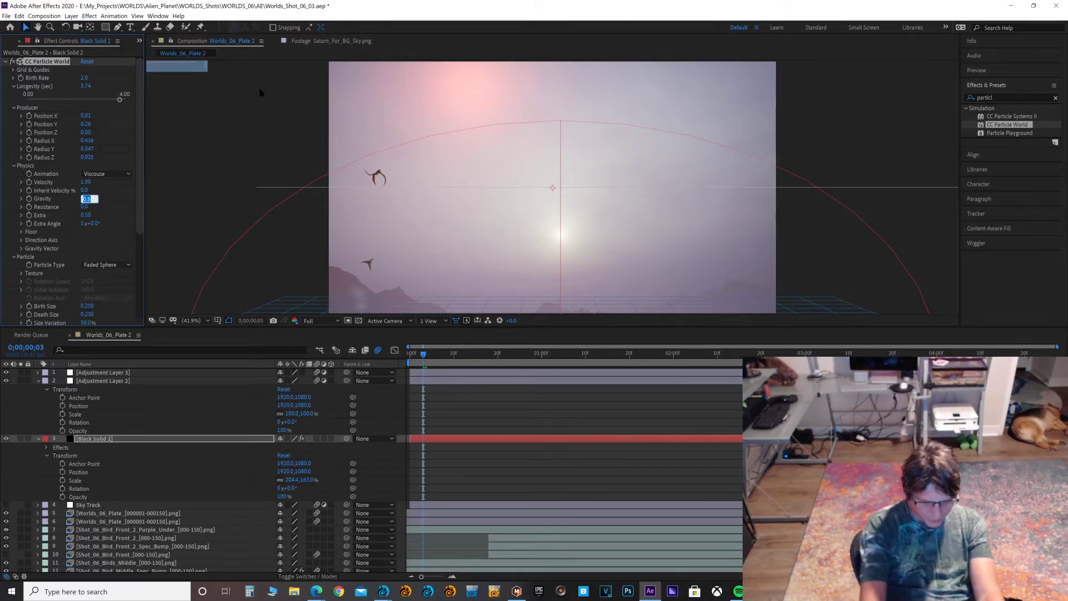
{"action": "type", "text": "-.01"}
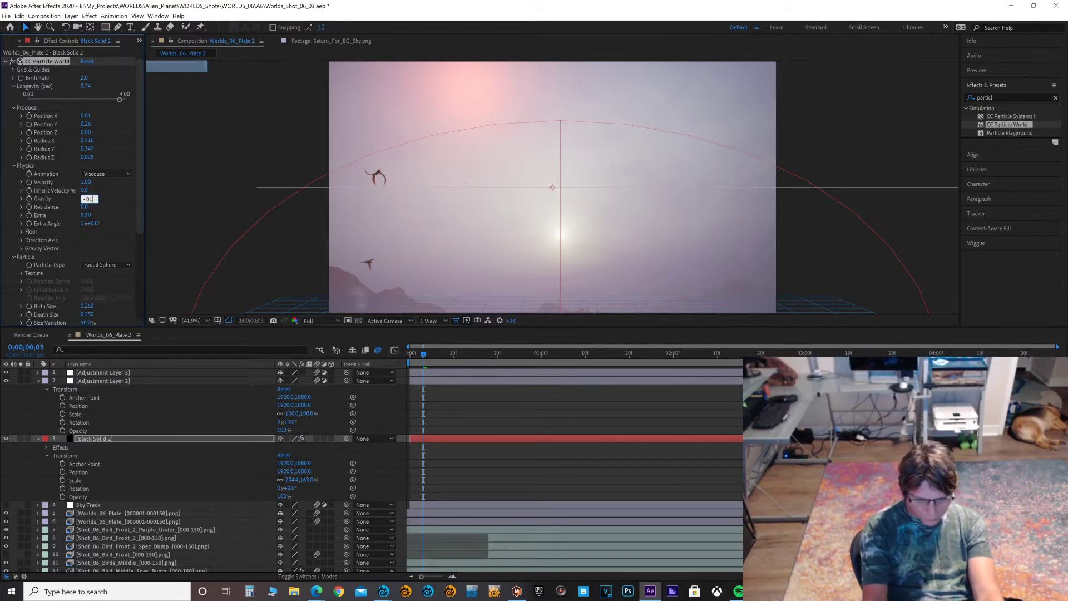
{"action": "key", "text": "Return"}
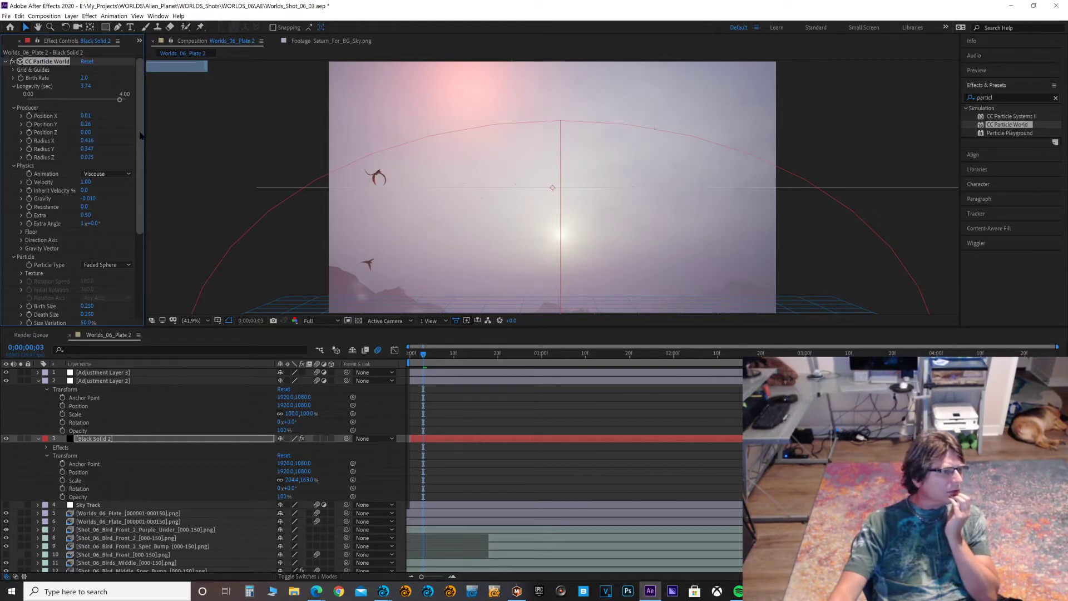
Step: Set the particles' Birth Size to 0.07 and their Death Size to 0.002
{"action": "left_click_drag", "start_coordinate": [141, 135], "coordinate": [123, 214]}
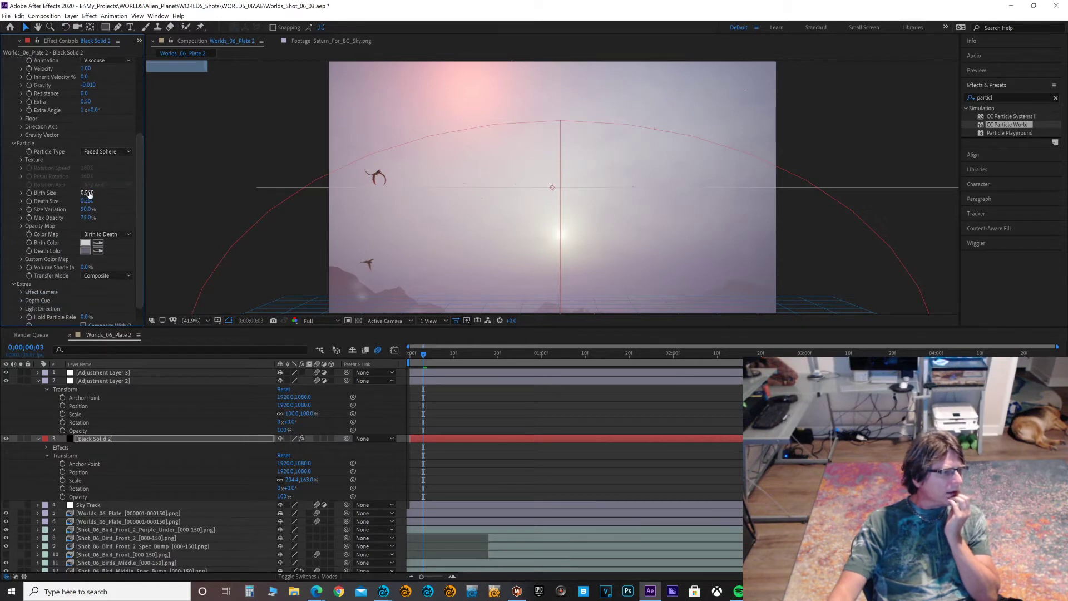
{"action": "left_click", "coordinate": [88, 193]}
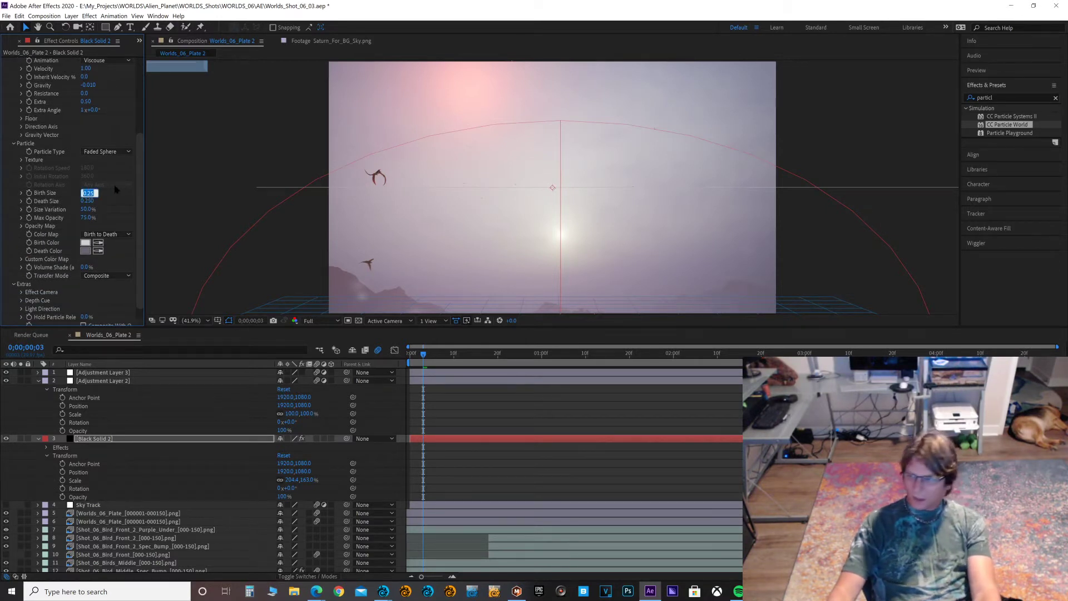
{"action": "type", "text": ".07"}
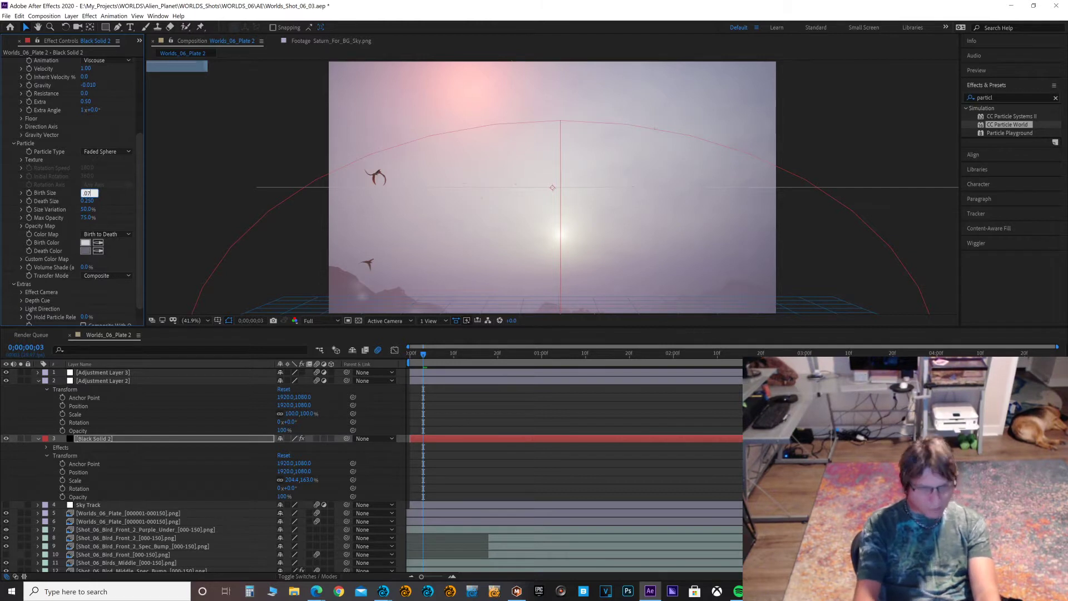
{"action": "key", "text": "Return"}
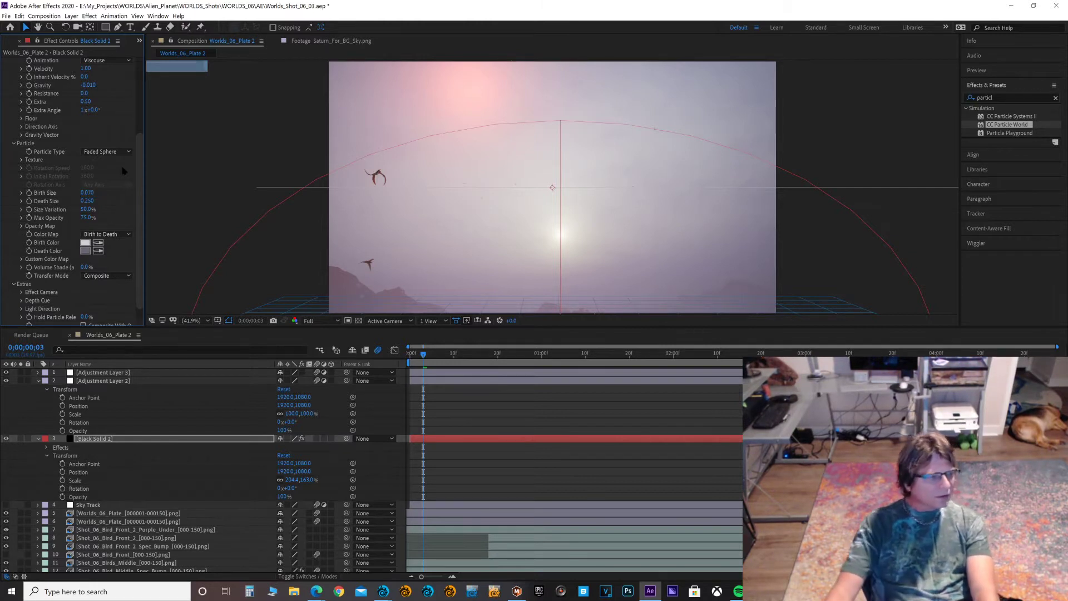
{"action": "left_click", "coordinate": [88, 201]}
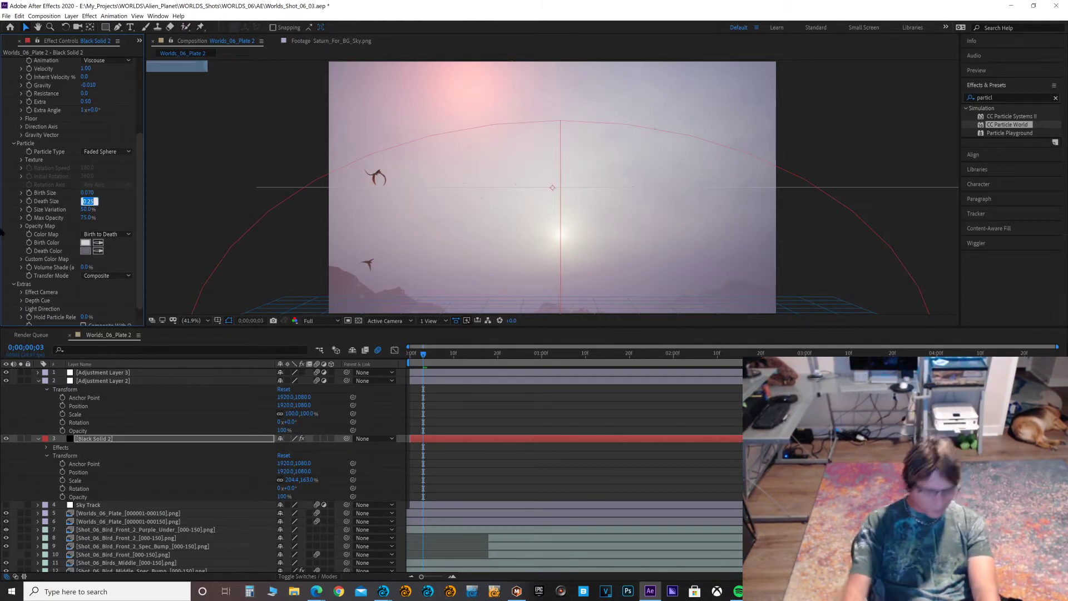
{"action": "key", "text": "BackSpace"}
{"action": "type", "text": ".00"}
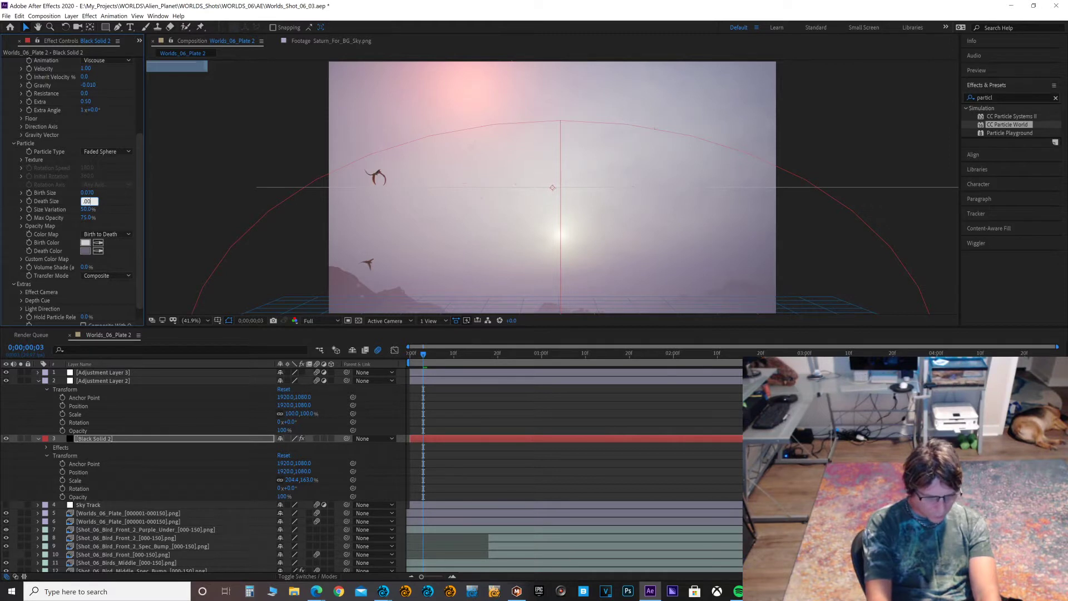
{"action": "type", "text": "2"}
{"action": "key", "text": "Return"}
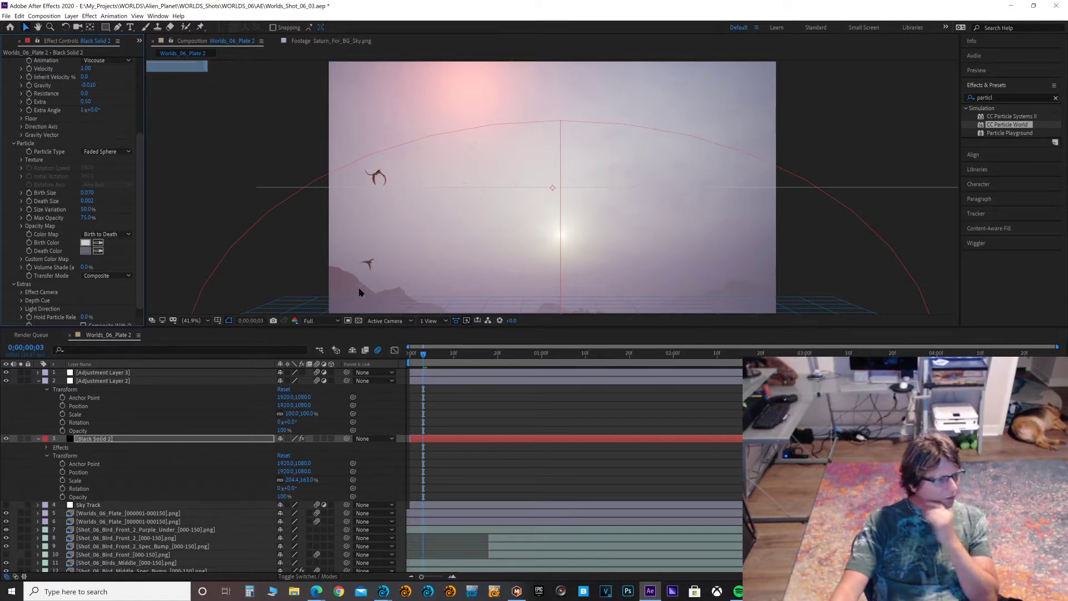
Step: Reduce the particles' Birth Size to 0.007
{"action": "left_click", "coordinate": [87, 193]}
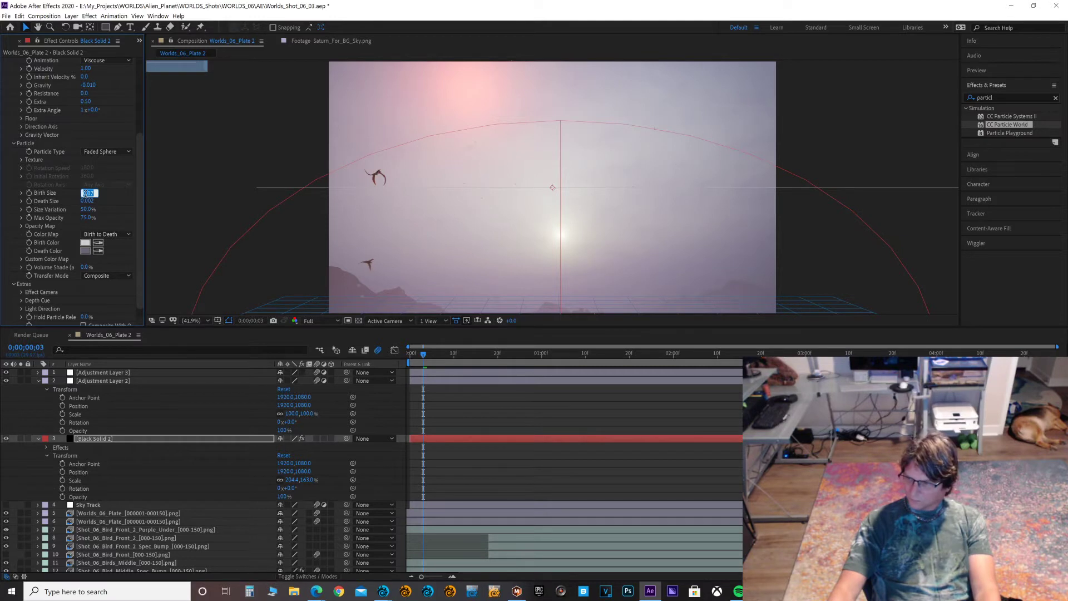
{"action": "left_click", "coordinate": [89, 193]}
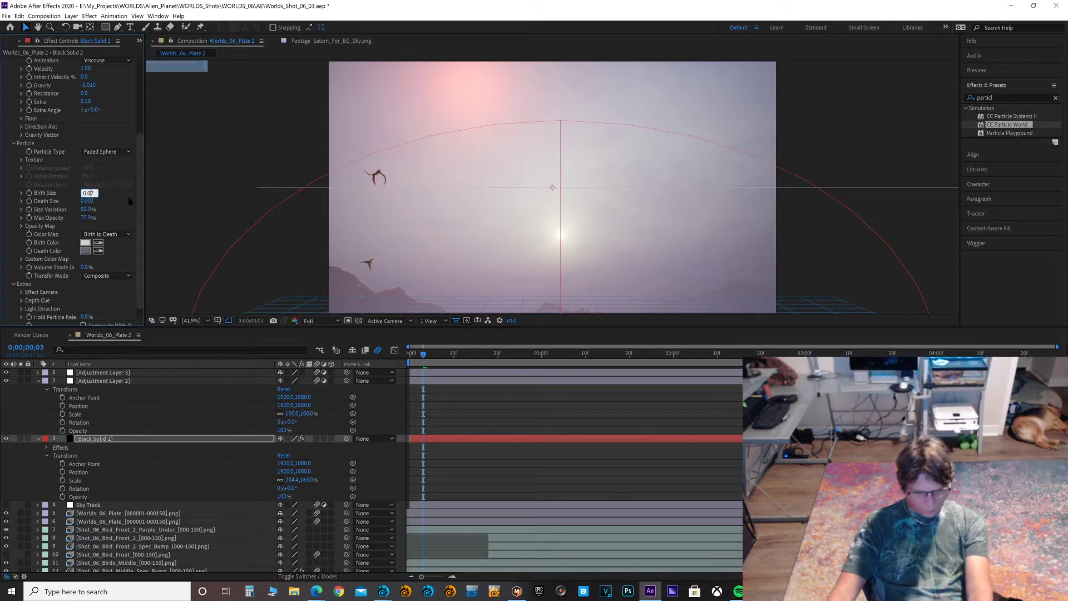
{"action": "type", "text": "0"}
{"action": "key", "text": "Return"}
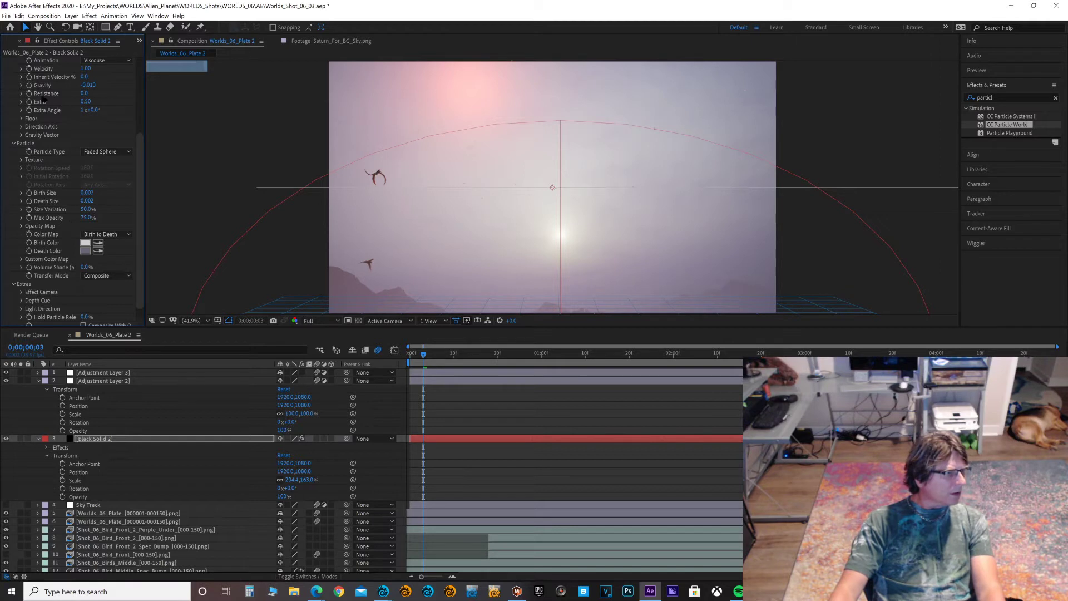
Step: Set the CC Particle World Birth Rate to 0.1
{"action": "left_click_drag", "start_coordinate": [139, 163], "coordinate": [148, 76]}
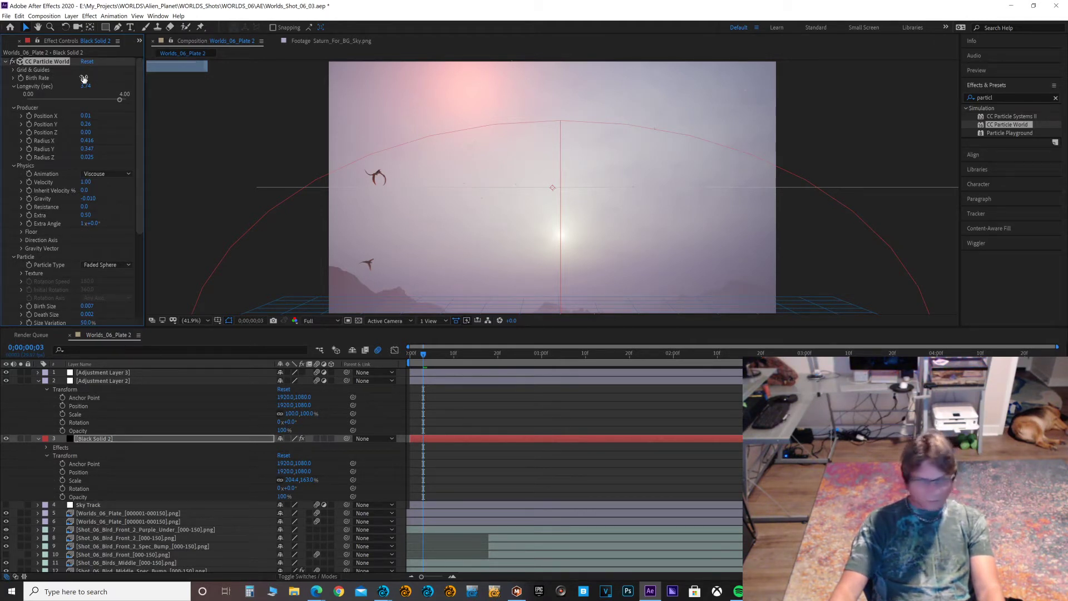
{"action": "left_click_drag", "start_coordinate": [84, 77], "coordinate": [184, 84]}
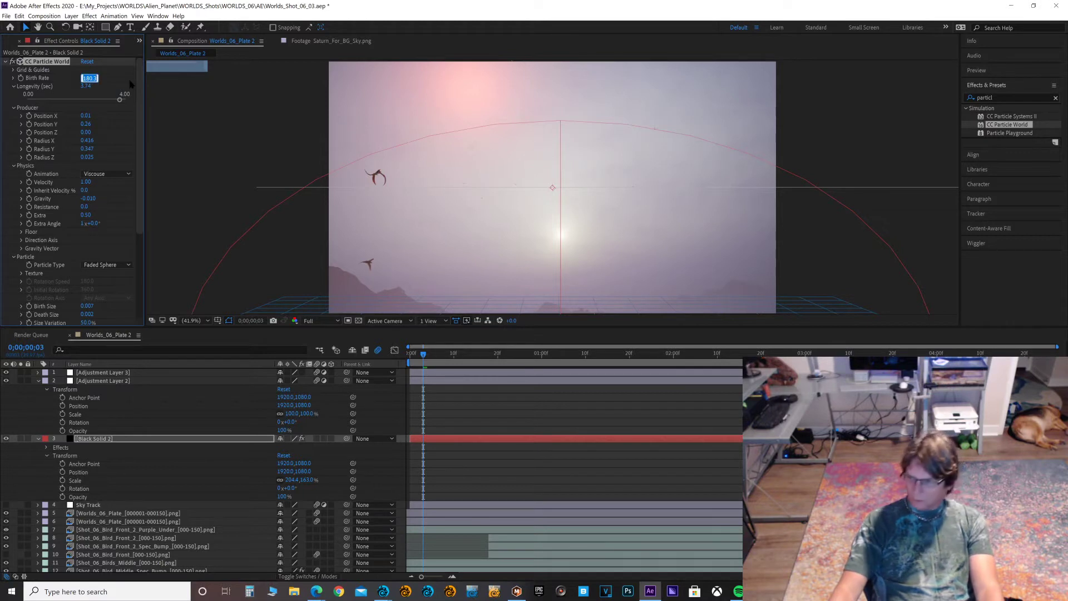
{"action": "key", "text": "BackSpace"}
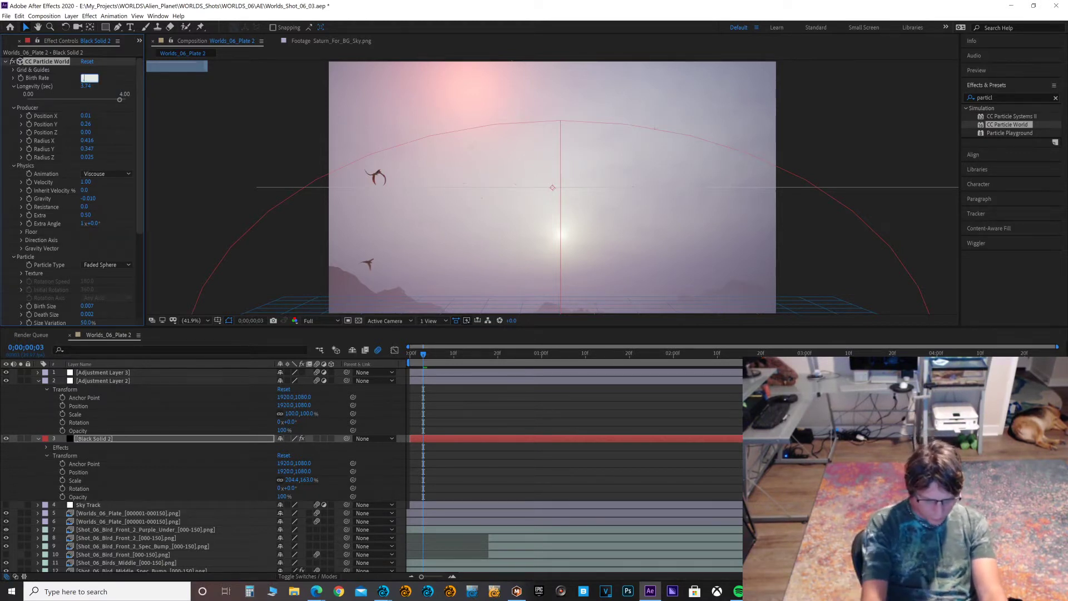
{"action": "type", "text": "0.1"}
{"action": "key", "text": "Return"}
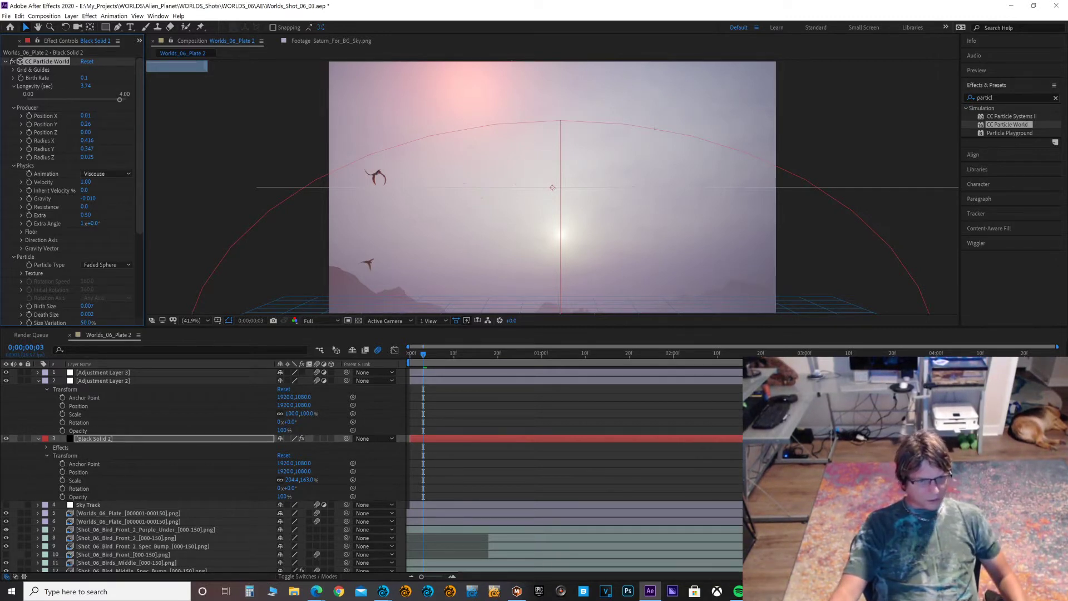
Step: Slide the Black Solid 2 layer earlier in time and extend its end back across the composition
{"action": "left_click", "coordinate": [94, 439]}
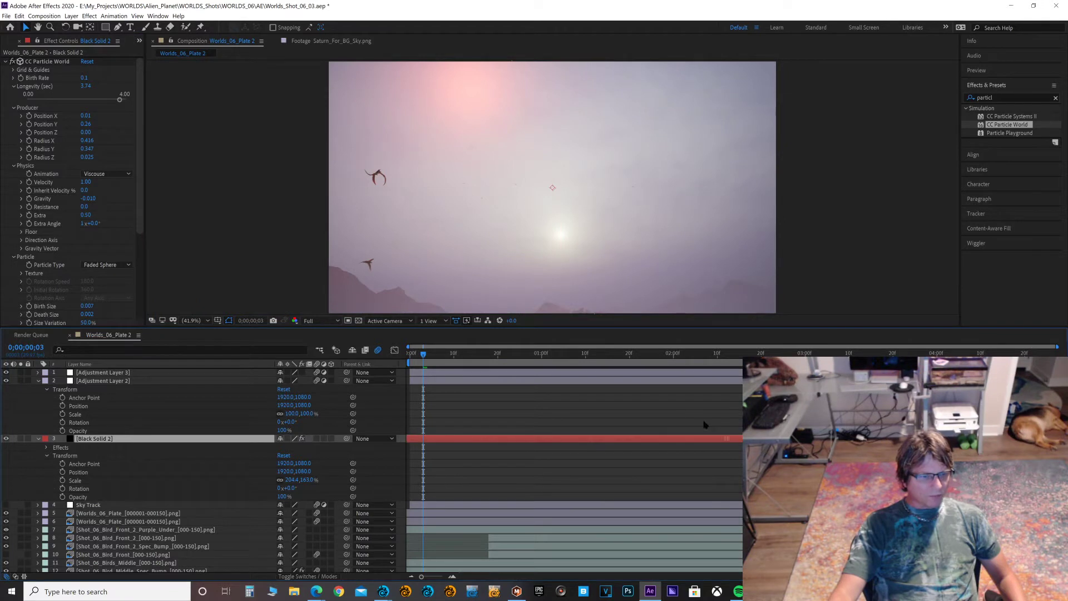
{"action": "left_click_drag", "start_coordinate": [529, 438], "coordinate": [365, 457]}
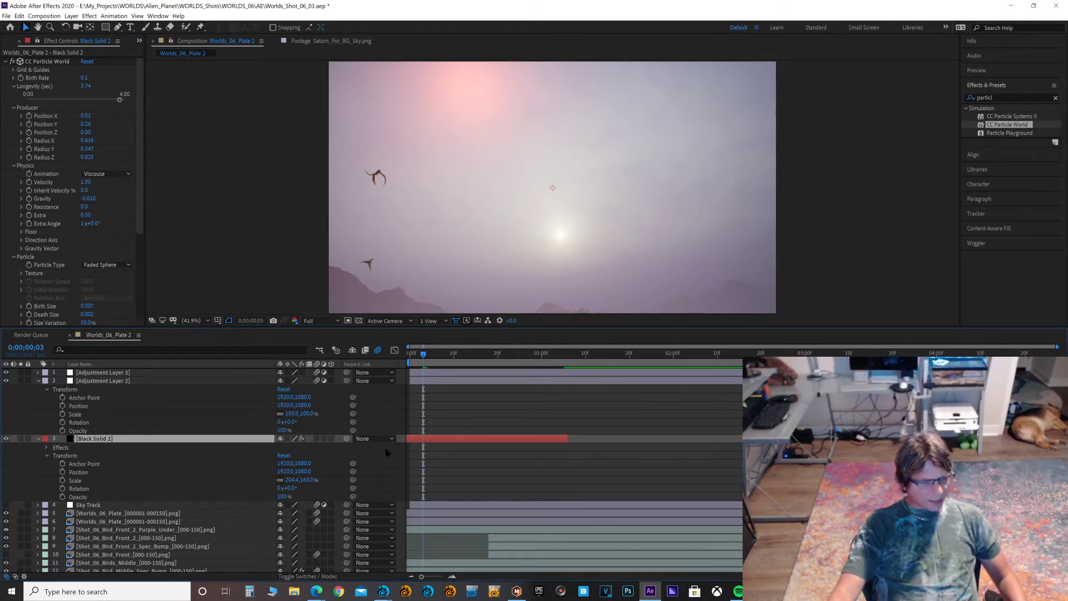
{"action": "left_click_drag", "start_coordinate": [567, 439], "coordinate": [768, 446]}
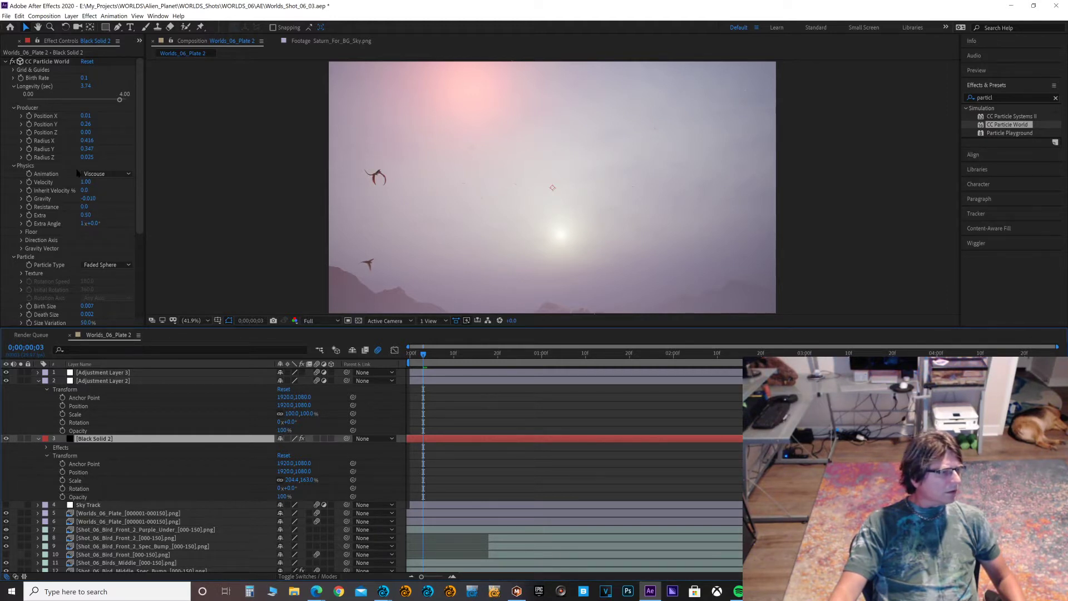
Step: Review the CC Particle World settings from the Birth Rate down through the Physics, Particle and Extras groups
{"action": "scroll", "coordinate": [97, 234], "scroll_direction": "down", "scroll_amount": 3}
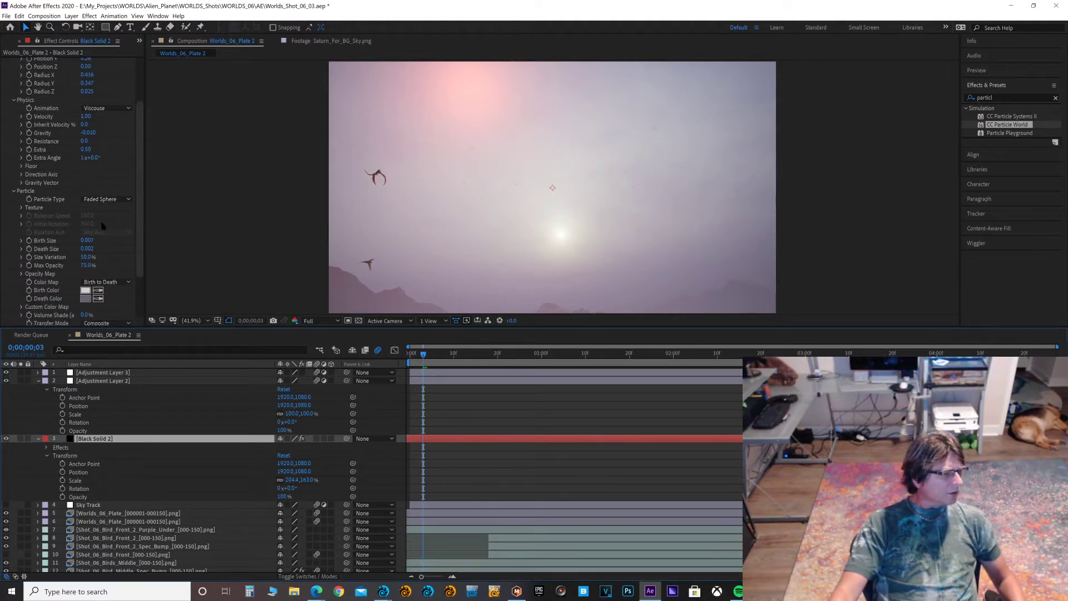
{"action": "scroll", "coordinate": [102, 225], "scroll_direction": "down", "scroll_amount": 3}
{"action": "scroll", "coordinate": [94, 239], "scroll_direction": "up", "scroll_amount": 4}
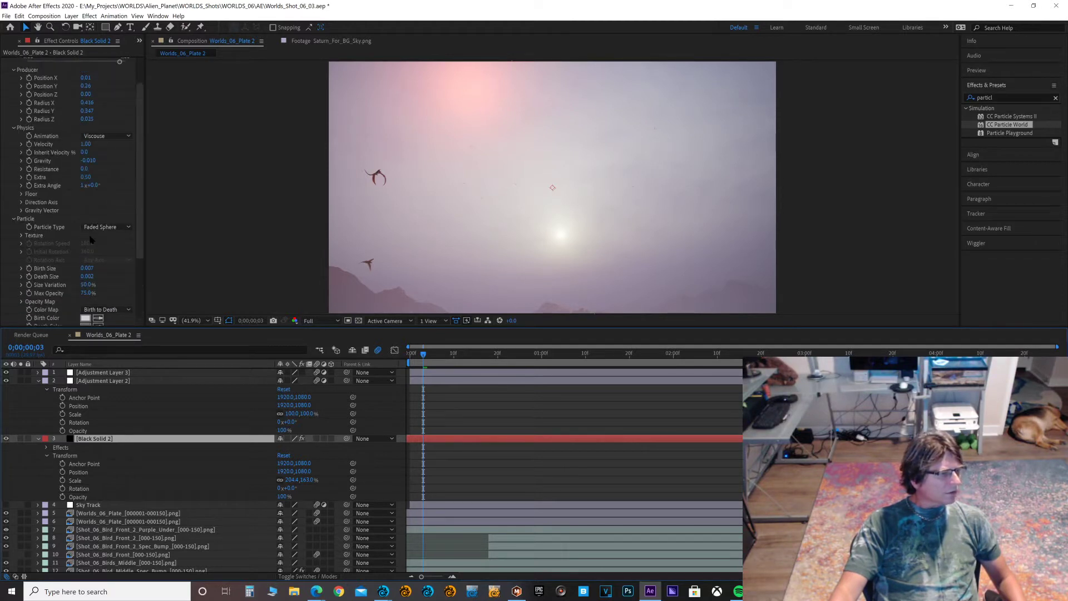
{"action": "scroll", "coordinate": [92, 217], "scroll_direction": "up", "scroll_amount": 1}
{"action": "scroll", "coordinate": [87, 183], "scroll_direction": "up", "scroll_amount": 1}
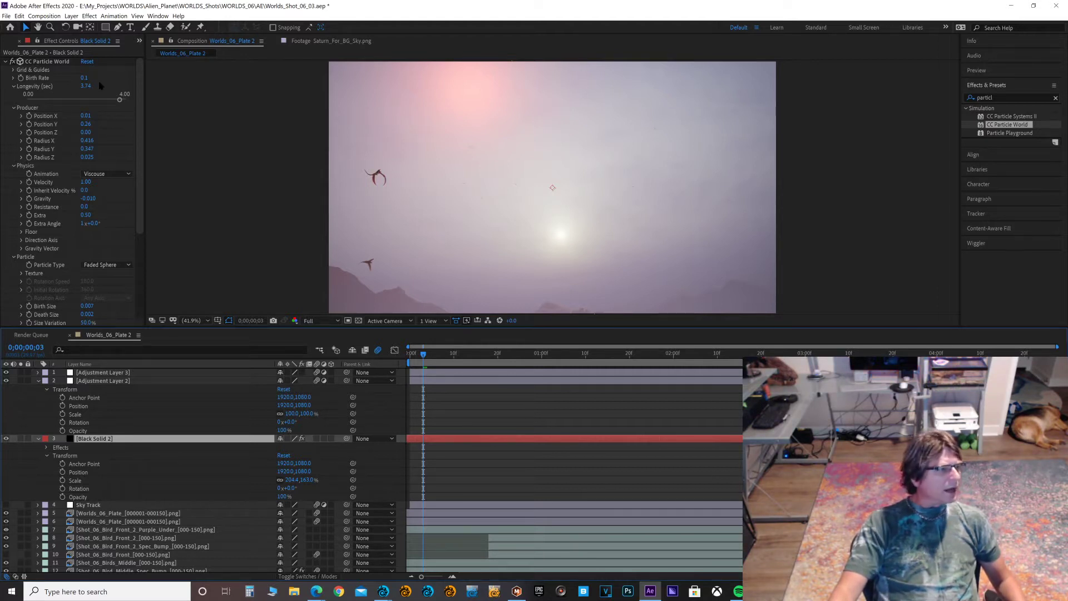
{"action": "scroll", "coordinate": [111, 145], "scroll_direction": "down", "scroll_amount": 2}
{"action": "scroll", "coordinate": [115, 145], "scroll_direction": "down", "scroll_amount": 4}
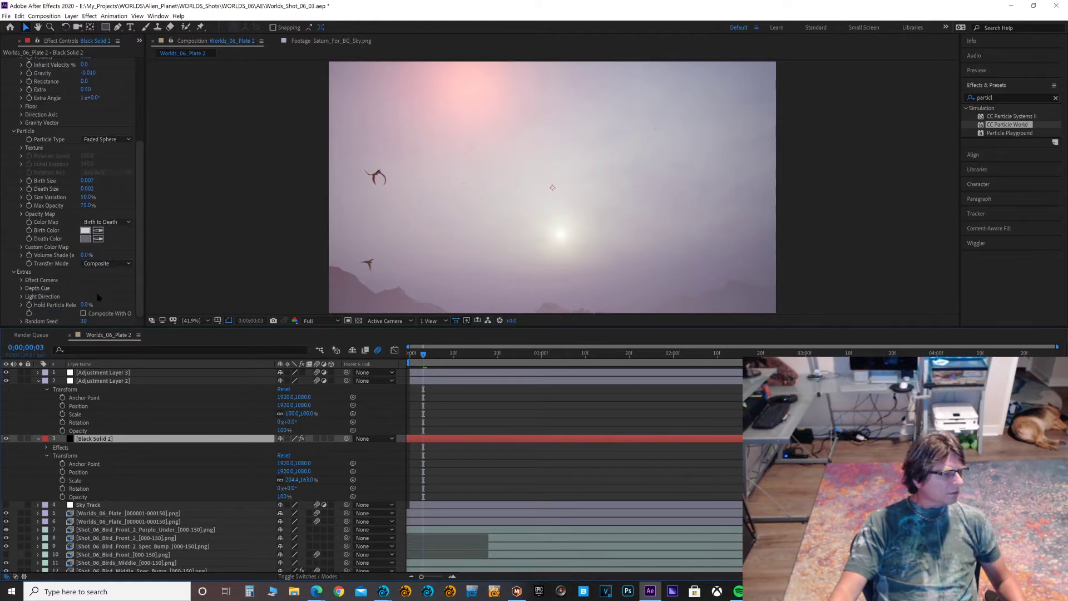
{"action": "scroll", "coordinate": [97, 297], "scroll_direction": "up", "scroll_amount": 6}
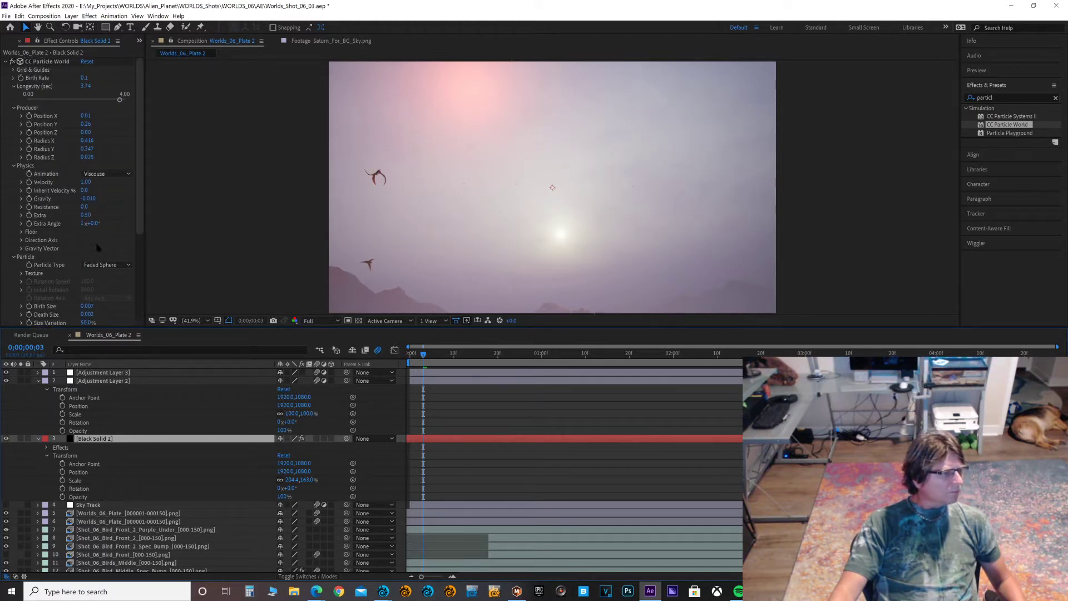
Step: Turn off the Horizon and Axis Box guides of CC Particle World
{"action": "left_click", "coordinate": [12, 70]}
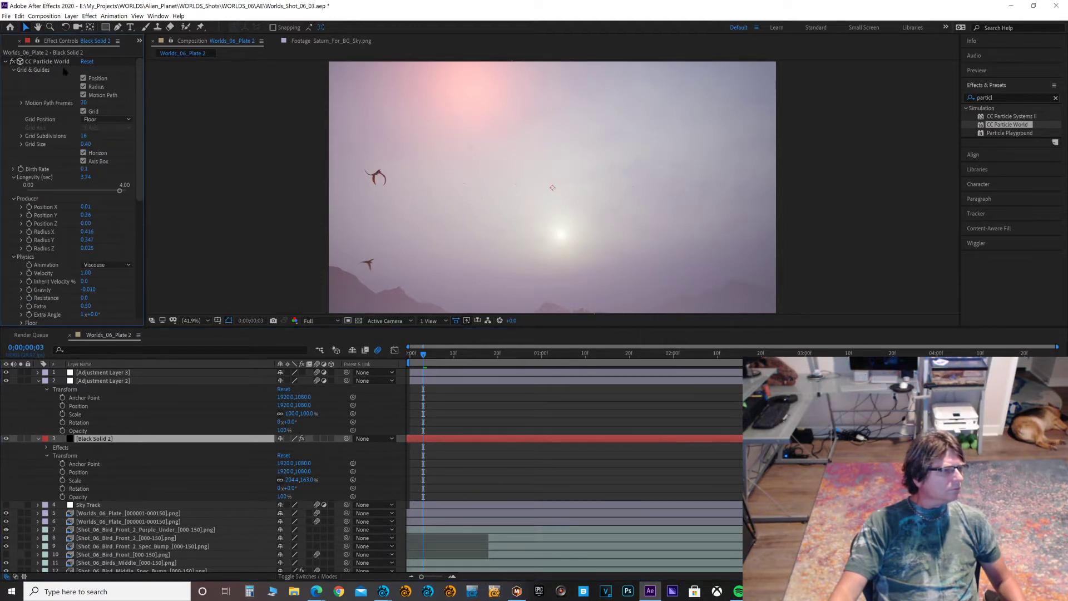
{"action": "left_click", "coordinate": [84, 152]}
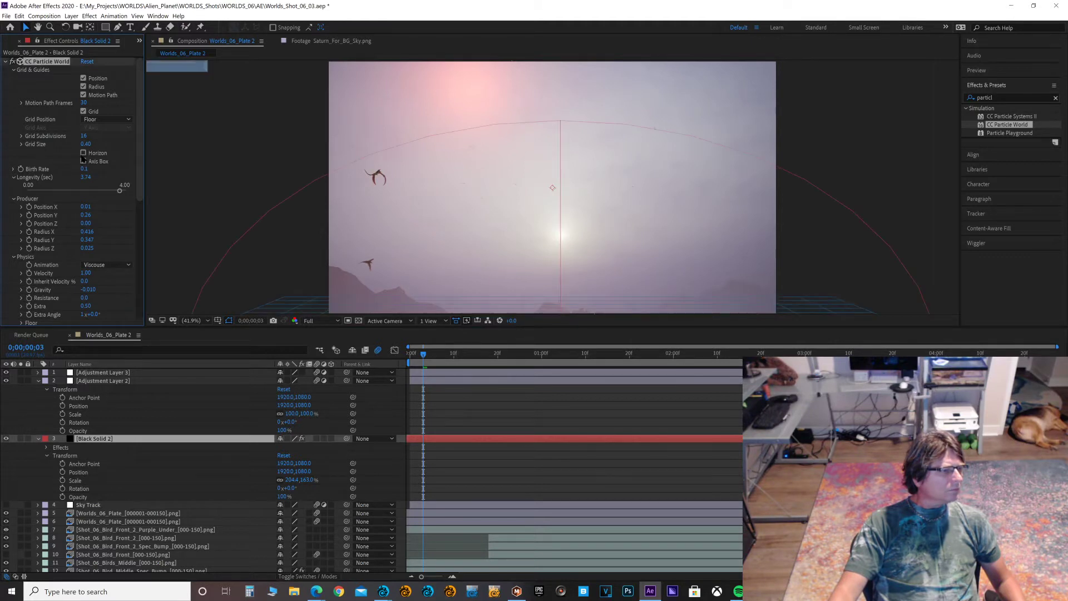
{"action": "left_click", "coordinate": [84, 161]}
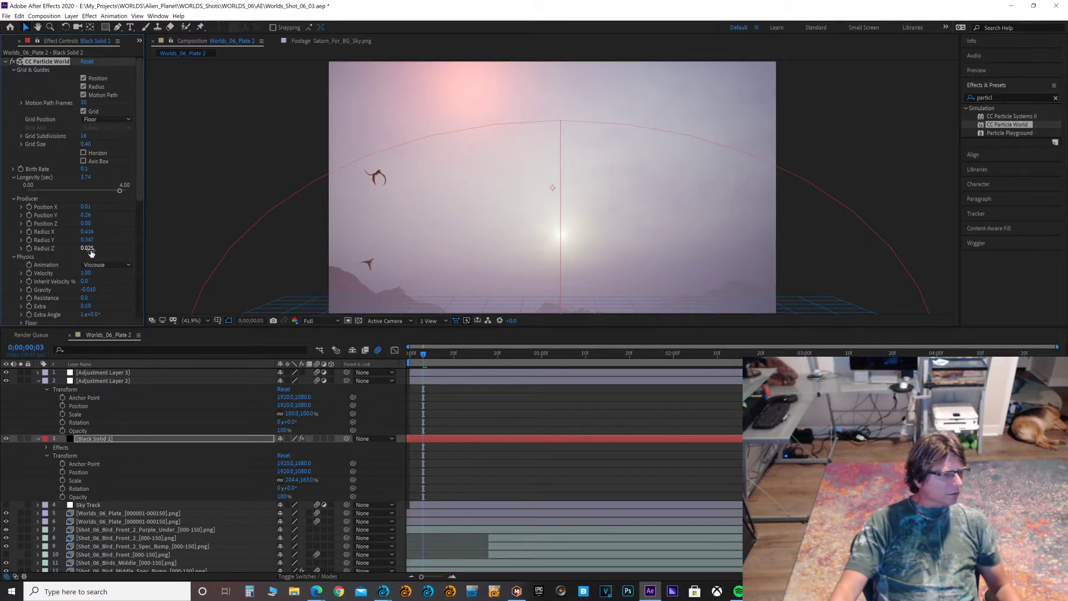
Step: Enlarge the particle producer to about 1.946 Radius X, 2.687 Radius Y and 45.885 Radius Z
{"action": "left_click_drag", "start_coordinate": [129, 249], "coordinate": [197, 256]}
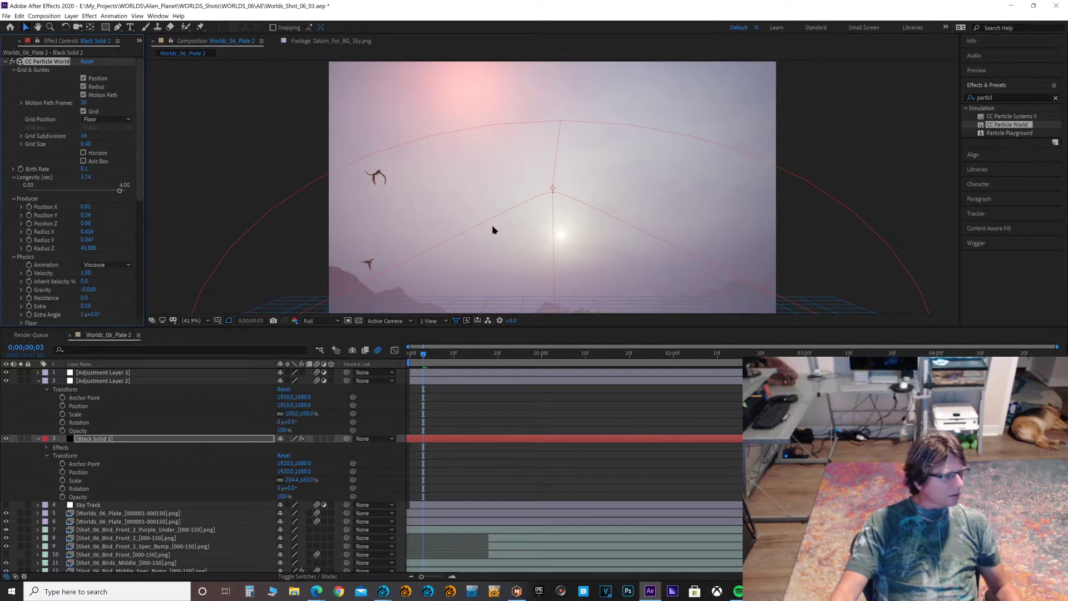
{"action": "left_click_drag", "start_coordinate": [86, 232], "coordinate": [178, 218]}
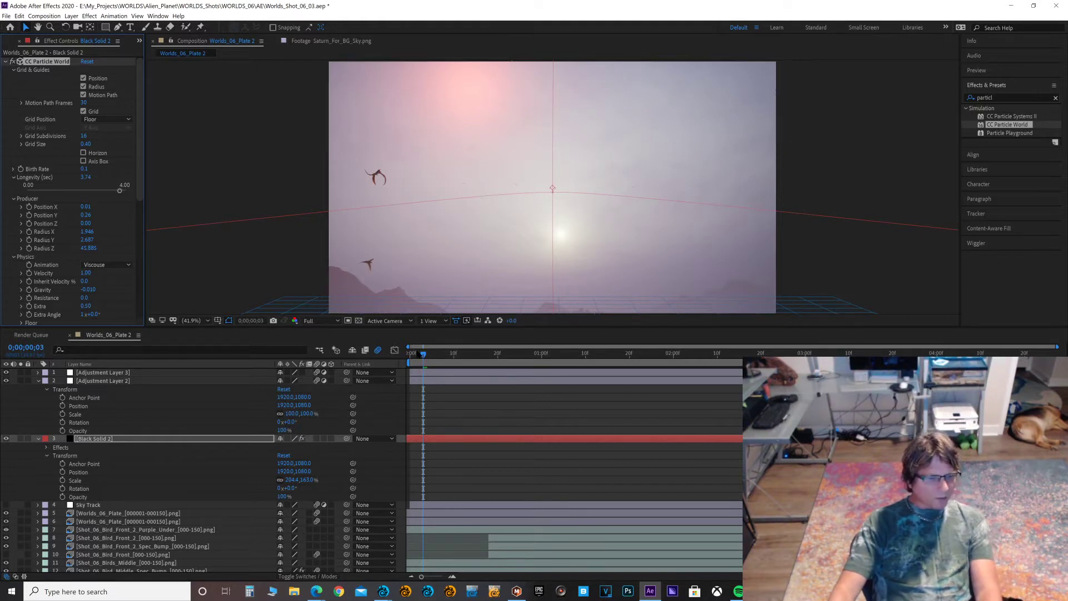
Step: Preview the particles from the first frame and stop playback at about two seconds
{"action": "left_click_drag", "start_coordinate": [419, 354], "coordinate": [393, 363]}
{"action": "key", "text": "space"}
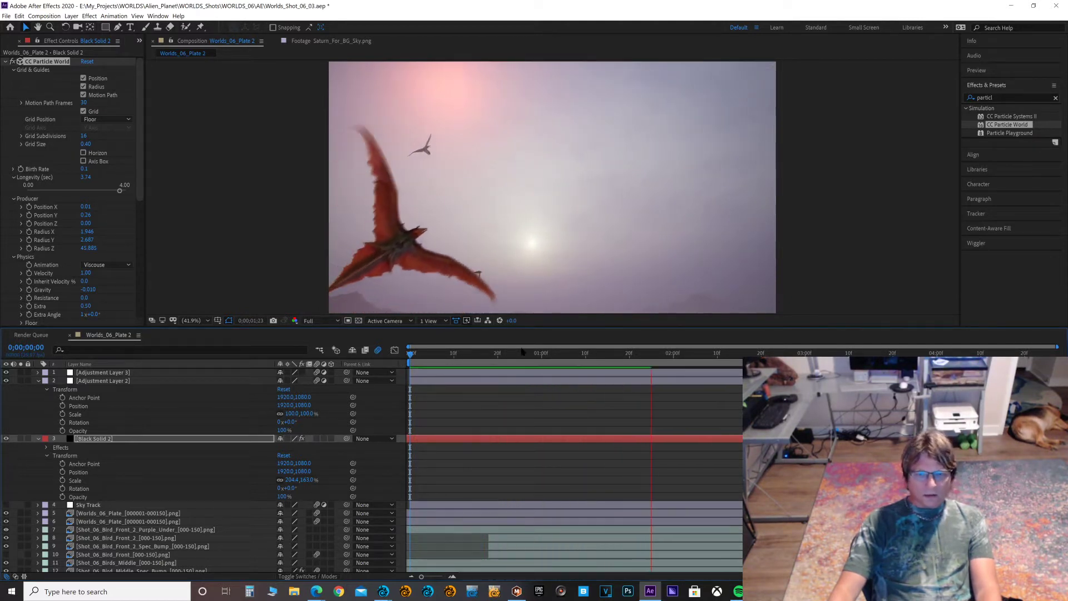
{"action": "key", "text": "space"}
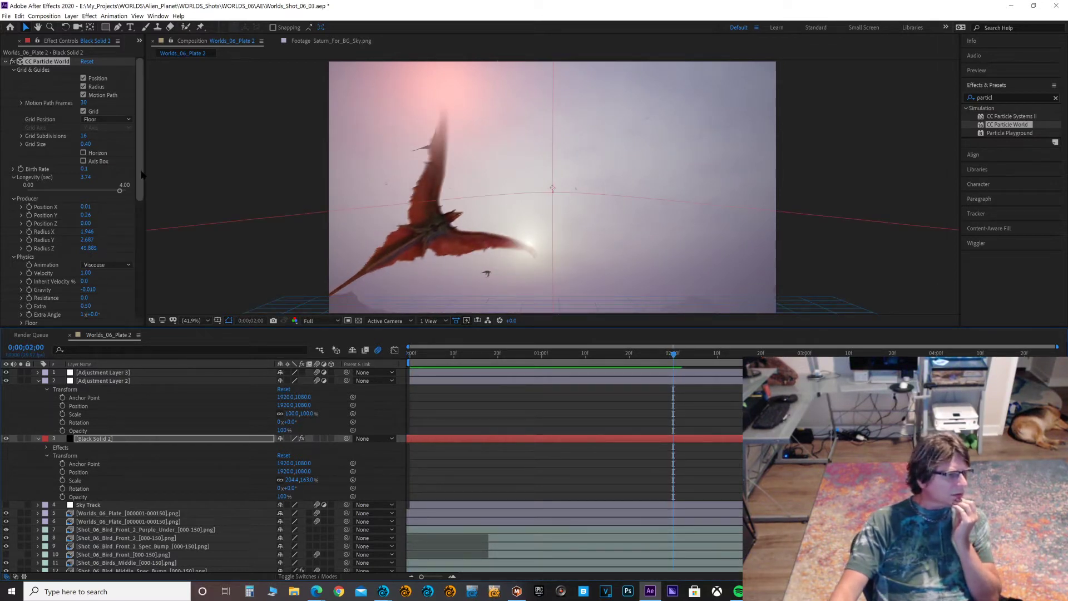
Step: Try smaller and larger particle Birth Size values, and set the Birth Size to 0.1
{"action": "left_click_drag", "start_coordinate": [141, 175], "coordinate": [125, 259]}
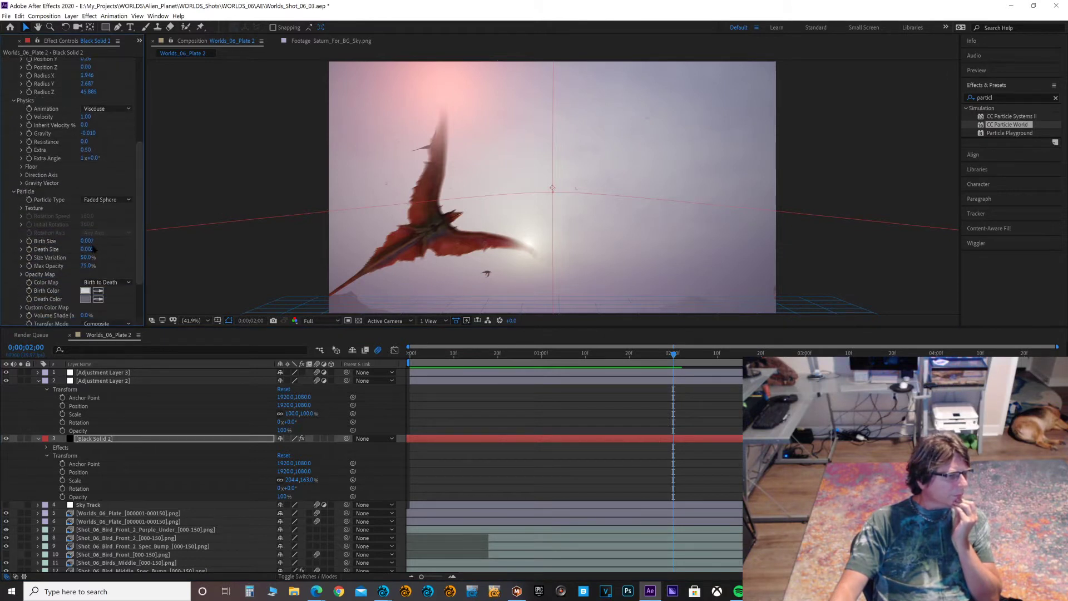
{"action": "key", "text": "Return"}
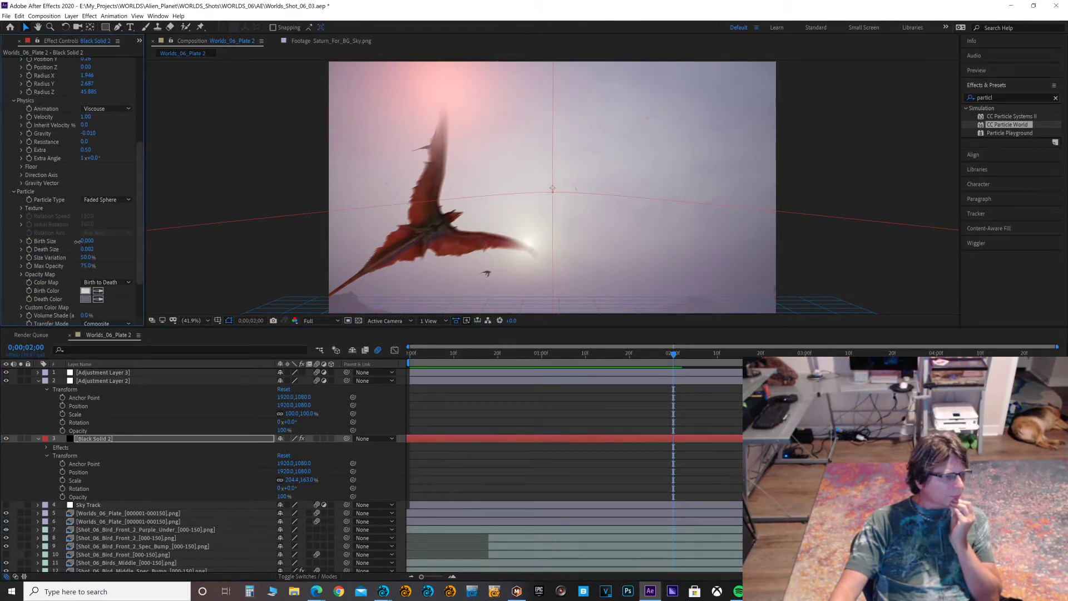
{"action": "left_click_drag", "start_coordinate": [100, 241], "coordinate": [327, 257]}
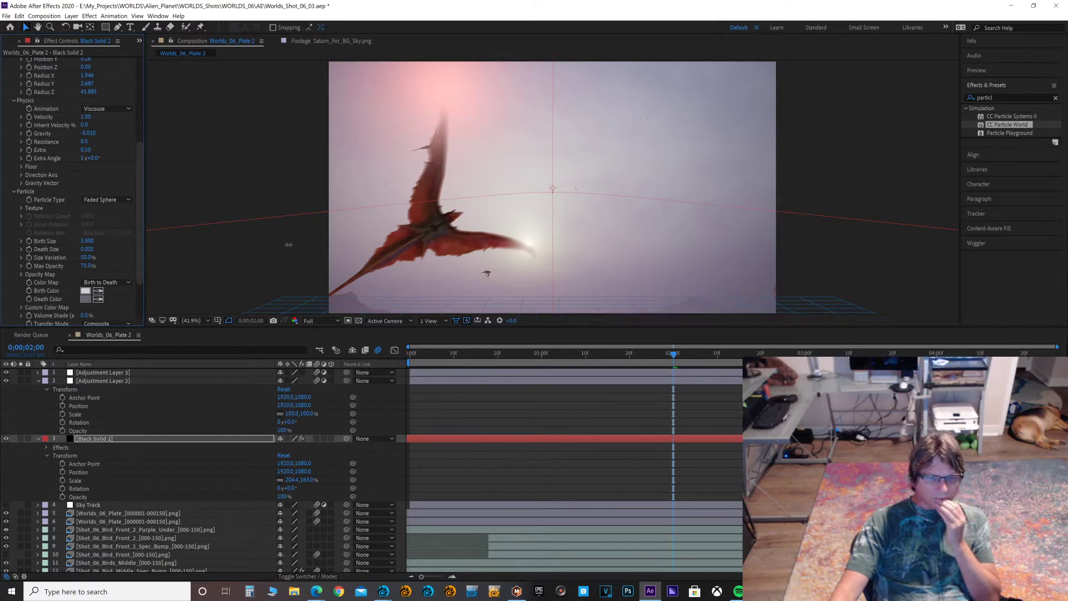
{"action": "left_click", "coordinate": [87, 240]}
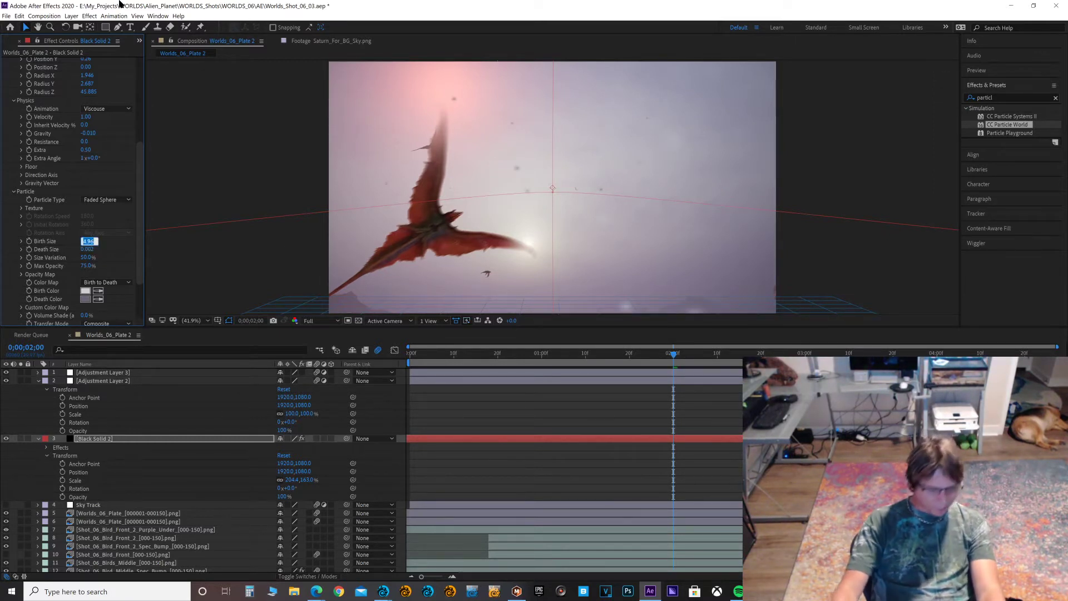
{"action": "type", "text": "0.1"}
{"action": "key", "text": "Return"}
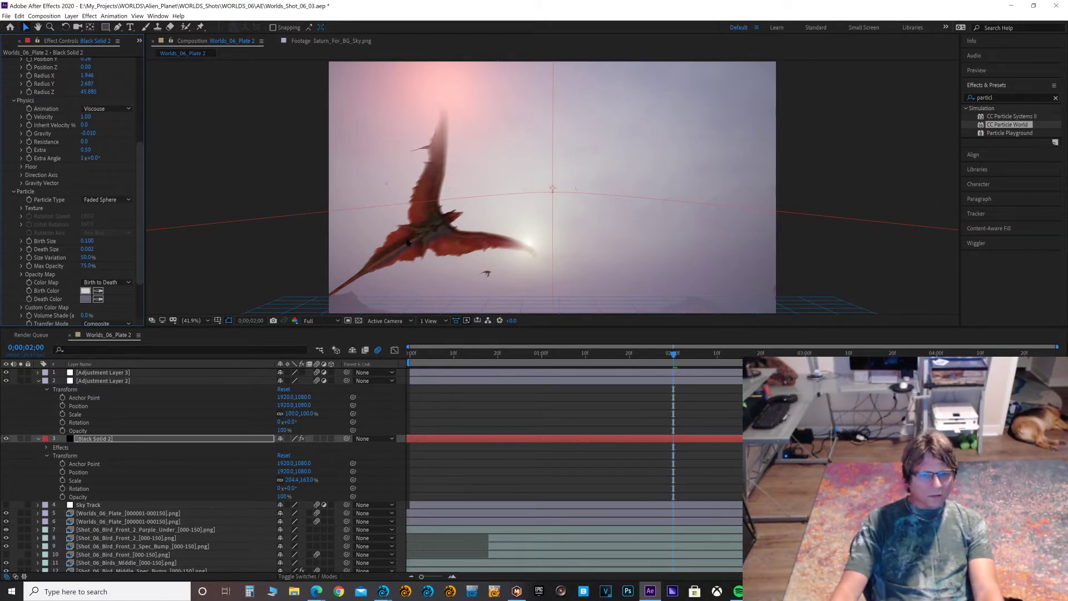
Step: Play the composition from the first frame to check the particles with the new Birth Size
{"action": "left_click", "coordinate": [412, 359]}
{"action": "key", "text": "space"}
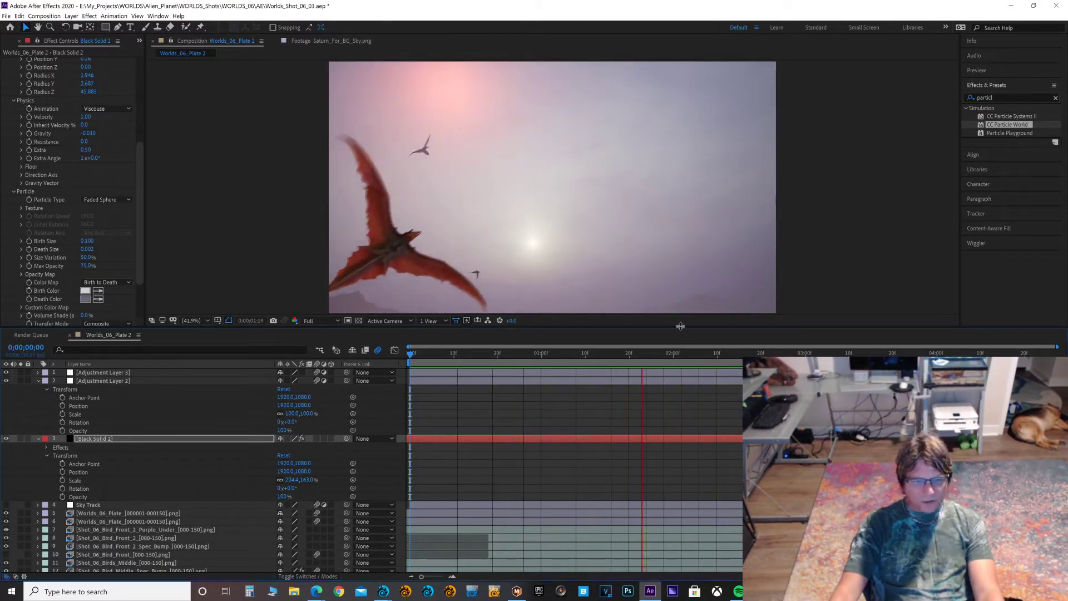
Step: Enlarge the composition viewing area and stop playback at 0;00;03;04
{"action": "left_click_drag", "start_coordinate": [683, 337], "coordinate": [682, 428]}
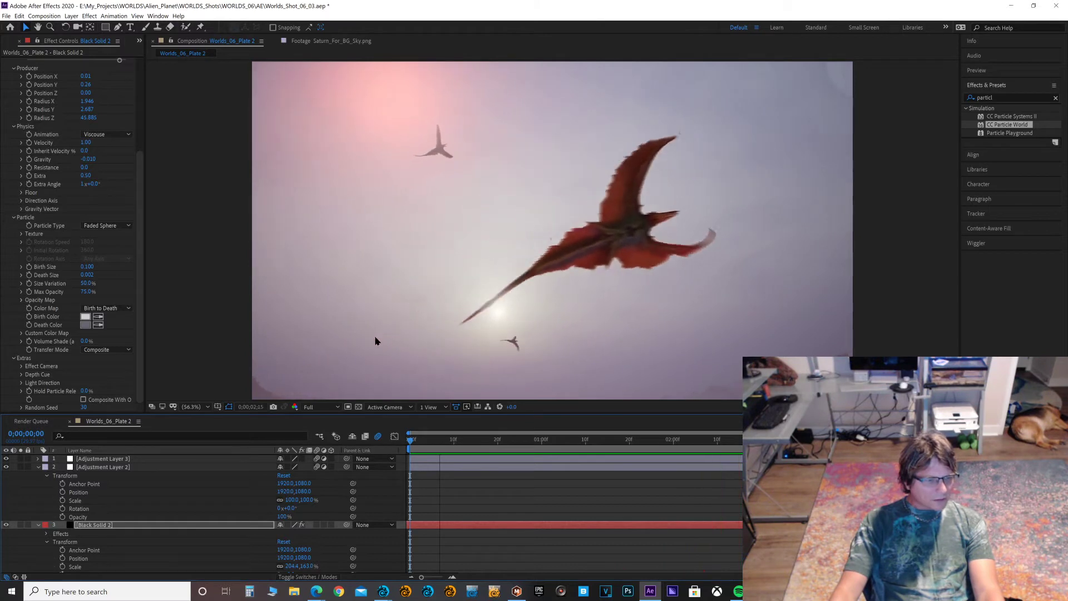
{"action": "key", "text": "space"}
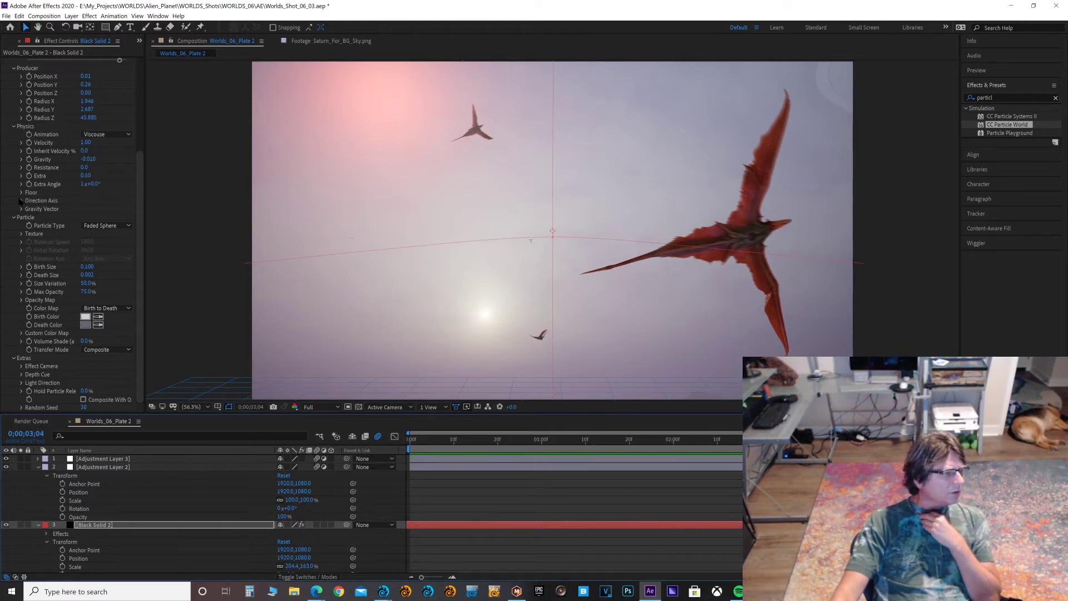
Step: Raise the CC Particle World Birth Rate to 4.3
{"action": "left_click", "coordinate": [20, 201]}
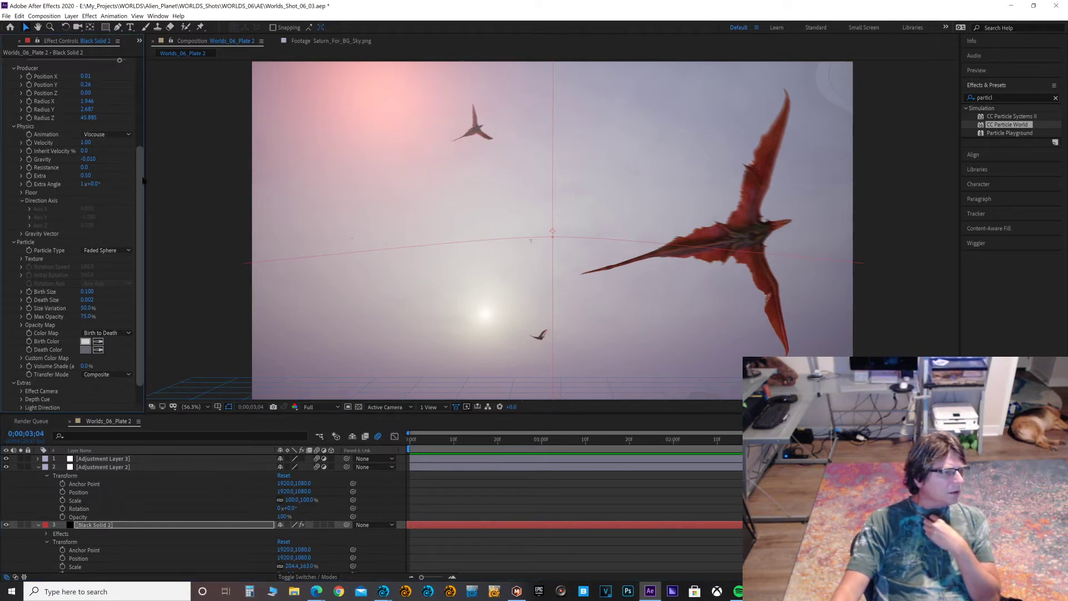
{"action": "left_click_drag", "start_coordinate": [143, 180], "coordinate": [147, 98]}
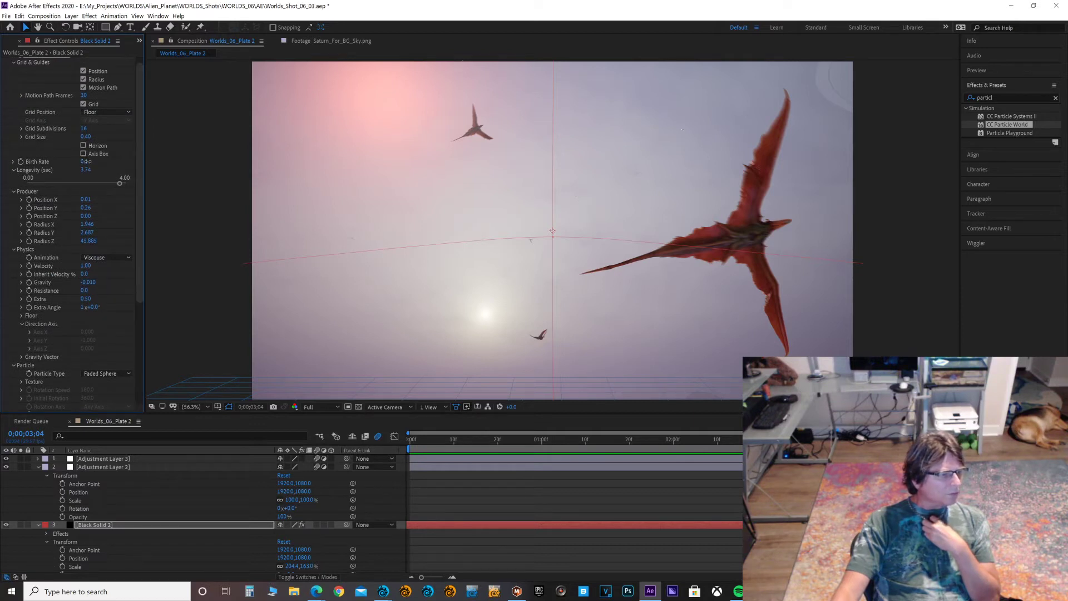
{"action": "left_click_drag", "start_coordinate": [86, 161], "coordinate": [105, 158]}
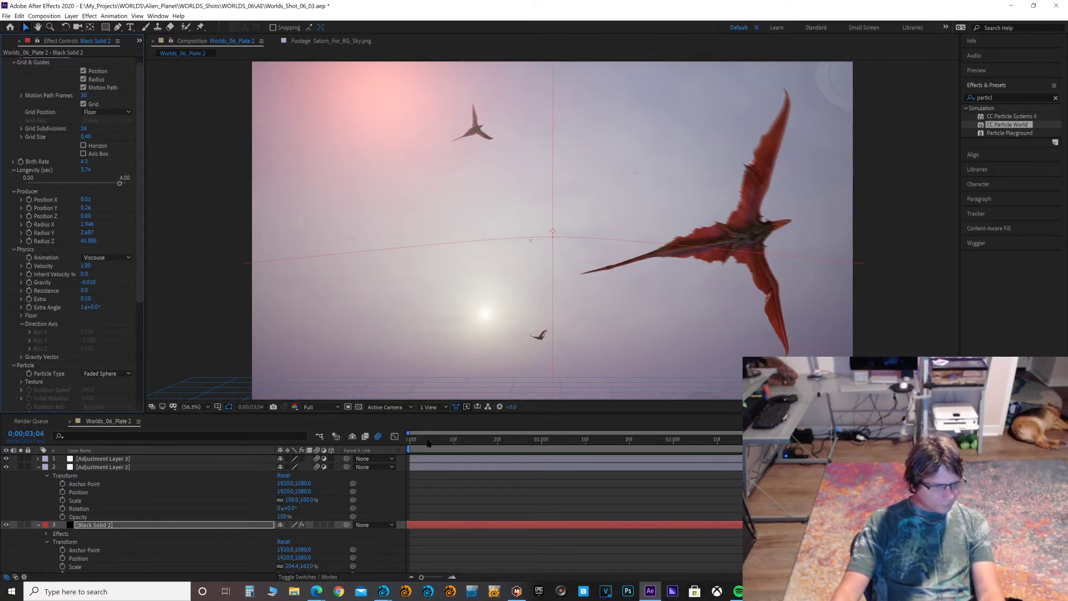
Step: Preview the denser particles from the first frame and stop playback at 0;00;03;14
{"action": "left_click_drag", "start_coordinate": [427, 443], "coordinate": [374, 427]}
{"action": "key", "text": "space"}
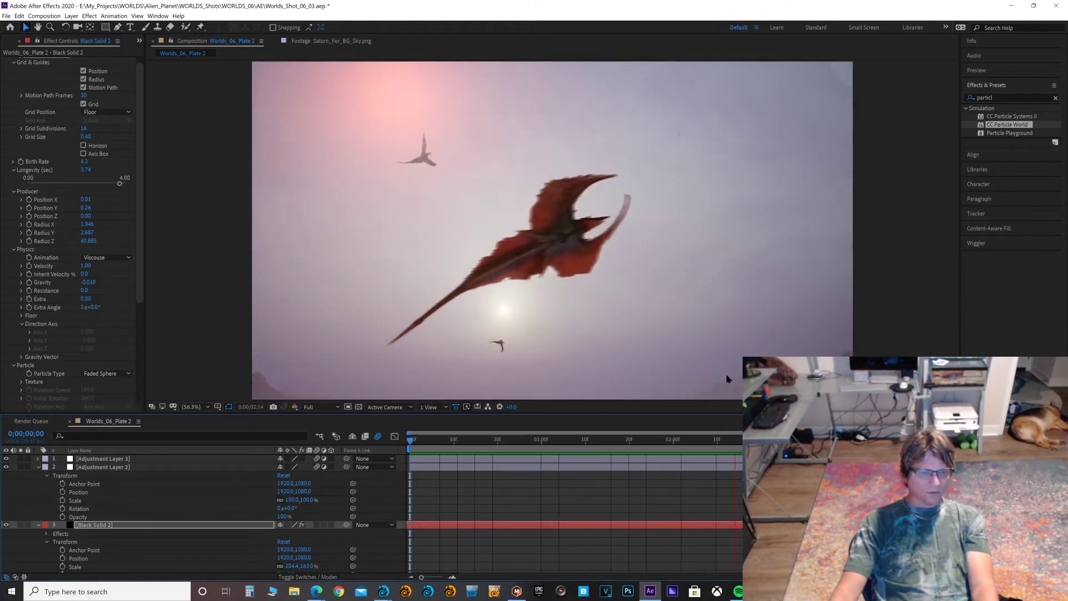
{"action": "key", "text": "space"}
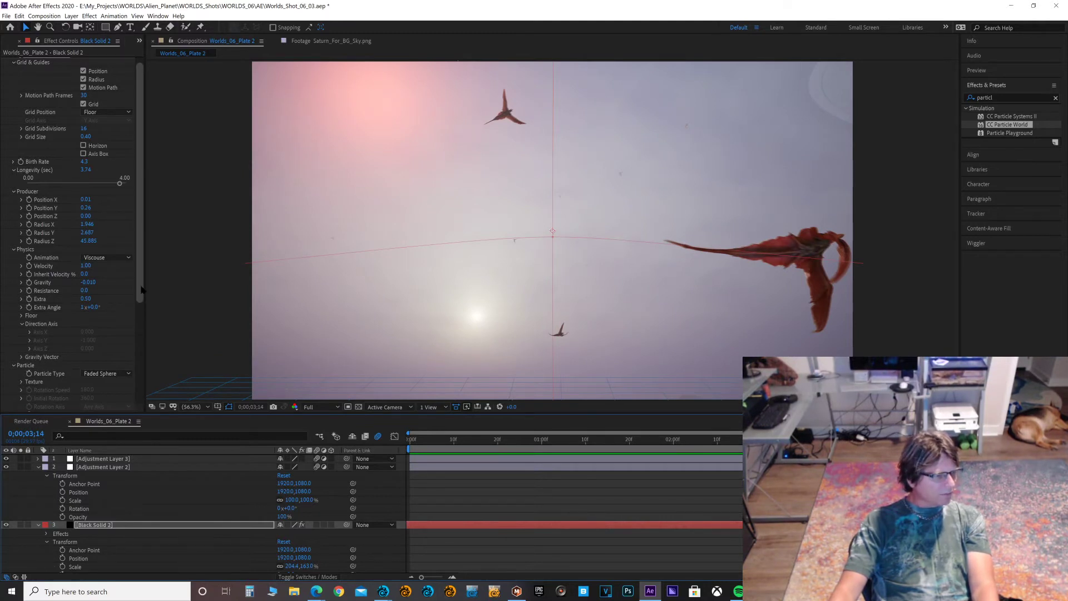
Step: Sample the bright sun glow in the composition for the particles' Birth Color and Death Color
{"action": "scroll", "coordinate": [126, 360], "scroll_direction": "down", "scroll_amount": 5}
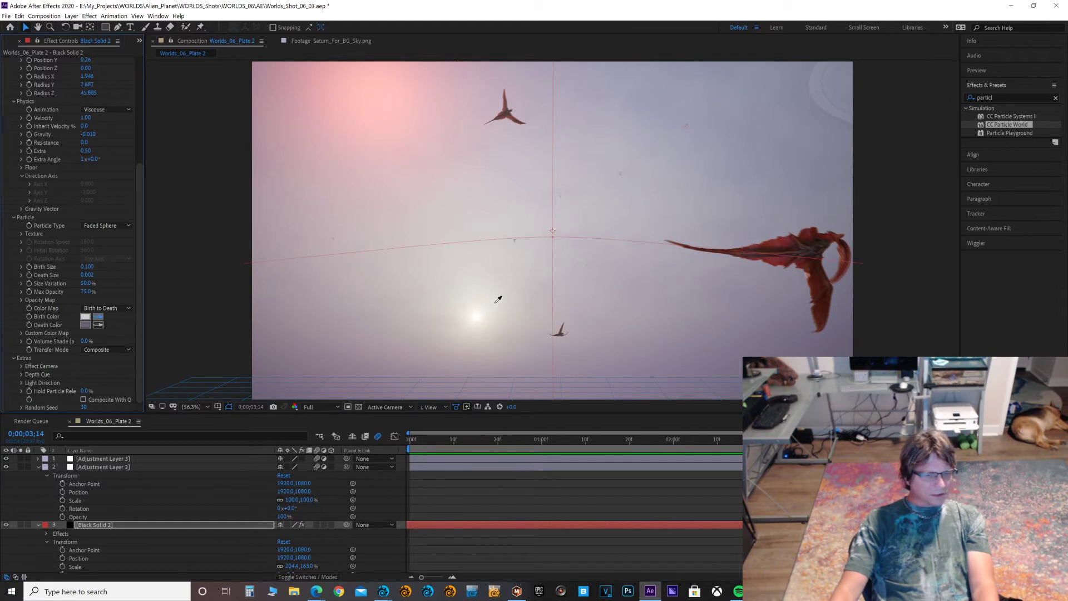
{"action": "left_click", "coordinate": [481, 314]}
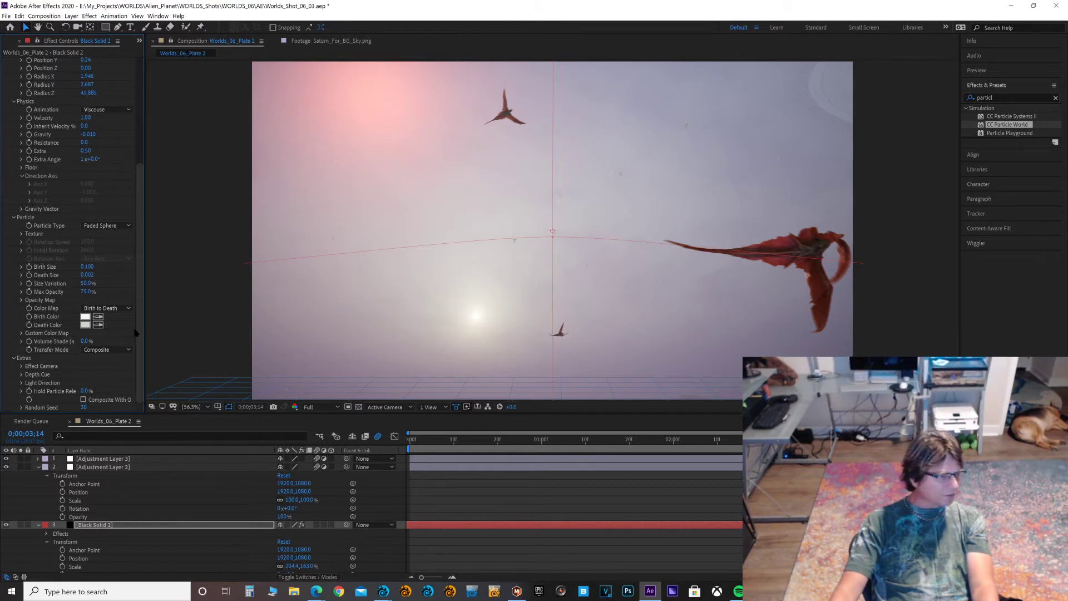
Step: Set the particles' Birth Size and Death Size to 0.05
{"action": "left_click_drag", "start_coordinate": [143, 325], "coordinate": [134, 290]}
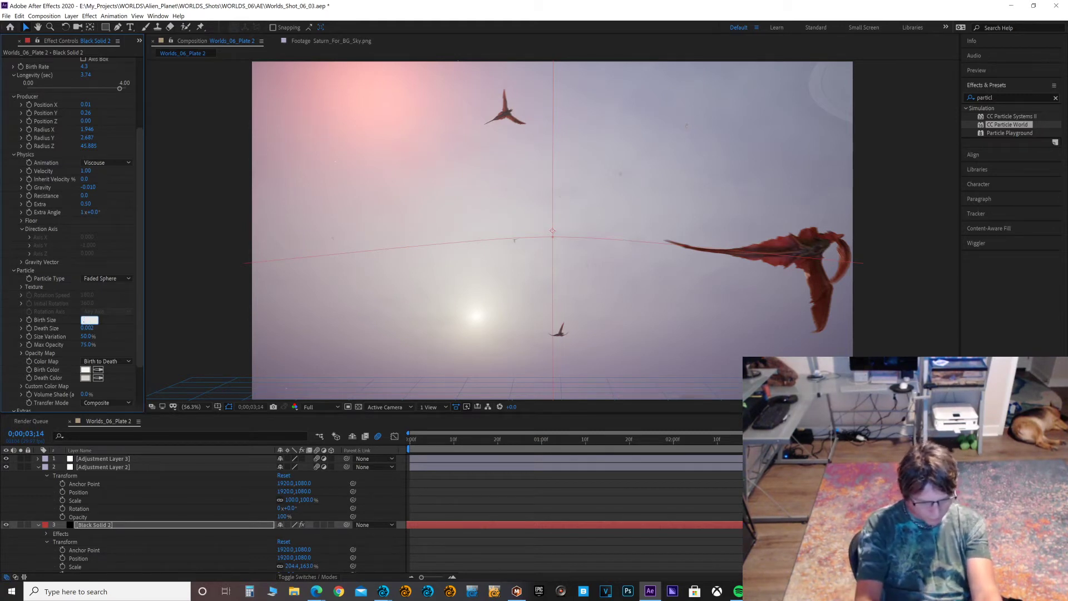
{"action": "type", "text": "0.5"}
{"action": "key", "text": "Return"}
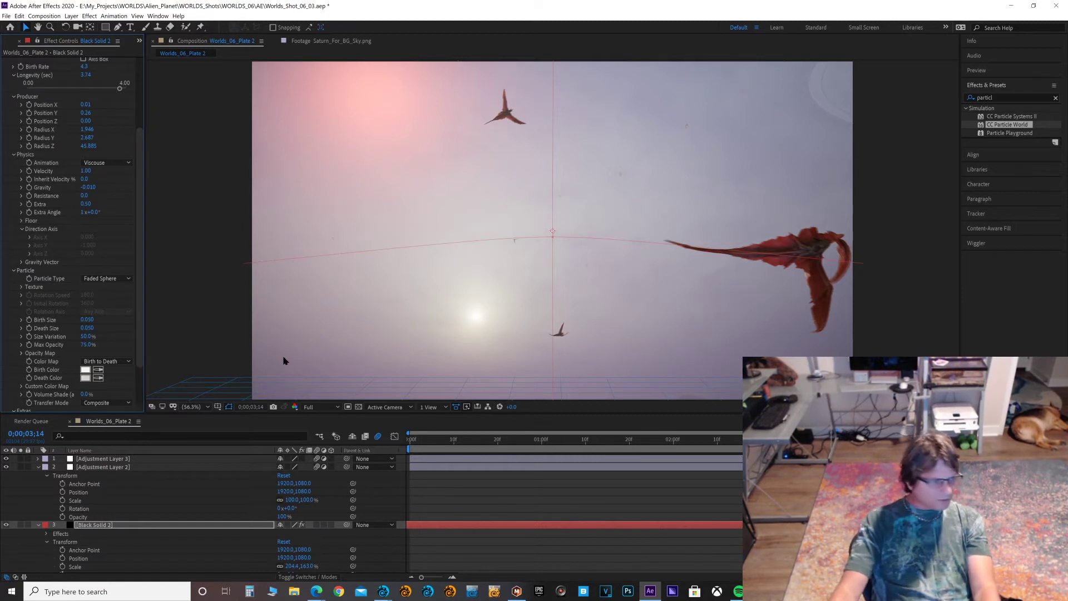
Step: Preview the resized, lighter particles from the first frame and stop playback at 0;00;04;00
{"action": "left_click_drag", "start_coordinate": [423, 440], "coordinate": [410, 440]}
{"action": "key", "text": "space"}
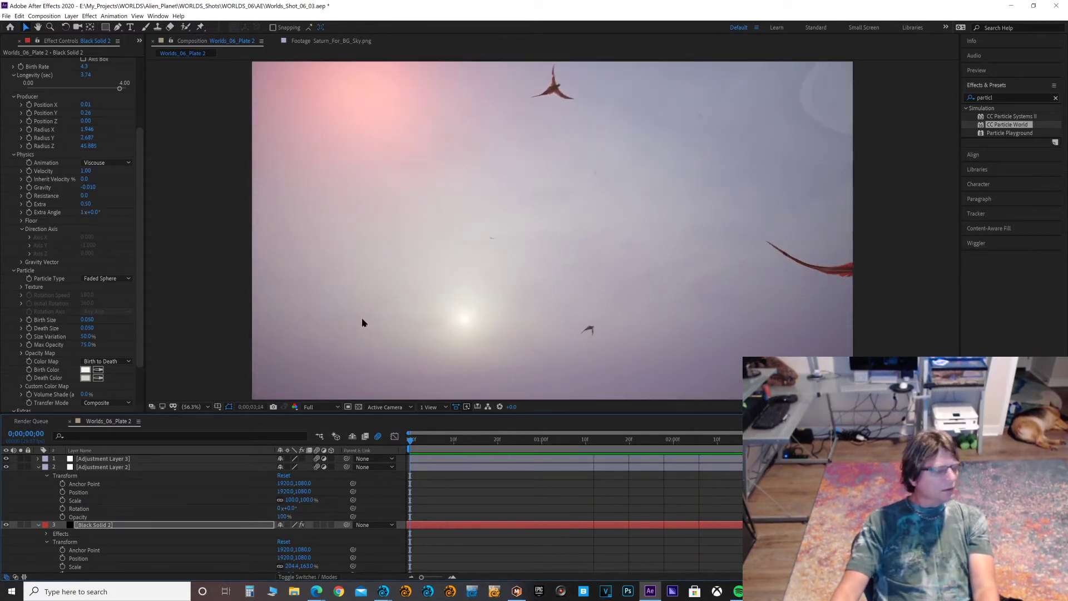
{"action": "key", "text": "space"}
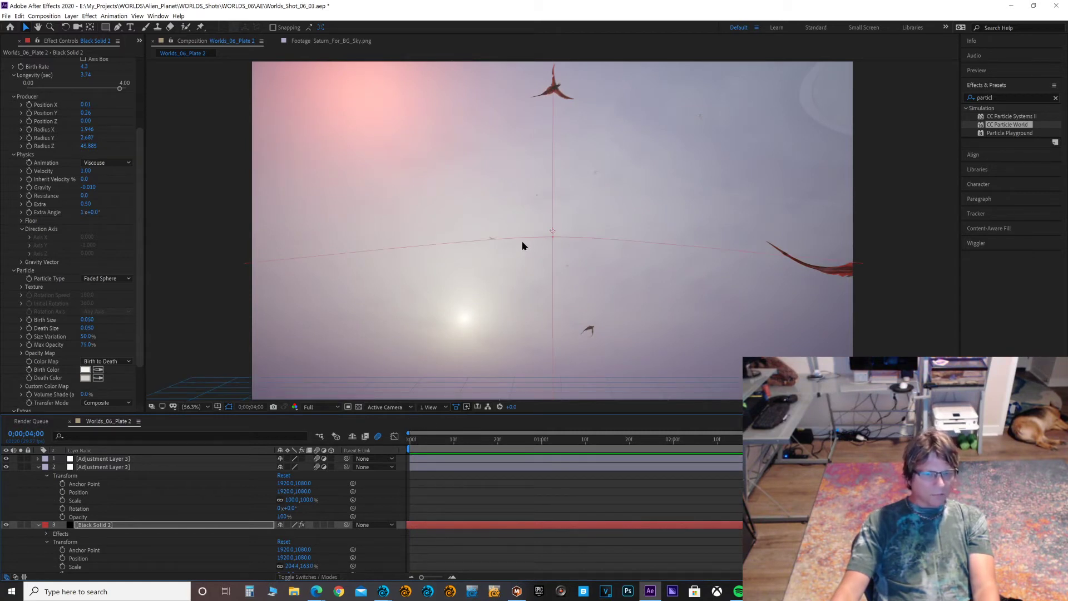
Step: Try moving the Black Solid 2 layer down, undo the move, and reduce the layer's vertical scale to 16.3%
{"action": "key", "text": "comma"}
{"action": "key", "text": "comma"}
{"action": "key", "text": "comma"}
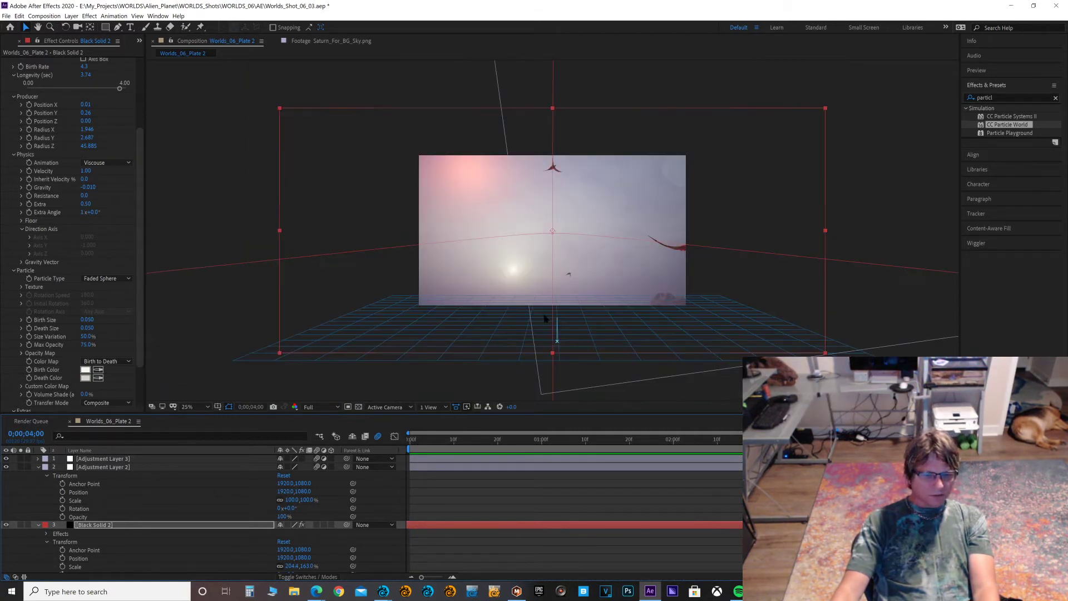
{"action": "key", "text": "comma"}
{"action": "key", "text": "comma"}
{"action": "key", "text": "comma"}
{"action": "key", "text": "period"}
{"action": "key", "text": "period"}
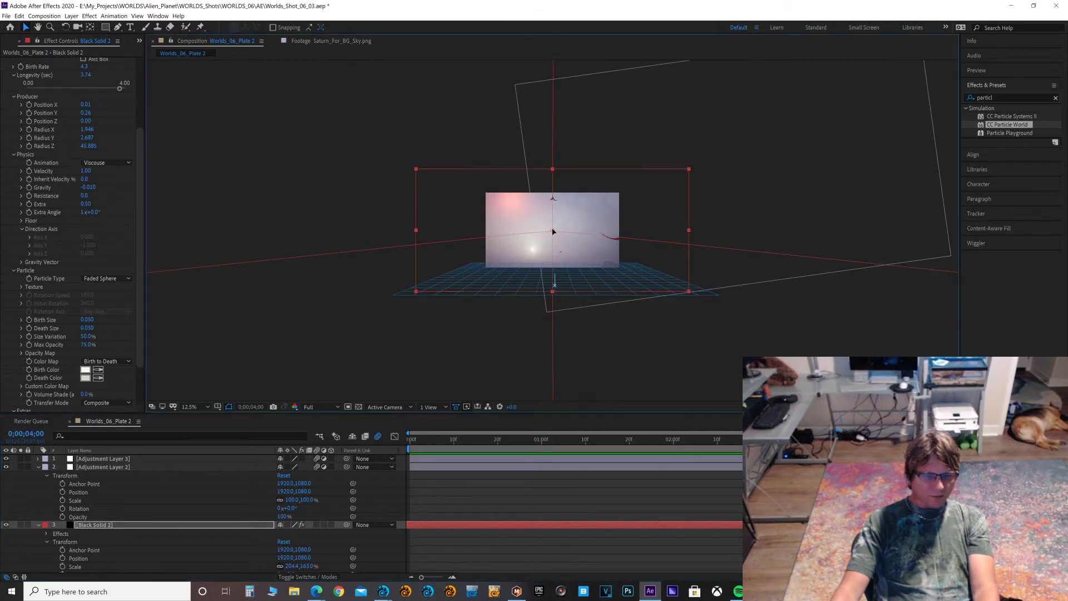
{"action": "left_click_drag", "start_coordinate": [553, 233], "coordinate": [553, 271]}
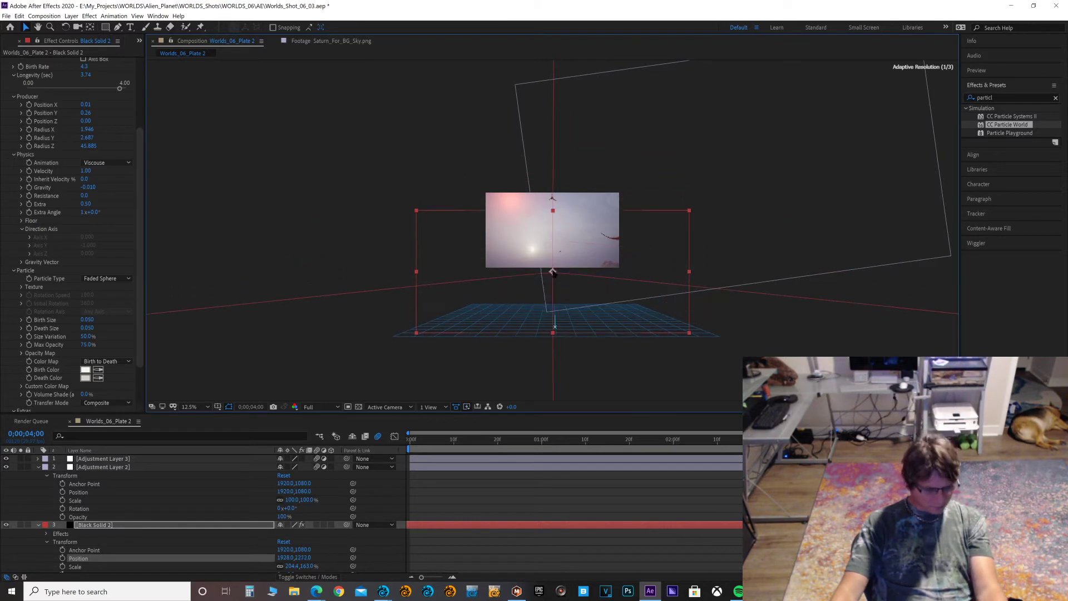
{"action": "key", "text": "ctrl+z"}
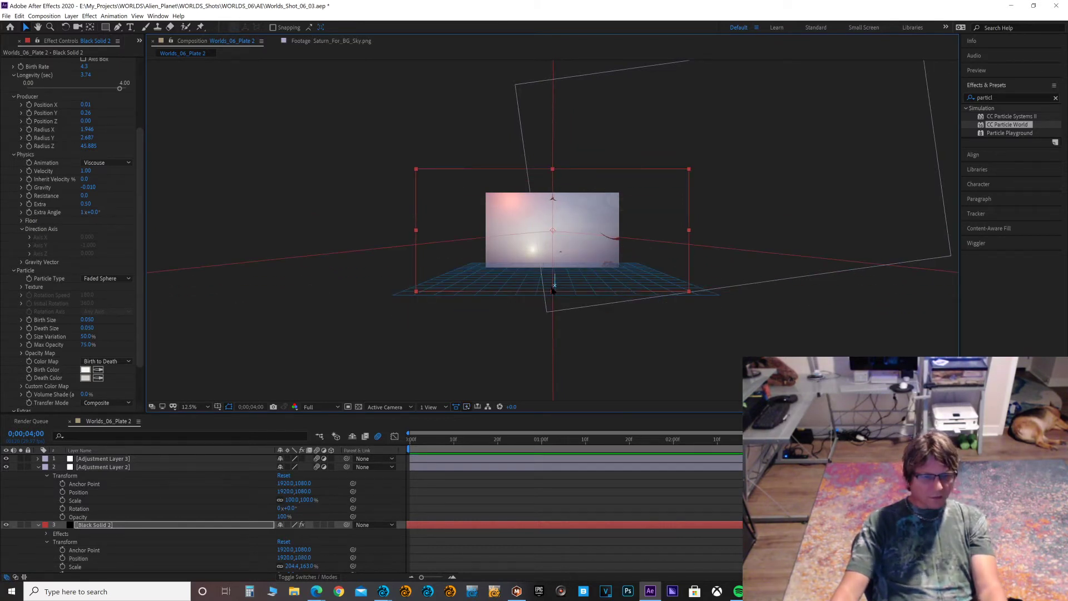
{"action": "left_click_drag", "start_coordinate": [553, 293], "coordinate": [552, 238]}
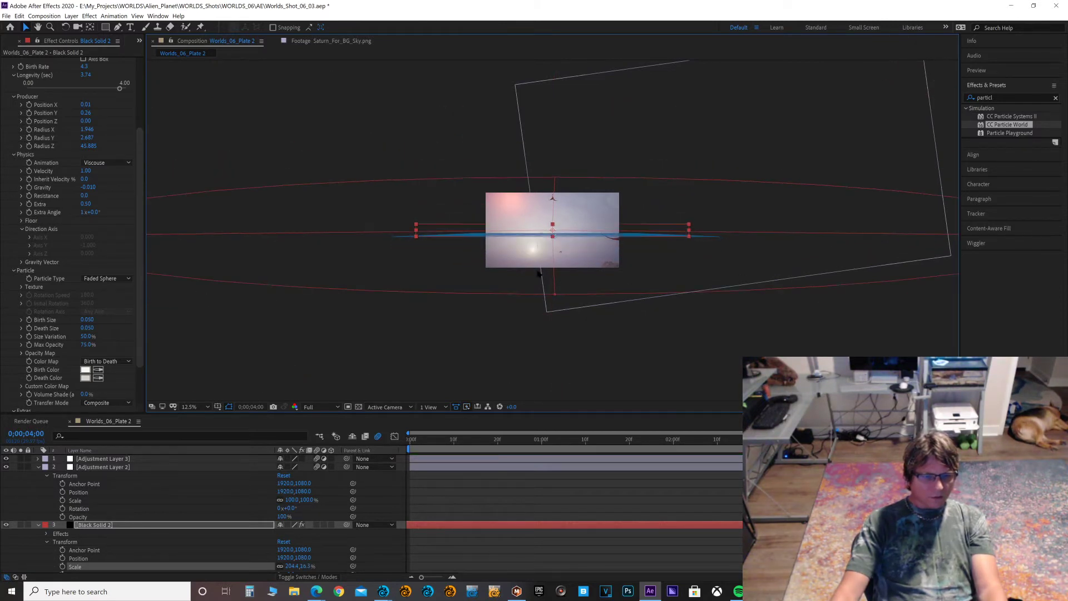
{"action": "scroll", "coordinate": [552, 238], "scroll_direction": "up", "scroll_amount": 4}
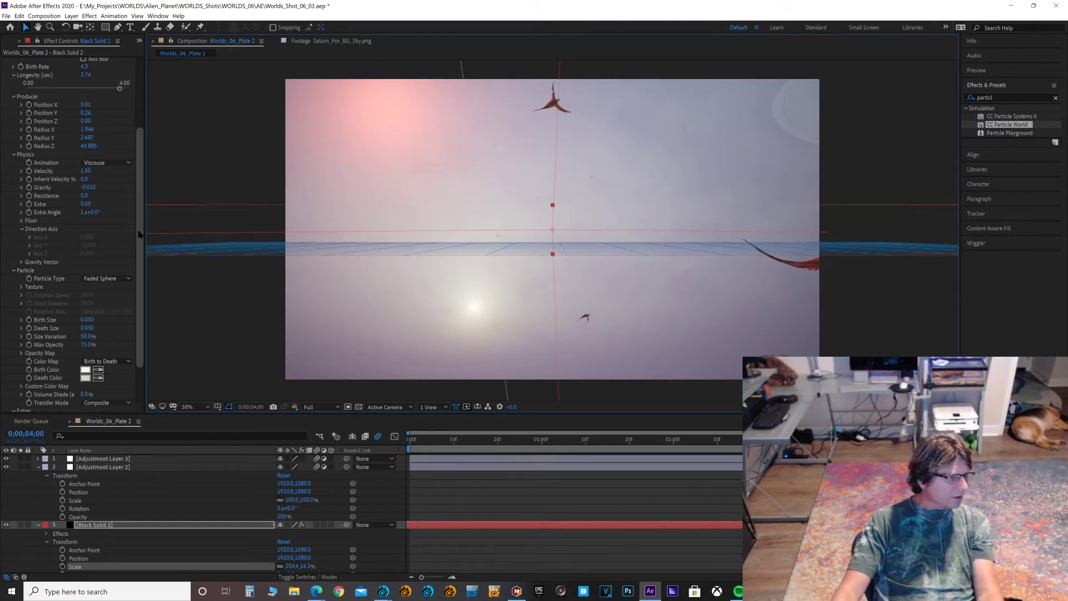
Step: Turn off the CC Particle World grid and preview the squashed layer from the first frame, stopping at 0;00;01;14
{"action": "scroll", "coordinate": [140, 65], "scroll_direction": "up", "scroll_amount": 3}
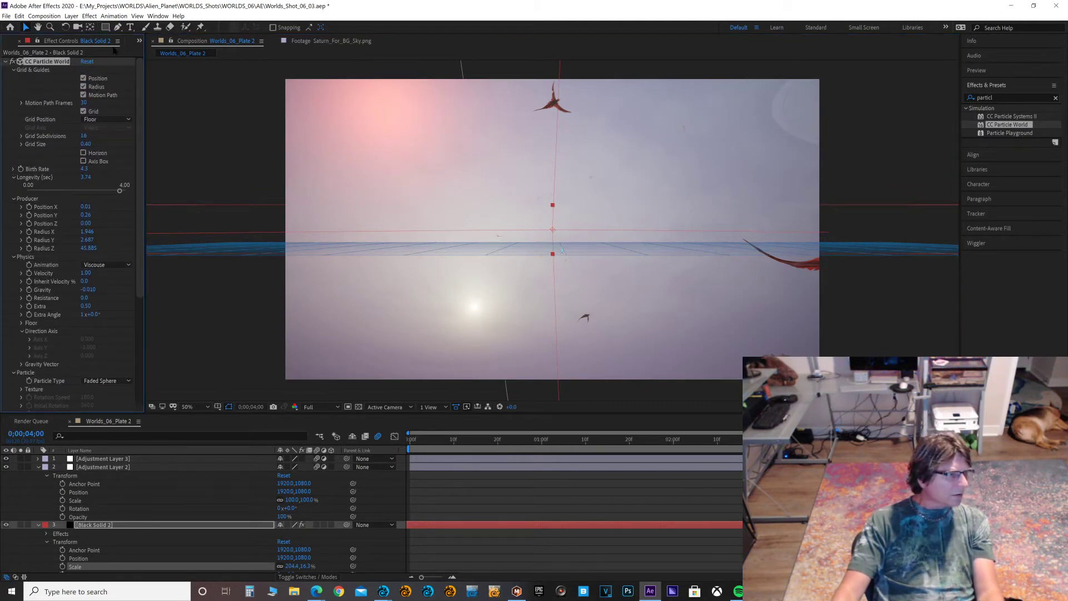
{"action": "left_click", "coordinate": [83, 111]}
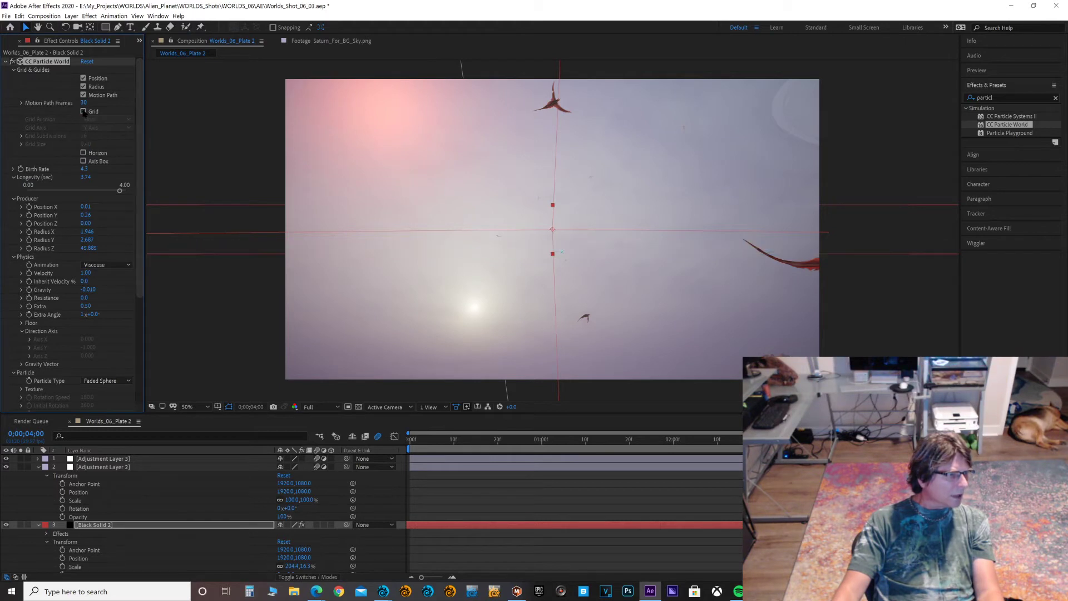
{"action": "left_click", "coordinate": [411, 440]}
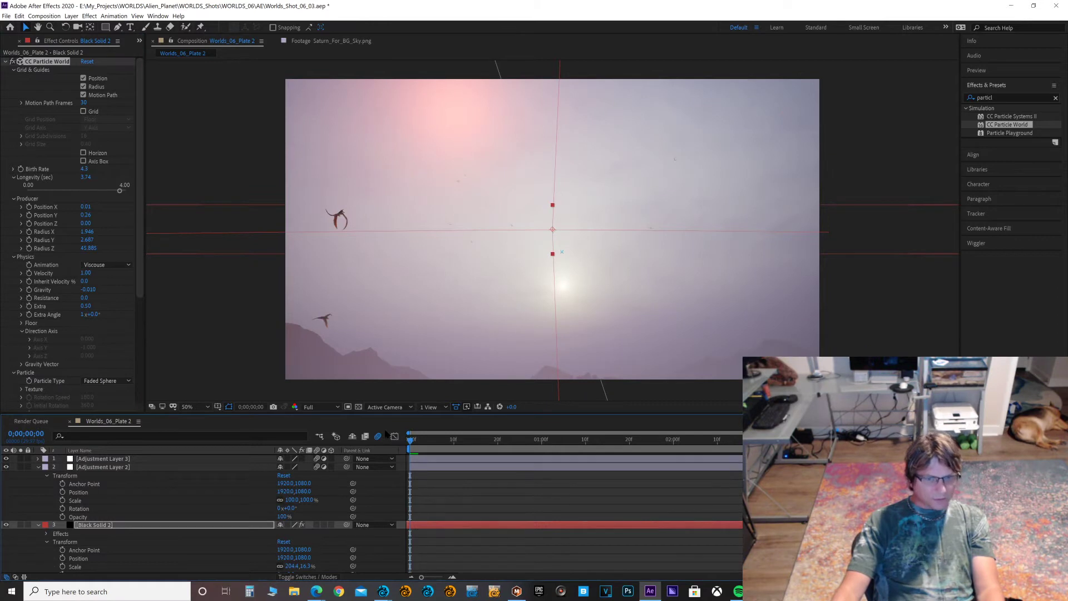
{"action": "key", "text": "space"}
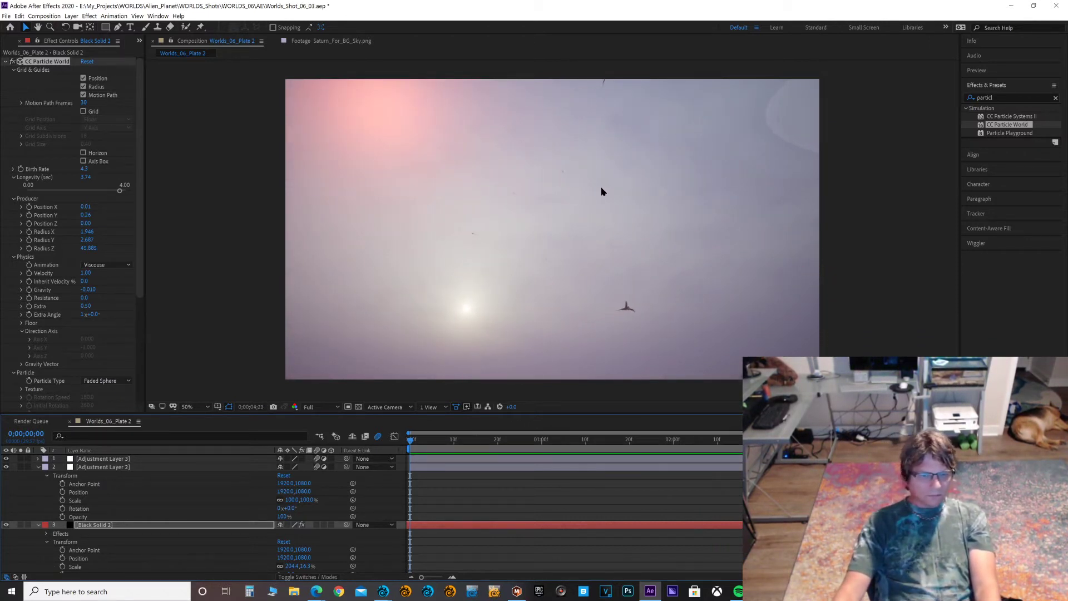
{"action": "key", "text": "space"}
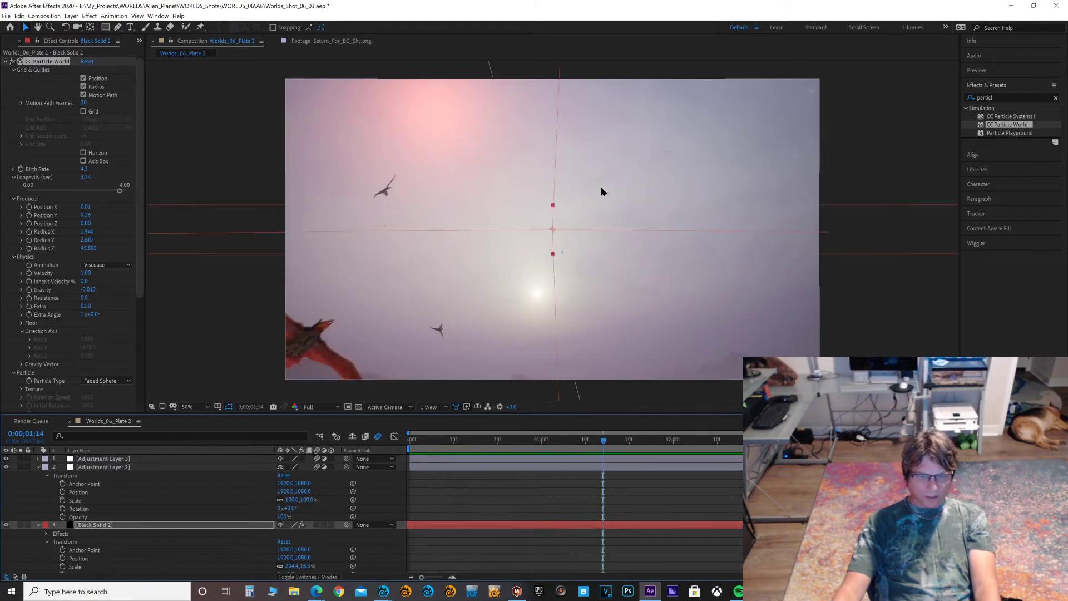
Step: Move the particle producer below the frame to Position X 0.00 and Position Y 3.51
{"action": "scroll", "coordinate": [602, 188], "scroll_direction": "down", "scroll_amount": 3}
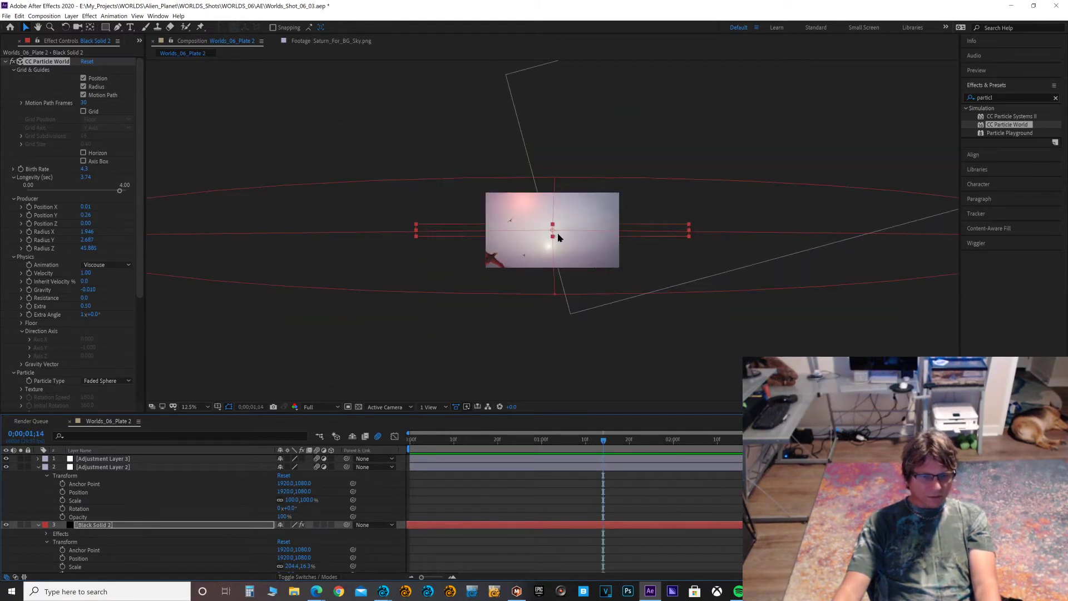
{"action": "left_click_drag", "start_coordinate": [555, 240], "coordinate": [552, 310]}
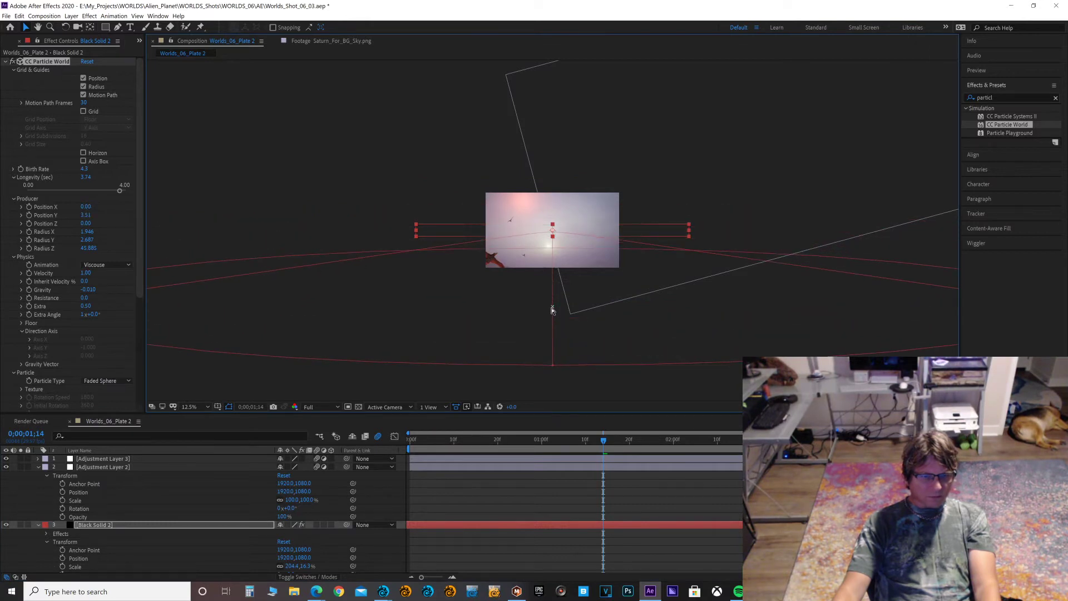
{"action": "scroll", "coordinate": [552, 310], "scroll_direction": "up", "scroll_amount": 4}
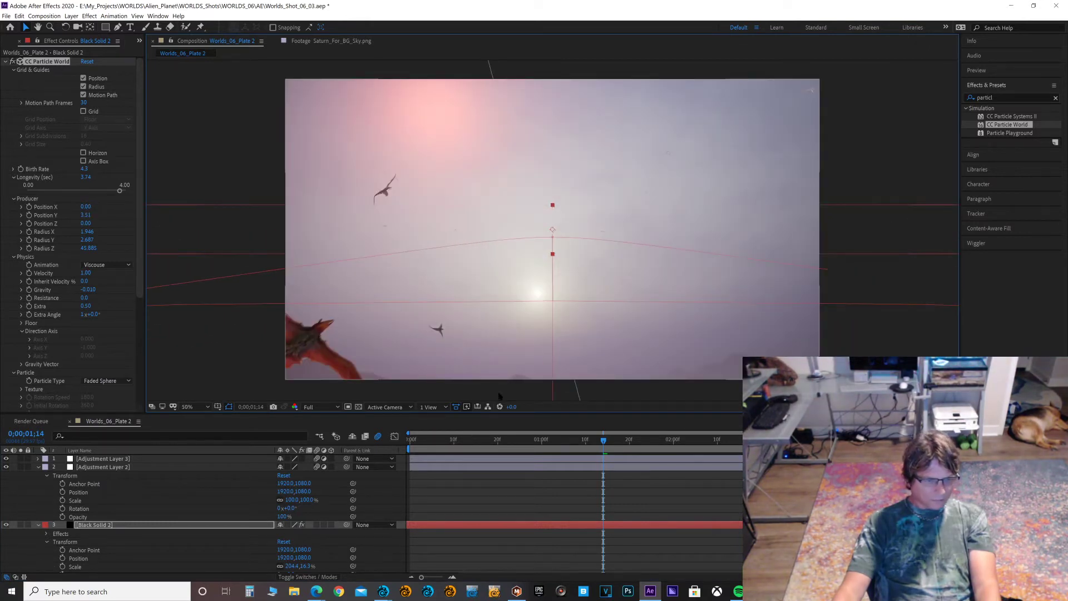
Step: Preview the lowered particle producer from the first frame and stop playback at 0;00;02;04
{"action": "key", "text": "Home"}
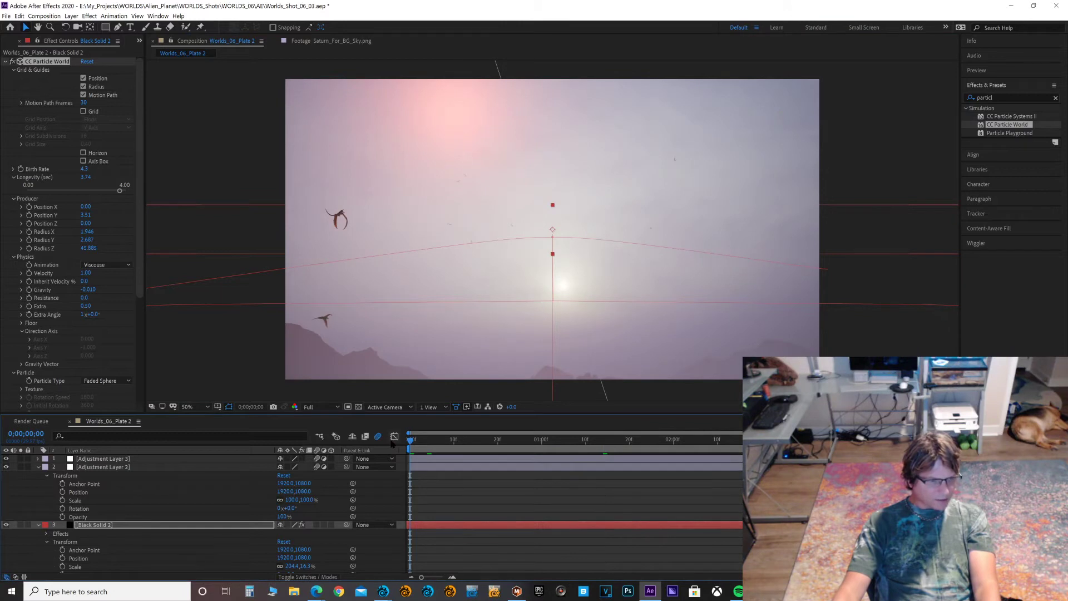
{"action": "key", "text": "space"}
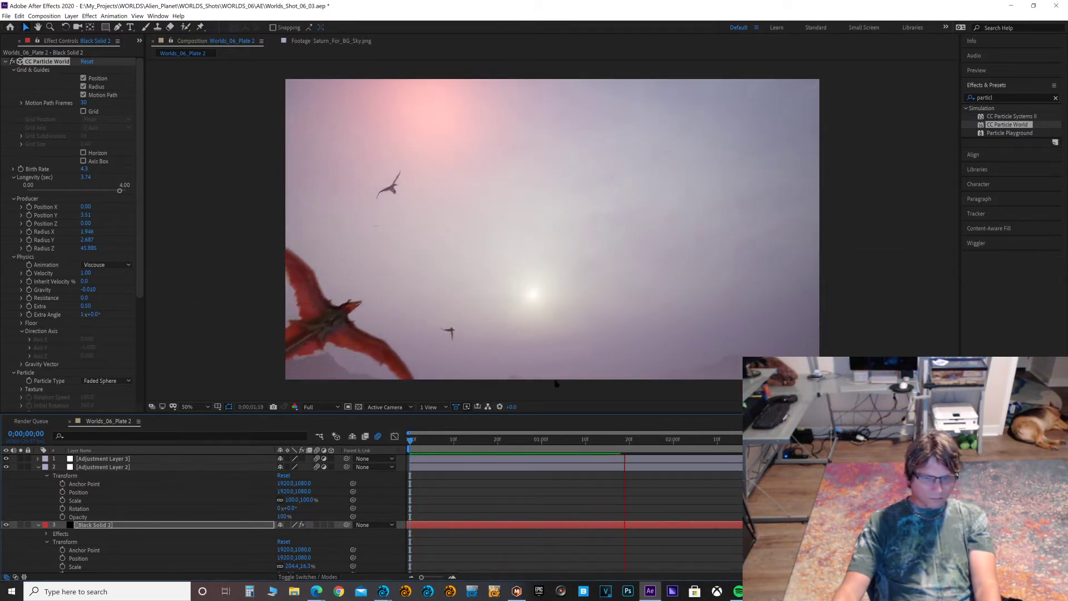
{"action": "key", "text": "space"}
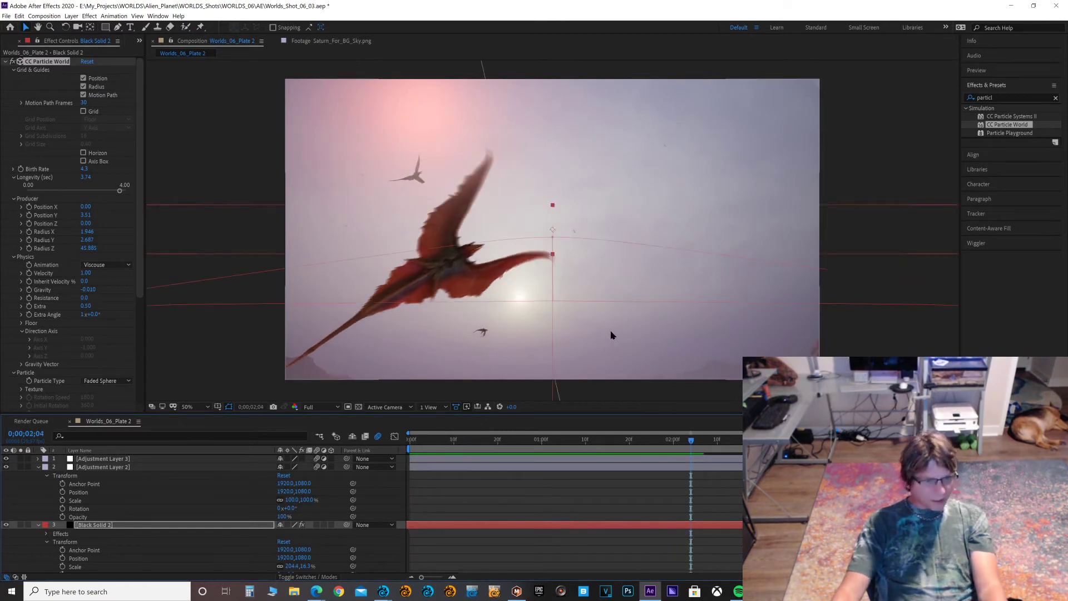
Step: Undo the producer move and the vertical scaling of Black Solid 2, and redo the last value change
{"action": "key", "text": "ctrl+z"}
{"action": "key", "text": "space"}
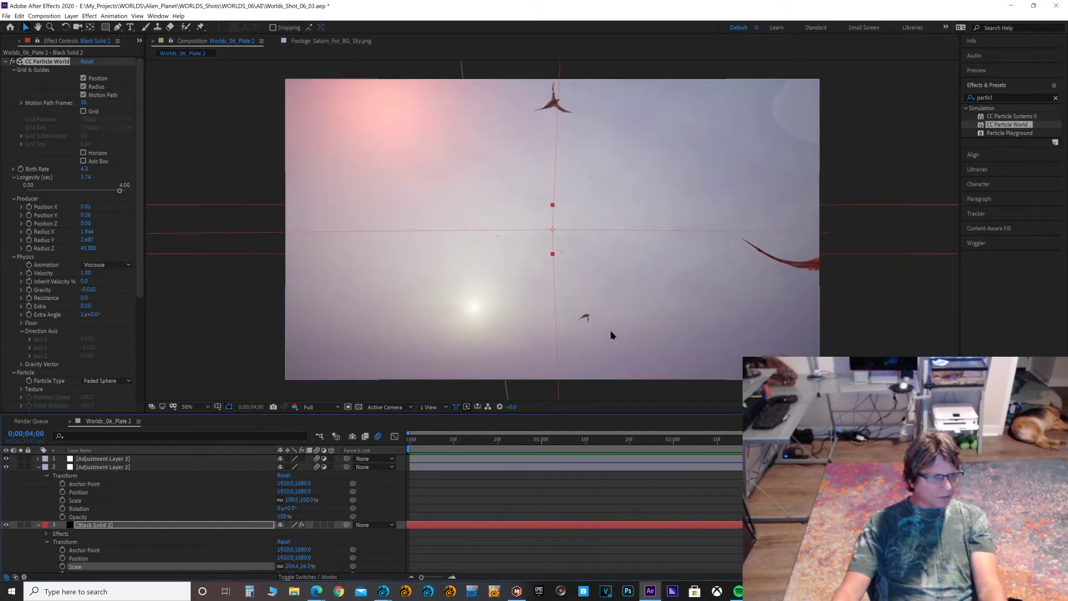
{"action": "key", "text": "ctrl+z"}
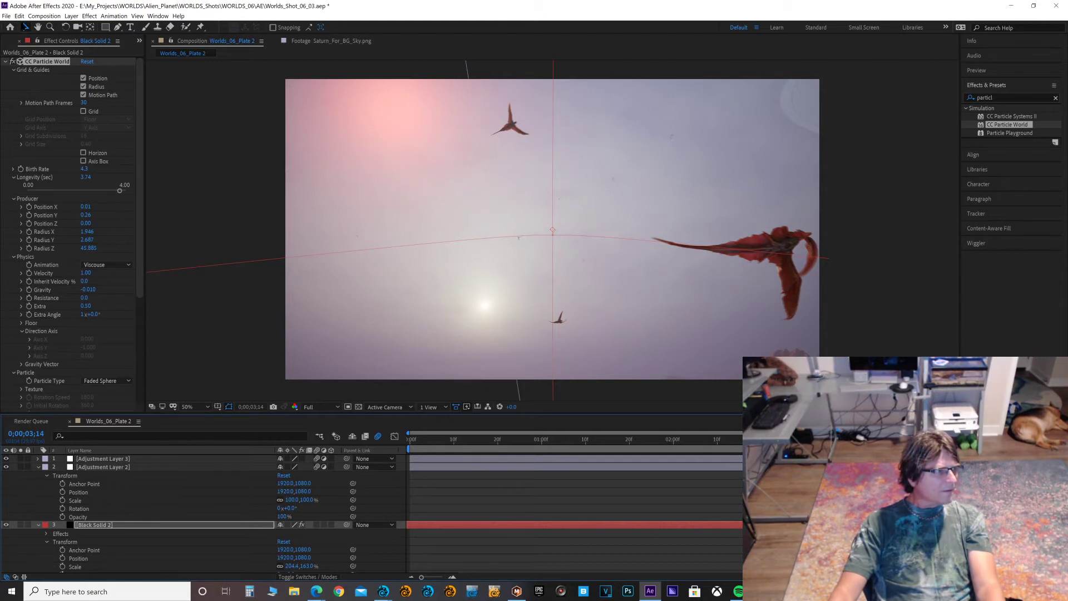
{"action": "left_click", "coordinate": [21, 16]}
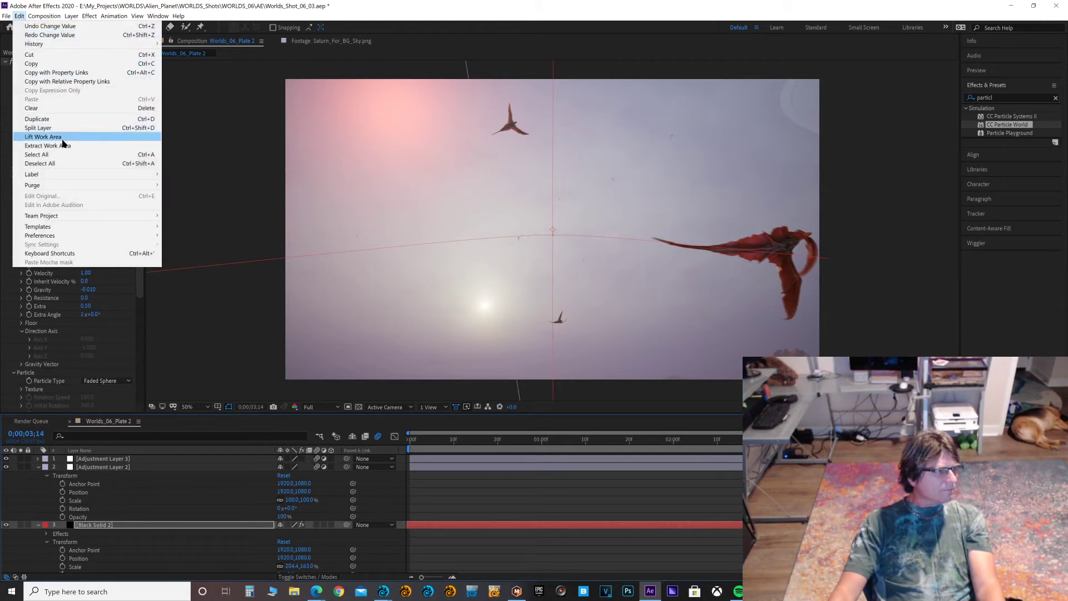
{"action": "left_click", "coordinate": [40, 36]}
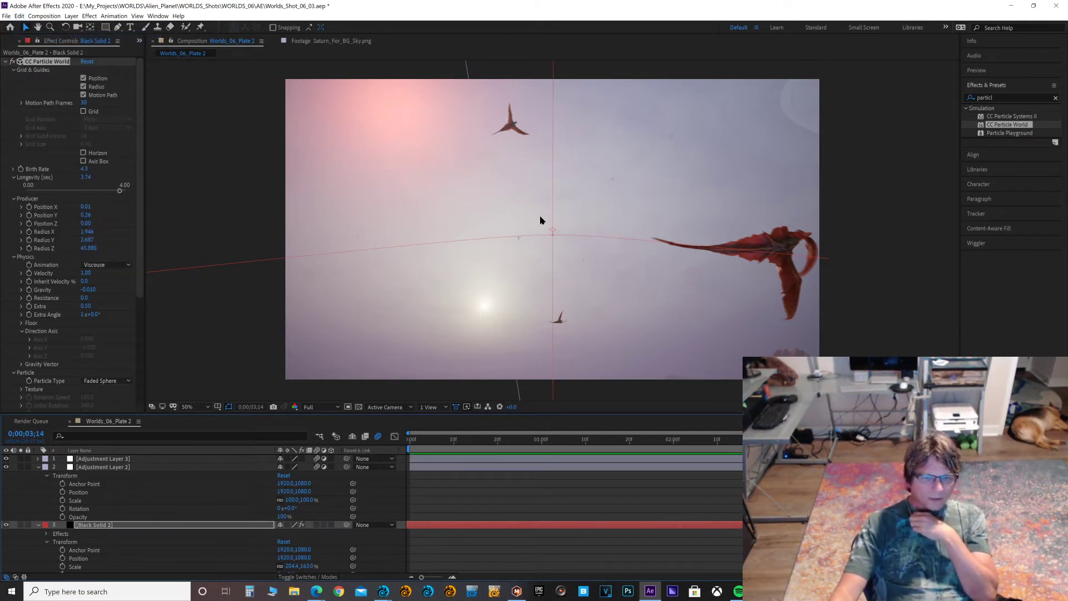
Step: Enable motion blur on the Black Solid 2 layer and return to the first frame
{"action": "left_click", "coordinate": [316, 525]}
{"action": "left_click_drag", "start_coordinate": [419, 440], "coordinate": [396, 441]}
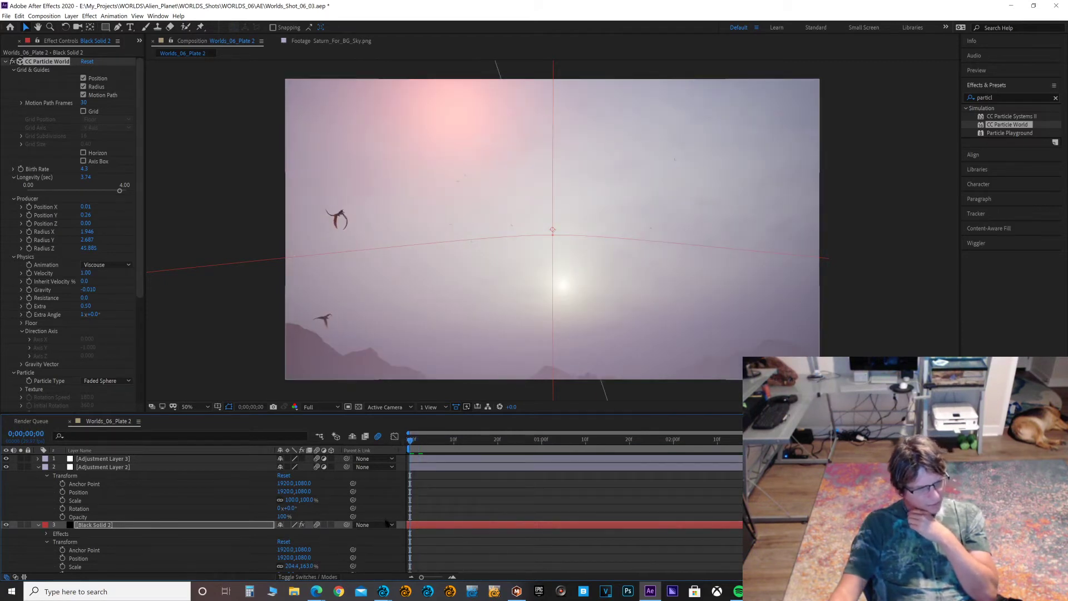
Step: Parent Black Solid 2 to the Sky Track layer, preview the particles, and return to the first frame
{"action": "left_click", "coordinate": [377, 526]}
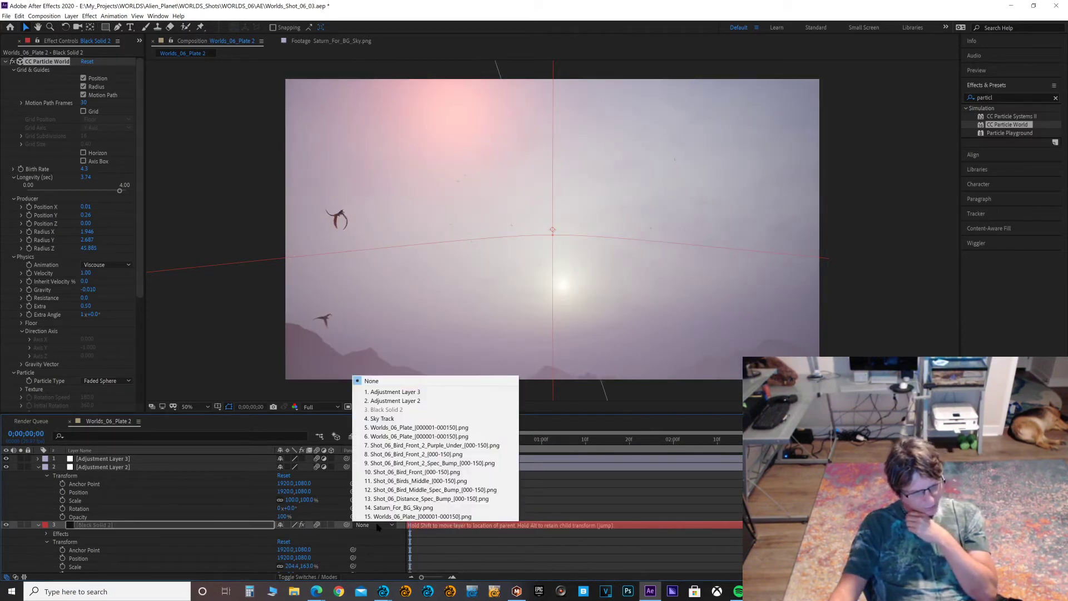
{"action": "left_click", "coordinate": [399, 419]}
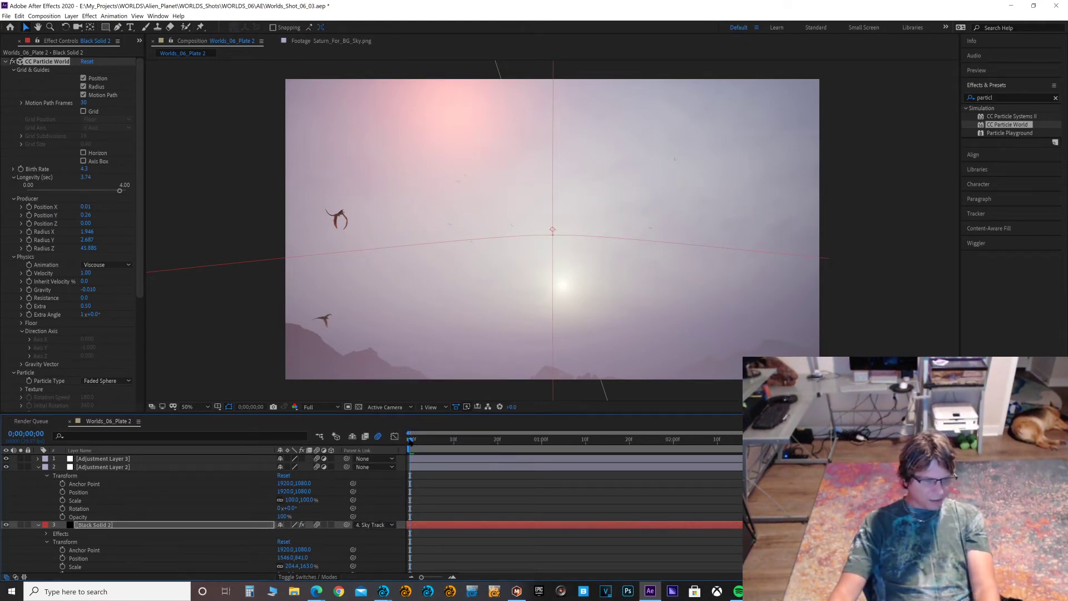
{"action": "key", "text": "space"}
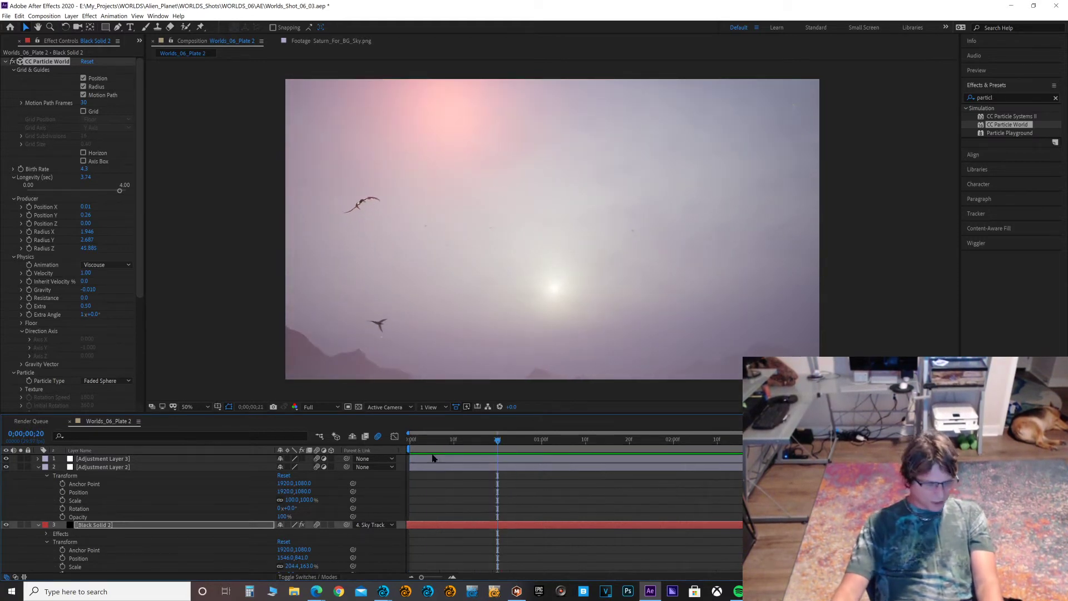
{"action": "key", "text": "space"}
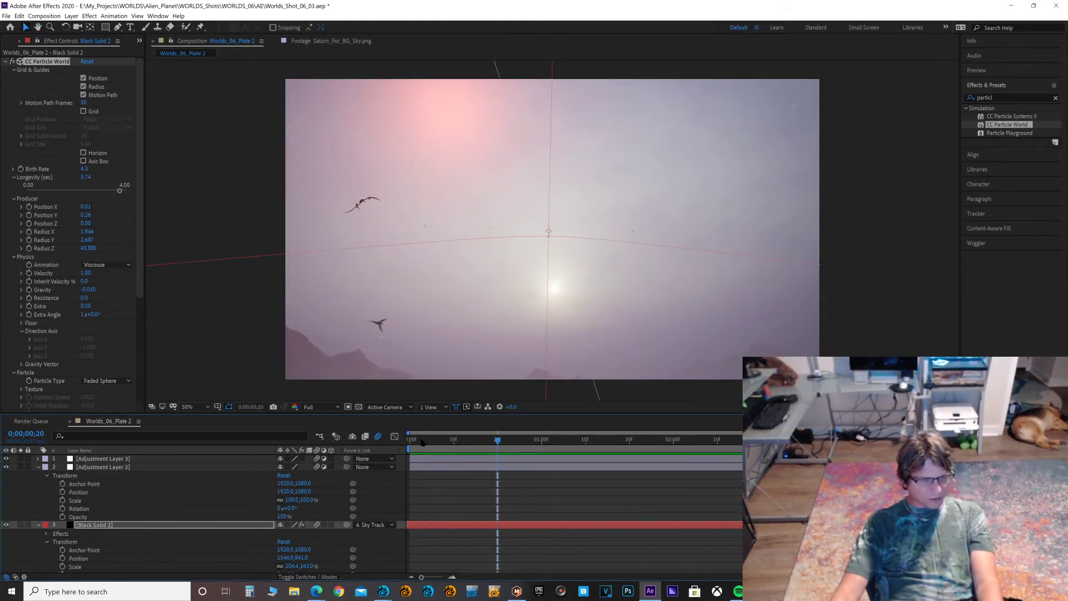
{"action": "key", "text": "Home"}
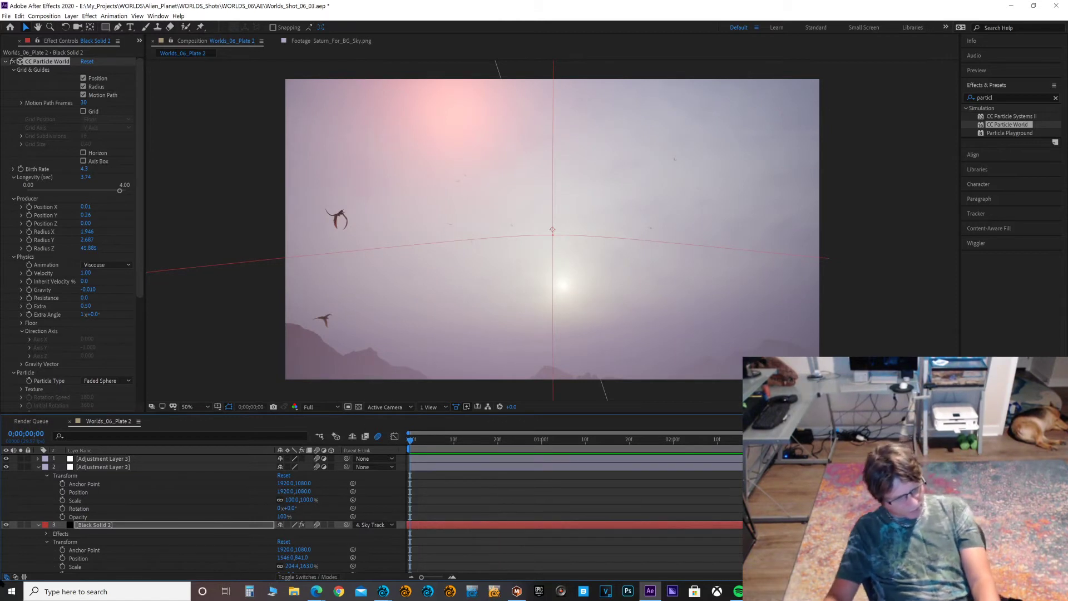
Step: Keyframe the Position of Black Solid 2 at the first frame and set Position X to 832.0 at 0;00;04;26
{"action": "left_click_drag", "start_coordinate": [165, 412], "coordinate": [165, 367]}
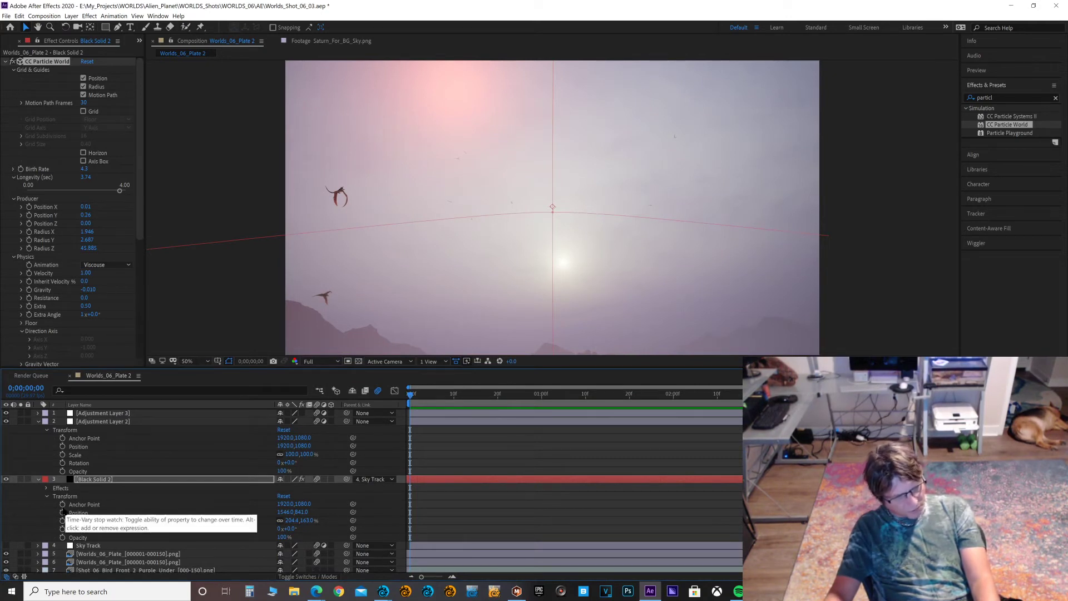
{"action": "key", "text": "F2"}
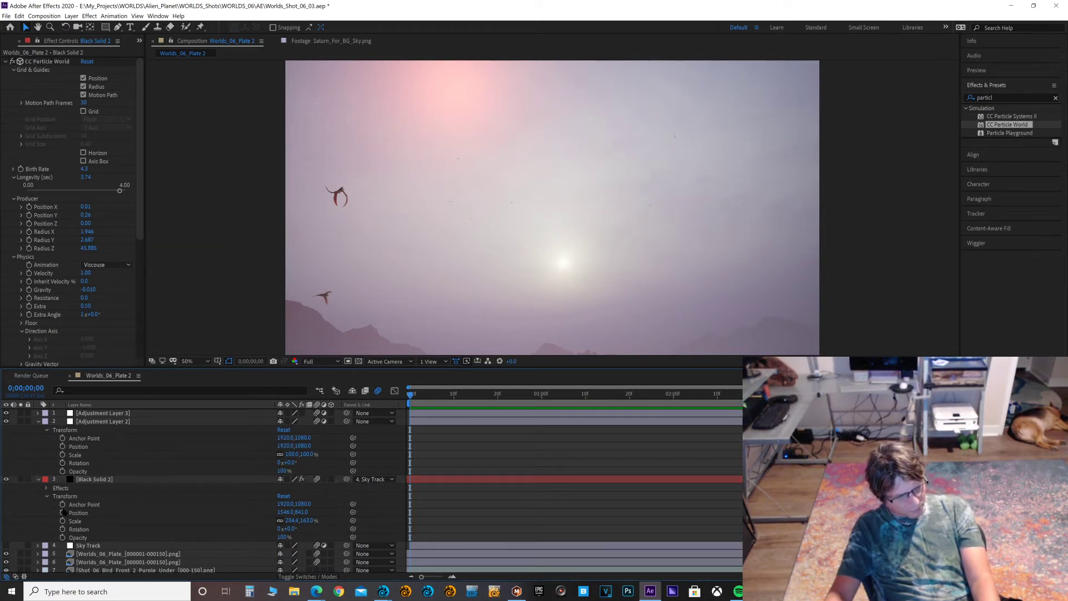
{"action": "left_click", "coordinate": [63, 512]}
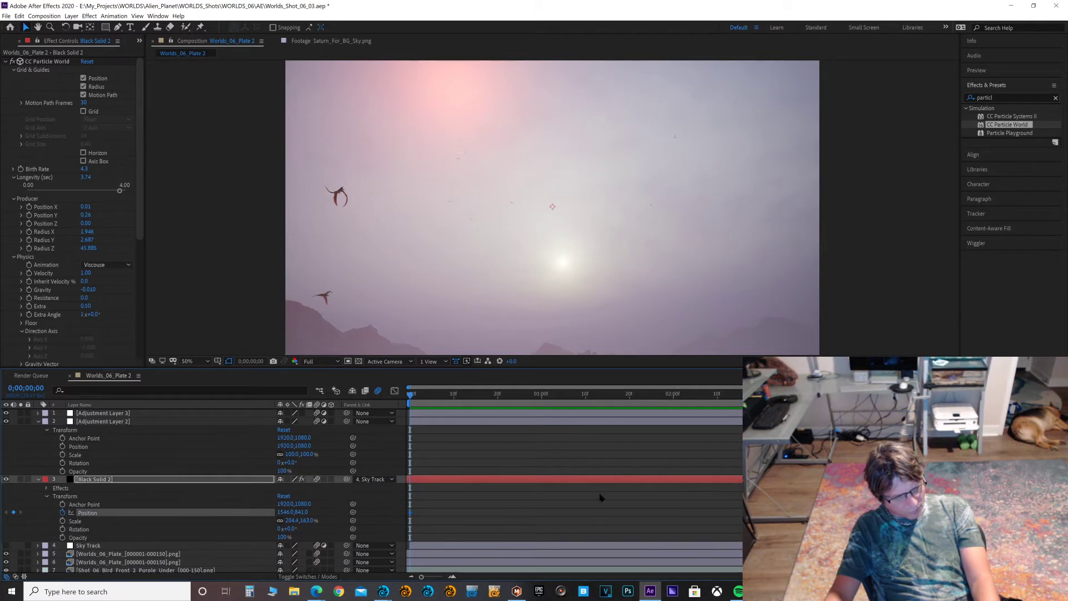
{"action": "key", "text": "End"}
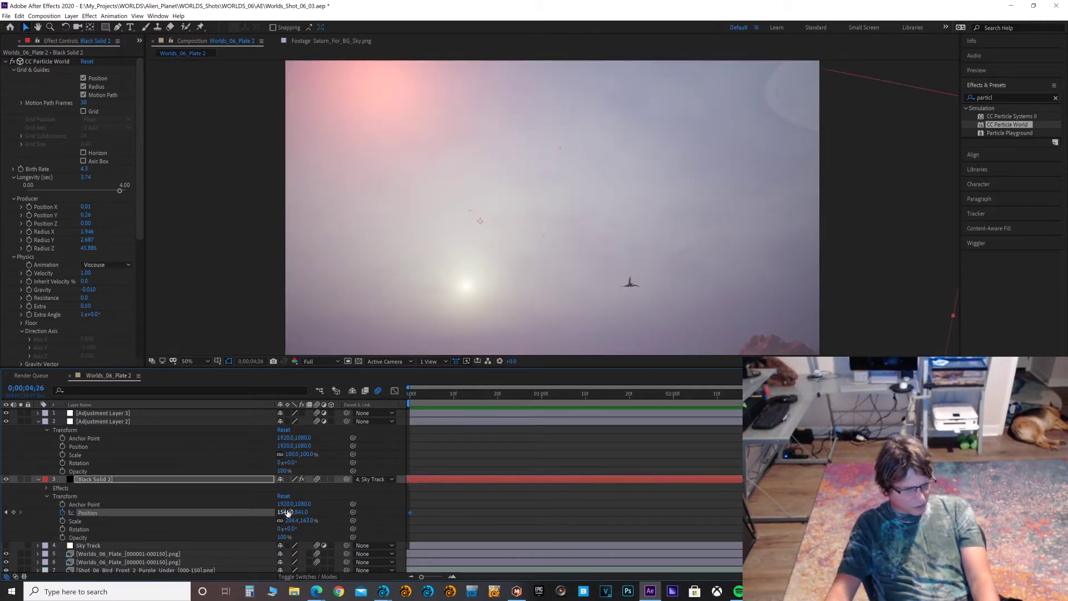
{"action": "mouse_move", "coordinate": [285, 511]}
{"action": "left_mouse_down"}
{"action": "mouse_move", "coordinate": [49, 520]}
{"action": "mouse_move", "coordinate": [0, 539]}
{"action": "mouse_move", "coordinate": [5, 463]}
{"action": "mouse_move", "coordinate": [2, 495]}
{"action": "left_mouse_up"}
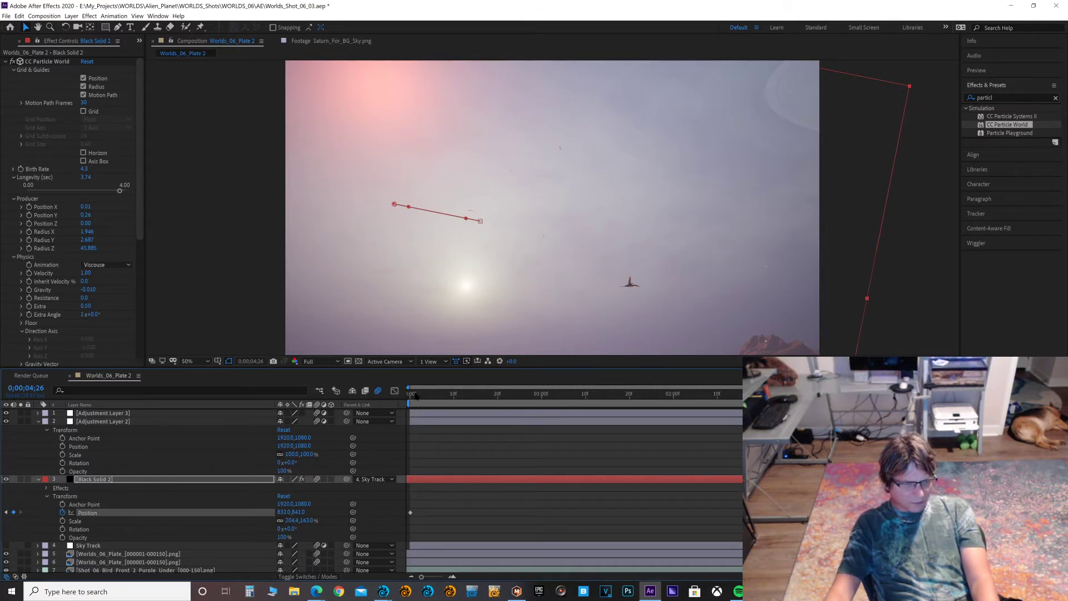
Step: Set the first-frame Position X of Black Solid 2 to 2244.0 and preview the move up to 0;00;01;27
{"action": "key", "text": "Home"}
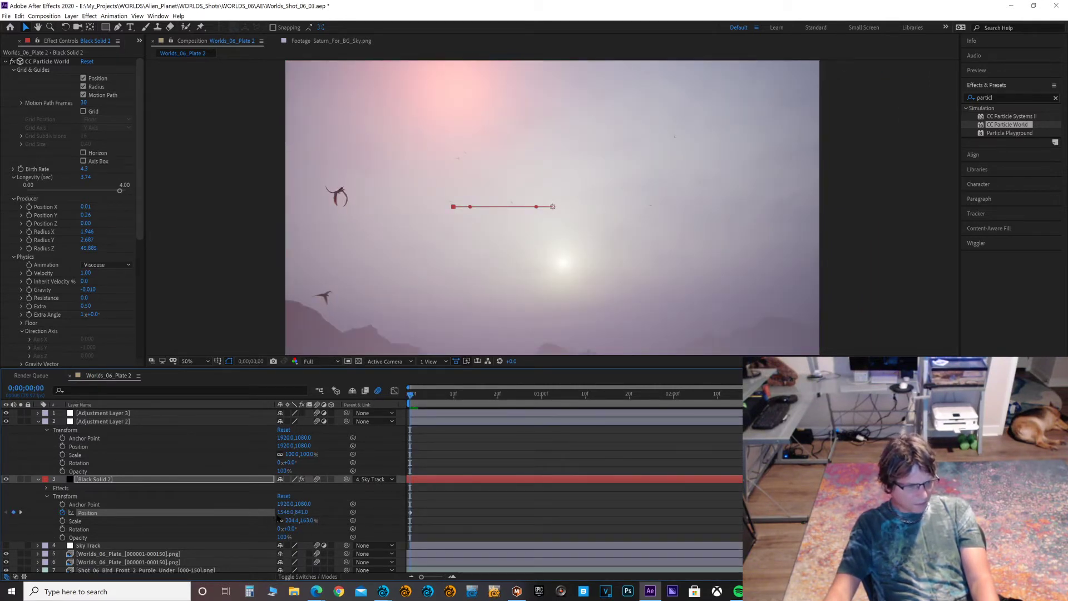
{"action": "left_click_drag", "start_coordinate": [284, 513], "coordinate": [328, 507]}
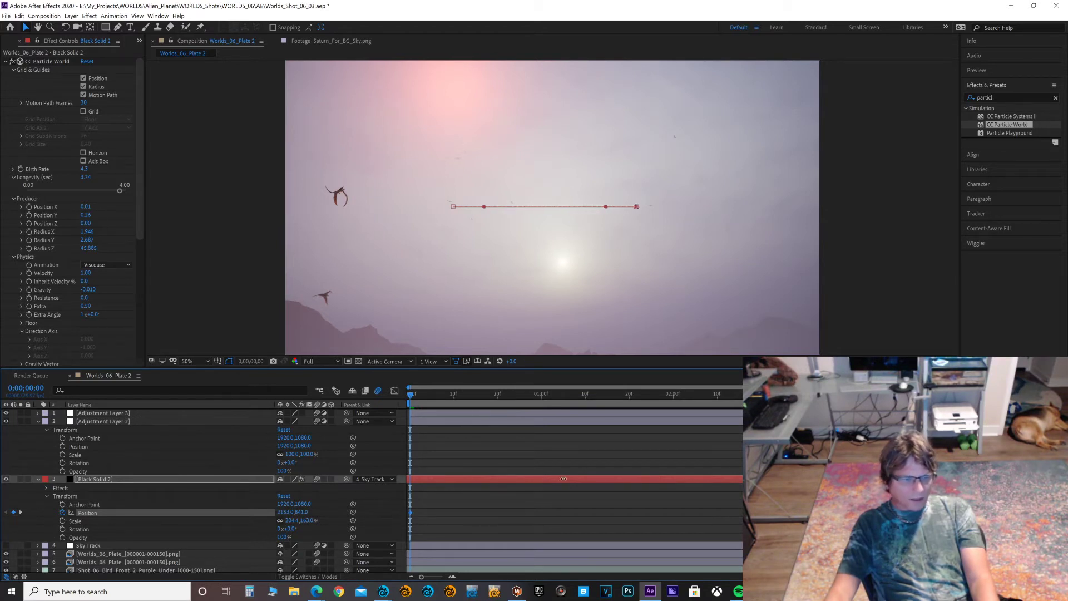
{"action": "left_click_drag", "start_coordinate": [586, 479], "coordinate": [590, 476]}
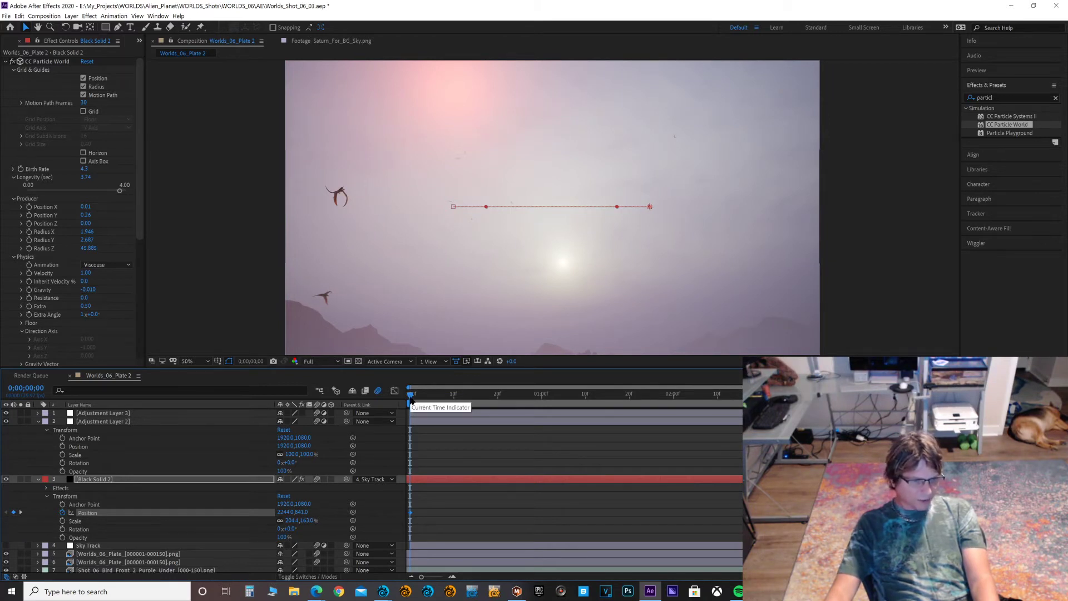
{"action": "key", "text": "space"}
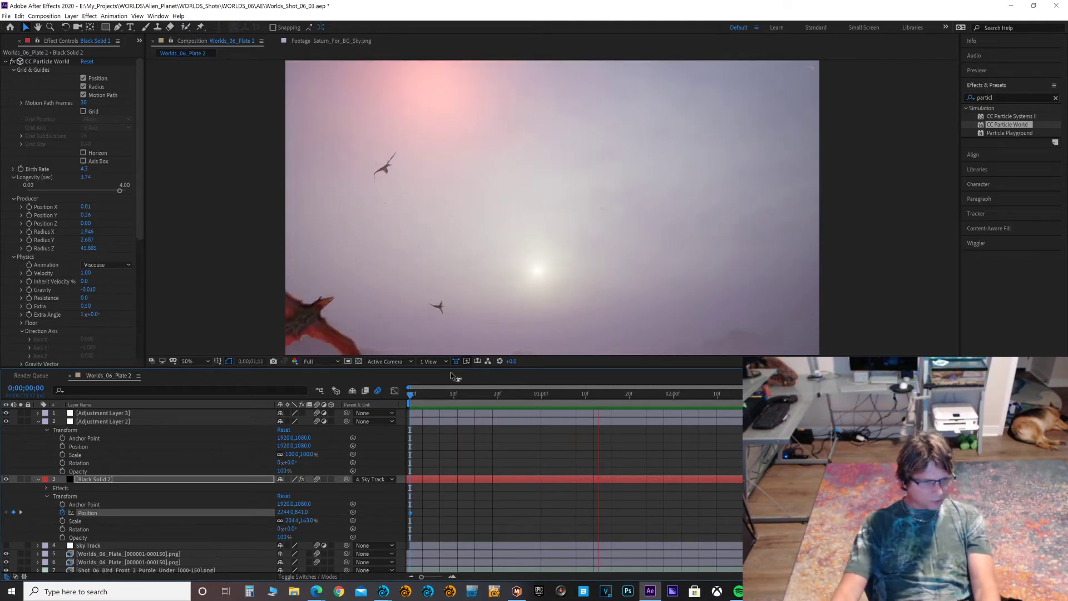
{"action": "key", "text": "space"}
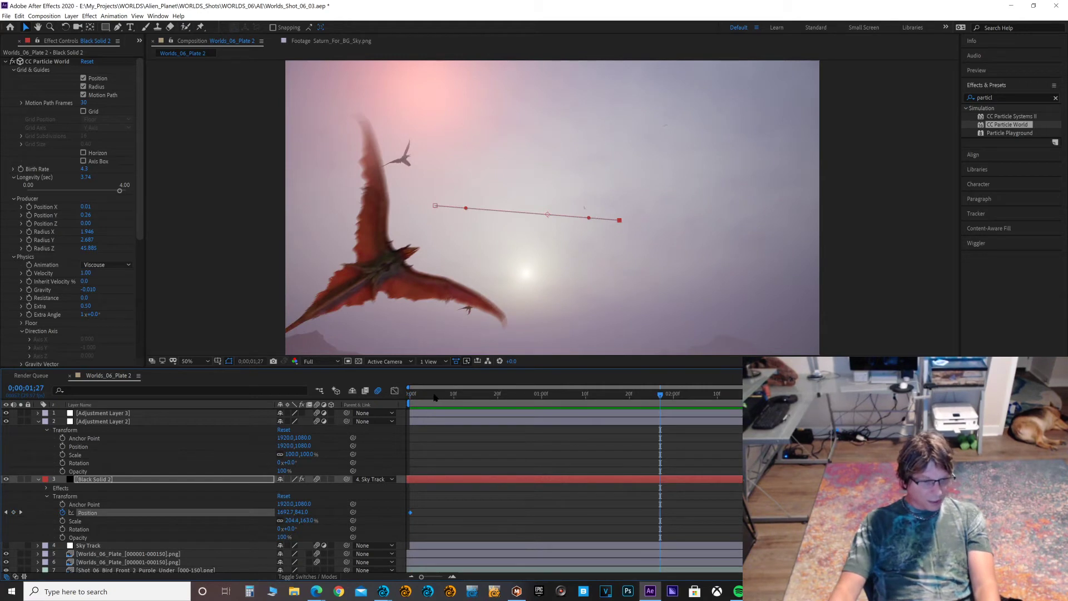
Step: Reduce the first-frame Position X of Black Solid 2 to 1649.0 and preview the move up to 0;00;03;18
{"action": "left_click_drag", "start_coordinate": [434, 397], "coordinate": [403, 400]}
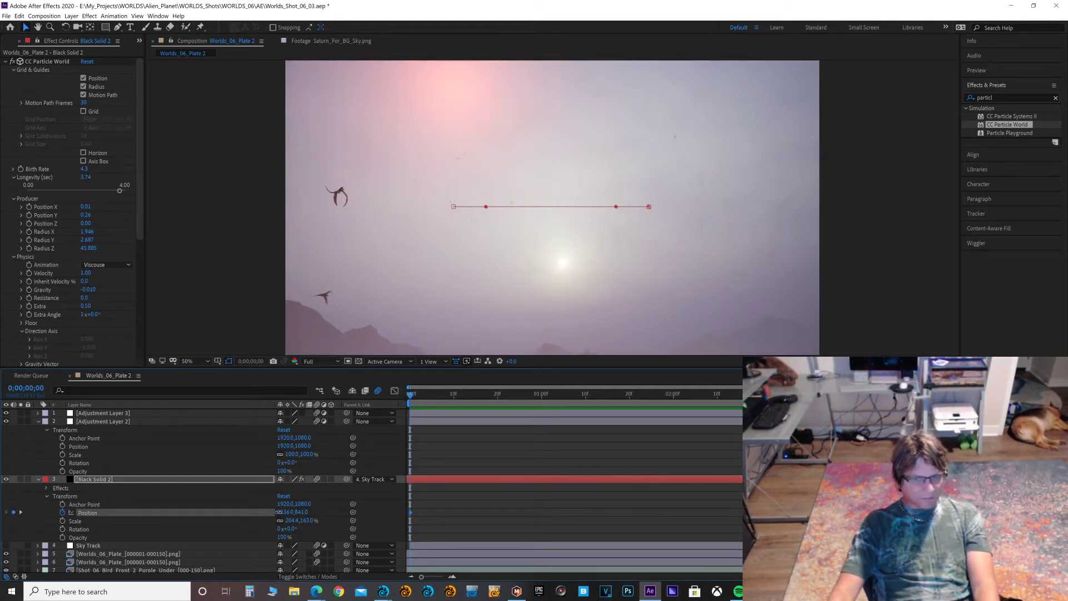
{"action": "left_click_drag", "start_coordinate": [279, 512], "coordinate": [232, 521]}
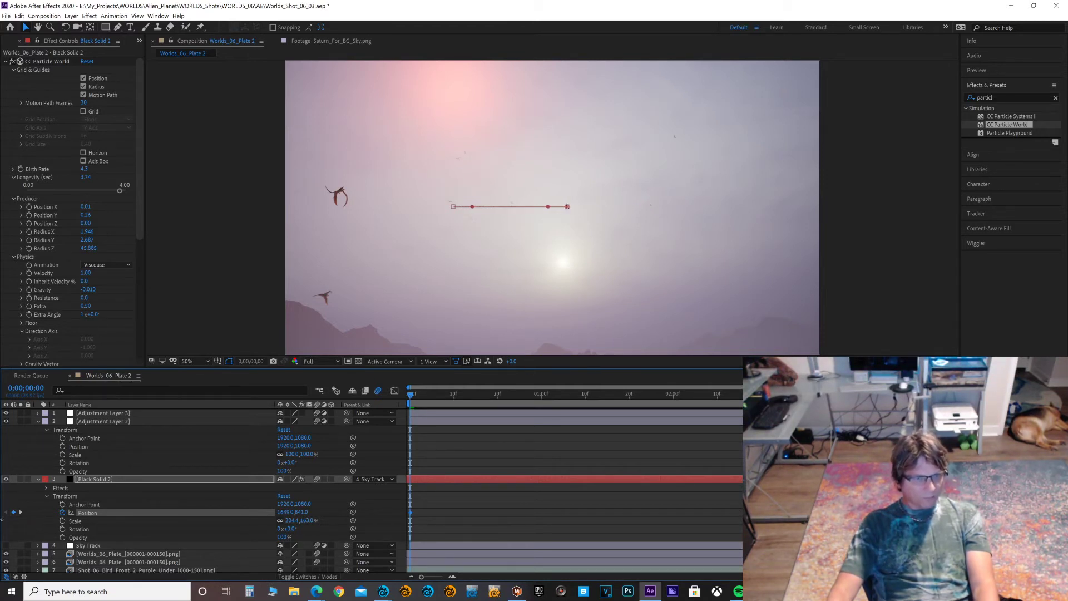
{"action": "key", "text": "space"}
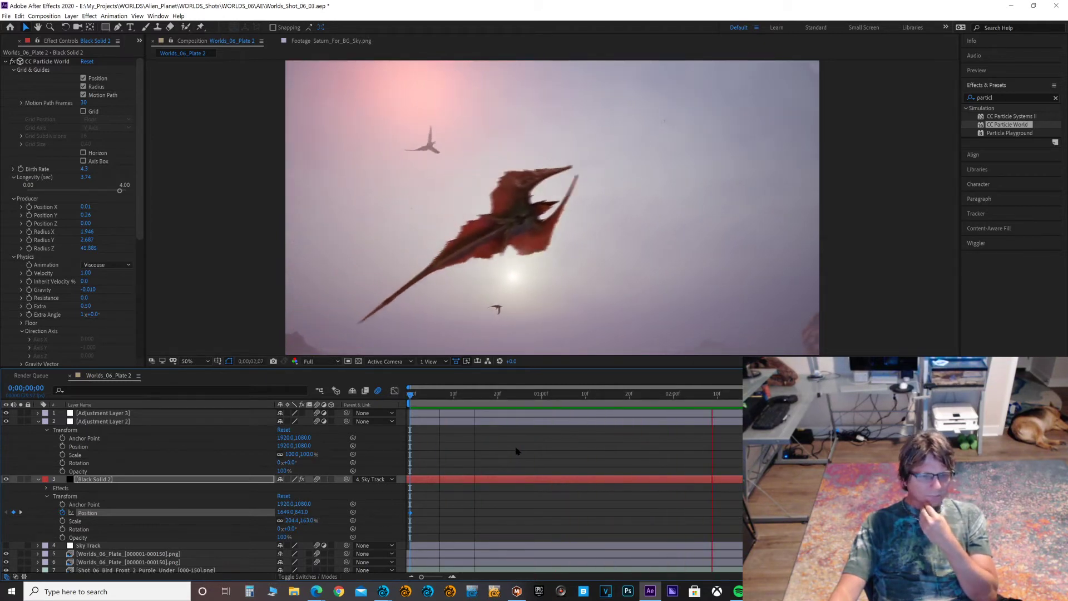
{"action": "key", "text": "space"}
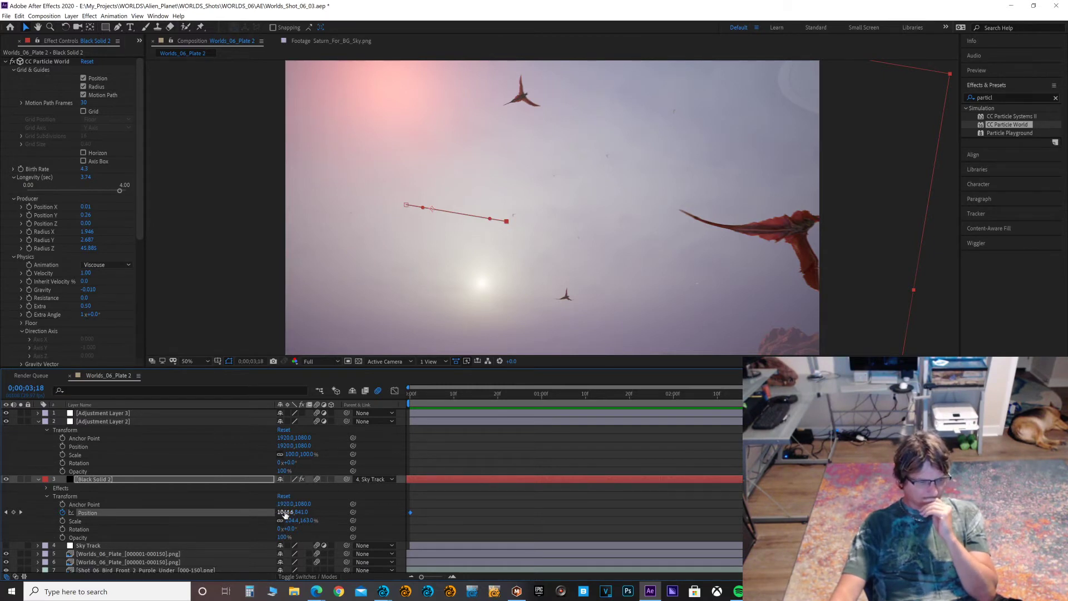
Step: Try a Position X of 2843.6 for Black Solid 2 at 0;00;03;18 and delete the added keyframe
{"action": "mouse_move", "coordinate": [284, 512]}
{"action": "left_mouse_down"}
{"action": "mouse_move", "coordinate": [345, 512]}
{"action": "mouse_move", "coordinate": [233, 512]}
{"action": "mouse_move", "coordinate": [314, 512]}
{"action": "mouse_move", "coordinate": [290, 512]}
{"action": "left_mouse_up"}
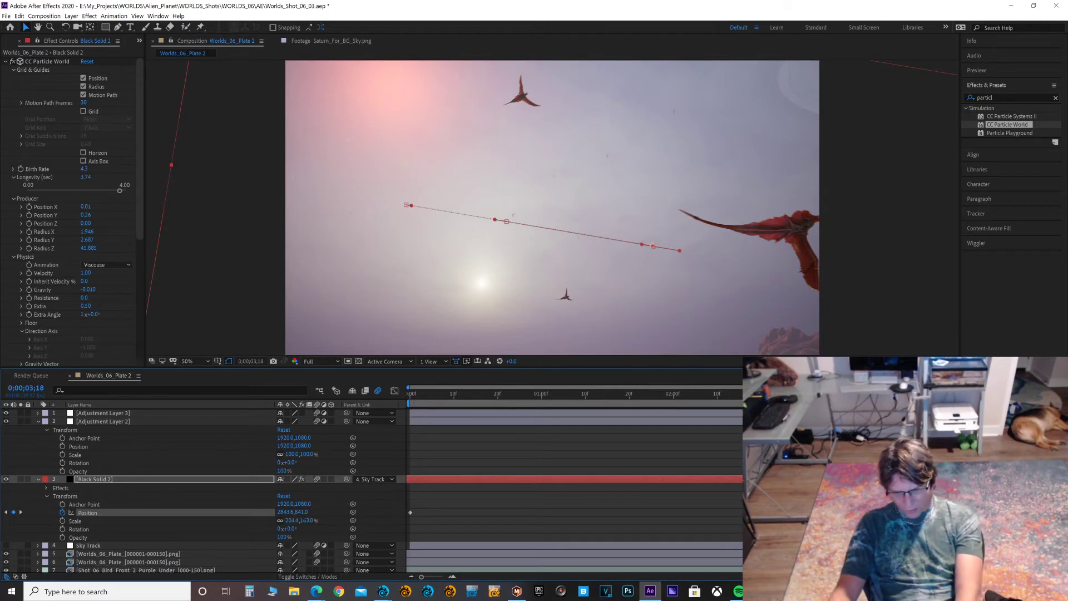
{"action": "key", "text": "Delete"}
Step: Set the Position X keyframe of Black Solid 2 at the first frame to 3160.0
{"action": "left_click_drag", "start_coordinate": [431, 395], "coordinate": [409, 397]}
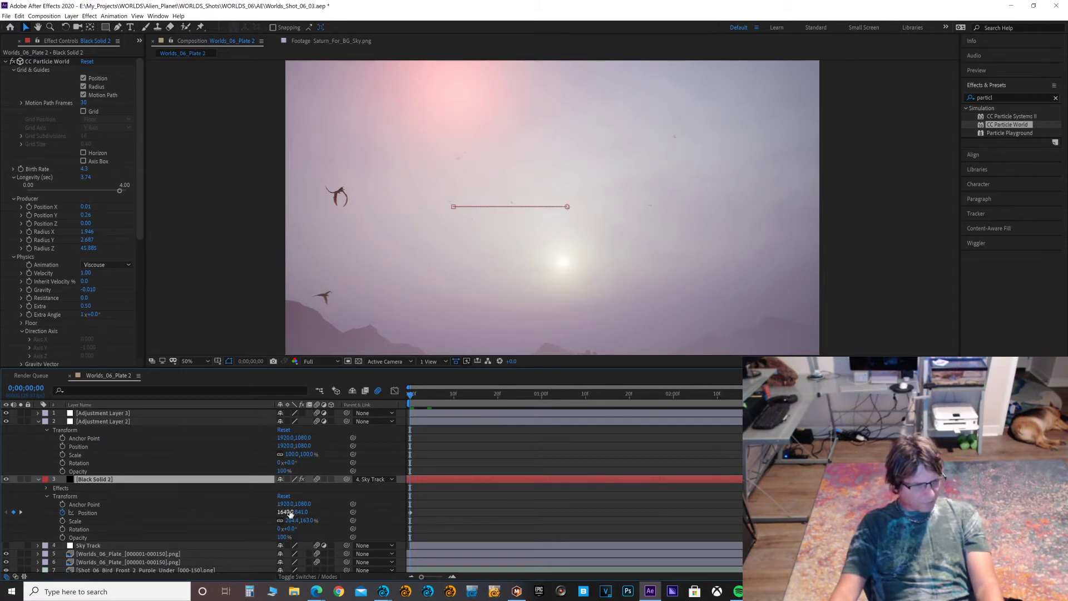
{"action": "left_click_drag", "start_coordinate": [329, 510], "coordinate": [421, 515]}
{"action": "left_click_drag", "start_coordinate": [533, 520], "coordinate": [669, 527]}
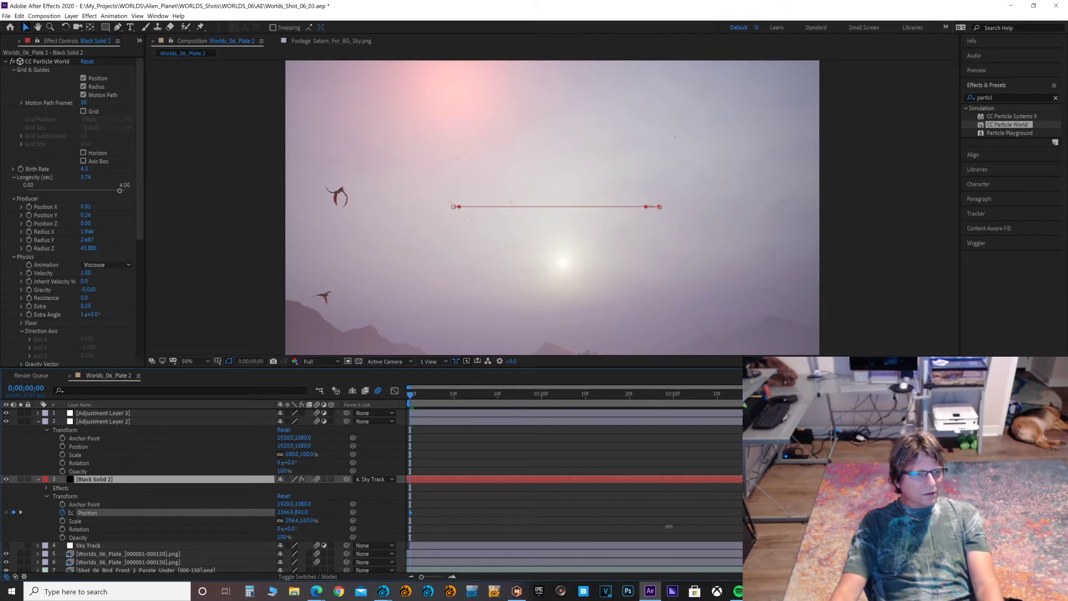
{"action": "left_click_drag", "start_coordinate": [762, 530], "coordinate": [1001, 541]}
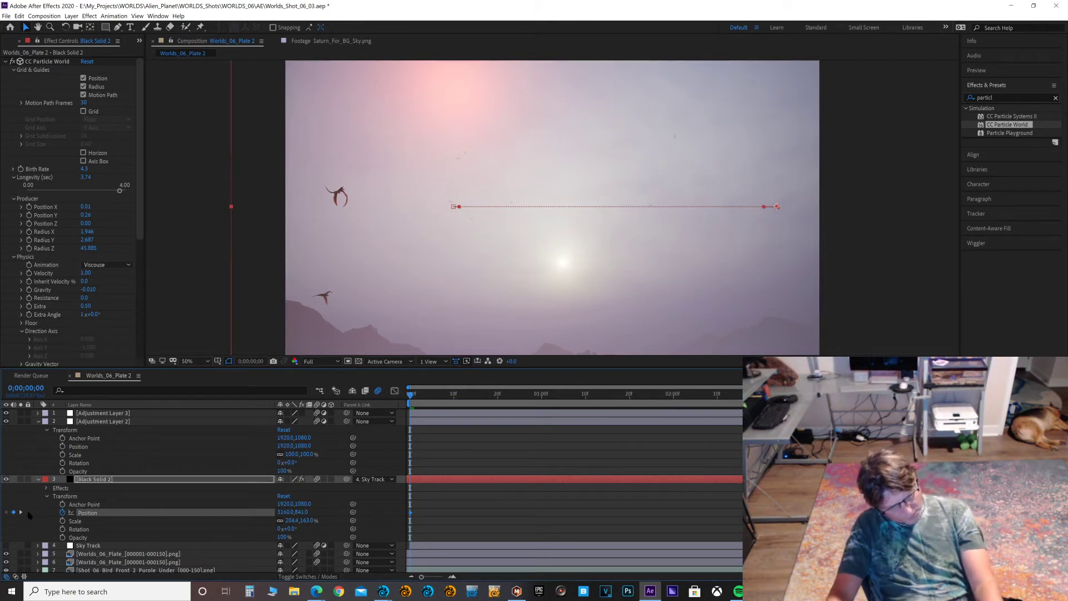
Step: Check the end Position keyframe at 0;00;04;26 and preview the faster drift from the first frame, stopping at 0;00;00;20
{"action": "left_click", "coordinate": [21, 512]}
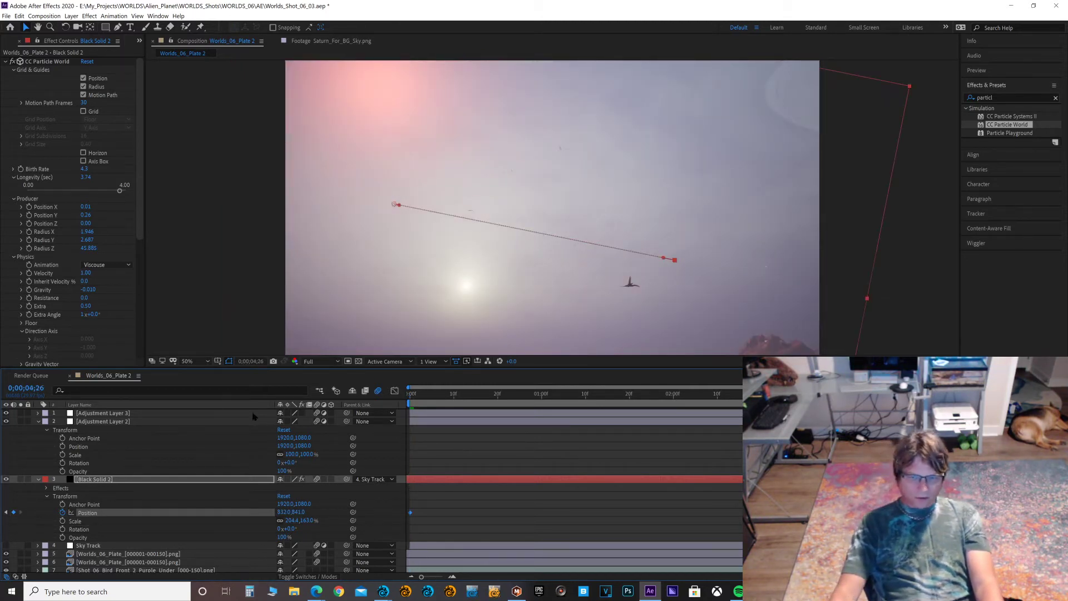
{"action": "left_click", "coordinate": [412, 399]}
{"action": "key", "text": "space"}
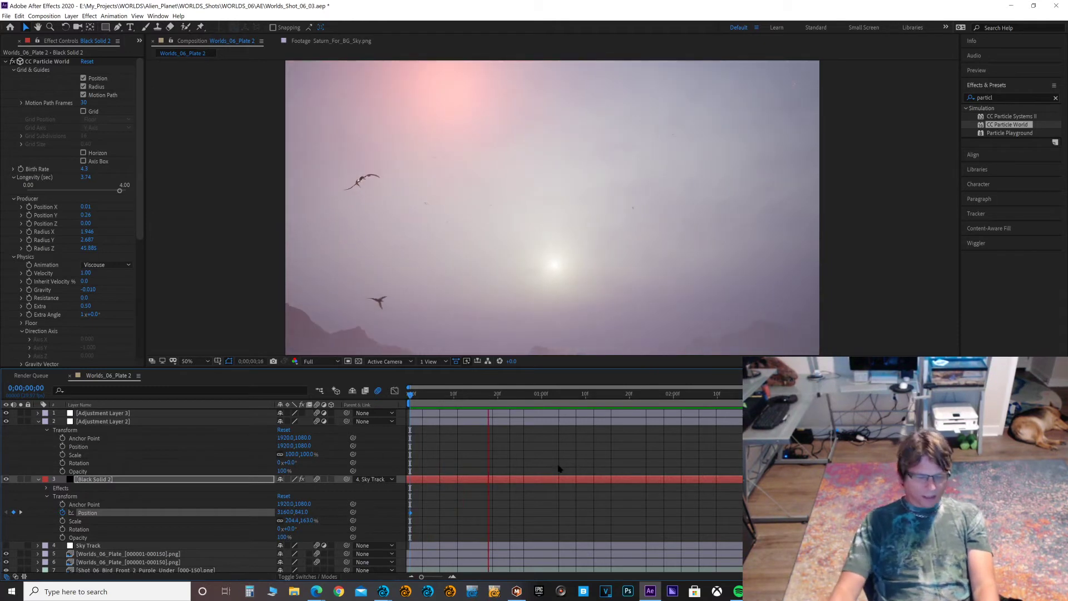
{"action": "key", "text": "space"}
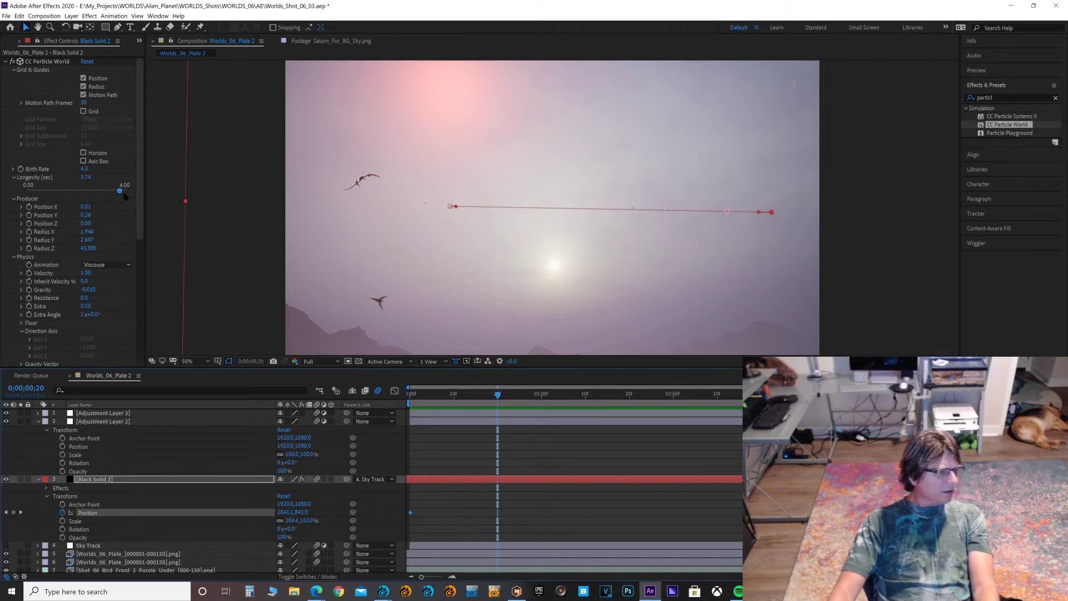
Step: Set both the Birth Size and Death Size of the CC Particle World particles to 0.035
{"action": "scroll", "coordinate": [135, 247], "scroll_direction": "down", "scroll_amount": 3}
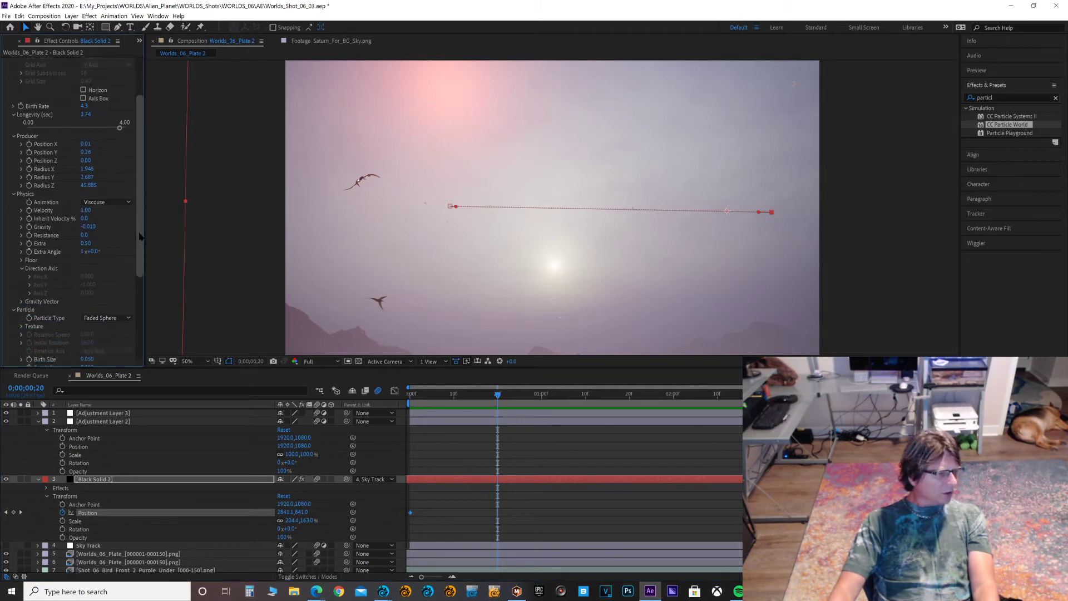
{"action": "scroll", "coordinate": [134, 247], "scroll_direction": "down", "scroll_amount": 4}
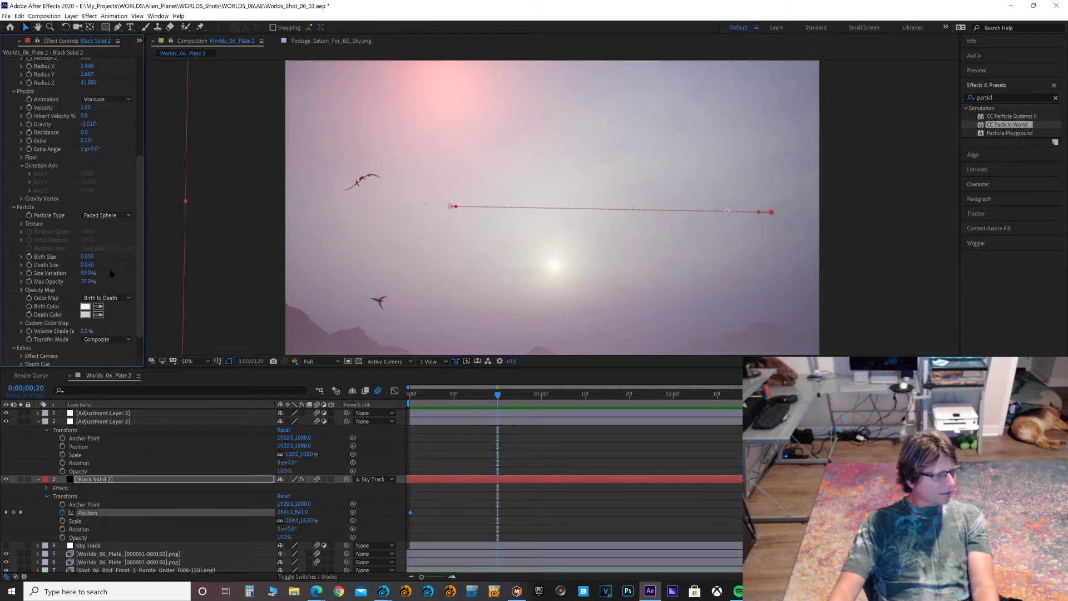
{"action": "left_click", "coordinate": [90, 257]}
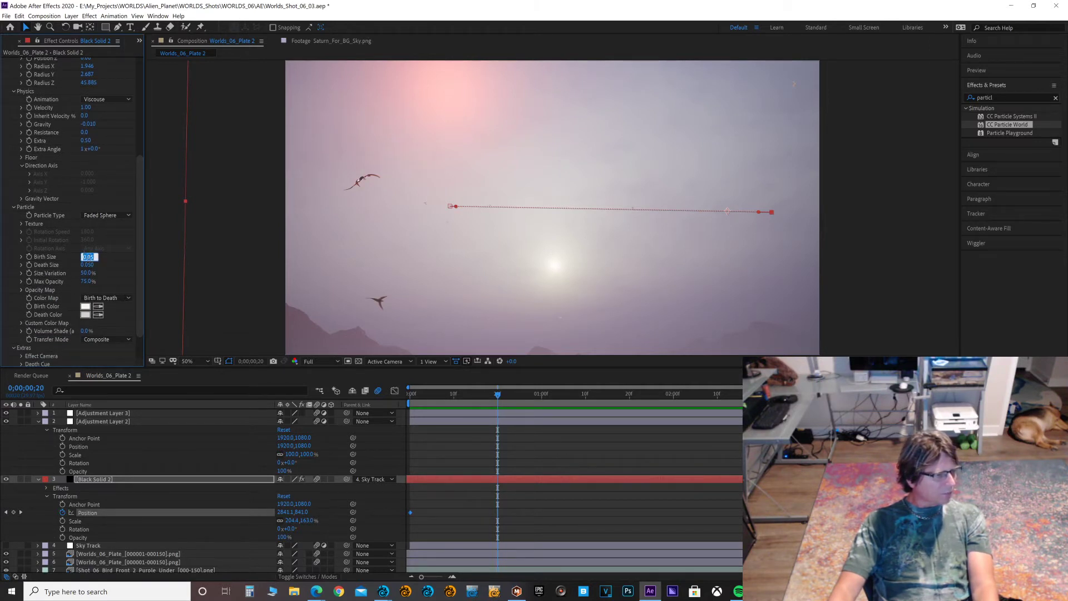
{"action": "type", "text": "0.03"}
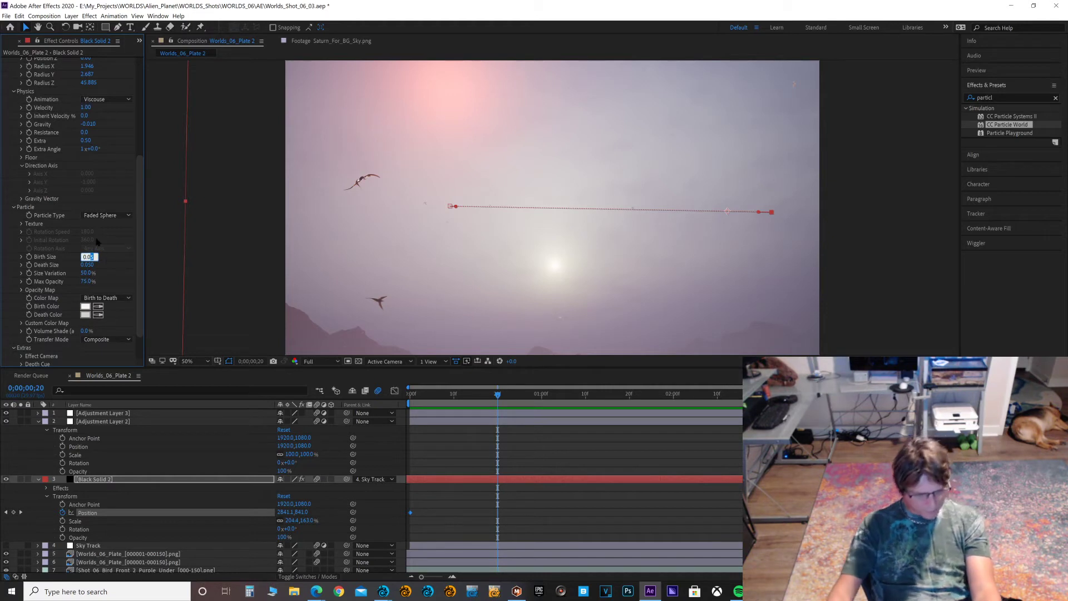
{"action": "type", "text": "5"}
{"action": "key", "text": "Return"}
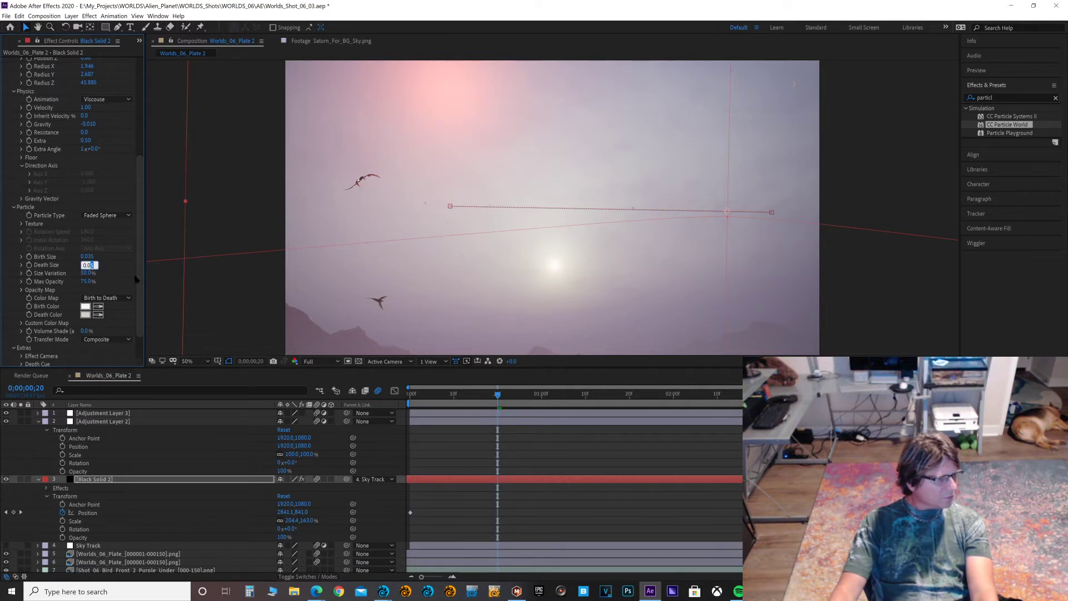
{"action": "key", "text": "Return"}
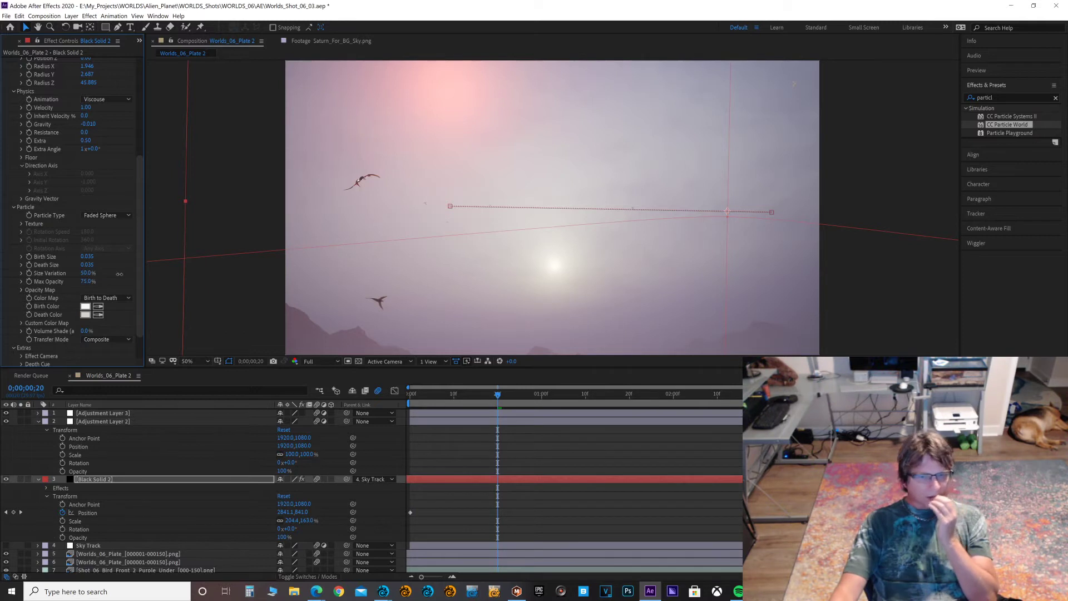
Step: Set the particles' Size Variation to 100% and Transfer Mode to Screen, and check the result at 0;00;02;08
{"action": "left_click_drag", "start_coordinate": [119, 273], "coordinate": [1065, 230]}
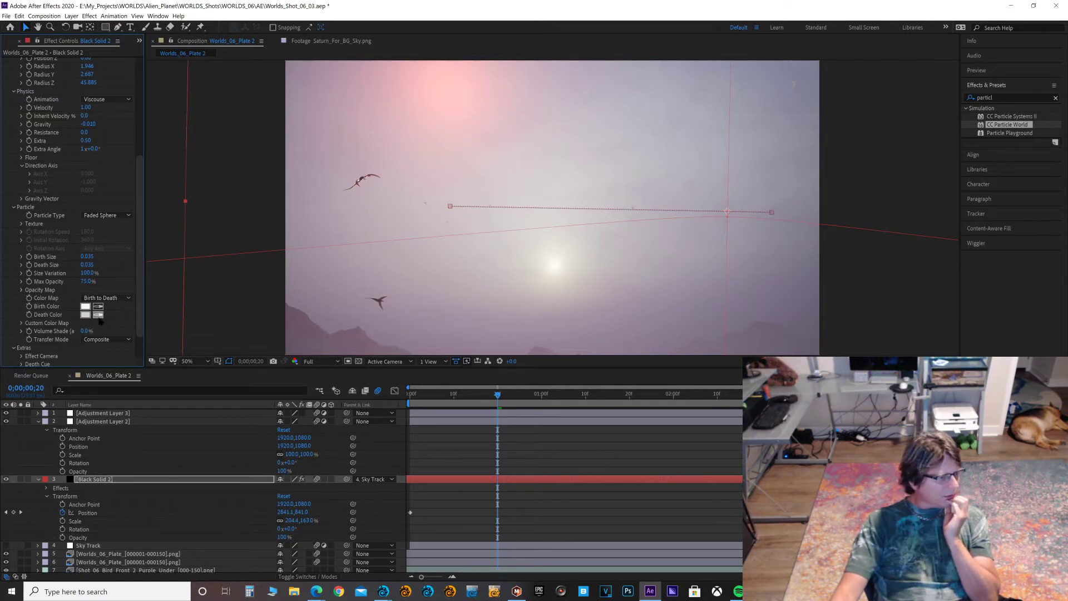
{"action": "left_click", "coordinate": [121, 340]}
{"action": "left_click", "coordinate": [117, 359]}
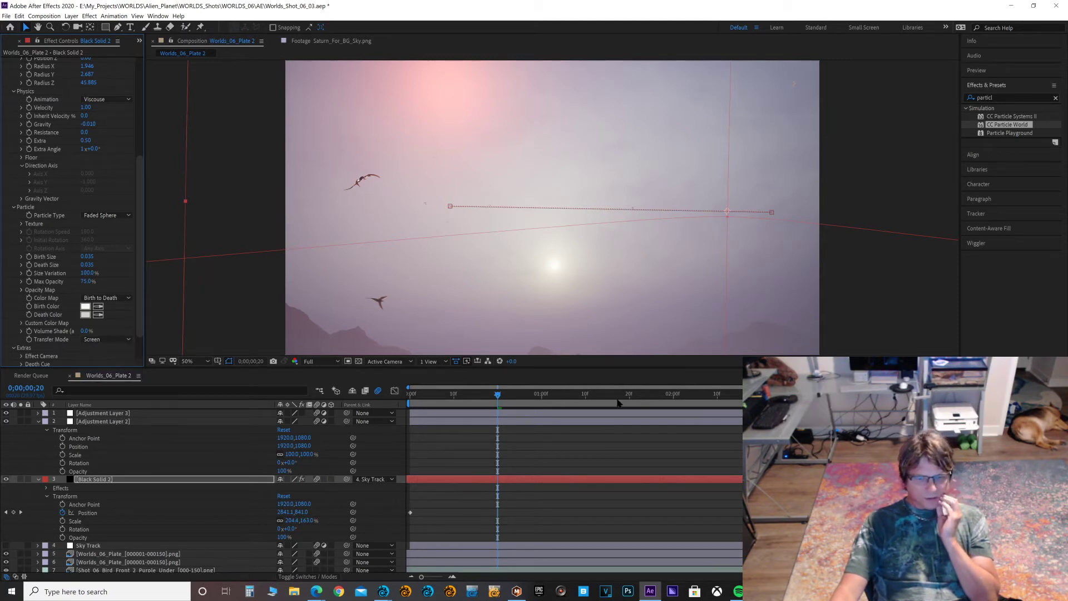
{"action": "left_click_drag", "start_coordinate": [630, 394], "coordinate": [710, 393]}
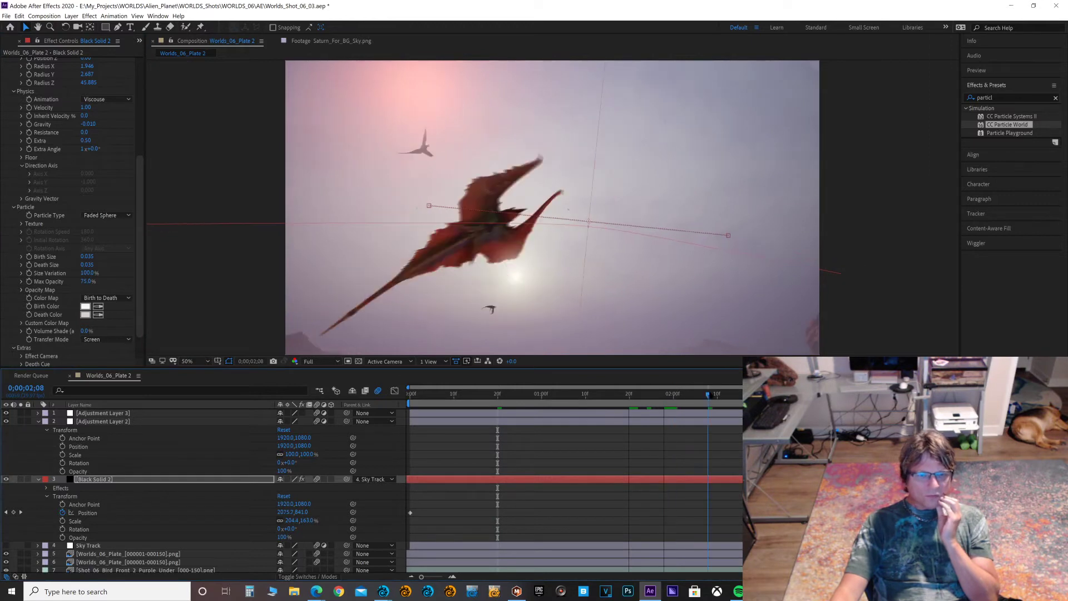
Step: Try the Add Transfer Mode on the CC Particle World particles, and settle on Composite
{"action": "left_click", "coordinate": [94, 340]}
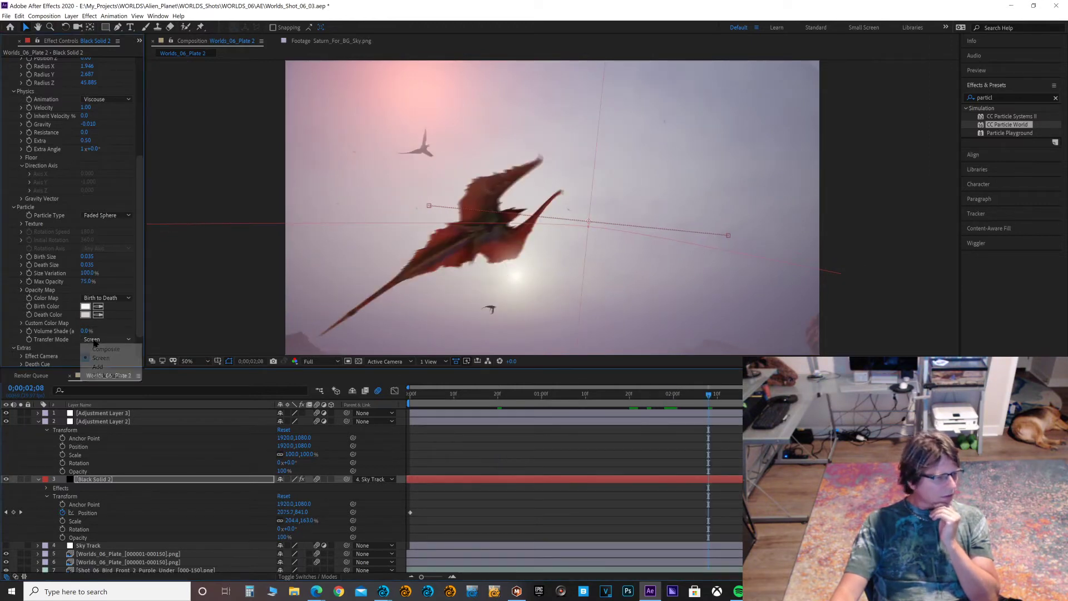
{"action": "left_click", "coordinate": [100, 367]}
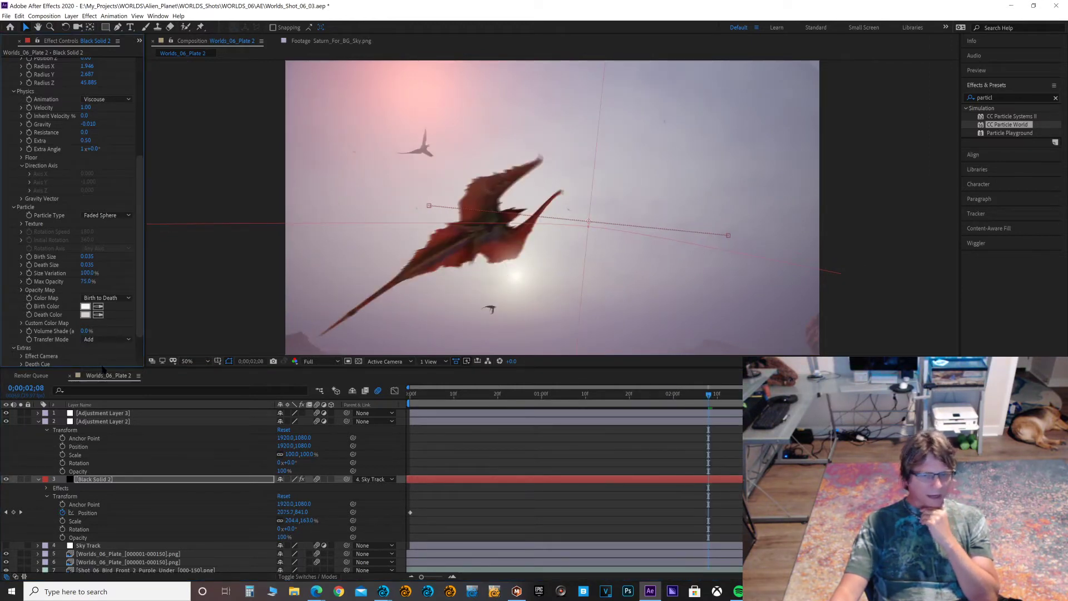
{"action": "left_click", "coordinate": [119, 338]}
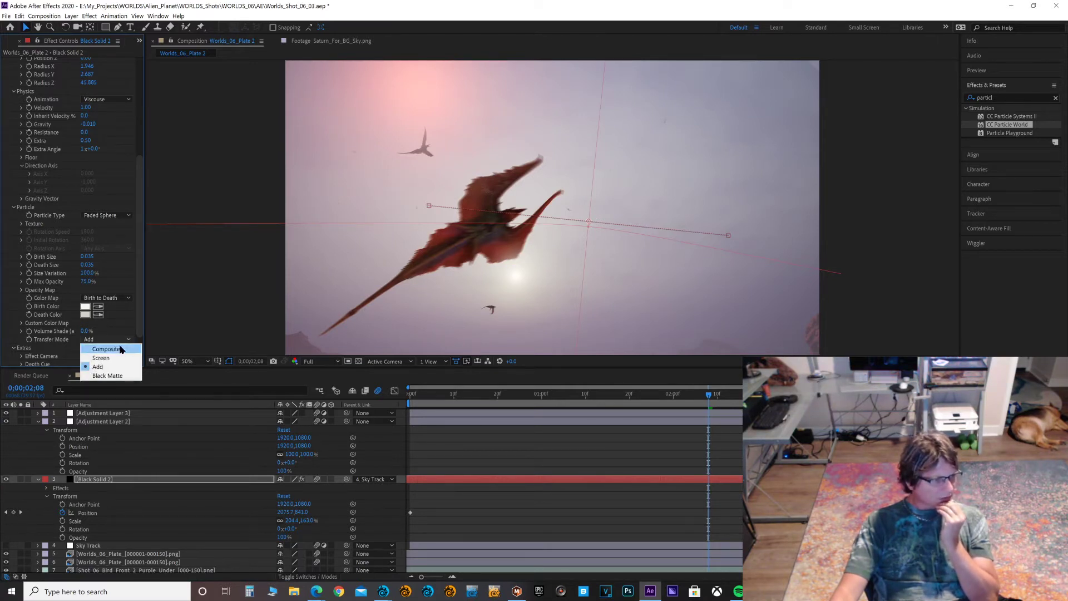
{"action": "left_click", "coordinate": [125, 348]}
Step: Raise the CC Particle World Birth Rate and settle it at about 90
{"action": "left_click_drag", "start_coordinate": [141, 317], "coordinate": [159, 220]}
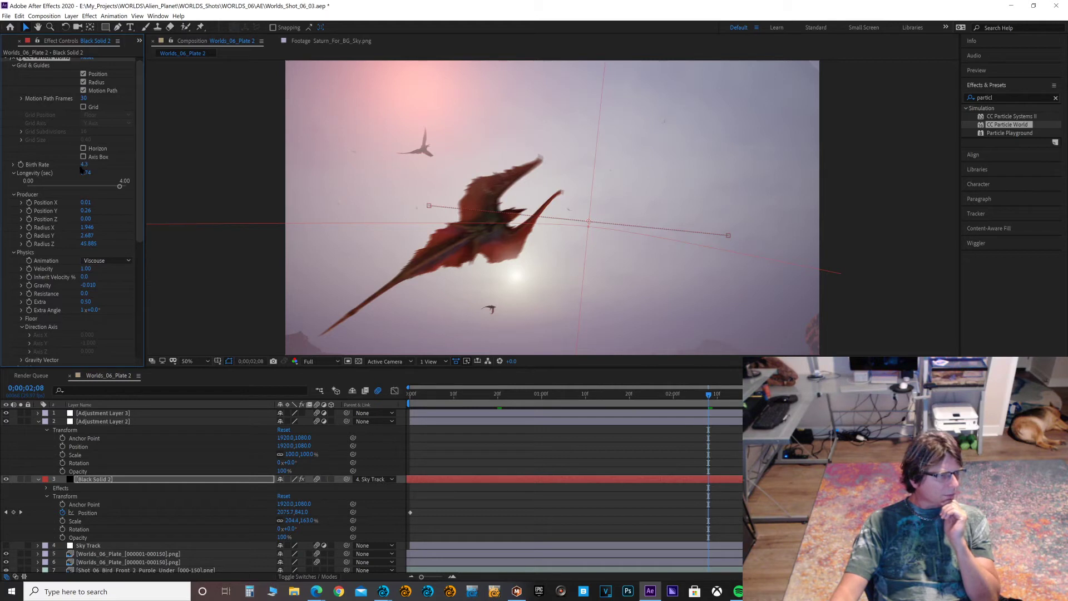
{"action": "left_click_drag", "start_coordinate": [84, 163], "coordinate": [173, 161]}
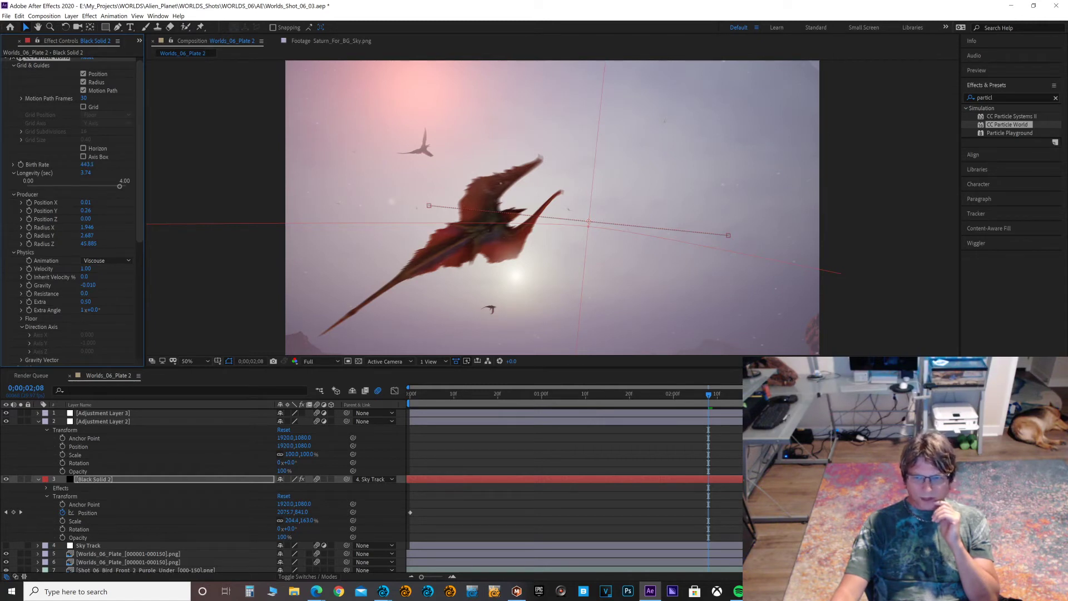
{"action": "left_click_drag", "start_coordinate": [86, 164], "coordinate": [0, 164]}
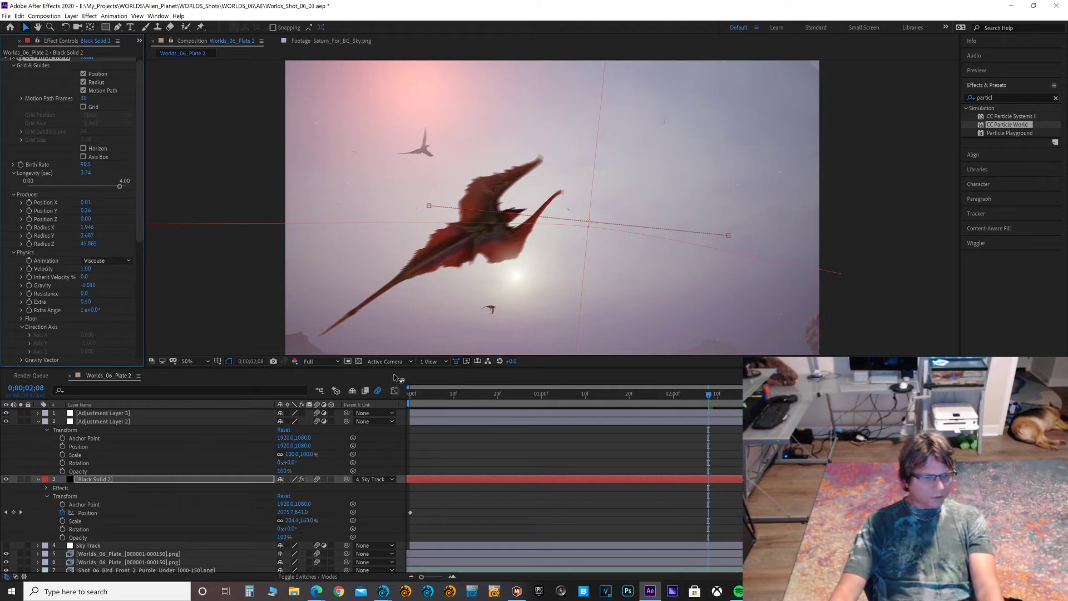
Step: Preview the denser particles from the first frame, stopping at 0;00;04;22
{"action": "left_click", "coordinate": [411, 395]}
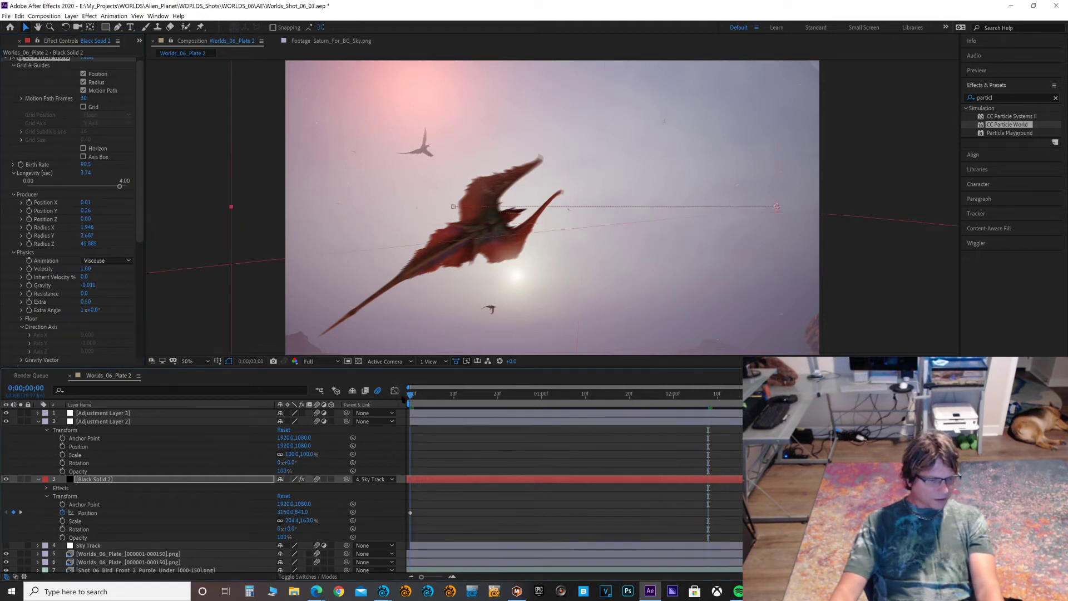
{"action": "key", "text": "space"}
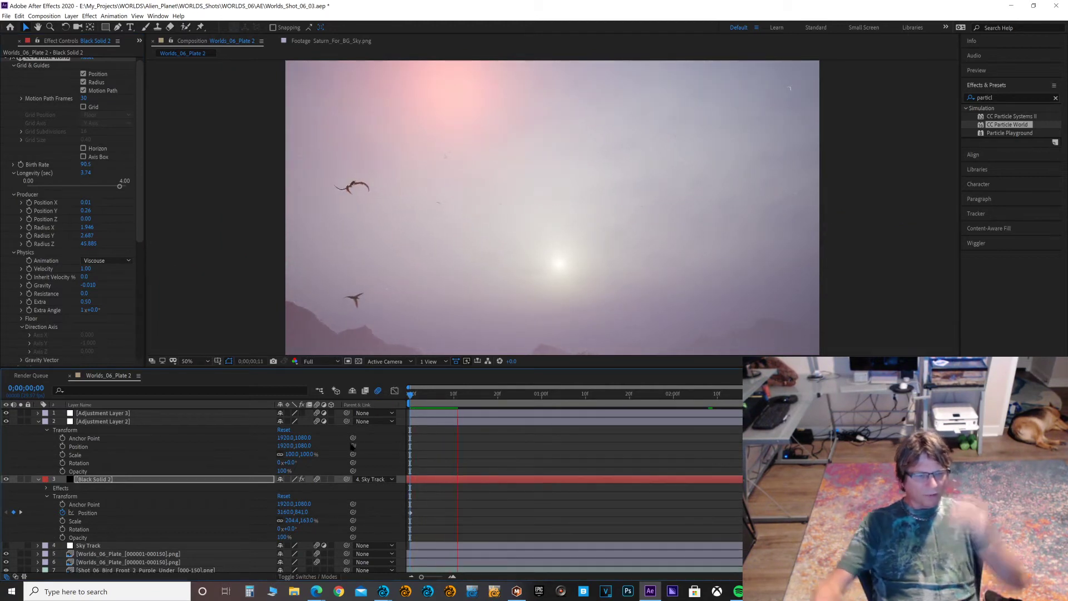
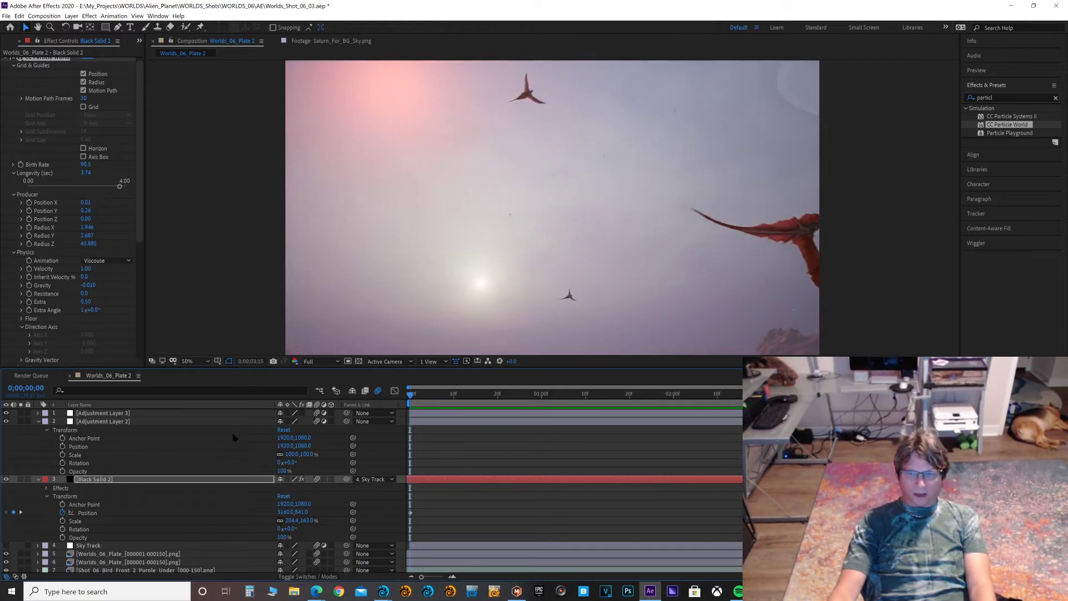
{"action": "key", "text": "space"}
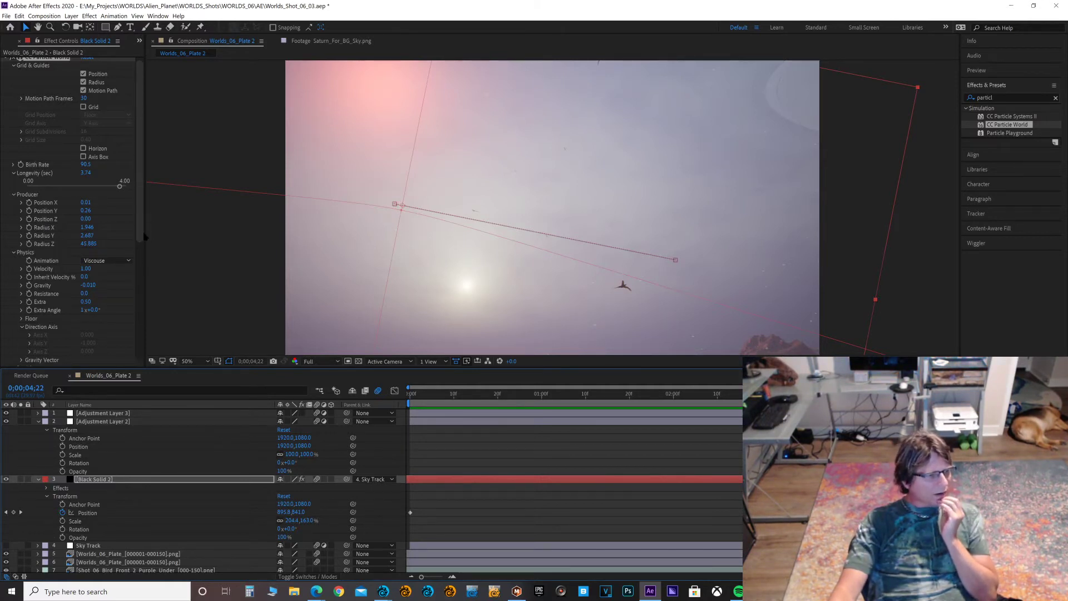
Step: Sample the reddish mountain for the particles' Birth Color and brighten it to the pink CE80A0
{"action": "left_click_drag", "start_coordinate": [140, 234], "coordinate": [149, 360]}
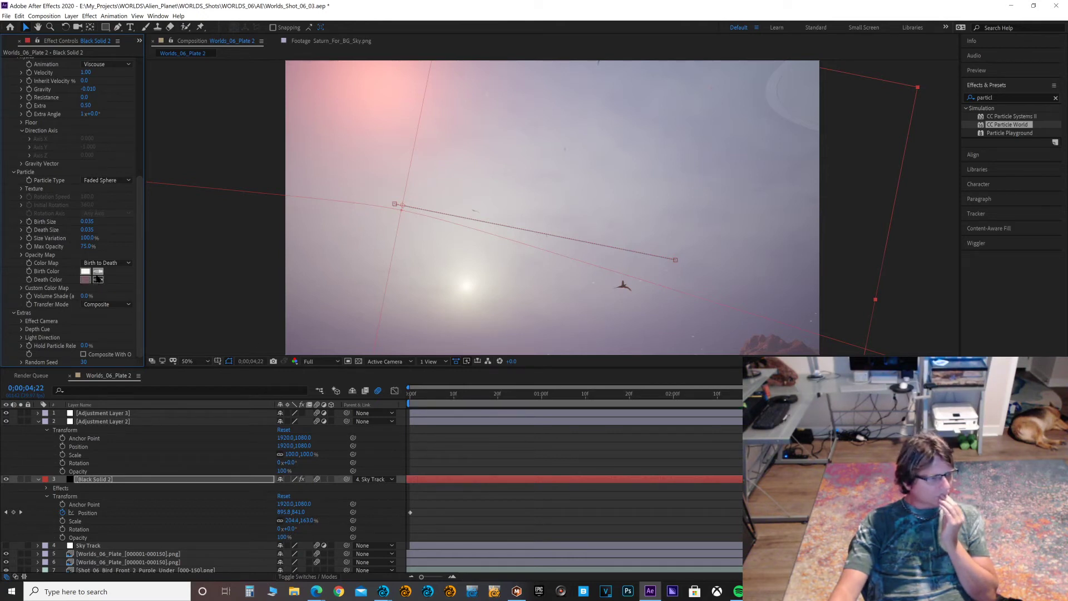
{"action": "left_click", "coordinate": [98, 273]}
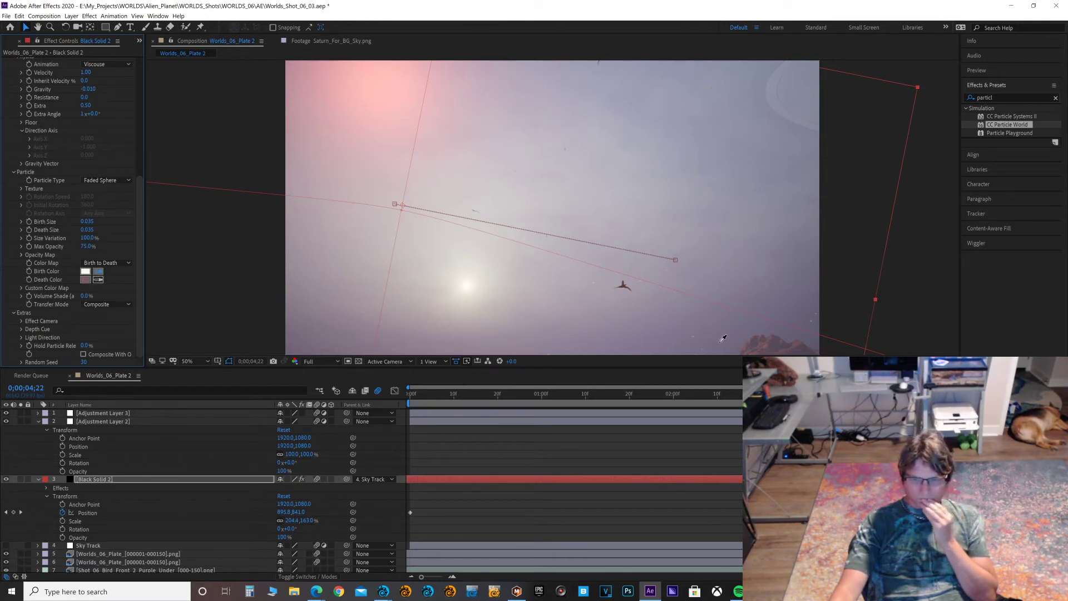
{"action": "left_click", "coordinate": [771, 343]}
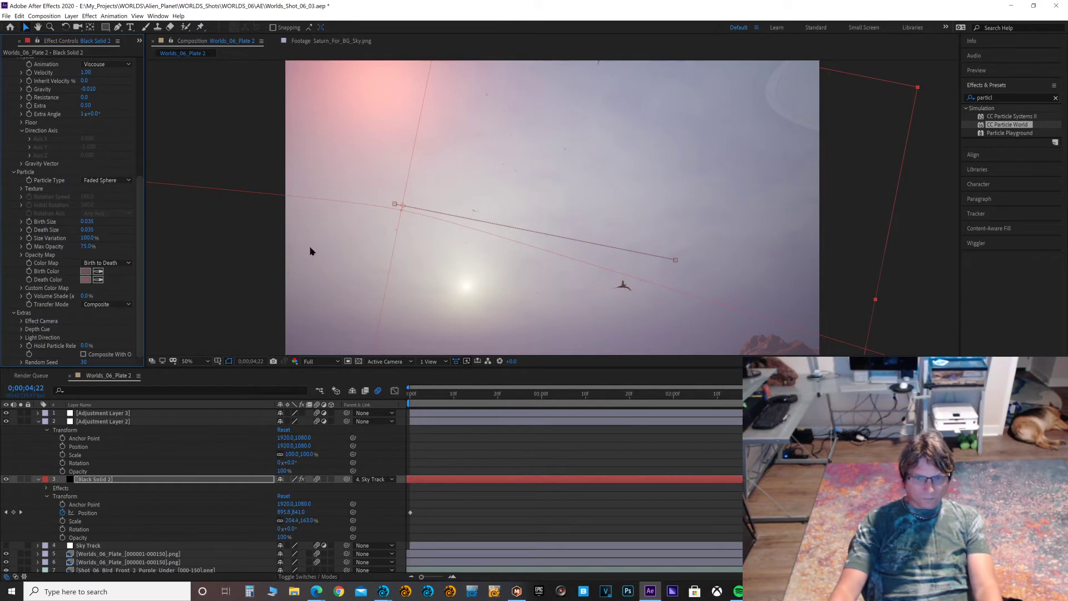
{"action": "left_click", "coordinate": [85, 272]}
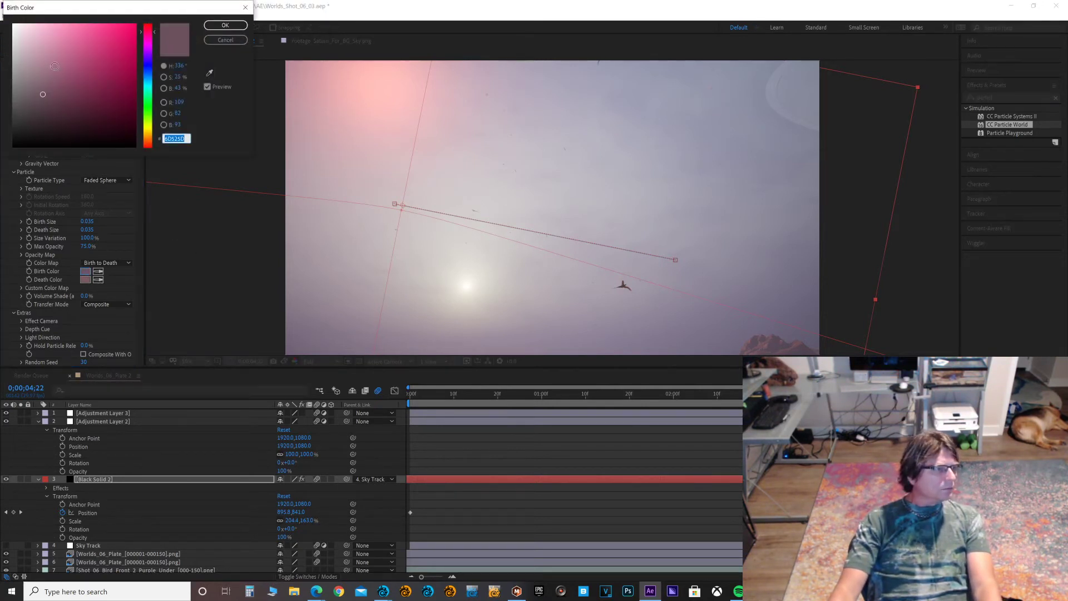
{"action": "left_click_drag", "start_coordinate": [57, 57], "coordinate": [58, 53]}
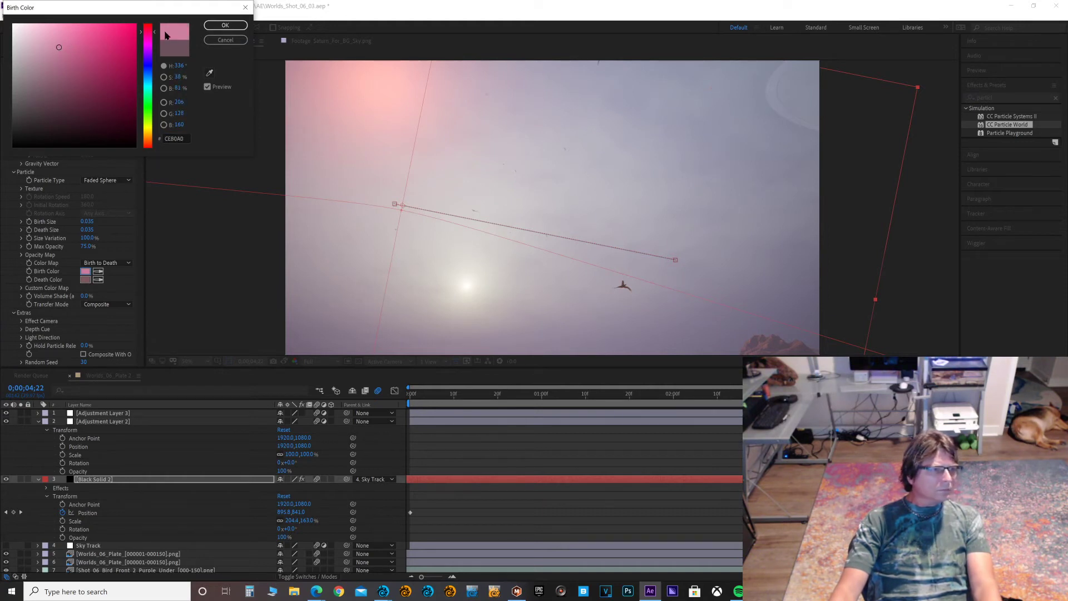
{"action": "left_click", "coordinate": [223, 25]}
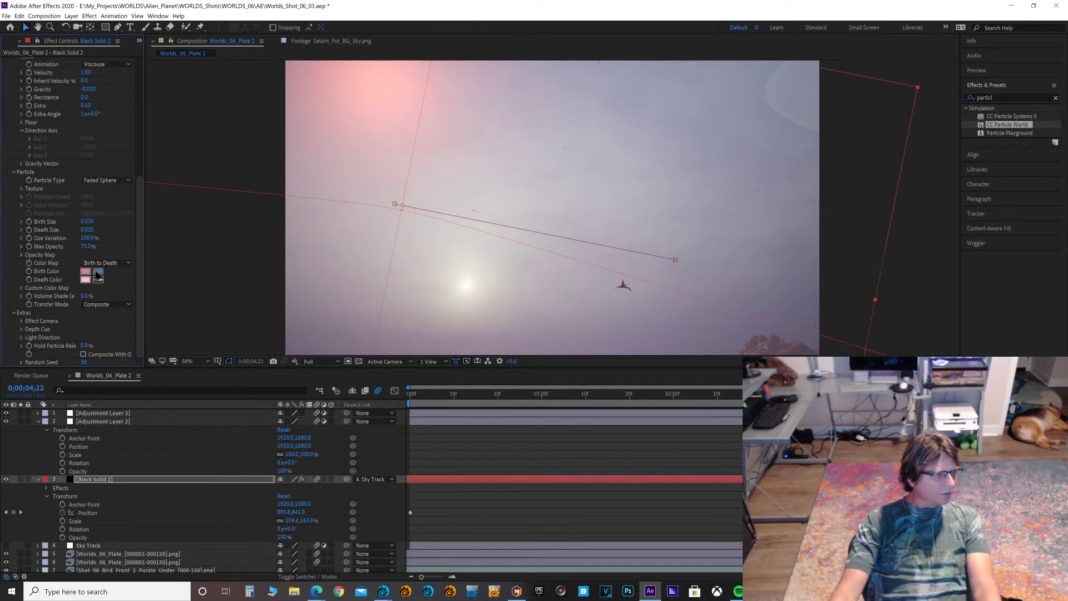
Step: Sample the pink sky glow as the particles' Birth Color and preview the composition from the first frame, stopping at 0;00;03;03
{"action": "left_click", "coordinate": [379, 86]}
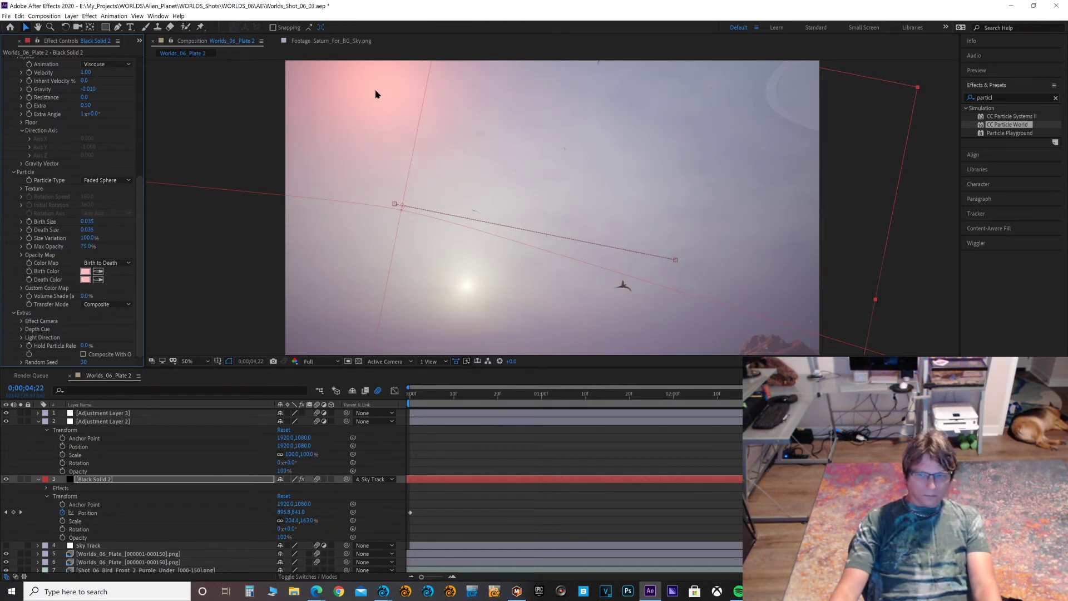
{"action": "left_click", "coordinate": [411, 394]}
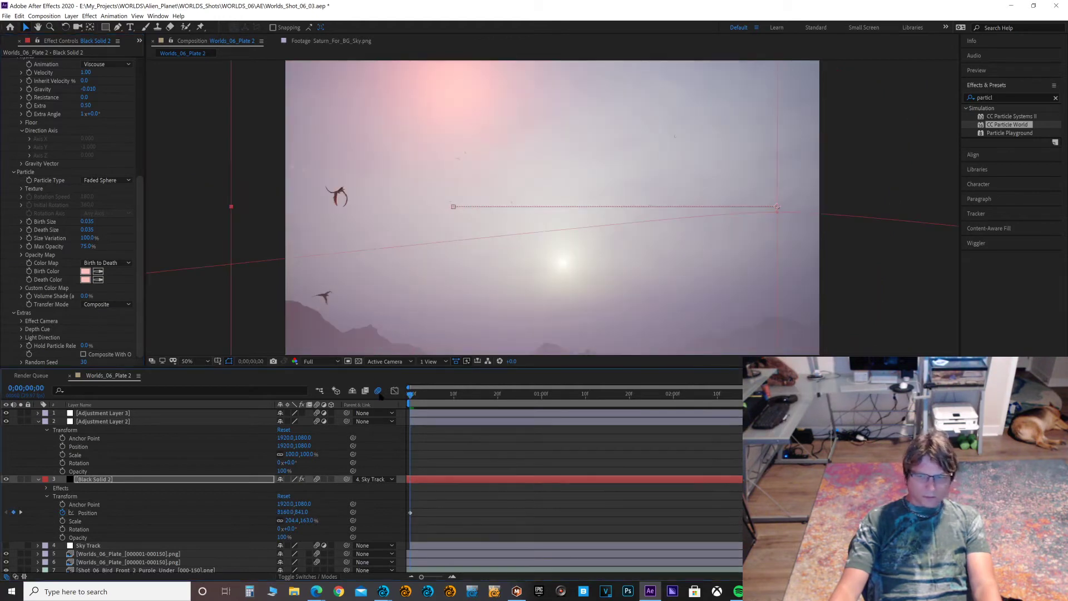
{"action": "key", "text": "space"}
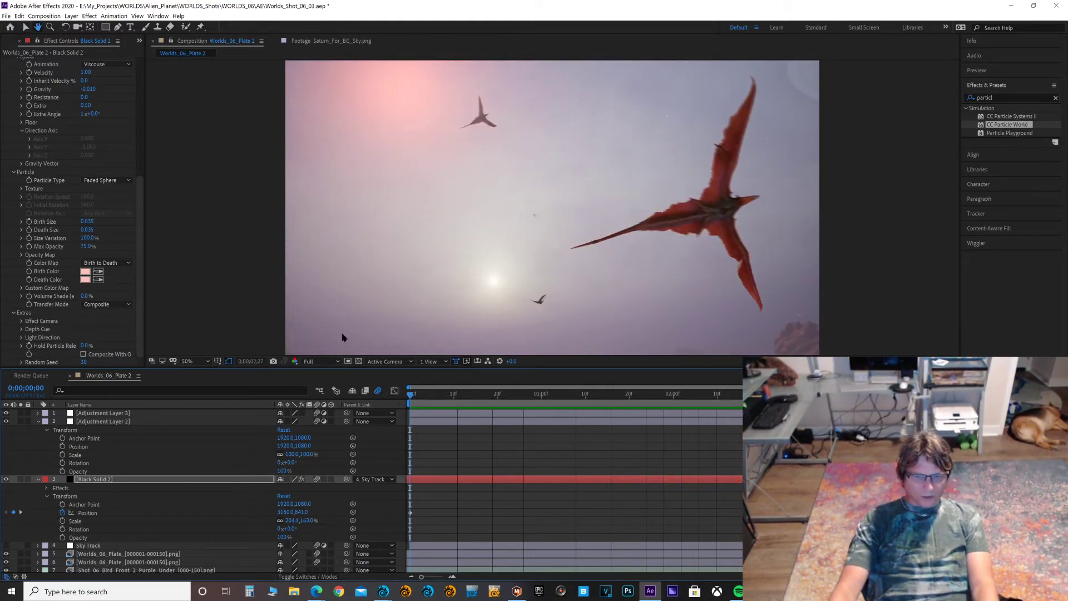
{"action": "key", "text": "space"}
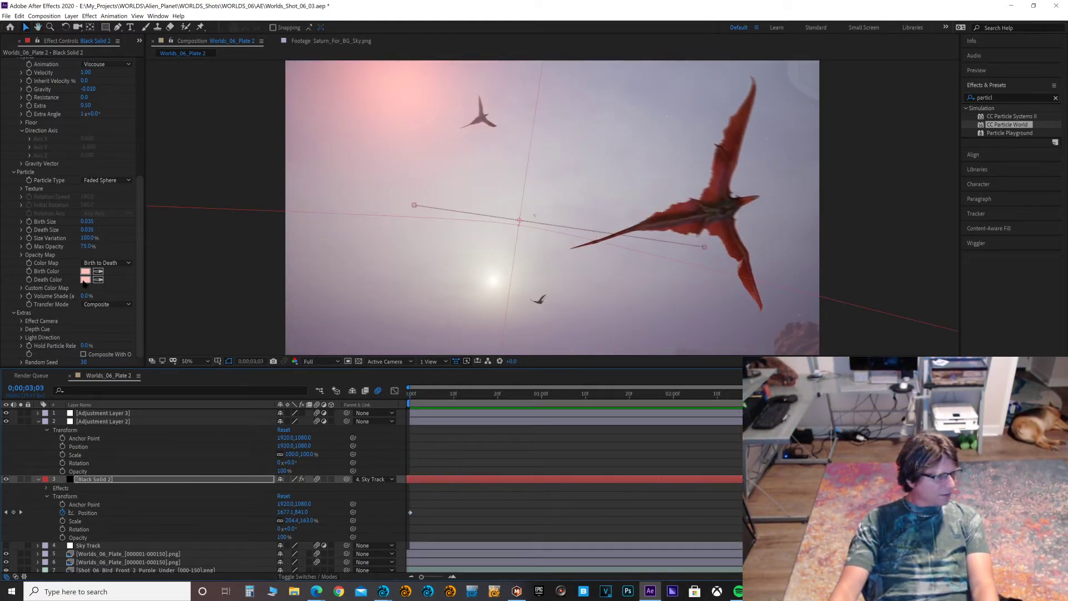
Step: Set the particles' Death Color to the more saturated pink FF9B92
{"action": "left_click", "coordinate": [85, 280]}
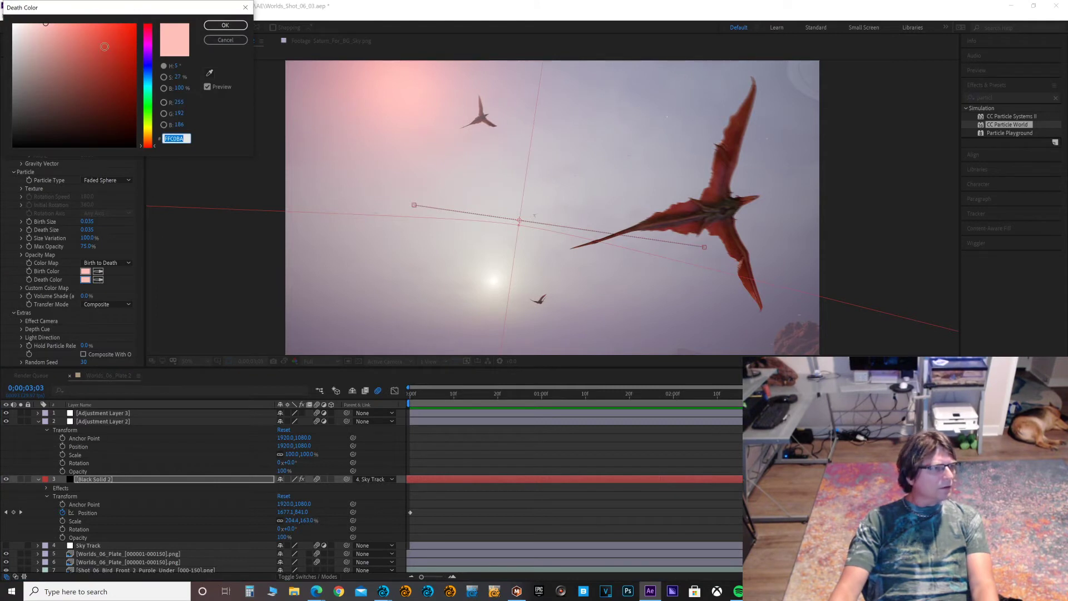
{"action": "mouse_move", "coordinate": [87, 29]}
{"action": "left_mouse_down"}
{"action": "mouse_move", "coordinate": [59, 22]}
{"action": "mouse_move", "coordinate": [60, 9]}
{"action": "left_mouse_up"}
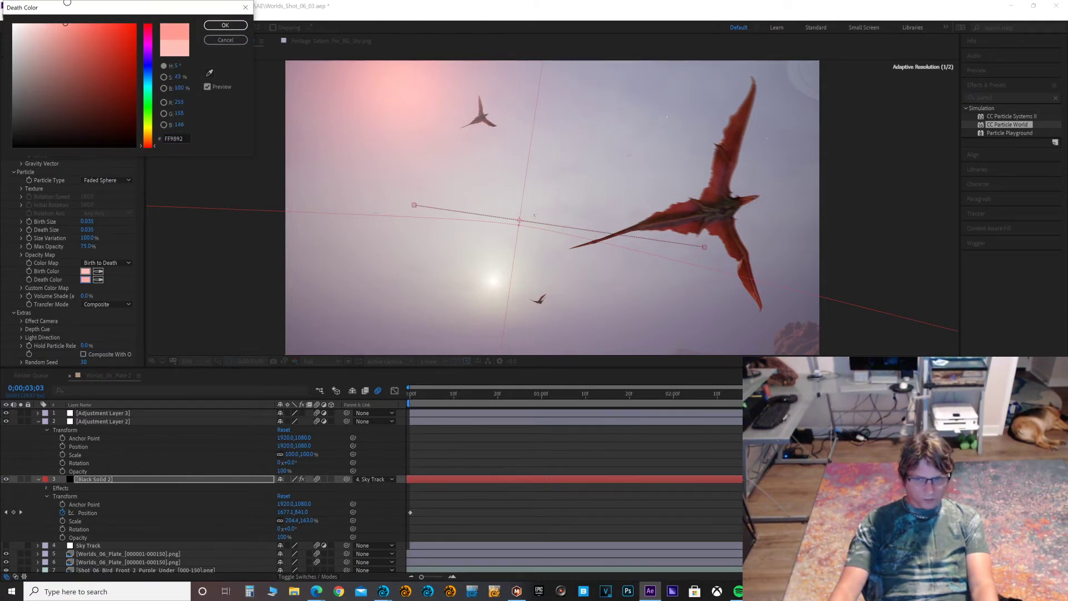
{"action": "left_click", "coordinate": [225, 25]}
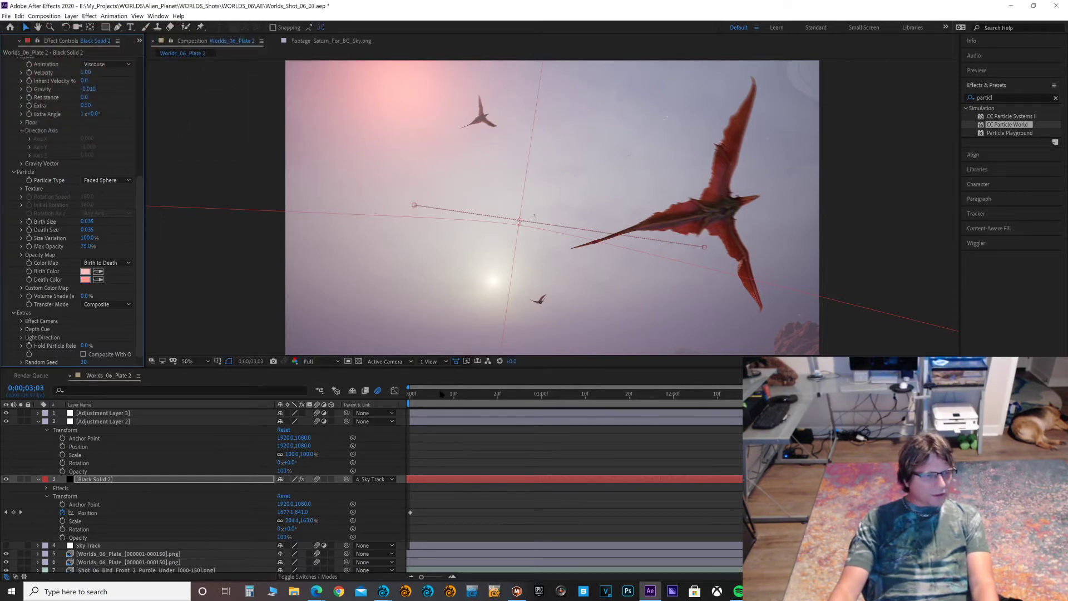
Step: Return to the first frame and lower the particles' Birth Rate to 85.5
{"action": "left_click_drag", "start_coordinate": [432, 394], "coordinate": [396, 391]}
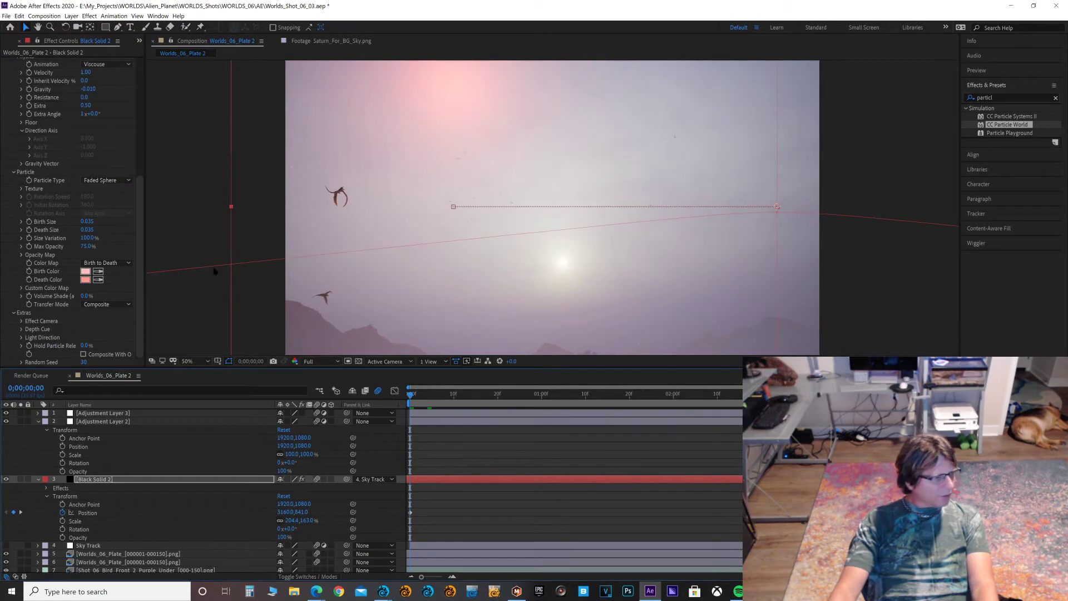
{"action": "left_click_drag", "start_coordinate": [144, 212], "coordinate": [143, 133]}
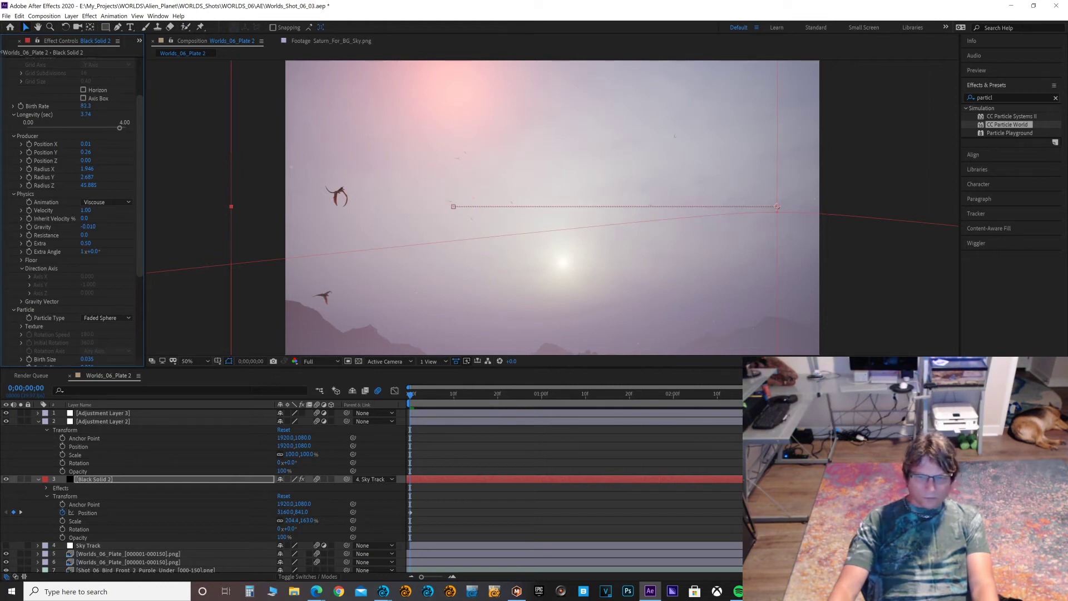
{"action": "left_click_drag", "start_coordinate": [2, 52], "coordinate": [2, 46]}
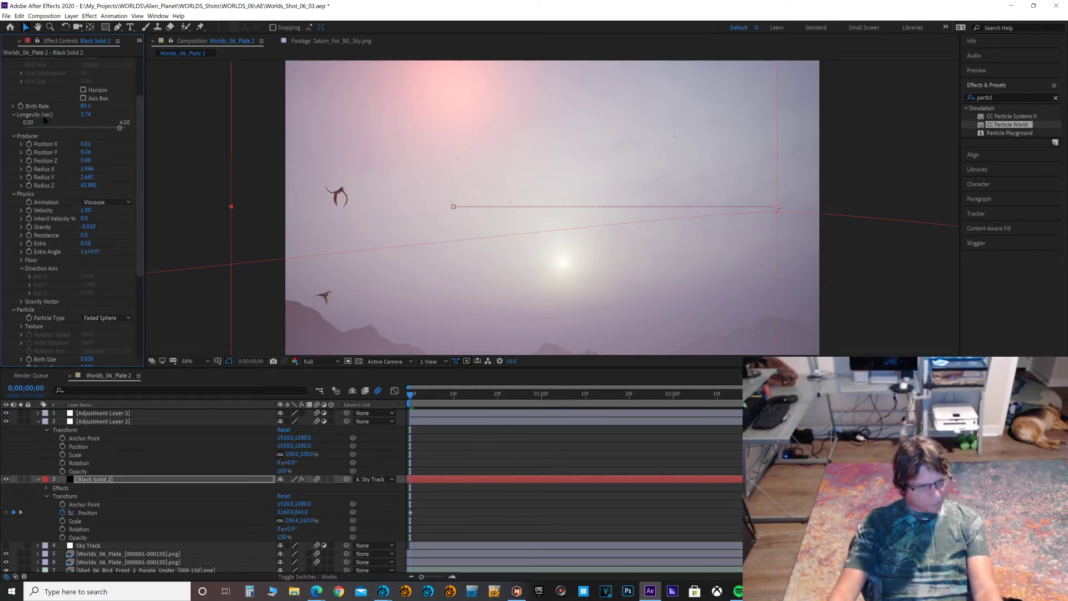
Step: Collapse the properties of Black Solid 2 and open the Wigglerama settings of Adjustment Layer 3, with a taller composition view
{"action": "left_click", "coordinate": [38, 479]}
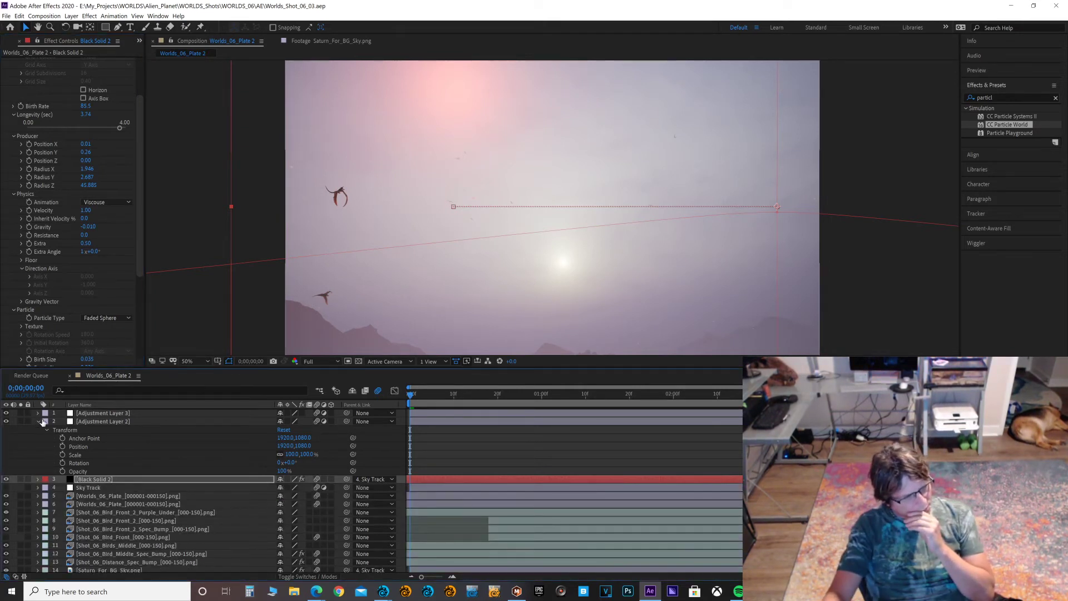
{"action": "key", "text": "F2"}
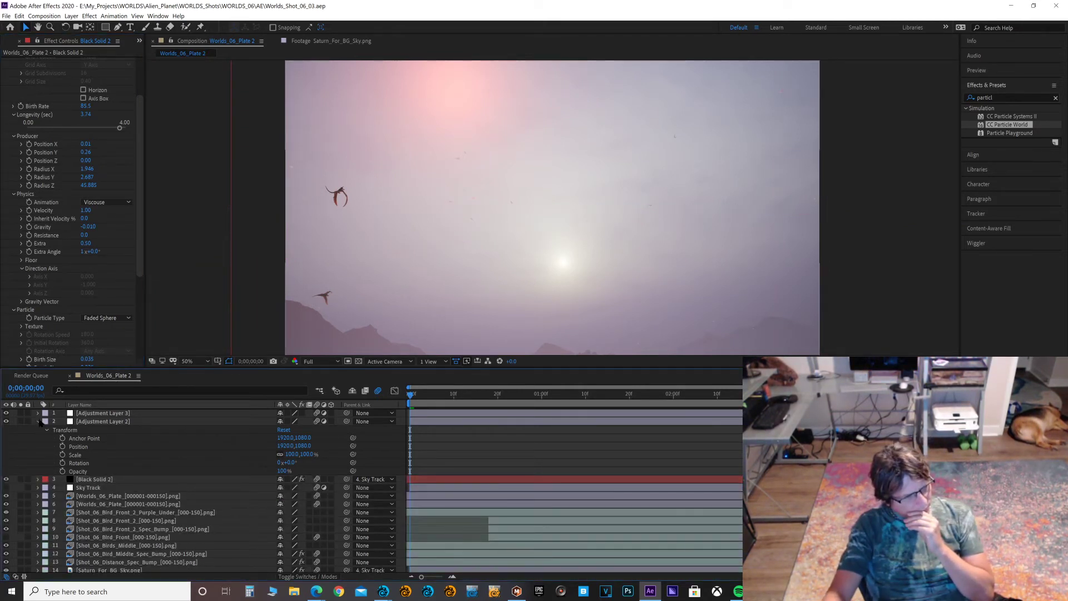
{"action": "left_click", "coordinate": [107, 423]}
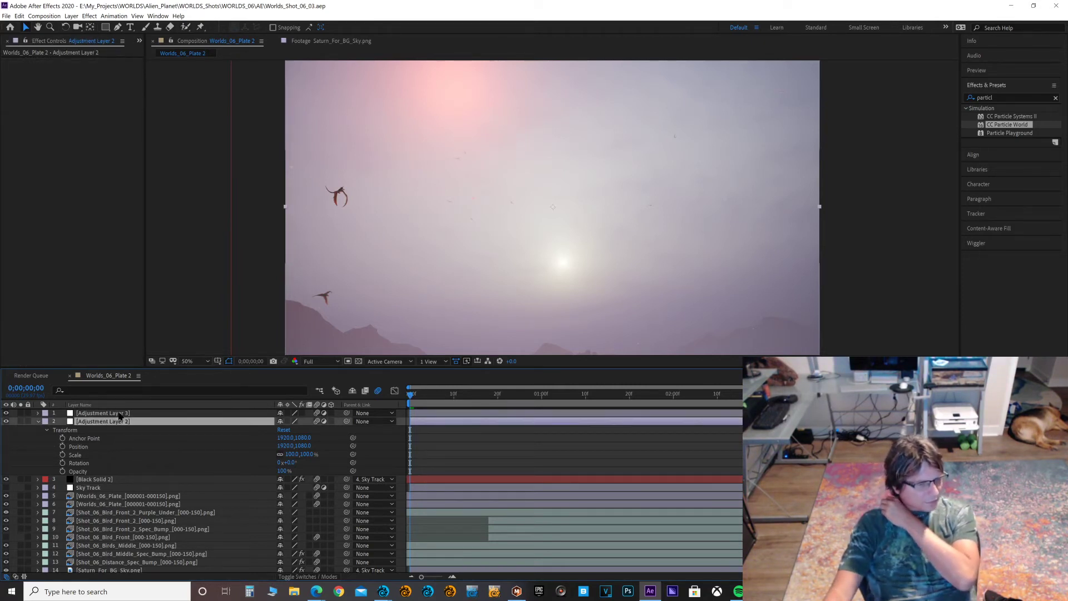
{"action": "left_click", "coordinate": [119, 414]}
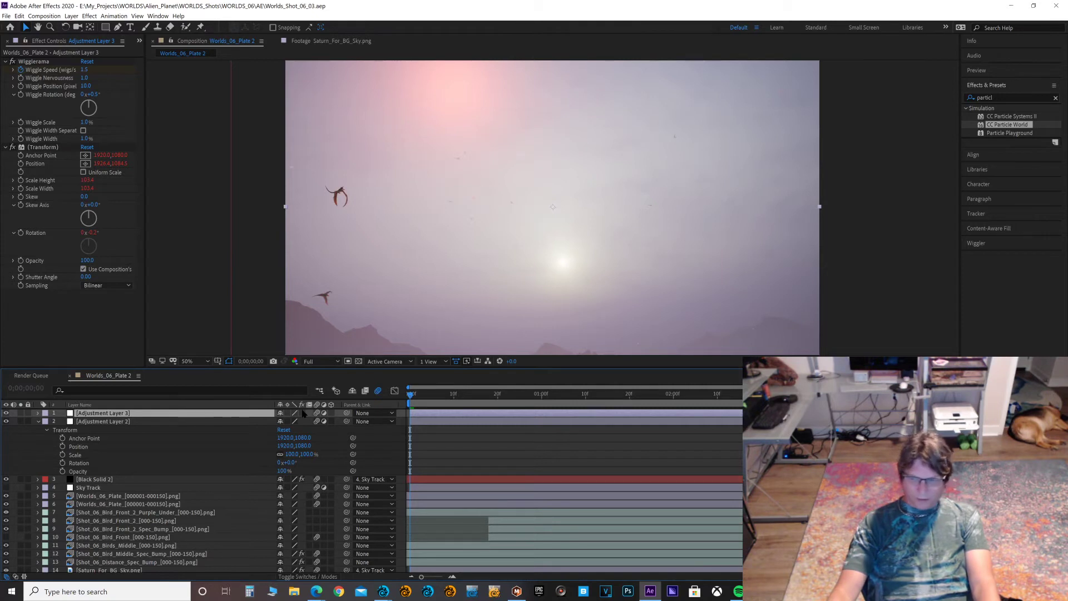
{"action": "left_click", "coordinate": [37, 414]}
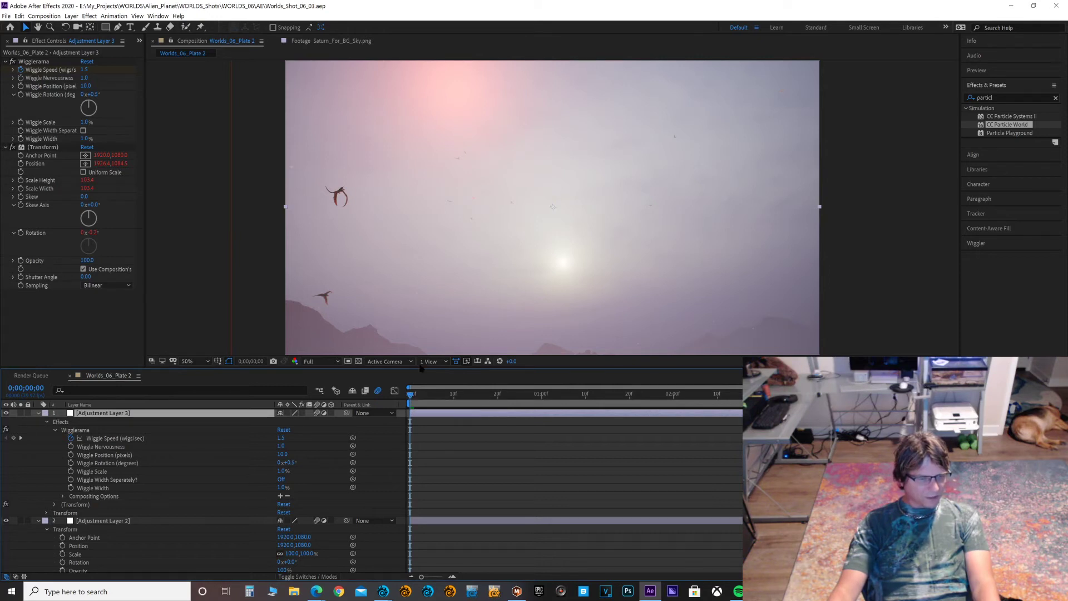
{"action": "left_click_drag", "start_coordinate": [424, 367], "coordinate": [413, 442]}
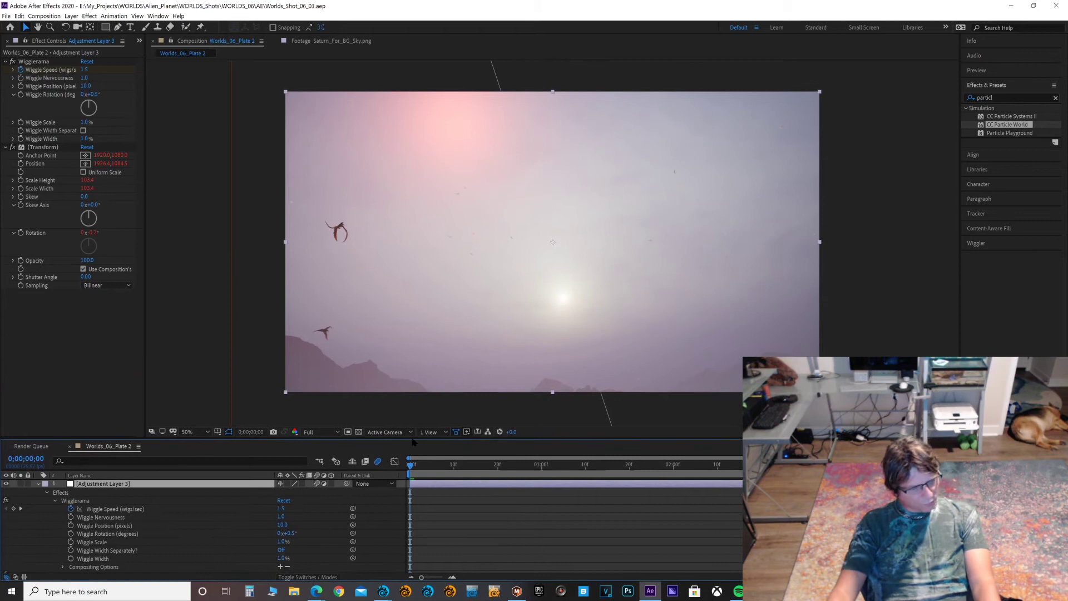
Step: Toggle the effects of Adjustment Layer 3 to compare the frame with and without the wiggle, and deselect the layer
{"action": "left_click", "coordinate": [302, 484]}
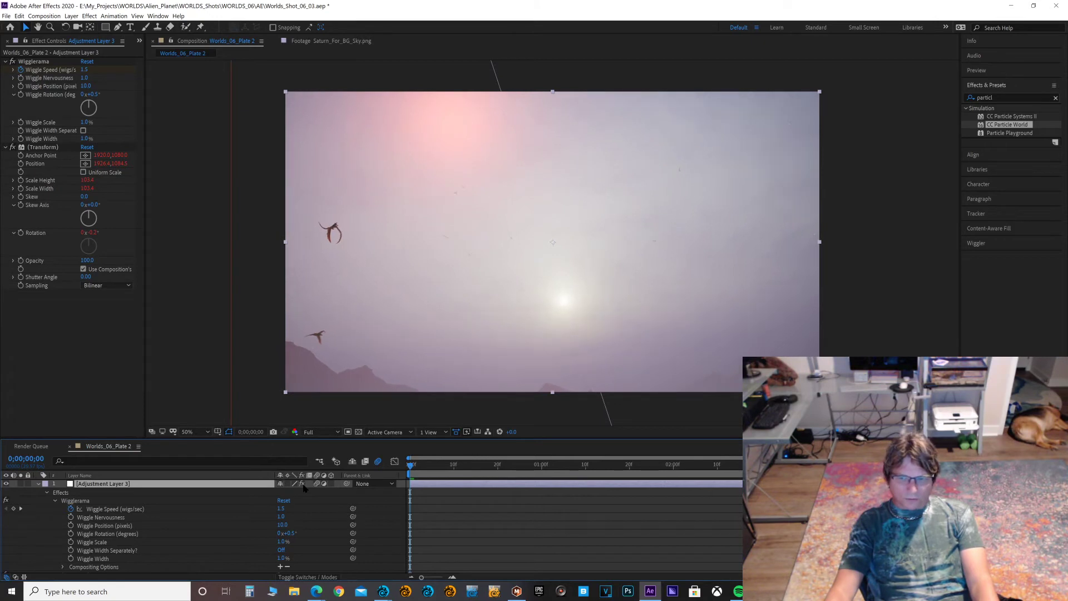
{"action": "left_click", "coordinate": [302, 485]}
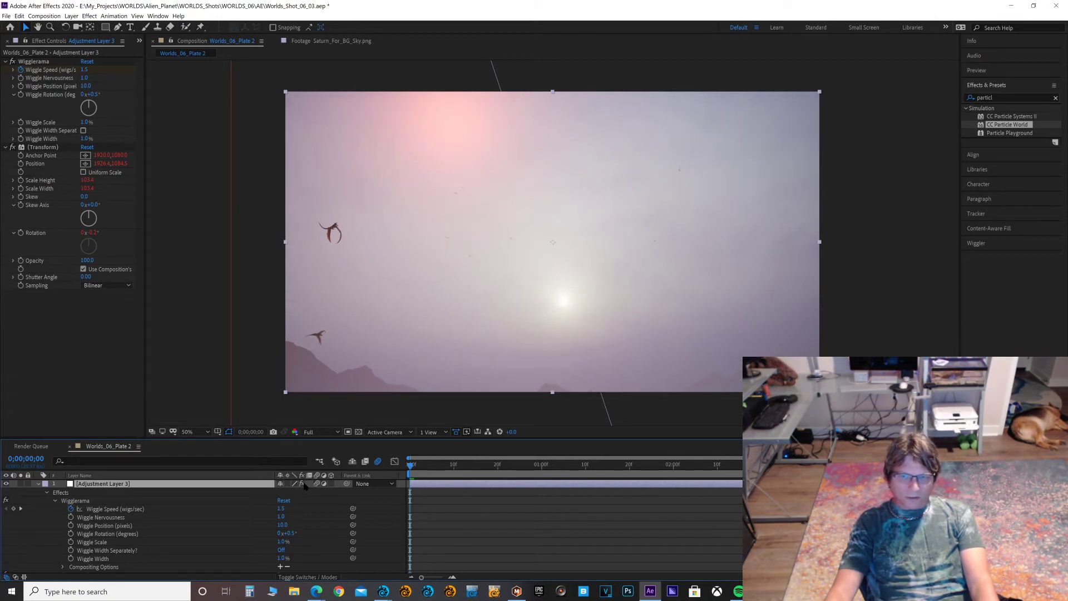
{"action": "left_click", "coordinate": [302, 484]}
{"action": "key", "text": "F2"}
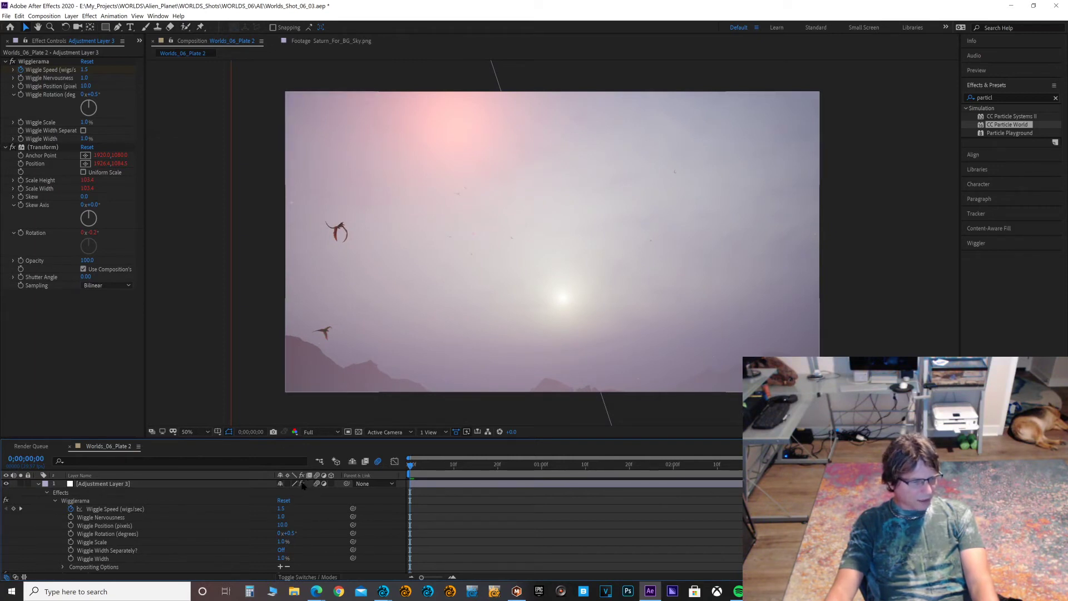
Step: Turn the effects of Adjustment Layer 3 back on and preview the wiggled shot with the composition fitted to the viewer
{"action": "left_click", "coordinate": [302, 484]}
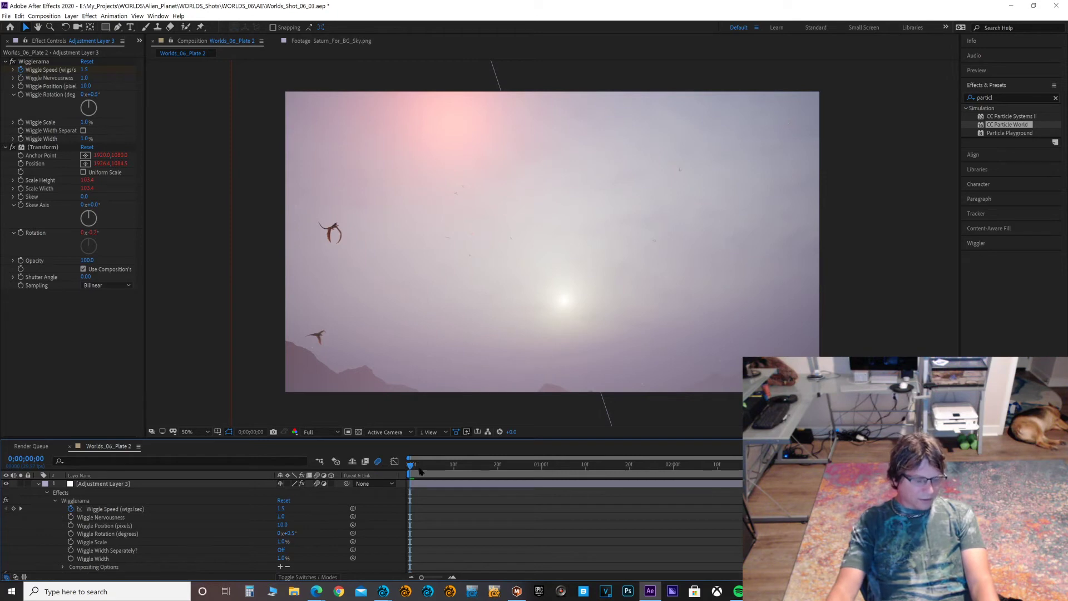
{"action": "key", "text": "space"}
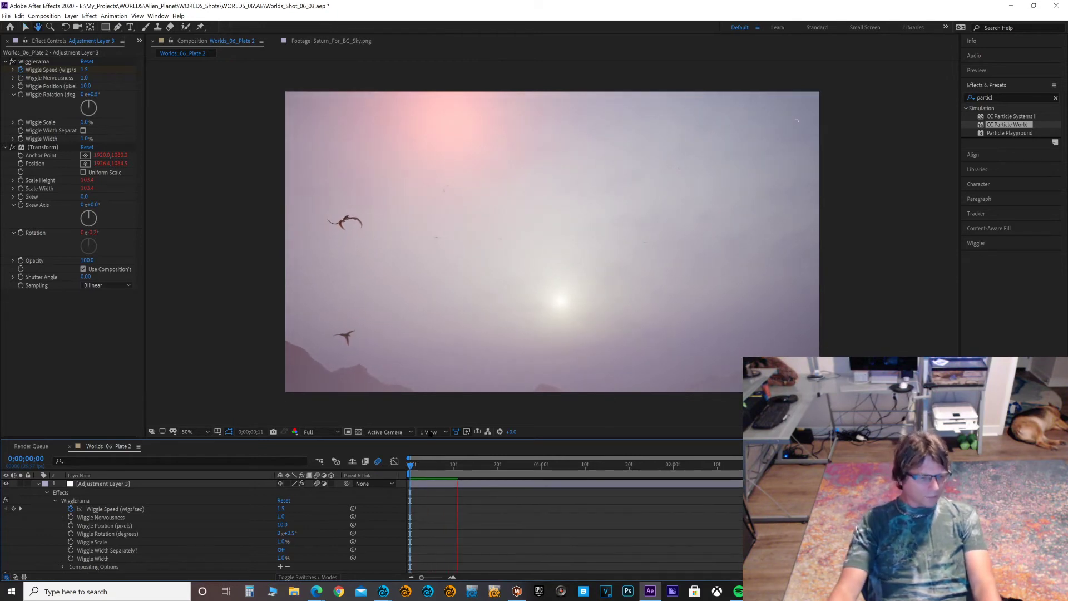
{"action": "key", "text": "space"}
{"action": "left_click", "coordinate": [200, 432]}
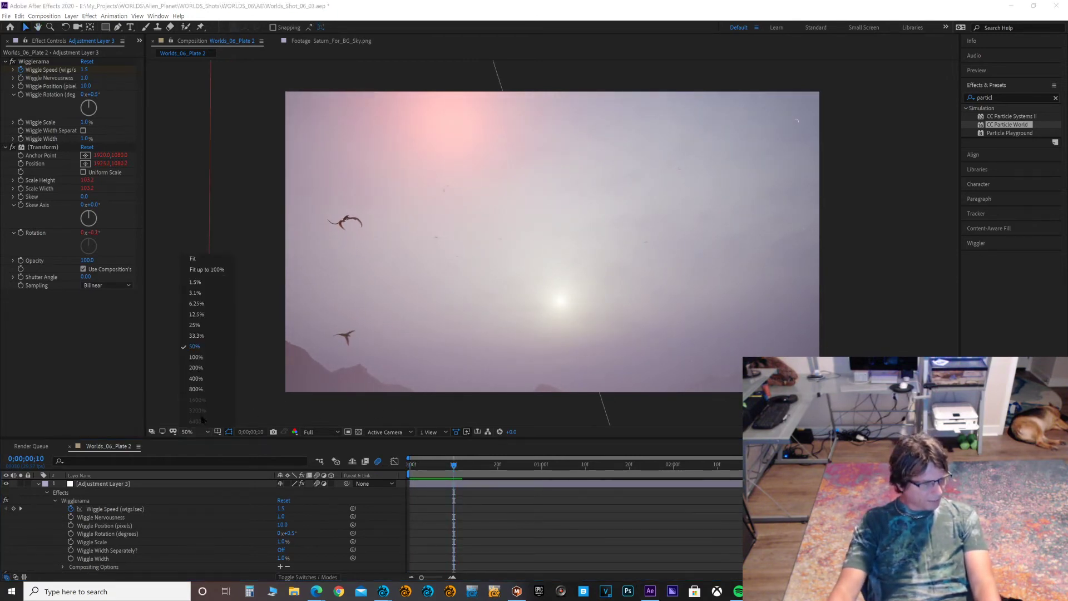
{"action": "left_click", "coordinate": [223, 271]}
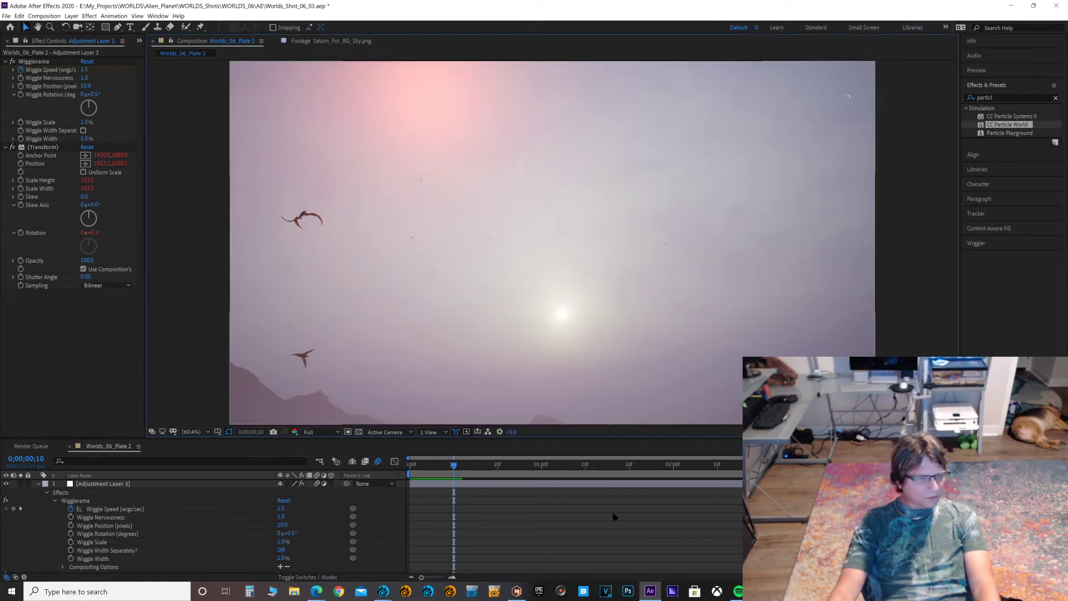
{"action": "key", "text": "space"}
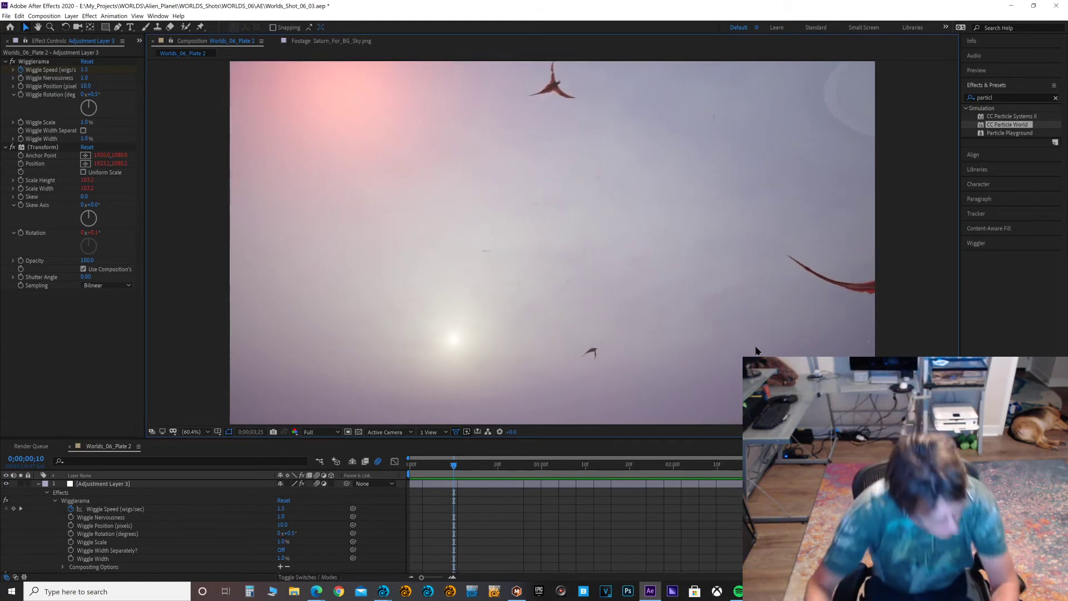
{"action": "key", "text": "space"}
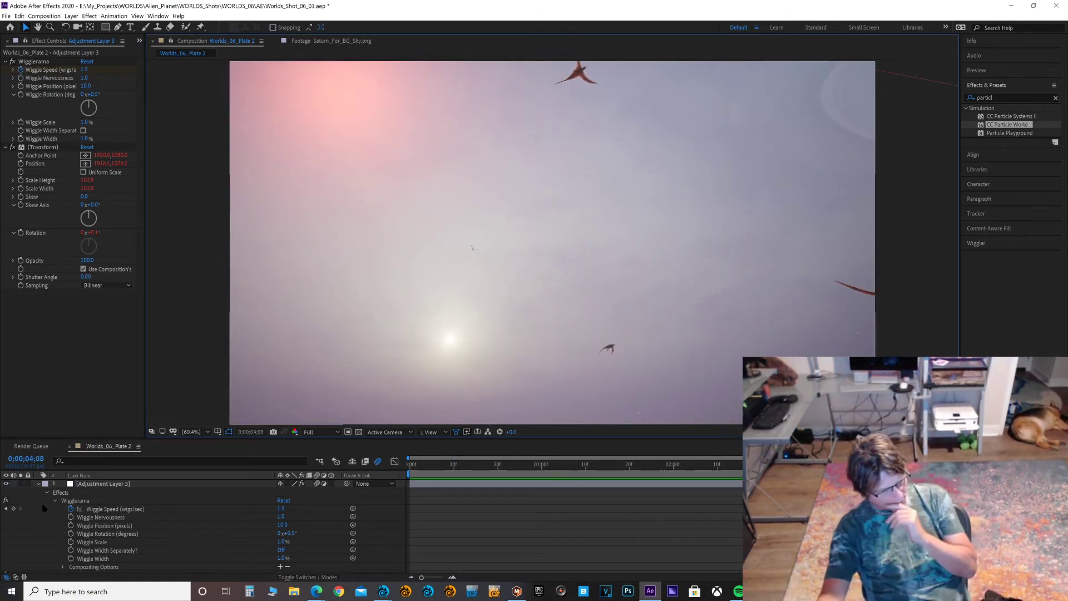
{"action": "left_click", "coordinate": [38, 483]}
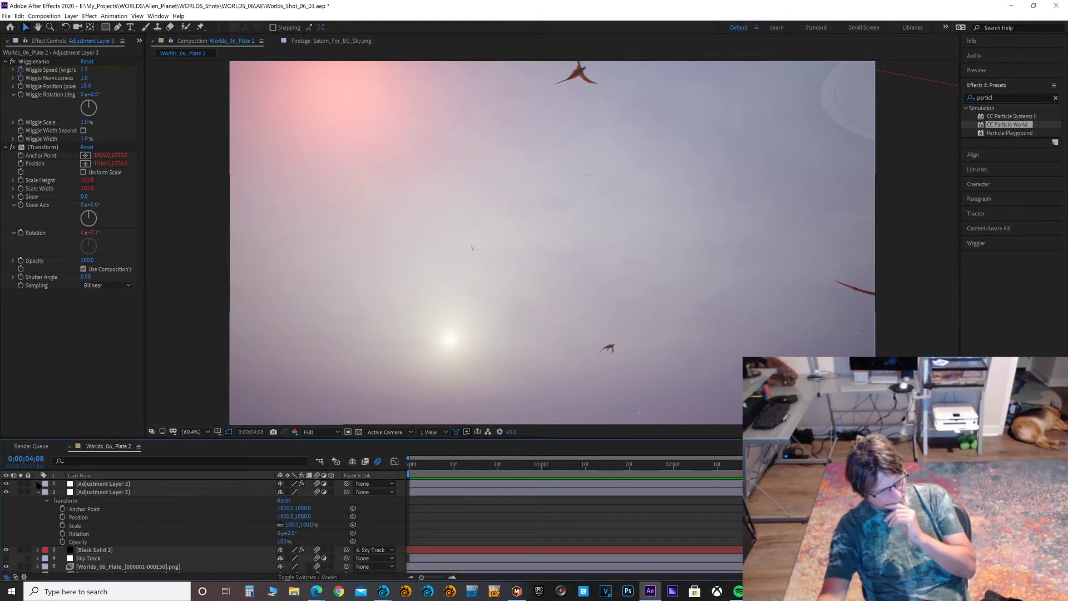
Step: Duplicate Black Solid 2 and sample the sun's bright glow for the copy's particle Birth Color
{"action": "left_click", "coordinate": [94, 551]}
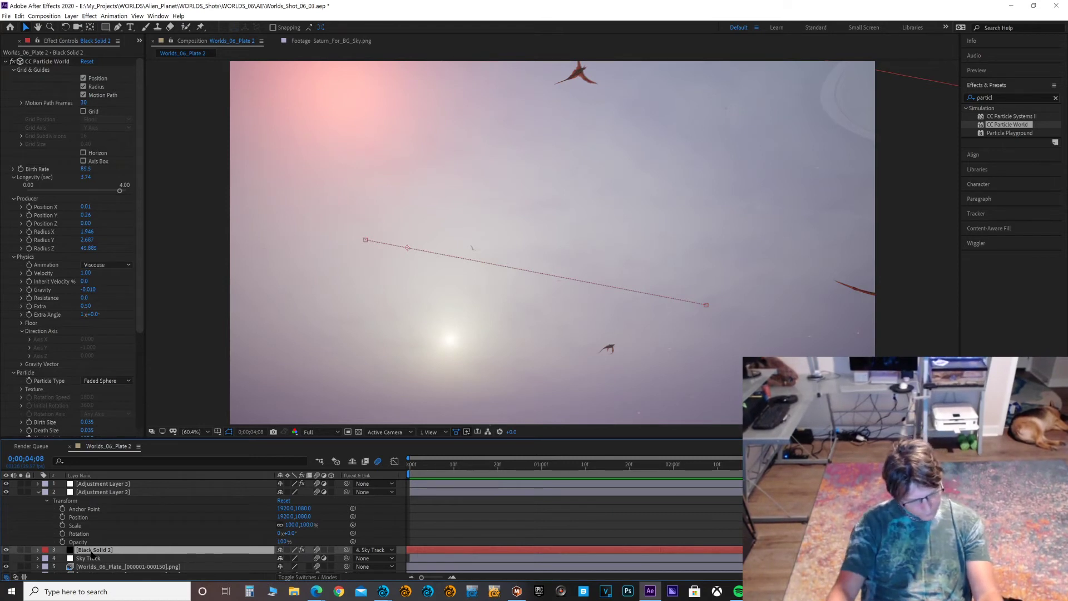
{"action": "key", "text": "ctrl+d"}
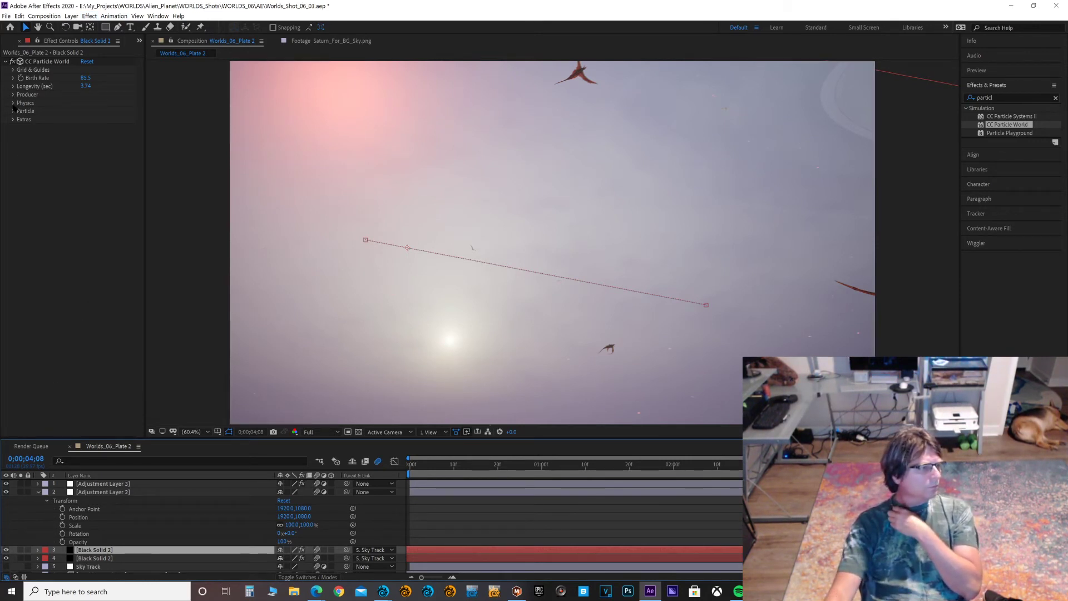
{"action": "left_click", "coordinate": [13, 110]}
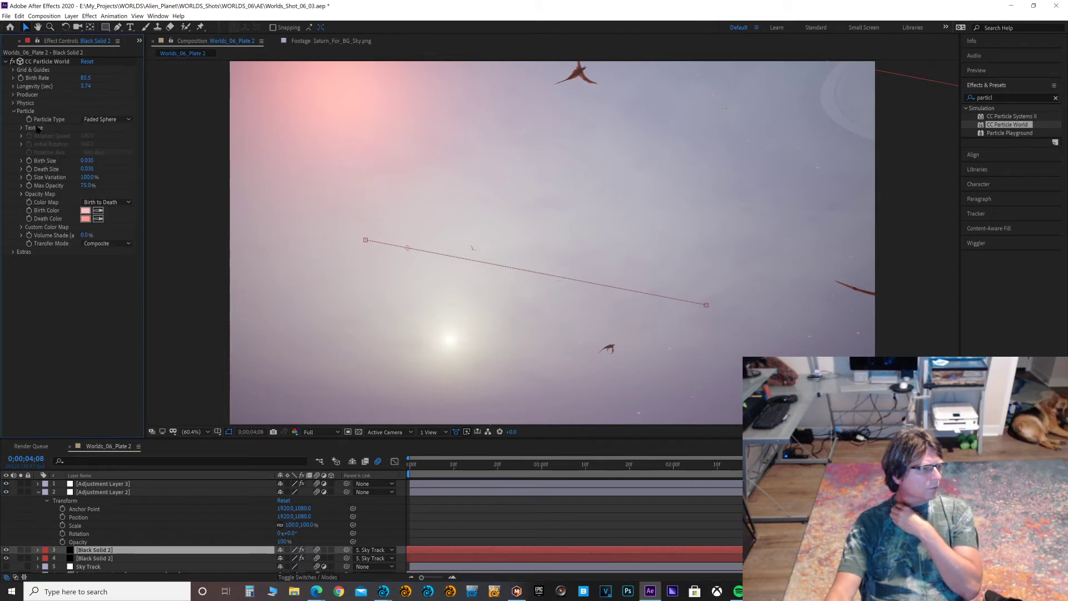
{"action": "left_click", "coordinate": [98, 211]}
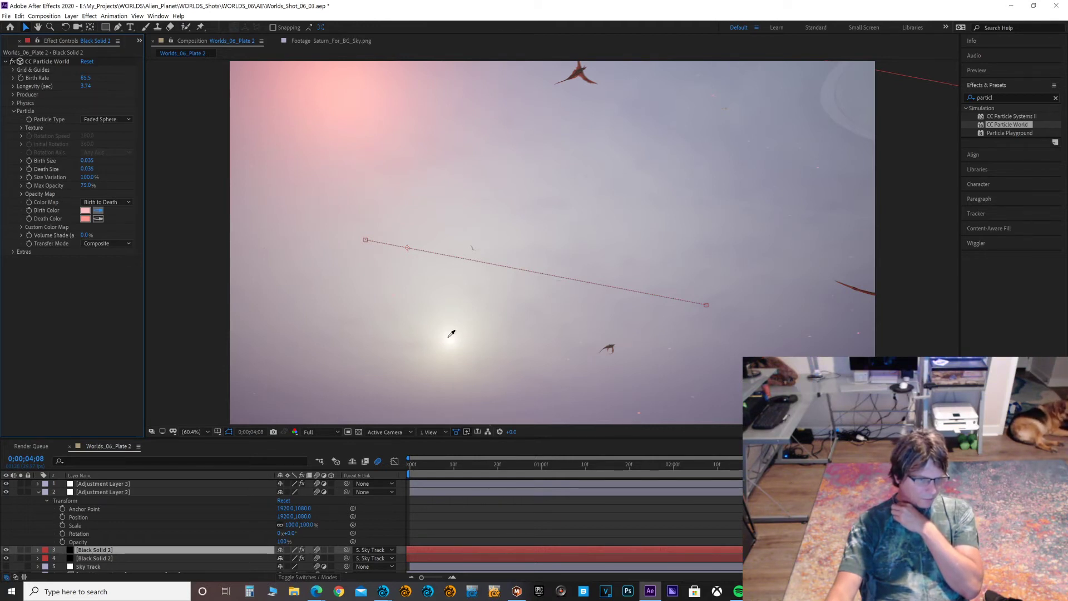
{"action": "left_click", "coordinate": [452, 336]}
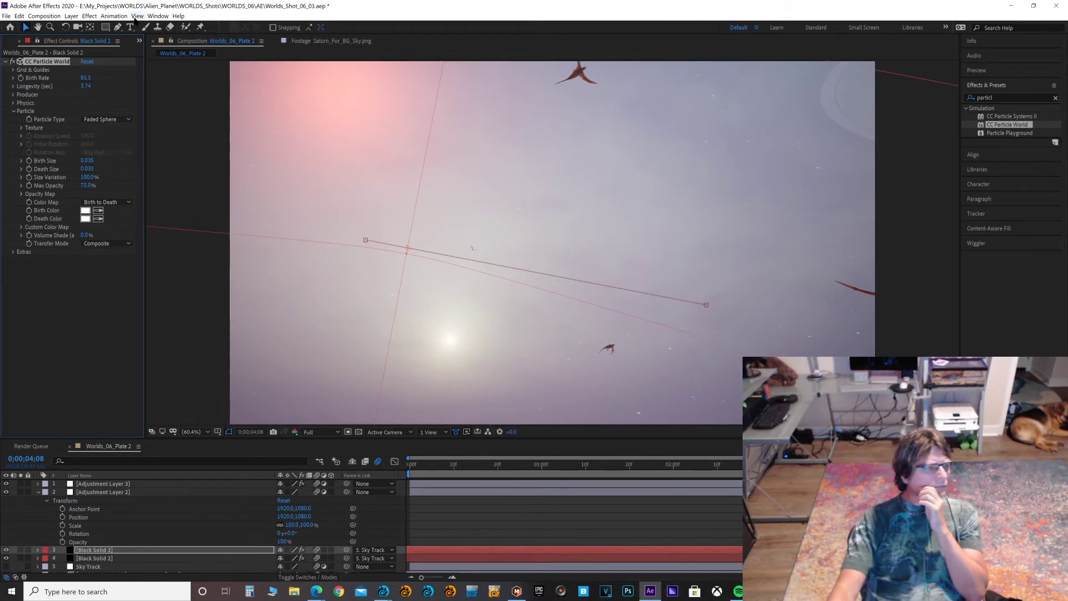
Step: Try an inverted elliptical mask around the sun on the duplicated particle layer, and delete the mask
{"action": "left_click_drag", "start_coordinate": [105, 27], "coordinate": [164, 50]}
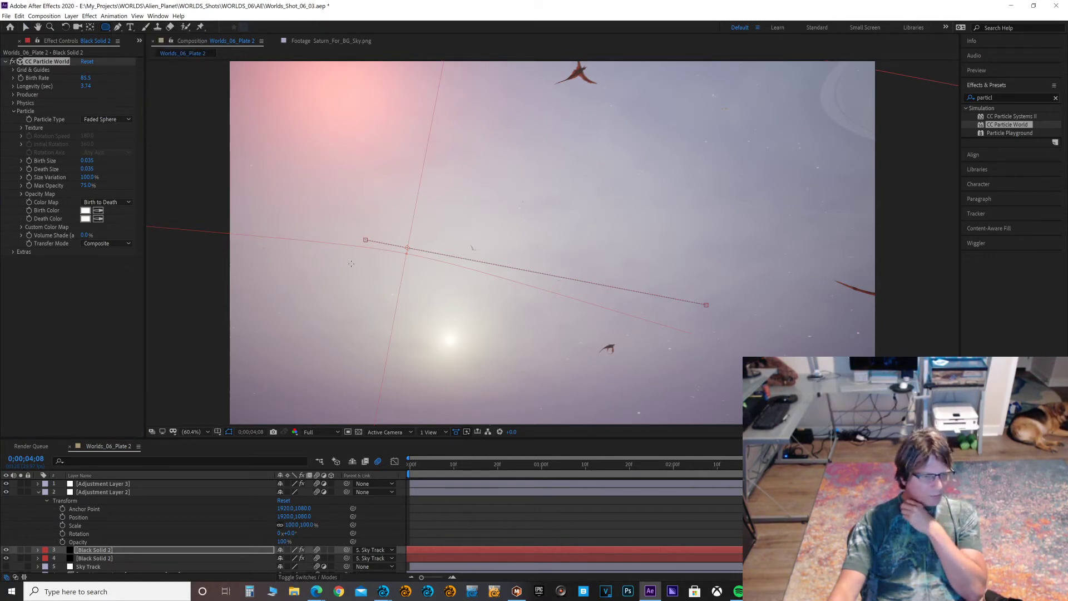
{"action": "mouse_move", "coordinate": [348, 270]}
{"action": "left_mouse_down"}
{"action": "mouse_move", "coordinate": [548, 402]}
{"action": "mouse_move", "coordinate": [525, 396]}
{"action": "left_mouse_up"}
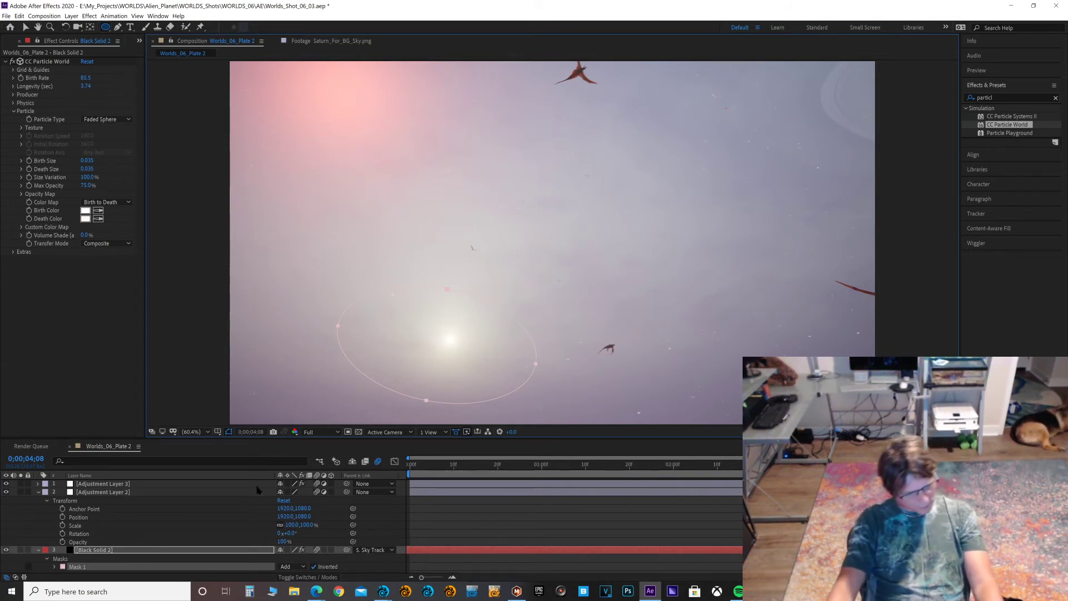
{"action": "left_click", "coordinate": [130, 559]}
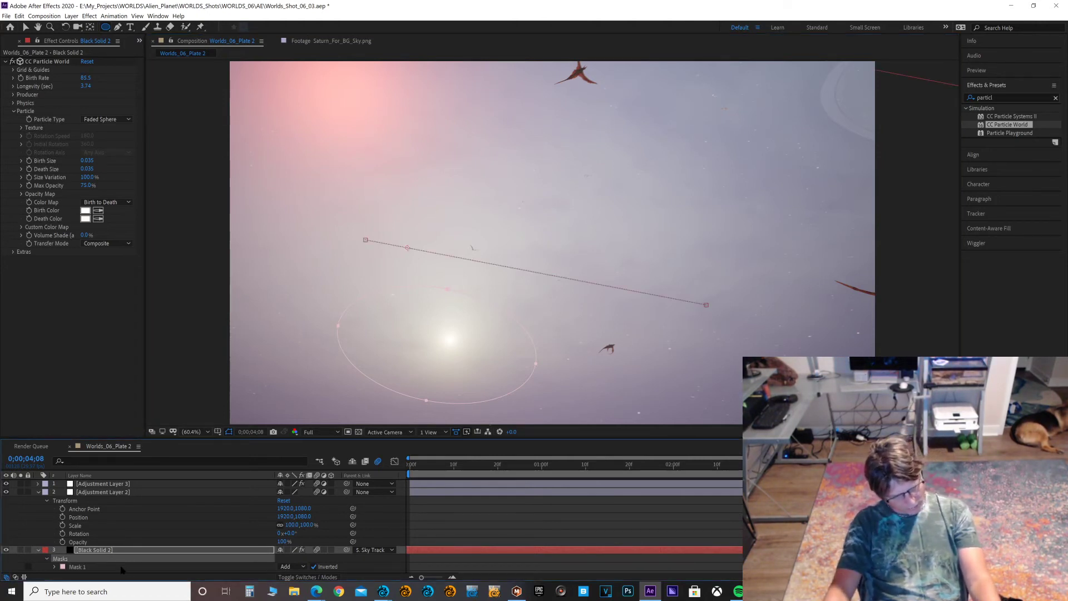
{"action": "left_click", "coordinate": [122, 567]}
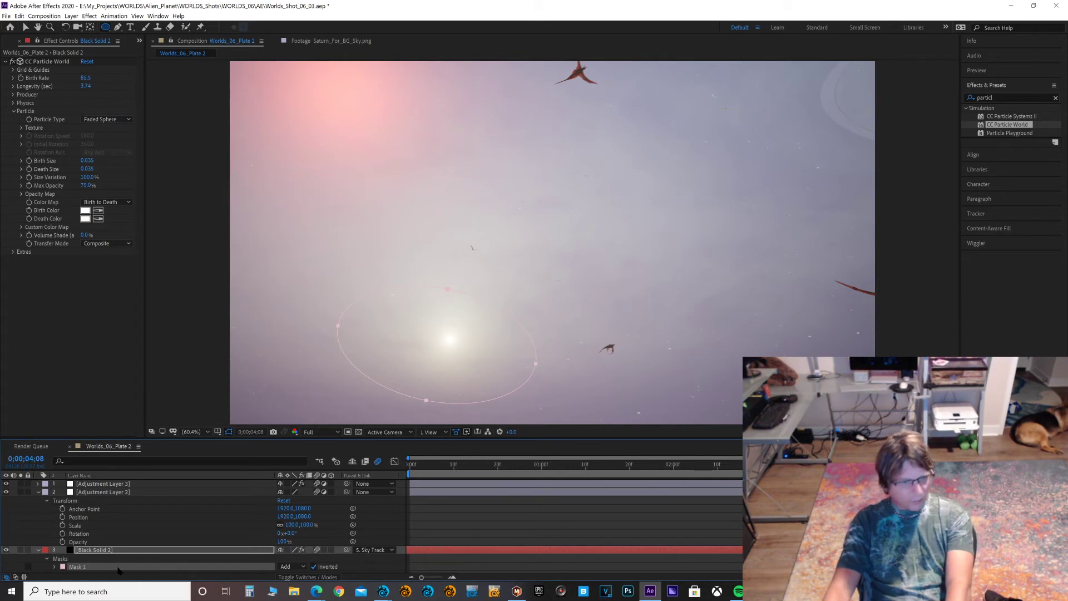
{"action": "key", "text": "Delete"}
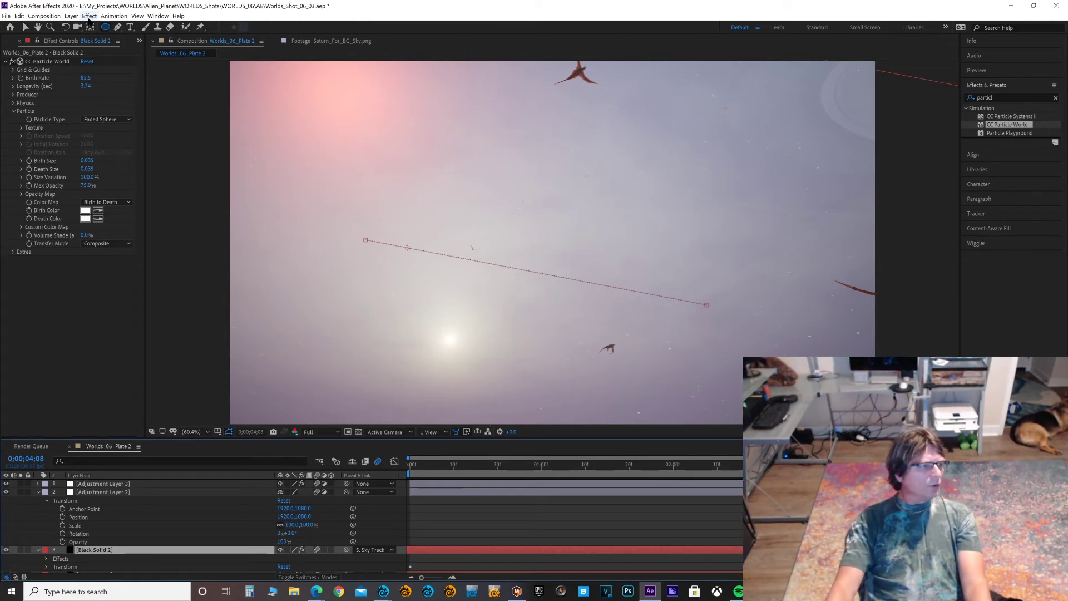
Step: Pre-compose the duplicated particle layer as Black Solid 2 Comp 1, leaving all attributes in Worlds_06_Plate 2
{"action": "left_click", "coordinate": [70, 16]}
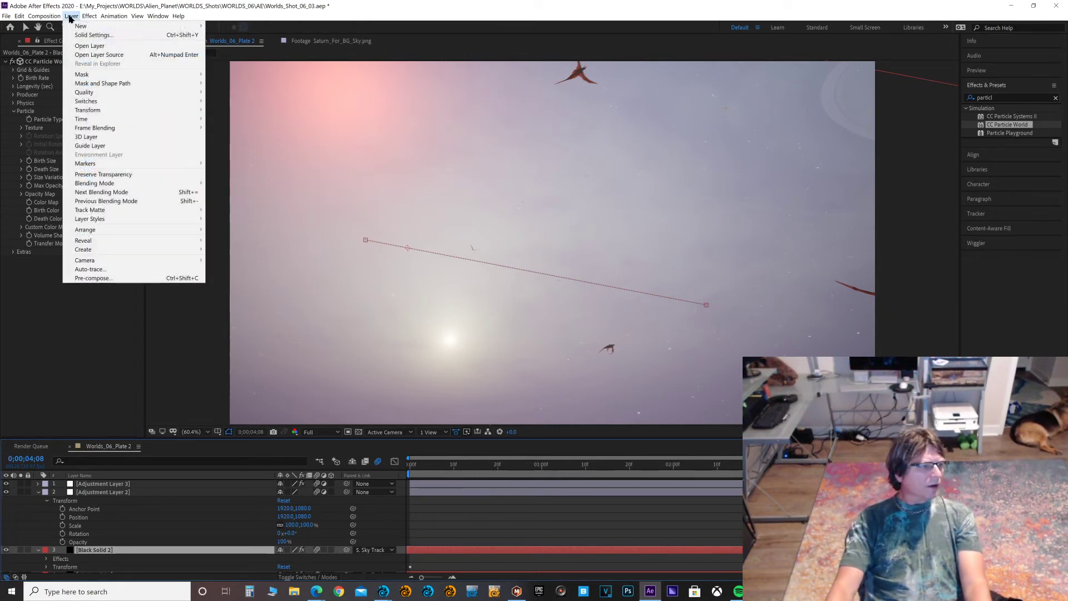
{"action": "left_click", "coordinate": [101, 278]}
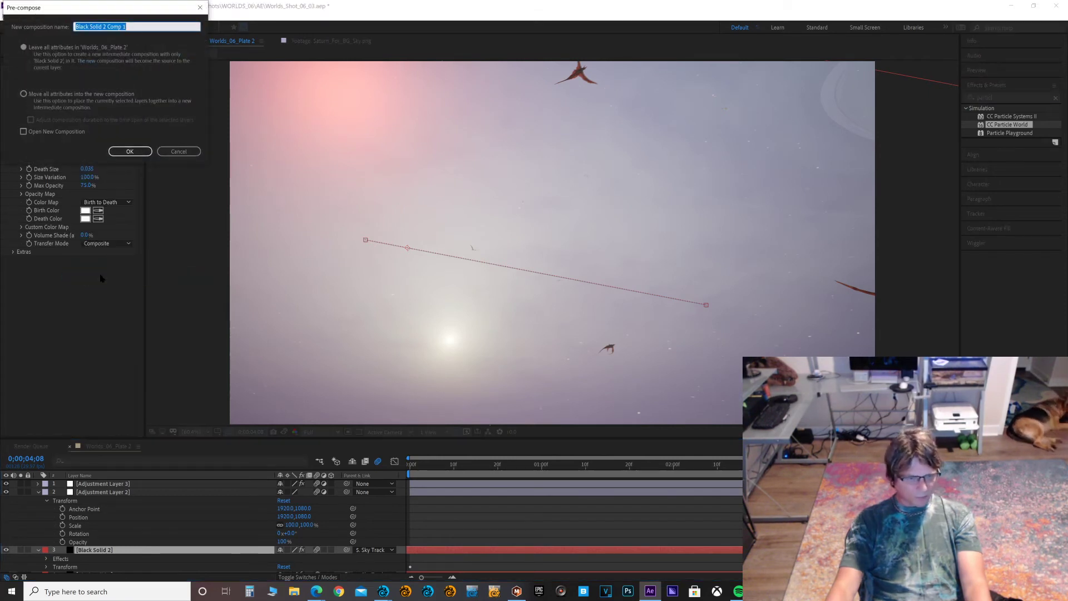
{"action": "left_click", "coordinate": [130, 151]}
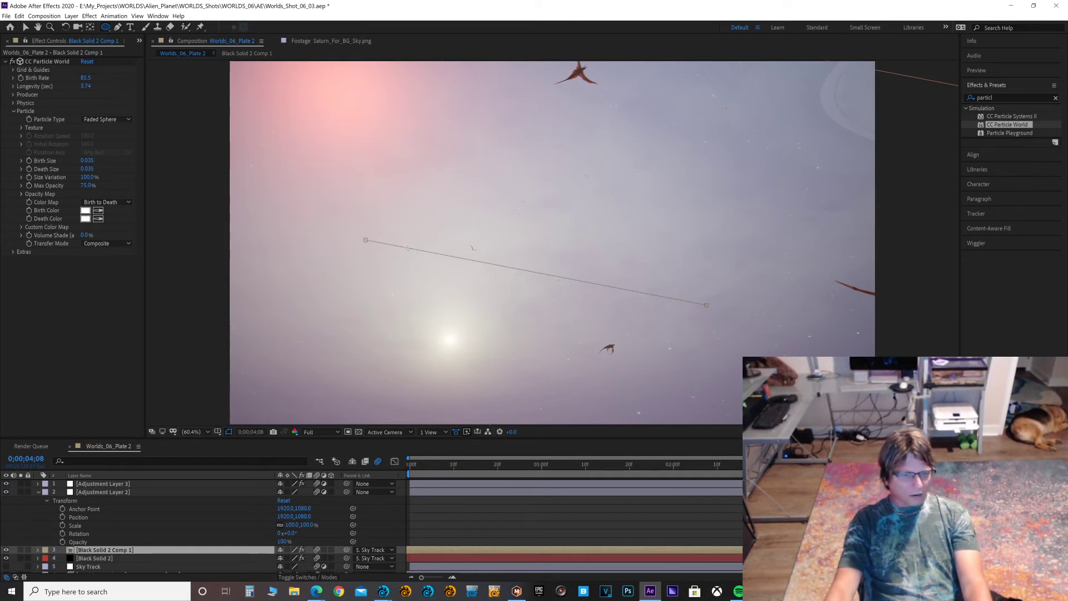
Step: Try an elliptical mask on Black Solid 2 Comp 1 in the lower sky around the small distant creature, and delete it
{"action": "left_click_drag", "start_coordinate": [620, 312], "coordinate": [768, 419]}
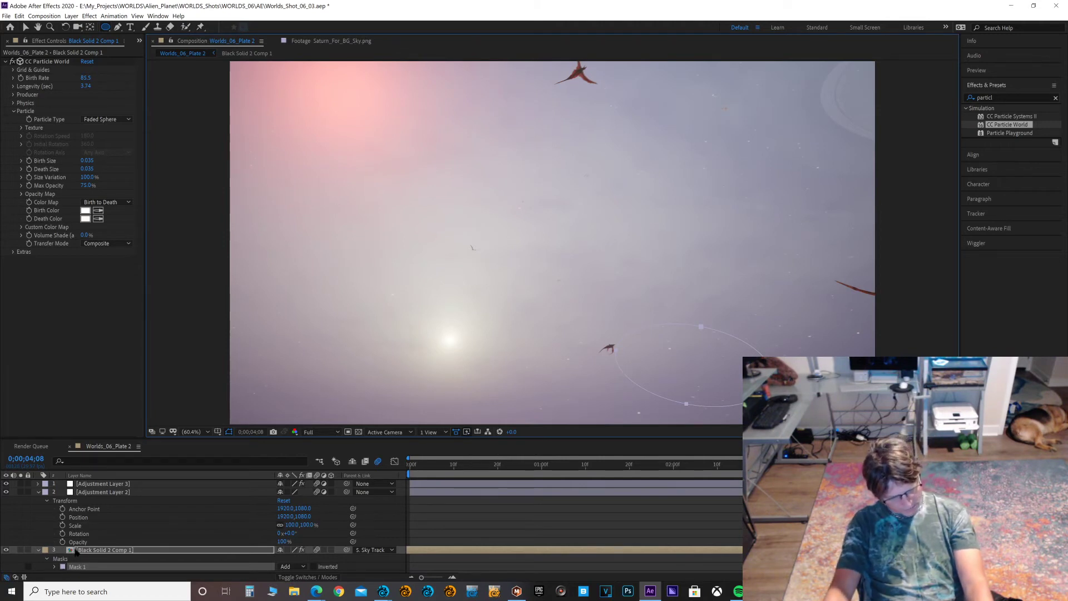
{"action": "left_click", "coordinate": [71, 559]}
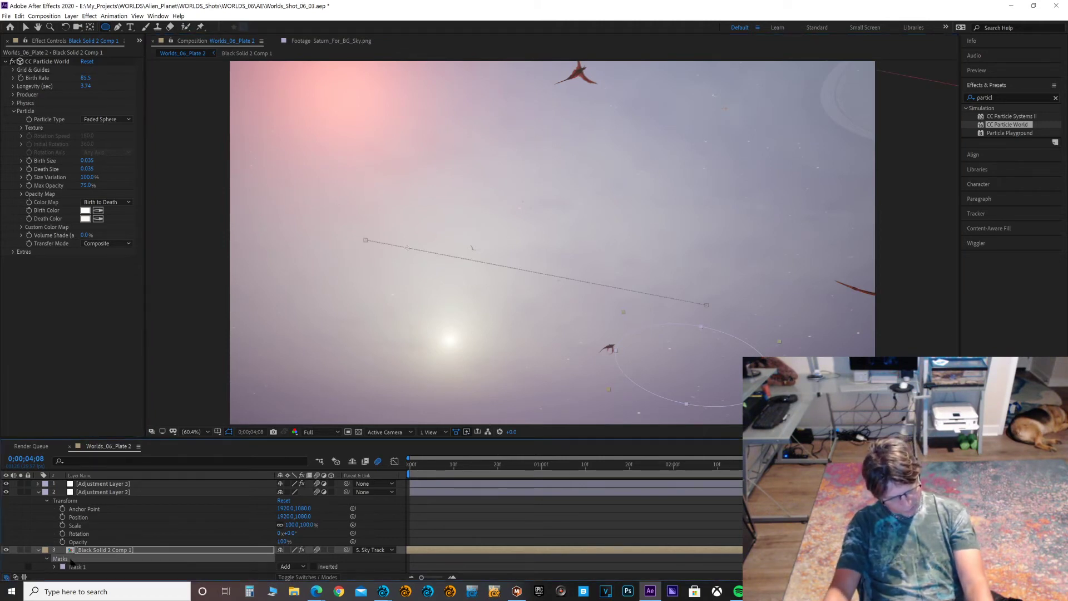
{"action": "left_click", "coordinate": [99, 568]}
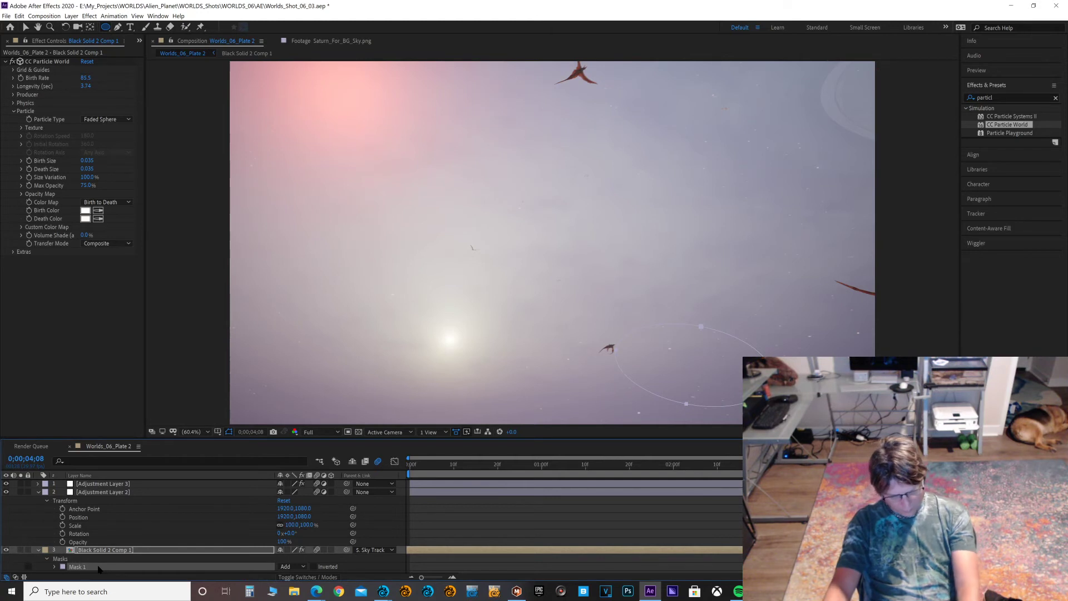
{"action": "key", "text": "Delete"}
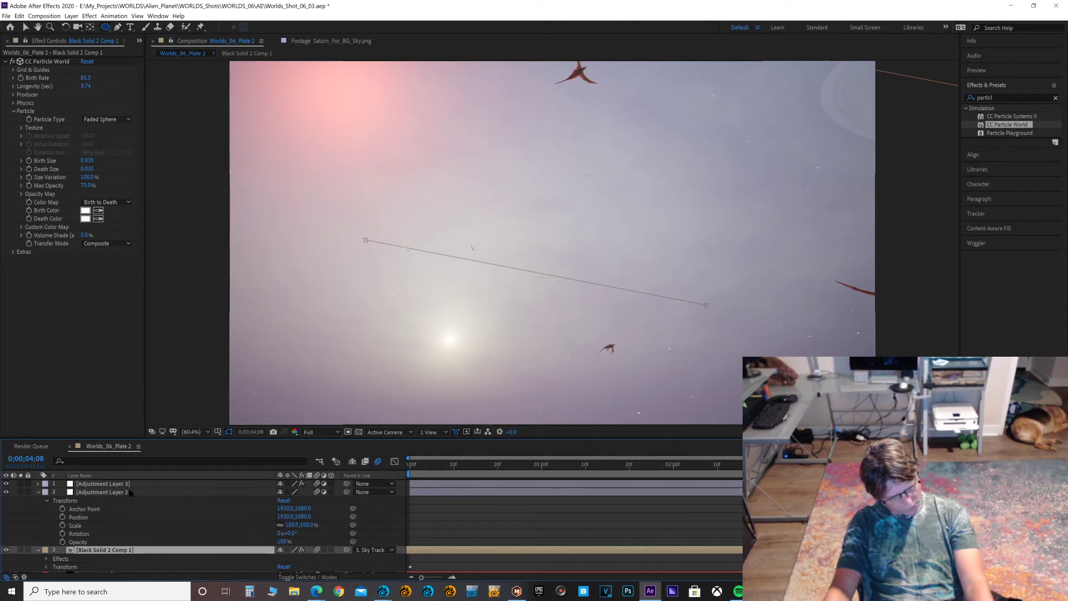
Step: Undo the pre-composition, the particle color changes and the duplication of Black Solid 2
{"action": "left_click", "coordinate": [130, 492]}
{"action": "left_click", "coordinate": [122, 551]}
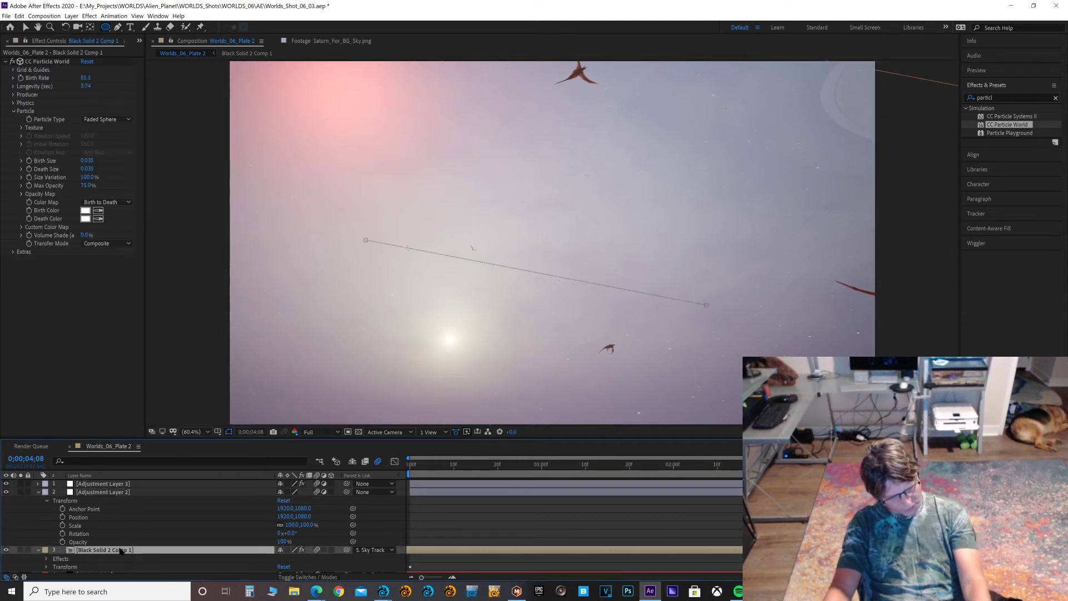
{"action": "key", "text": "ctrl+z"}
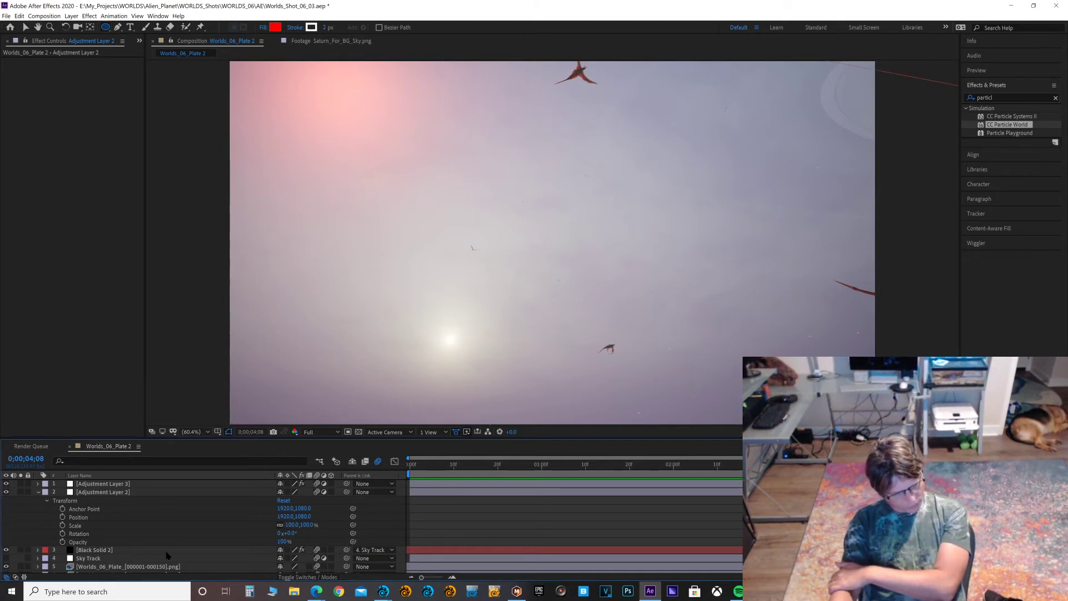
Step: Set the blending mode of Black Solid 2 to Screen and preview the shot from the first frame
{"action": "right_click", "coordinate": [186, 552]}
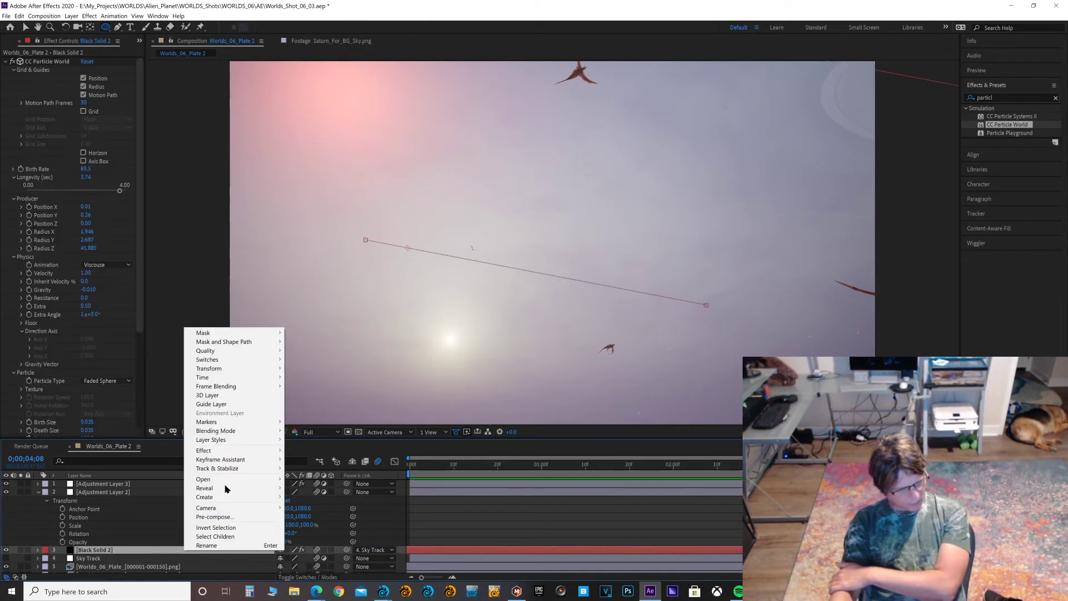
{"action": "mouse_move", "coordinate": [237, 432]}
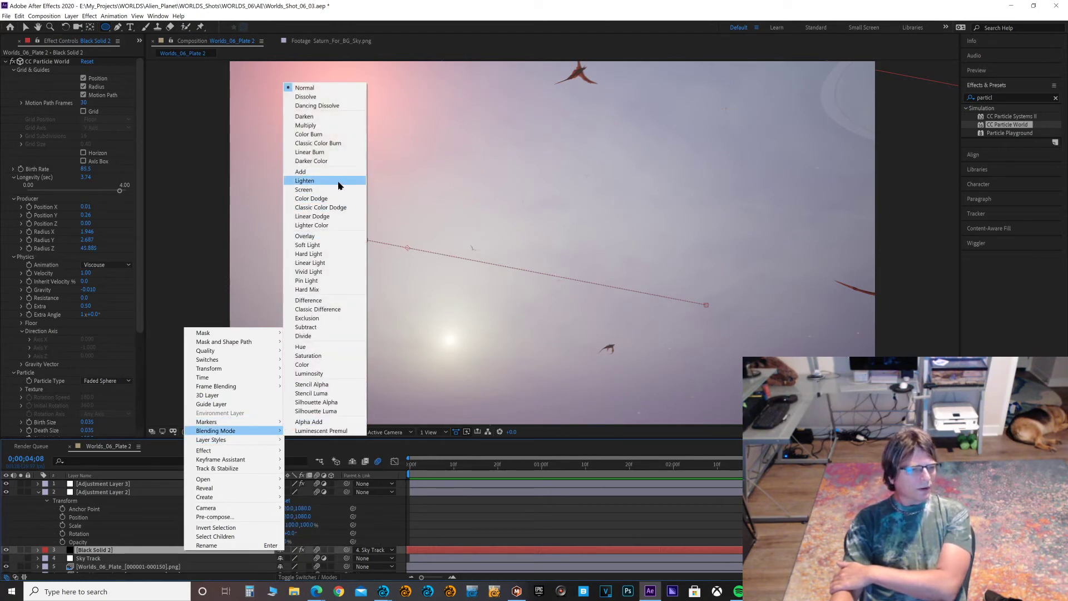
{"action": "left_click", "coordinate": [304, 190]}
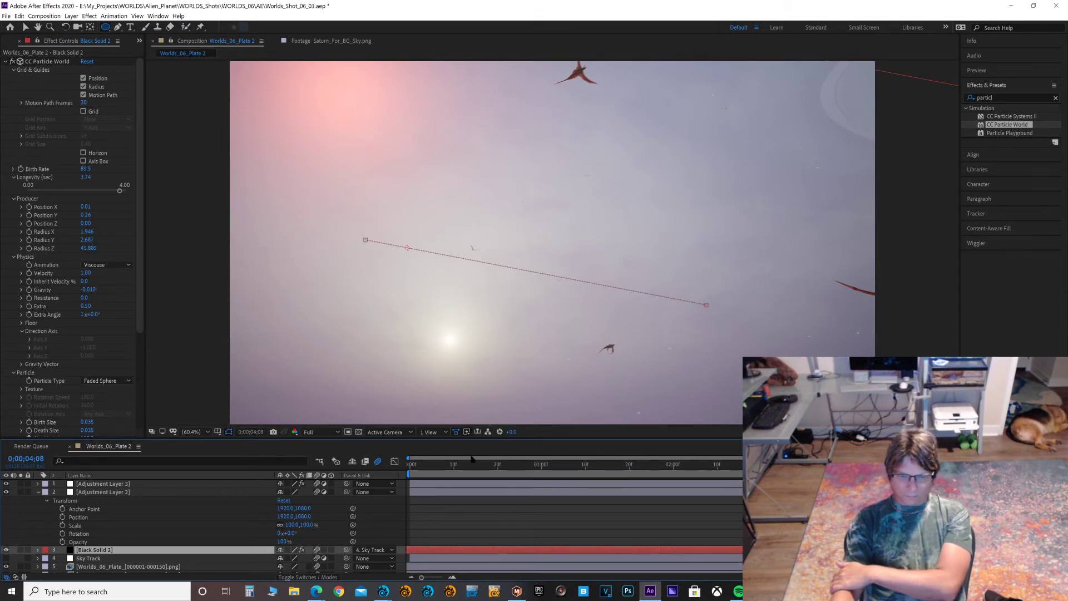
{"action": "key", "text": "Home"}
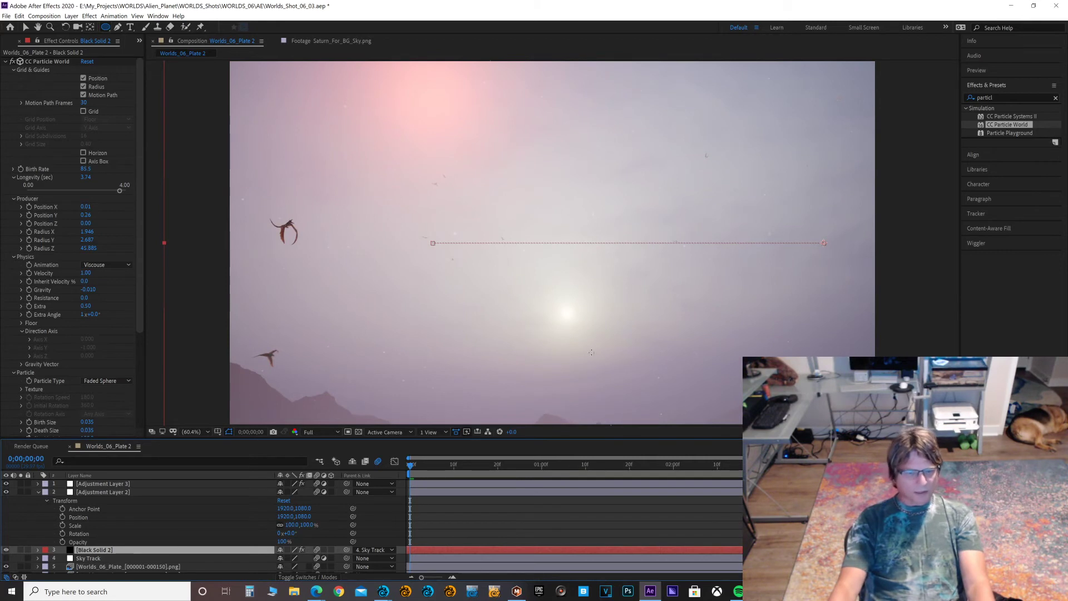
{"action": "key", "text": "space"}
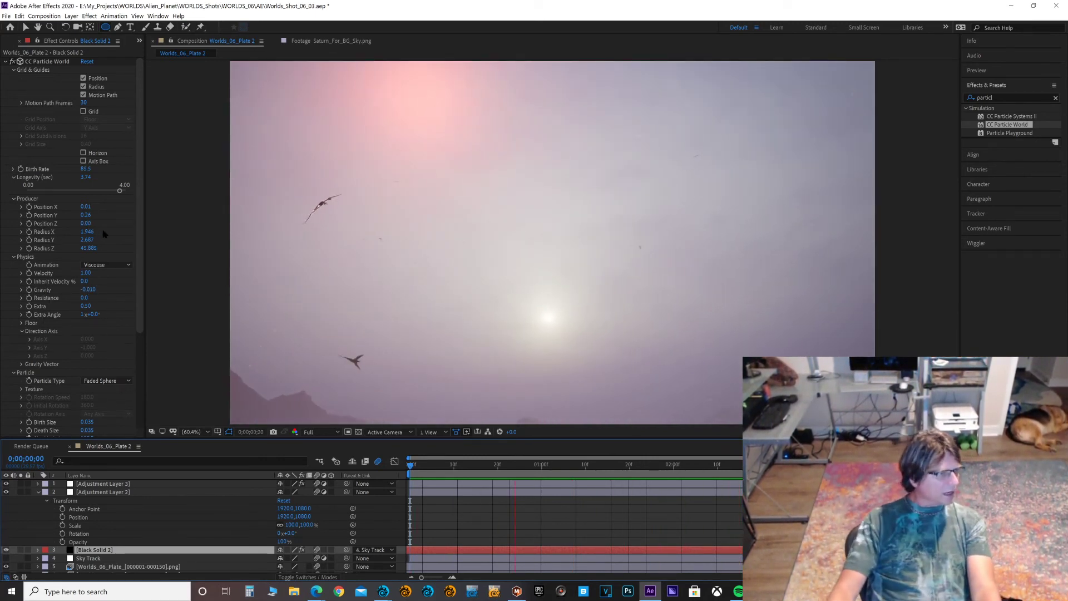
Step: Lower the Birth Rate of the particles on Black Solid 2 to 32.7 while the preview plays
{"action": "scroll", "coordinate": [103, 234], "scroll_direction": "down", "scroll_amount": 3}
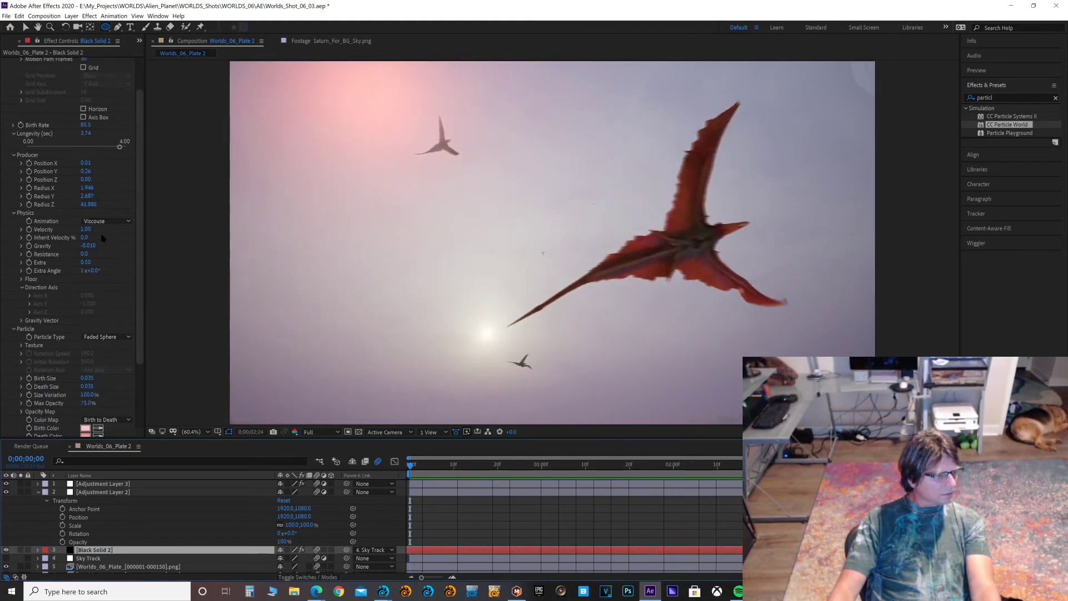
{"action": "scroll", "coordinate": [103, 237], "scroll_direction": "up", "scroll_amount": 3}
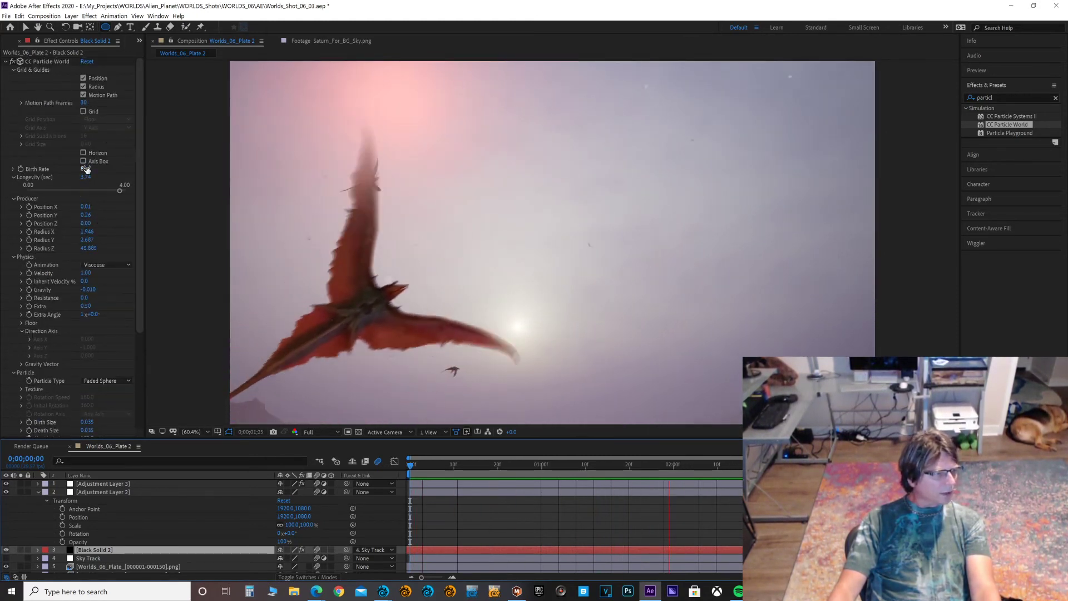
{"action": "mouse_move", "coordinate": [86, 169]}
{"action": "left_mouse_down"}
{"action": "mouse_move", "coordinate": [2, 168]}
{"action": "mouse_move", "coordinate": [1, 182]}
{"action": "mouse_move", "coordinate": [2, 155]}
{"action": "mouse_move", "coordinate": [81, 173]}
{"action": "left_mouse_up"}
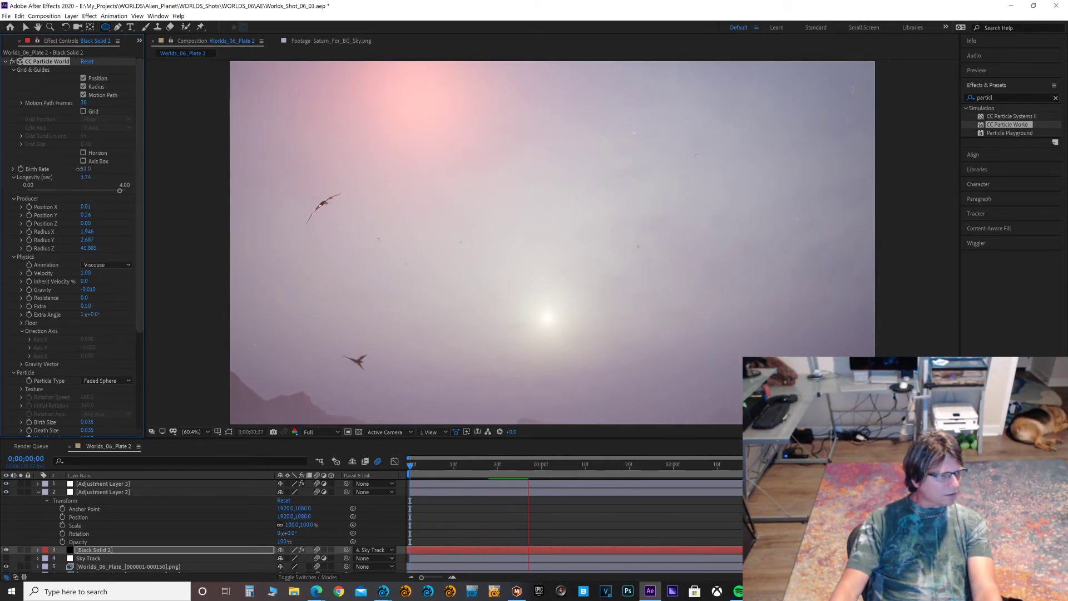
{"action": "left_click_drag", "start_coordinate": [26, 175], "coordinate": [85, 169]}
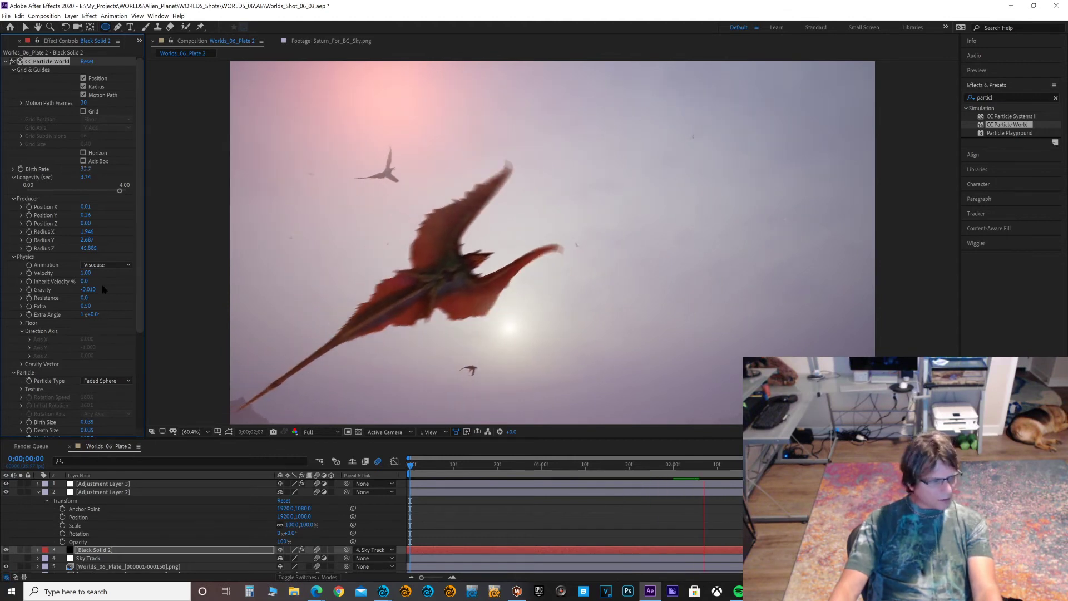
Step: Set the particles' Birth Size to 0.03 and Death Size to 0.02 on Black Solid 2, and preview the shot
{"action": "left_click_drag", "start_coordinate": [138, 322], "coordinate": [138, 325]}
{"action": "scroll", "coordinate": [76, 302], "scroll_direction": "down", "scroll_amount": 5}
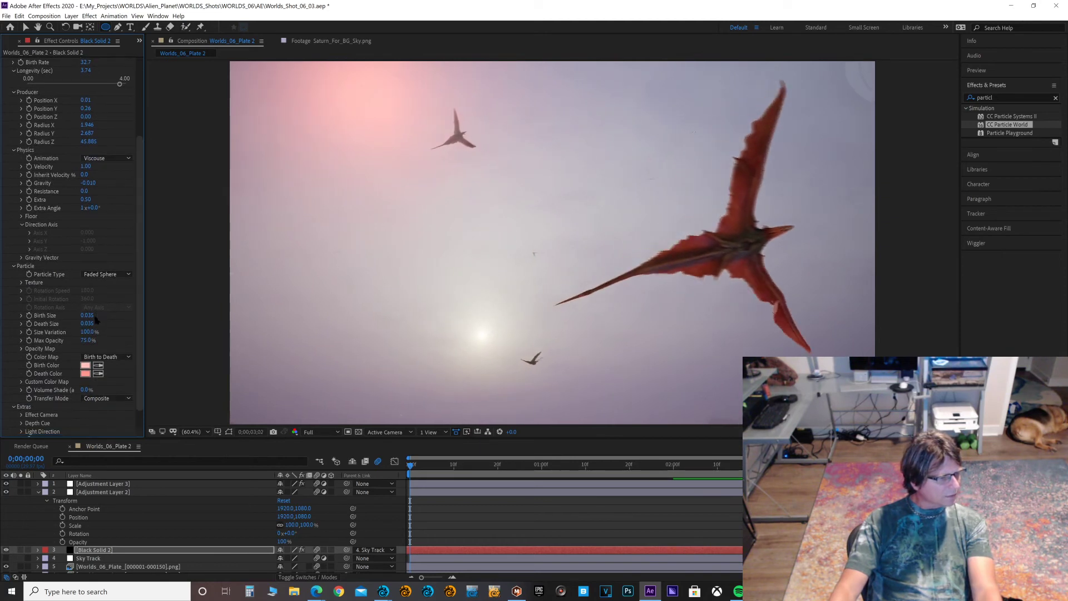
{"action": "left_click", "coordinate": [88, 315]}
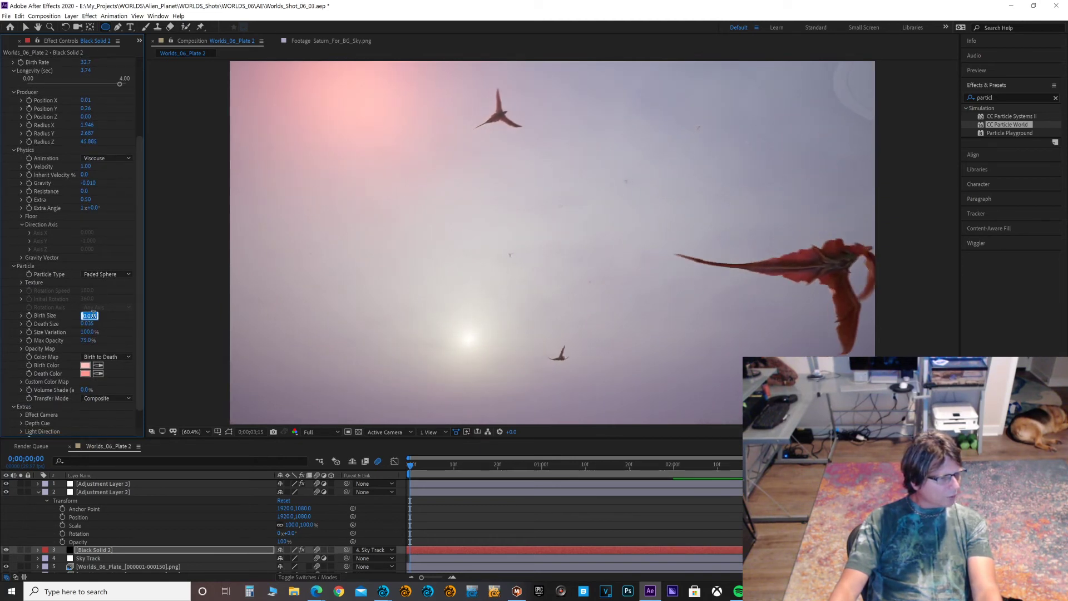
{"action": "type", "text": "0.03"}
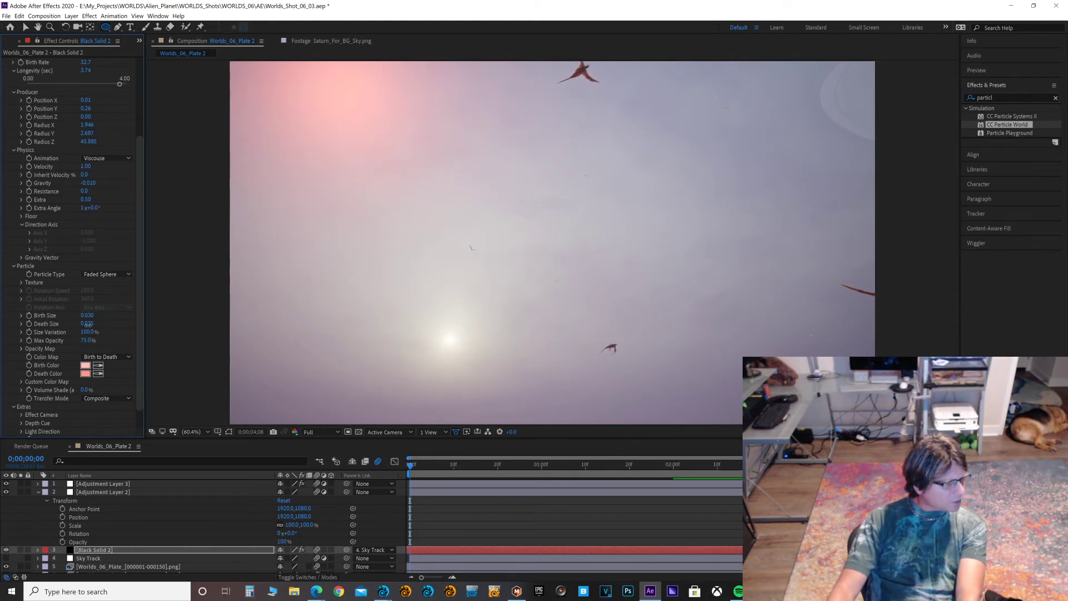
{"action": "left_click", "coordinate": [88, 324]}
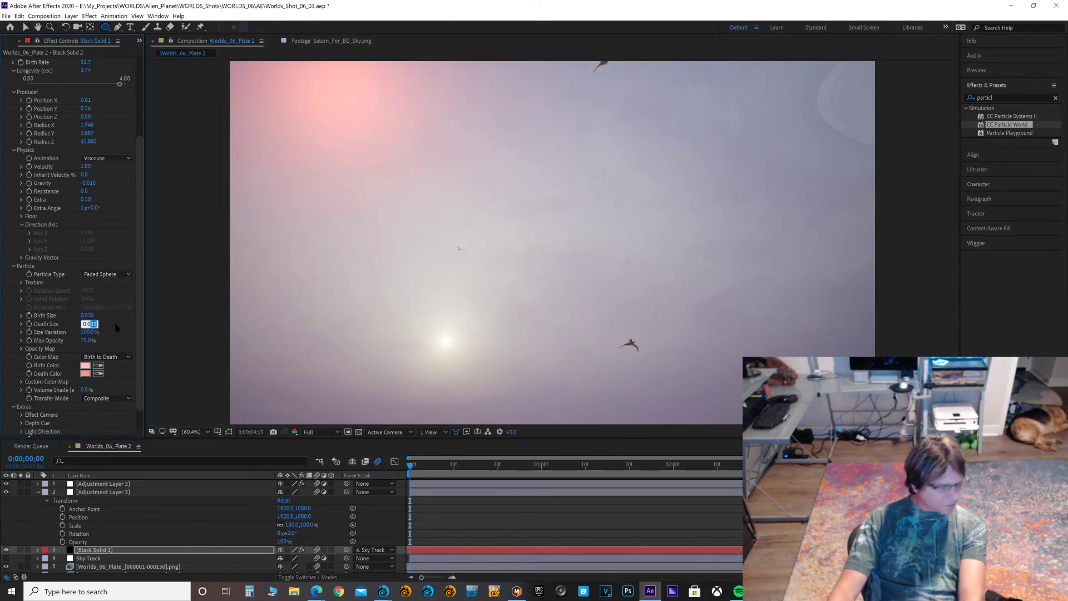
{"action": "type", "text": "0.02"}
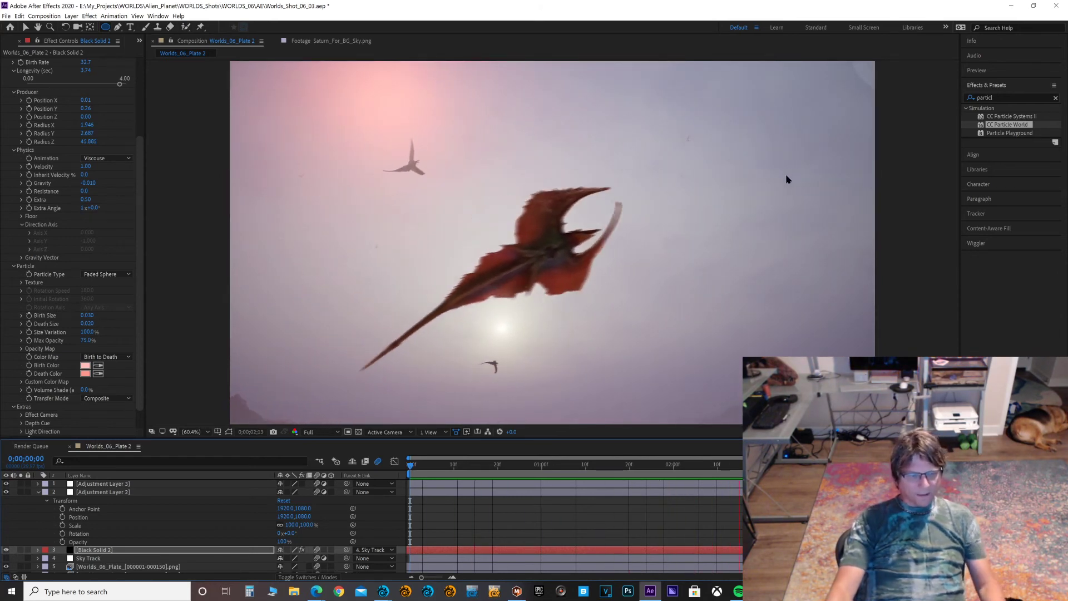
{"action": "key", "text": "space"}
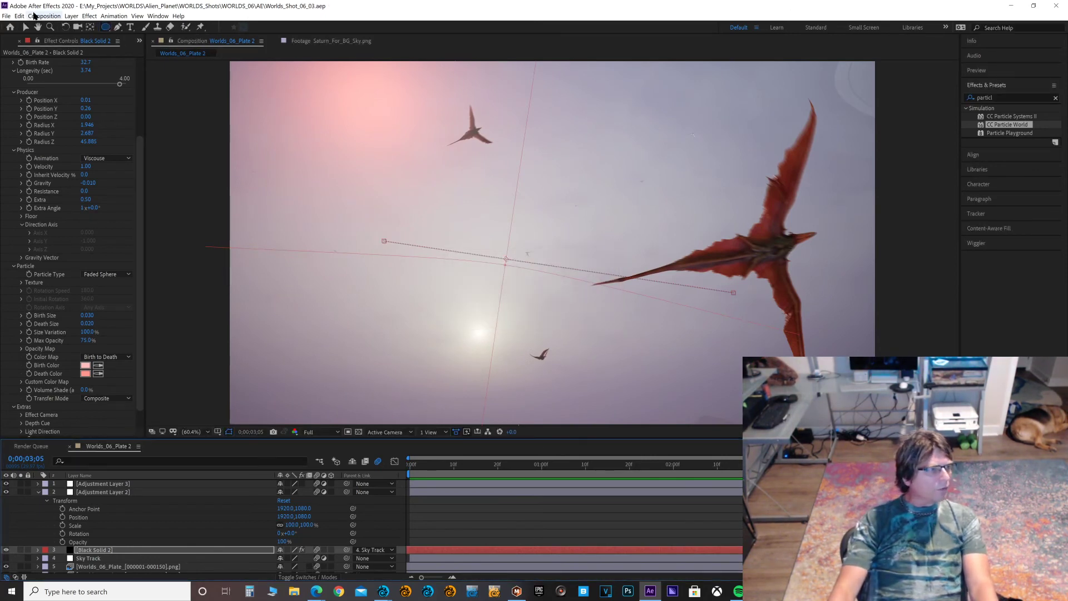
Step: Collapse Adjustment Layer 2, enlarge the timeline area, and enable motion blur on the bird, Saturn and plate layers that lack it
{"action": "left_click", "coordinate": [41, 16]}
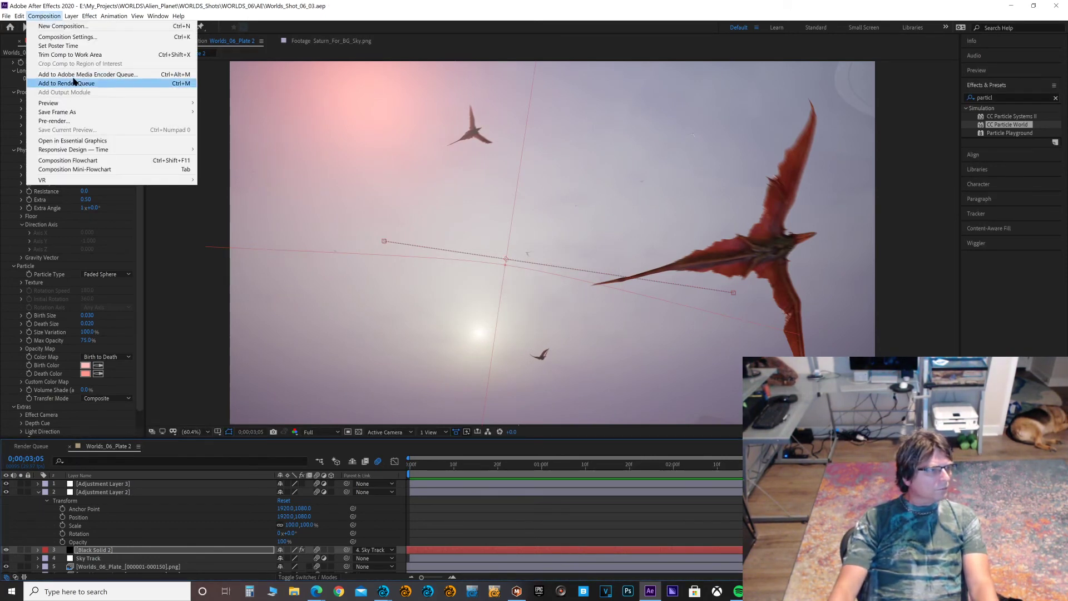
{"action": "left_click", "coordinate": [443, 535]}
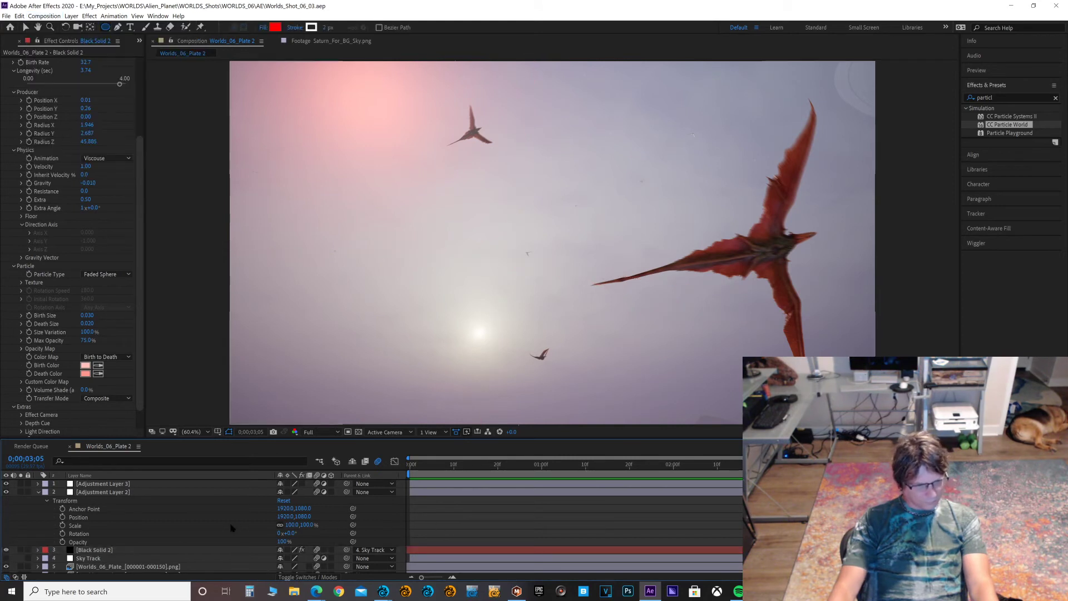
{"action": "left_click", "coordinate": [37, 492]}
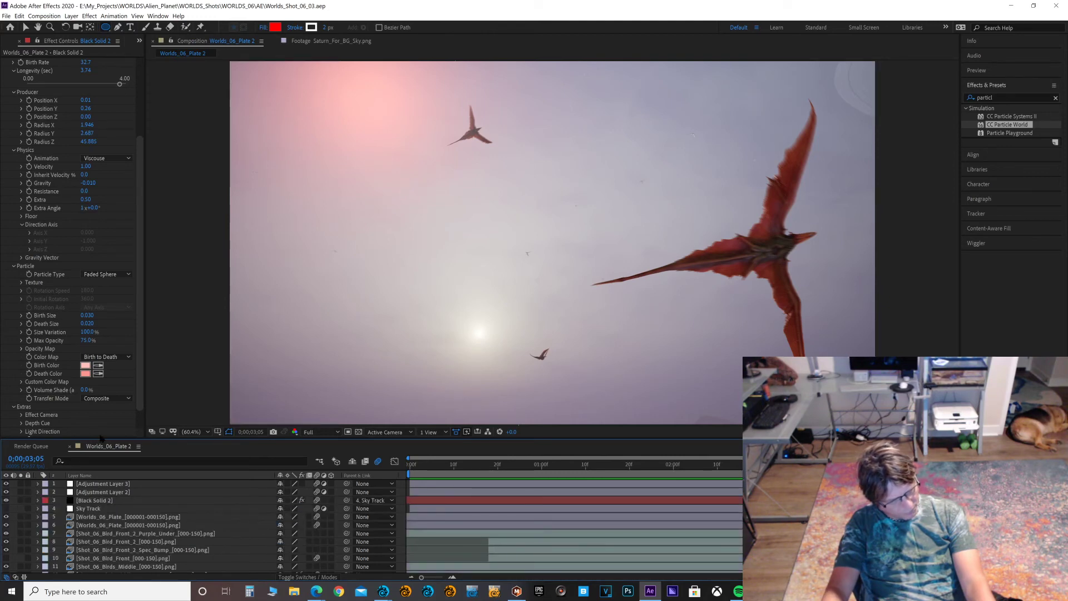
{"action": "left_click_drag", "start_coordinate": [236, 439], "coordinate": [265, 271]}
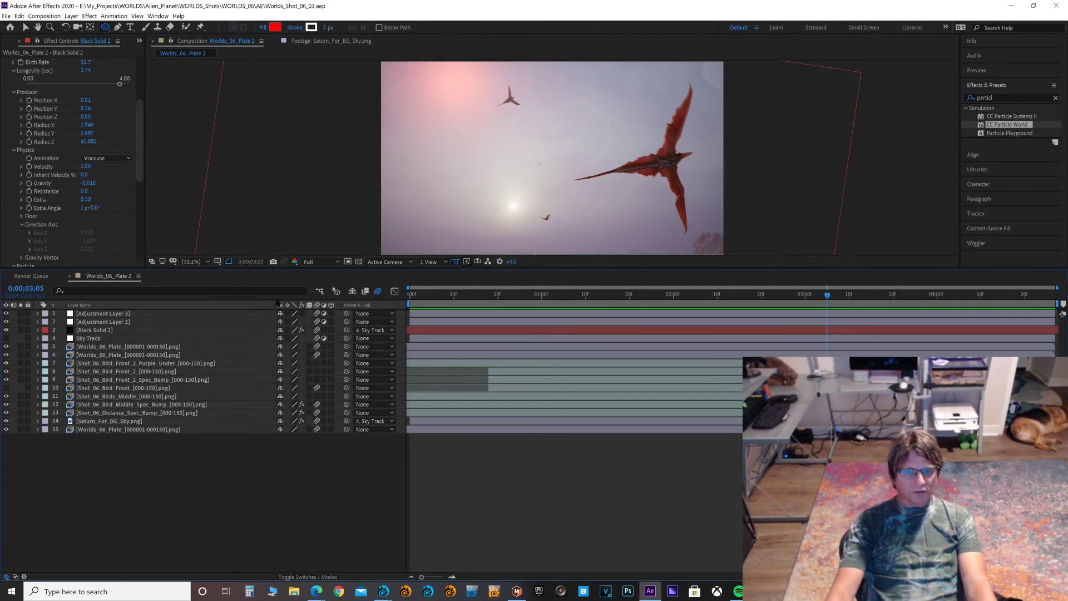
{"action": "left_click", "coordinate": [317, 363]}
{"action": "left_click_drag", "start_coordinate": [318, 412], "coordinate": [319, 467]}
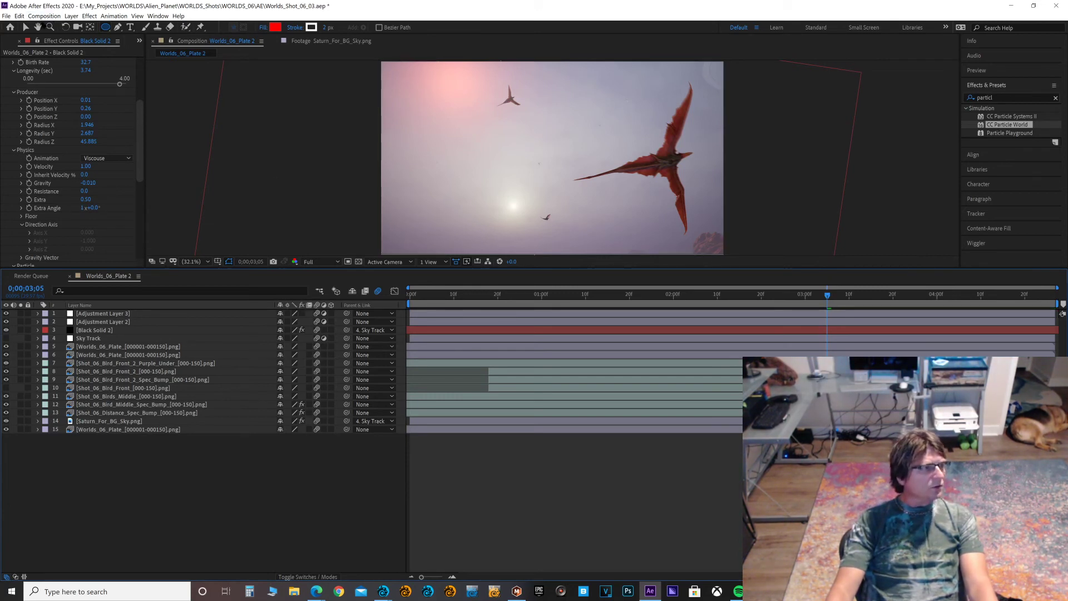
Step: Add the Worlds_06_Plate 2 composition to the render queue and accept its render settings at Best quality
{"action": "left_click", "coordinate": [52, 16]}
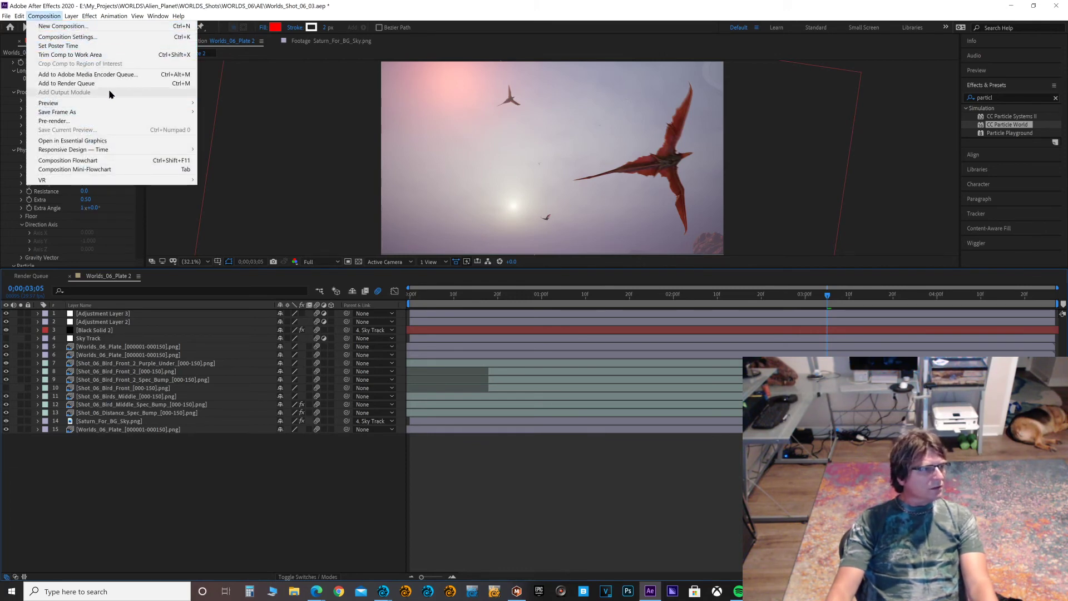
{"action": "left_click", "coordinate": [125, 84]}
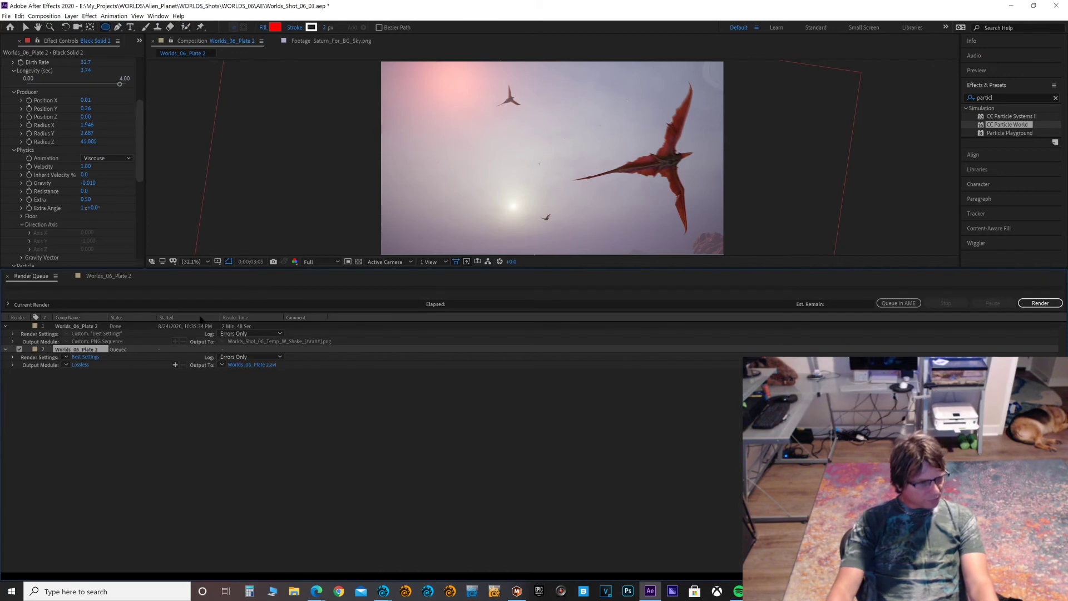
{"action": "left_click", "coordinate": [93, 358]}
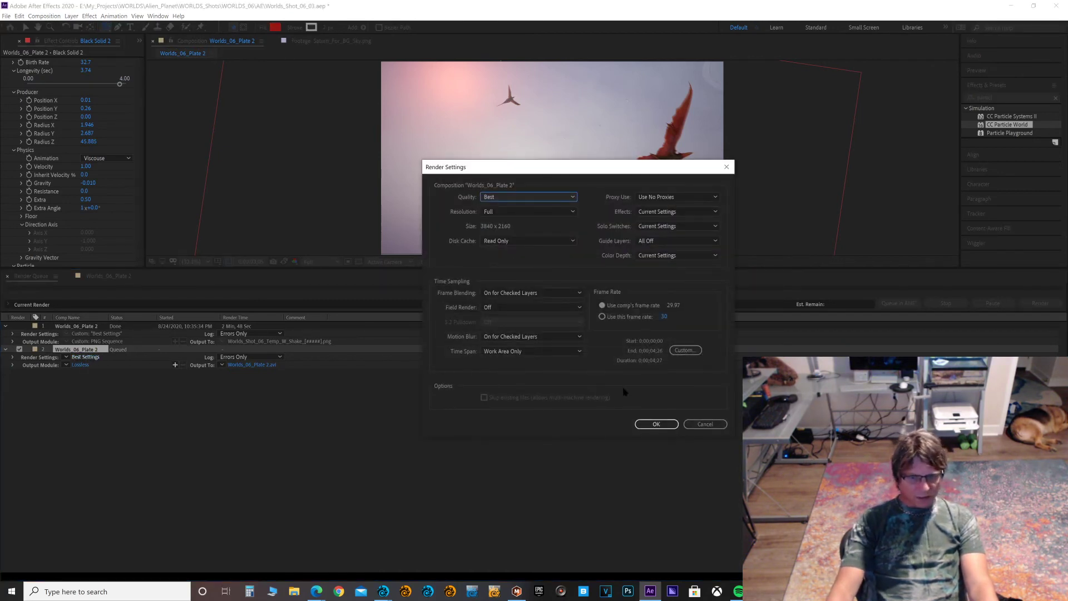
{"action": "left_click", "coordinate": [657, 424]}
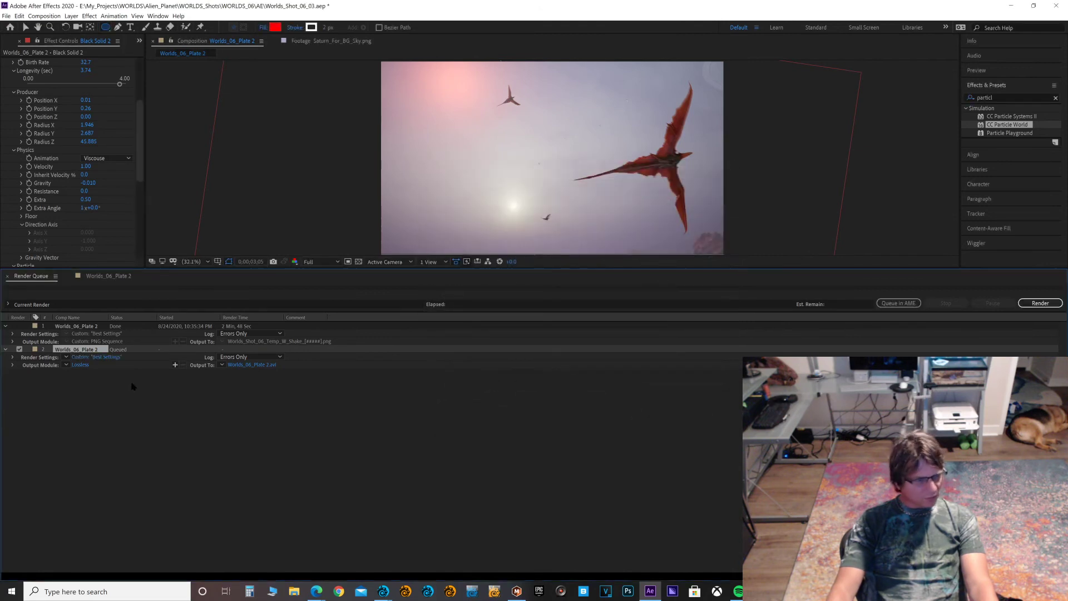
Step: Set the output format of the queued Worlds_06_Plate 2 render to PNG Sequence
{"action": "left_click", "coordinate": [81, 365]}
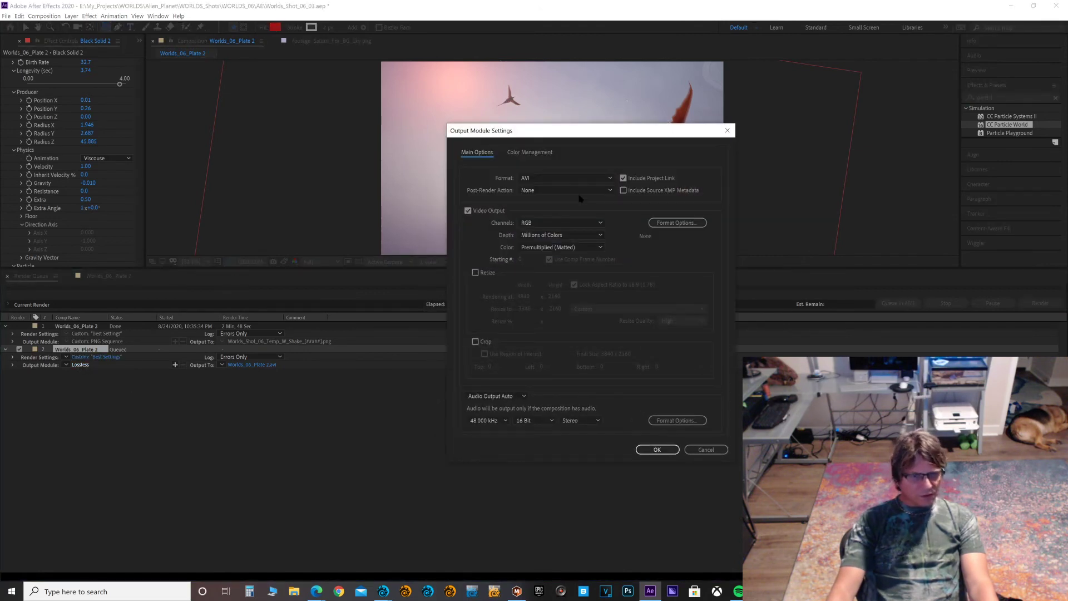
{"action": "left_click", "coordinate": [589, 176]}
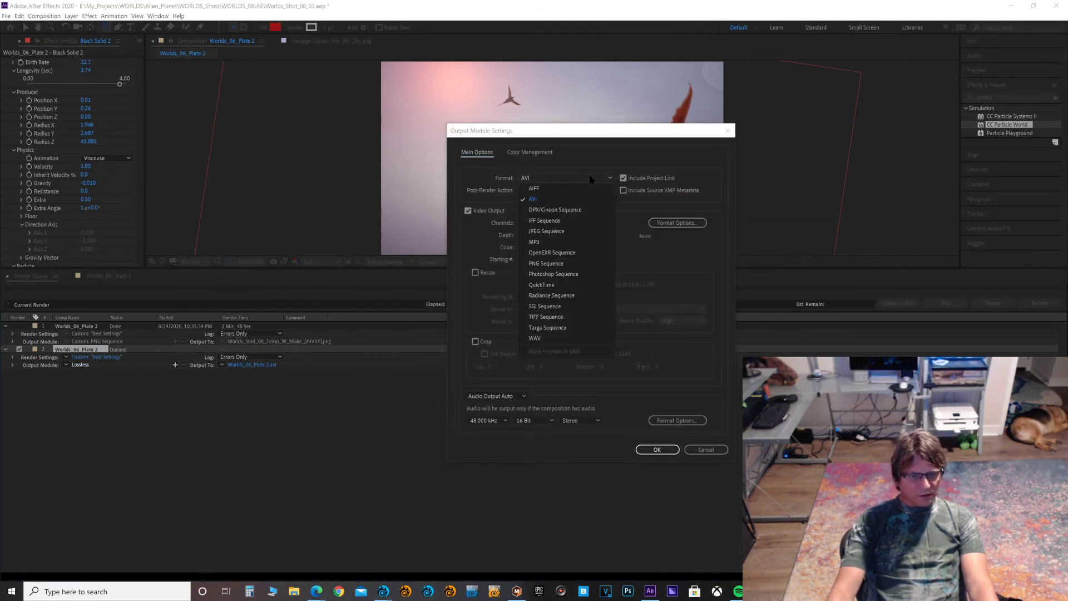
{"action": "left_click", "coordinate": [551, 265]}
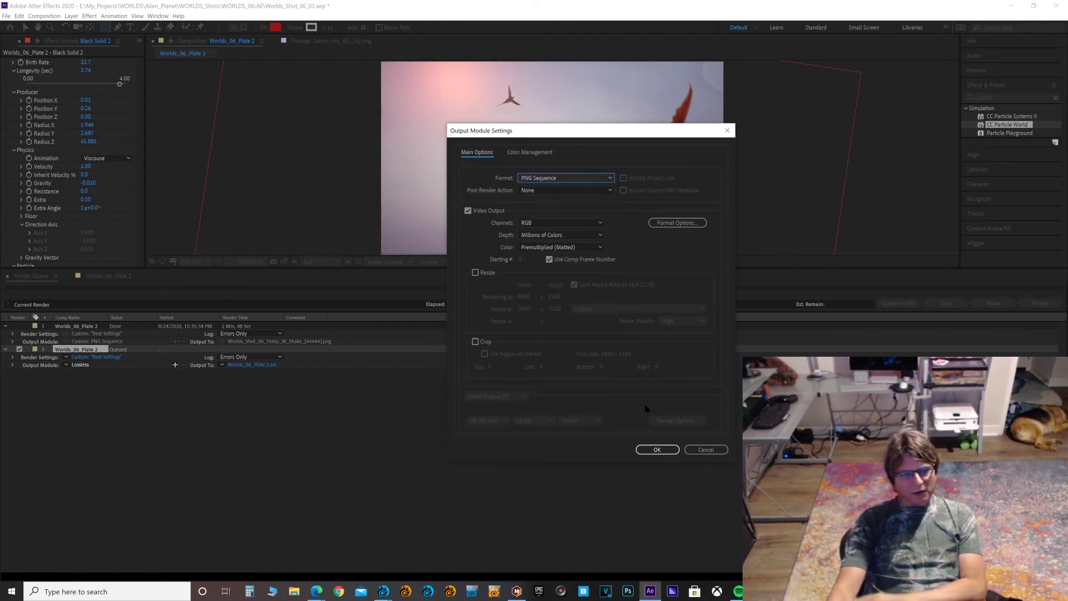
{"action": "left_click", "coordinate": [656, 450]}
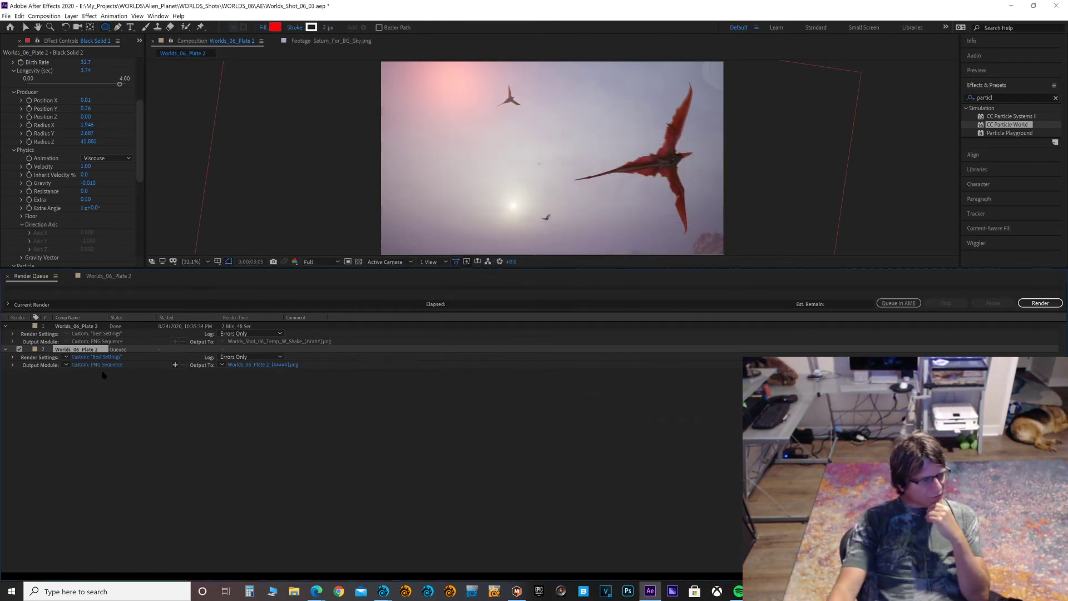
Step: Set the render resolution of the queued Worlds_06_Plate 2 item to Third
{"action": "left_click", "coordinate": [113, 357]}
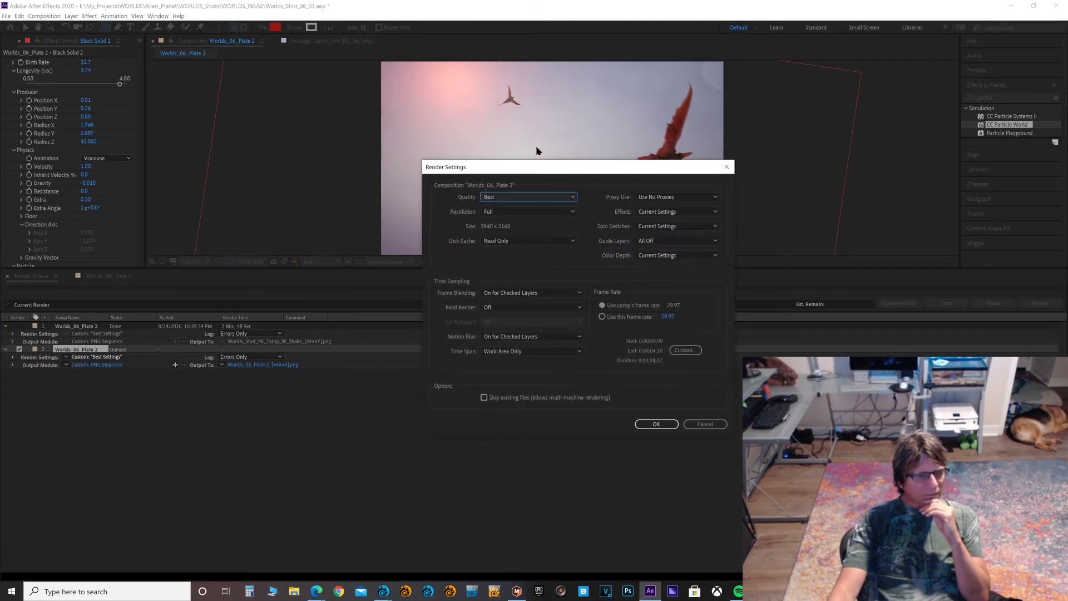
{"action": "left_click", "coordinate": [544, 212]}
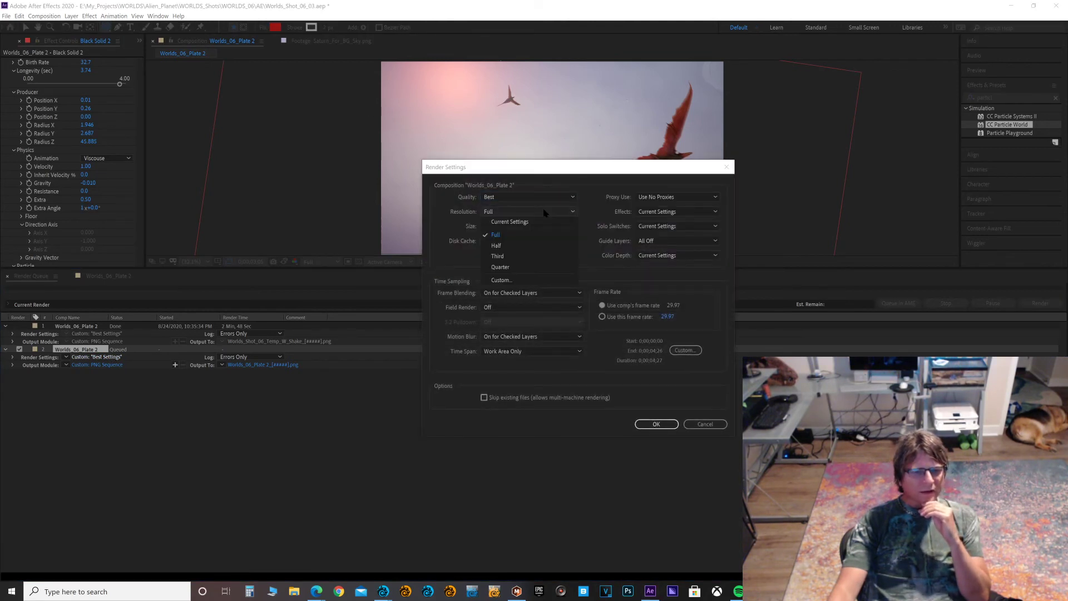
{"action": "left_click", "coordinate": [539, 257]}
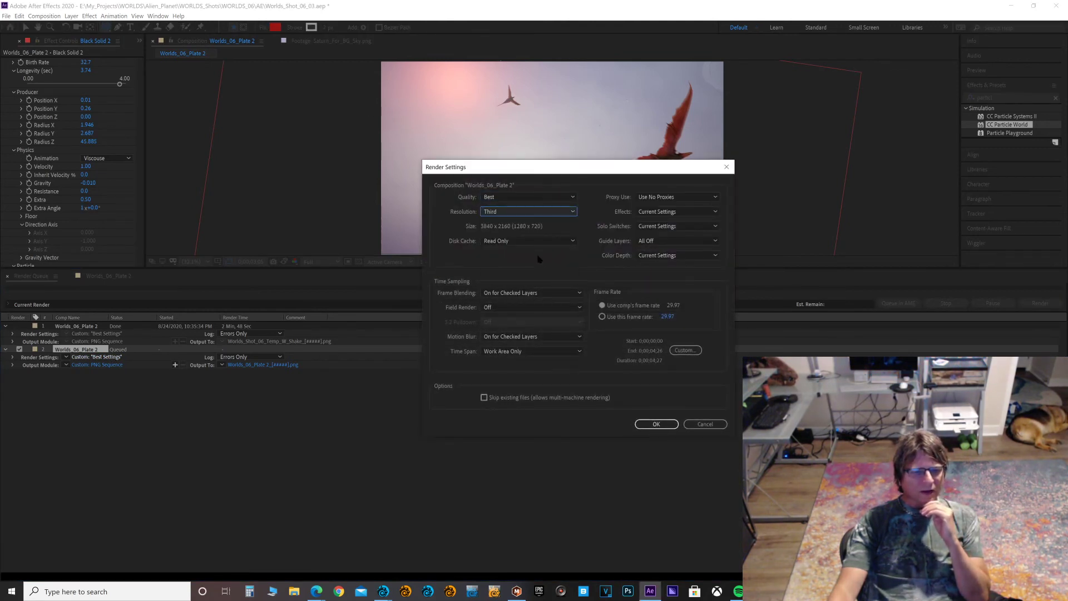
{"action": "left_click", "coordinate": [653, 426]}
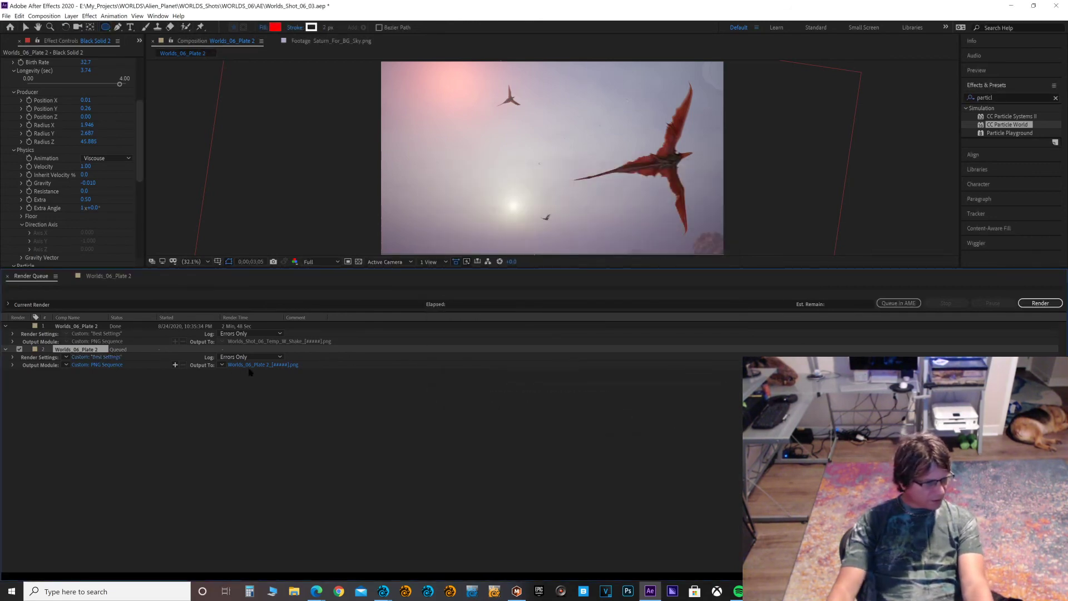
Step: Set the render output name to Worlds_Shot_06_Temp_W_Shake in the Worlds_Shot_06_Temp_W_Shake folder, based on the existing sequence's name without its frame number
{"action": "left_click", "coordinate": [273, 366]}
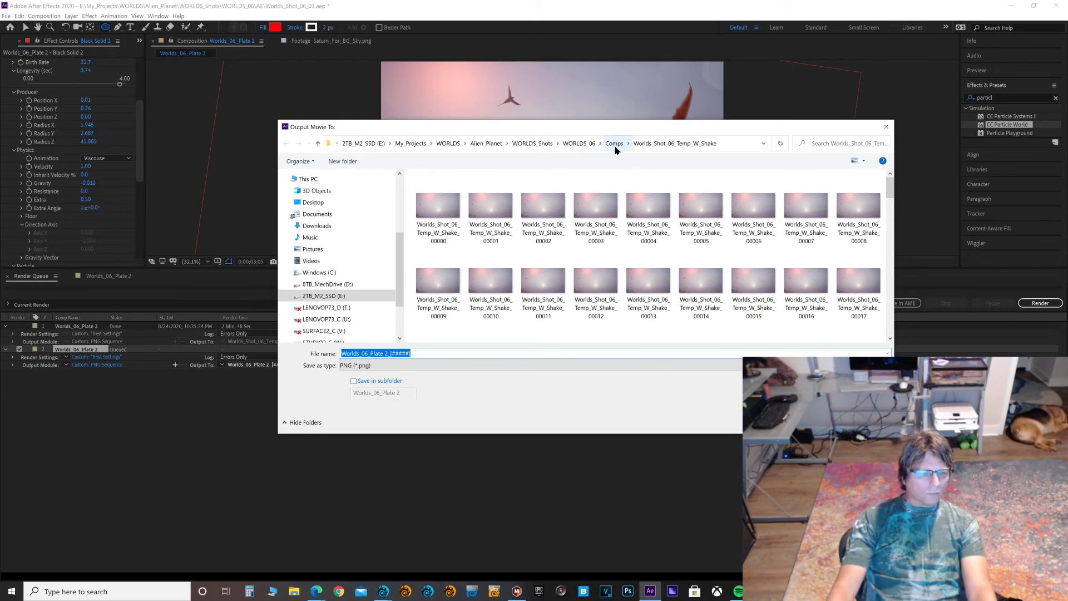
{"action": "left_click", "coordinate": [448, 213]}
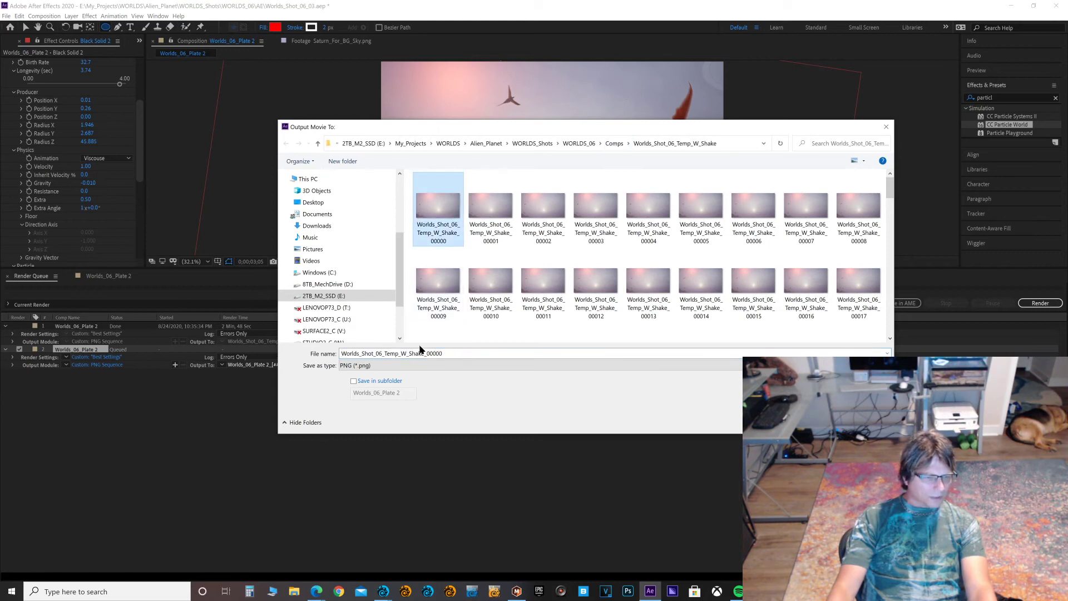
{"action": "double_click", "coordinate": [442, 353]}
{"action": "left_click", "coordinate": [444, 354]}
{"action": "key", "text": "shift+Left"}
{"action": "key", "text": "shift+Left"}
{"action": "key", "text": "shift+Left"}
{"action": "key", "text": "shift+Left"}
{"action": "key", "text": "shift+Left"}
{"action": "key", "text": "shift+Left"}
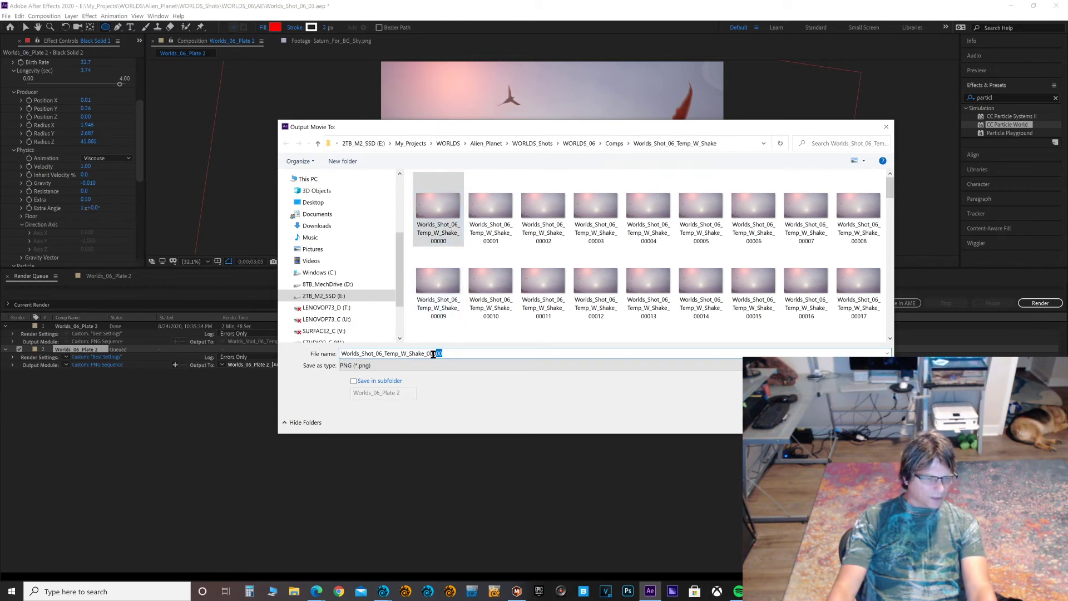
{"action": "key", "text": "BackSpace"}
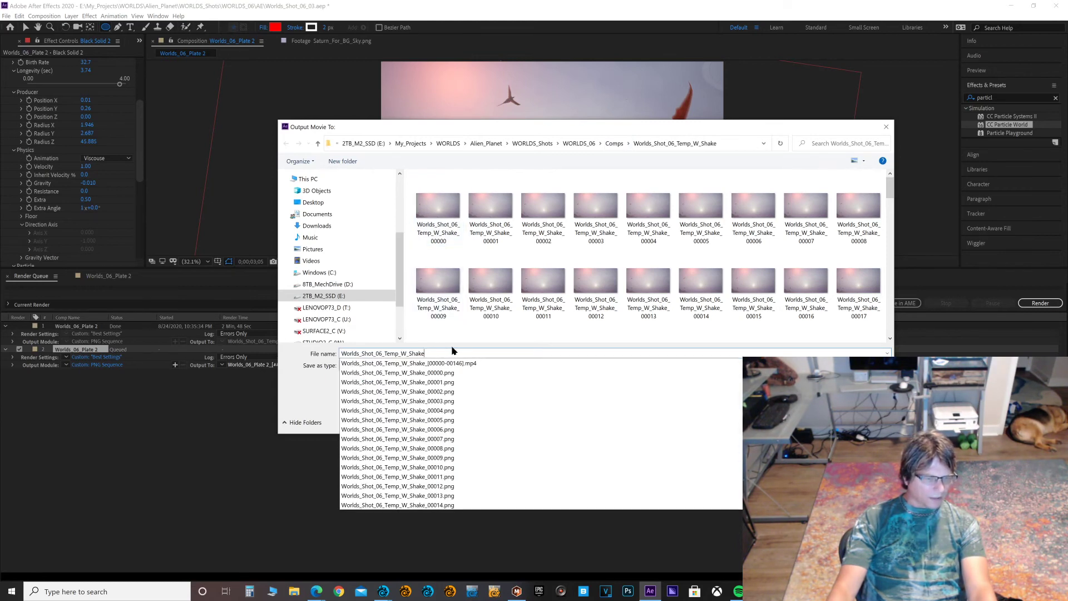
{"action": "left_click", "coordinate": [302, 386]}
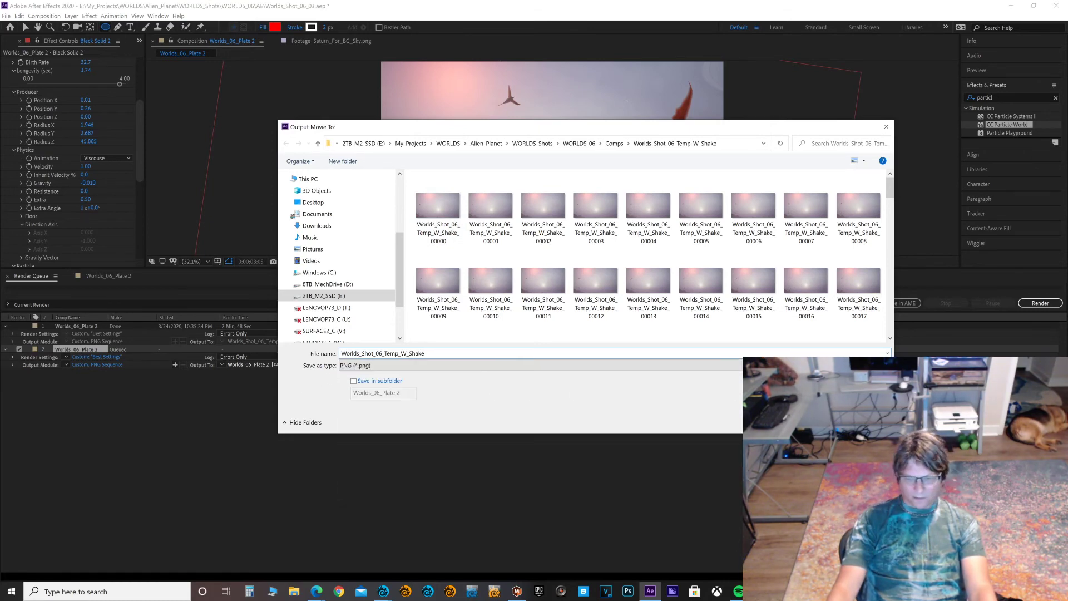
{"action": "key", "text": "Return"}
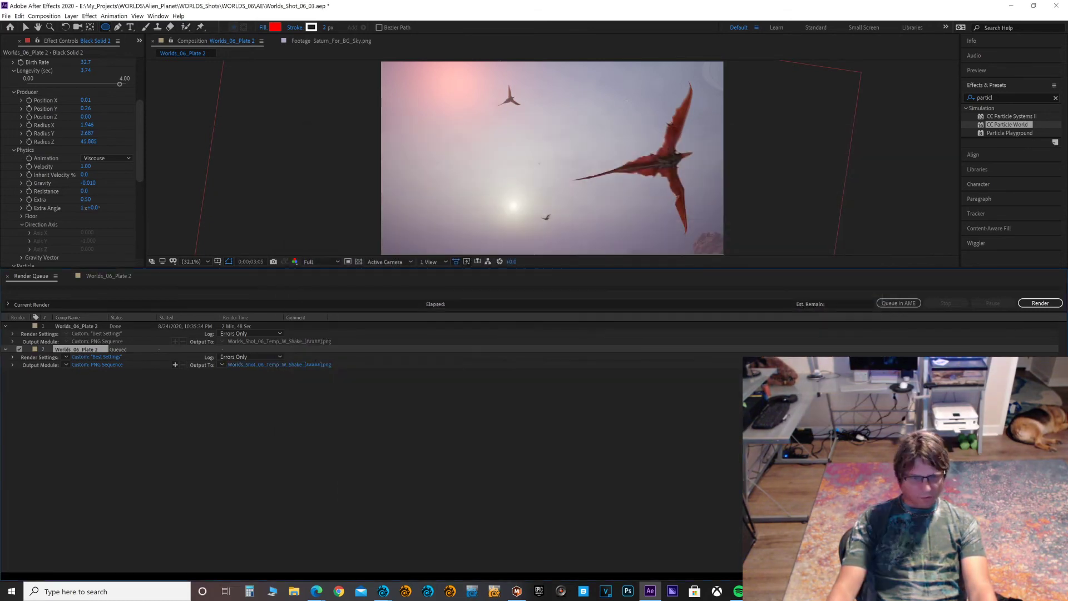
Step: Return to the composition's layers and turn the Wigglerama shake effects on Adjustment Layer 3 back on
{"action": "left_click", "coordinate": [110, 276]}
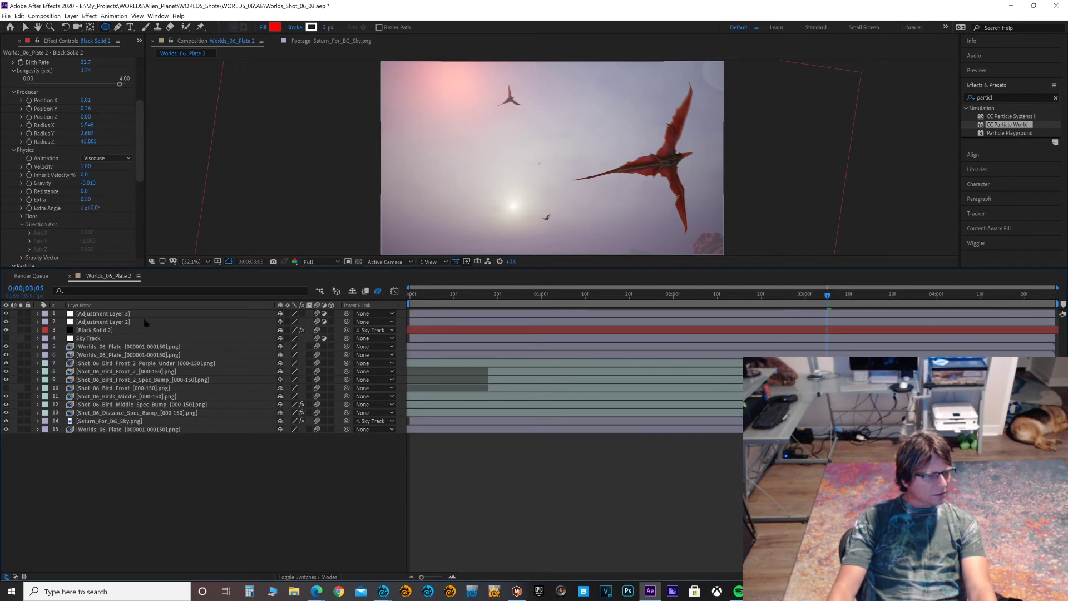
{"action": "left_click", "coordinate": [146, 322]}
{"action": "left_click", "coordinate": [174, 314]}
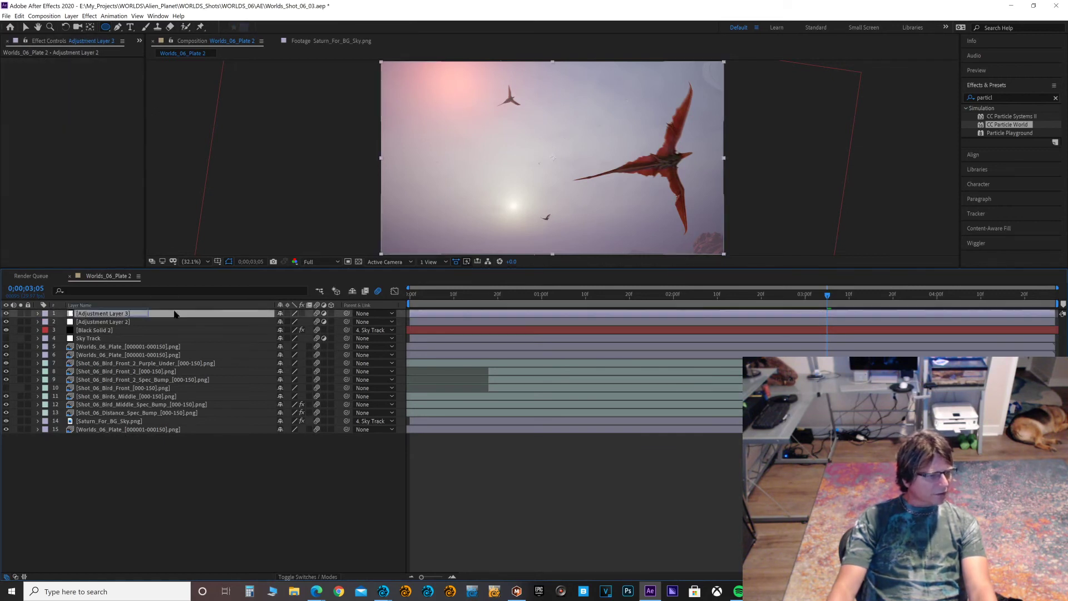
{"action": "left_click", "coordinate": [301, 313]}
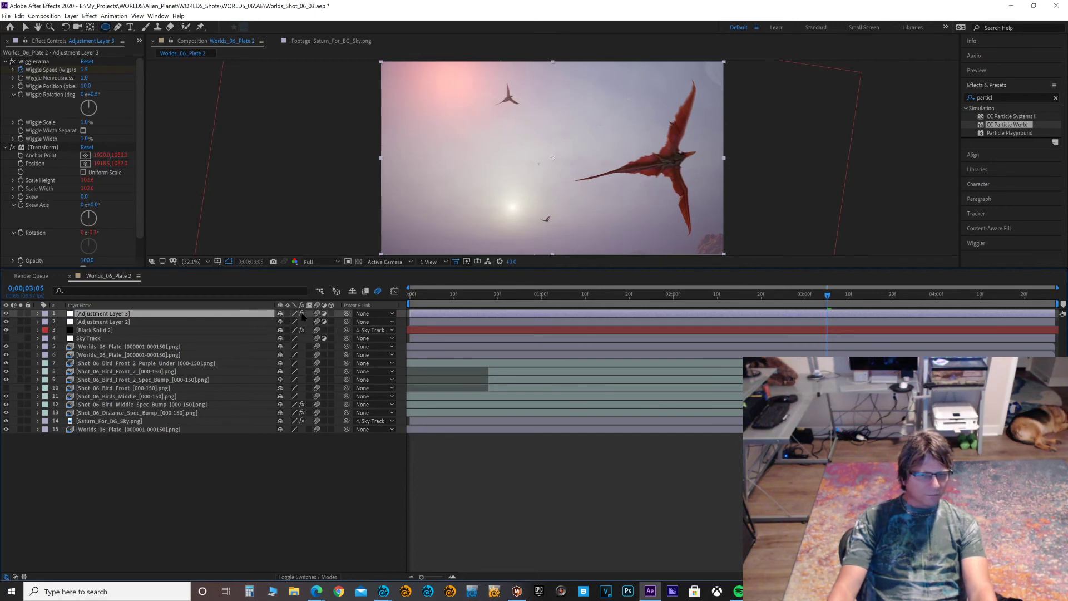
Step: Save the project and render the queued Worlds_06_Plate 2 item, overwriting the existing PNG files
{"action": "left_click", "coordinate": [45, 278]}
{"action": "left_click", "coordinate": [88, 420]}
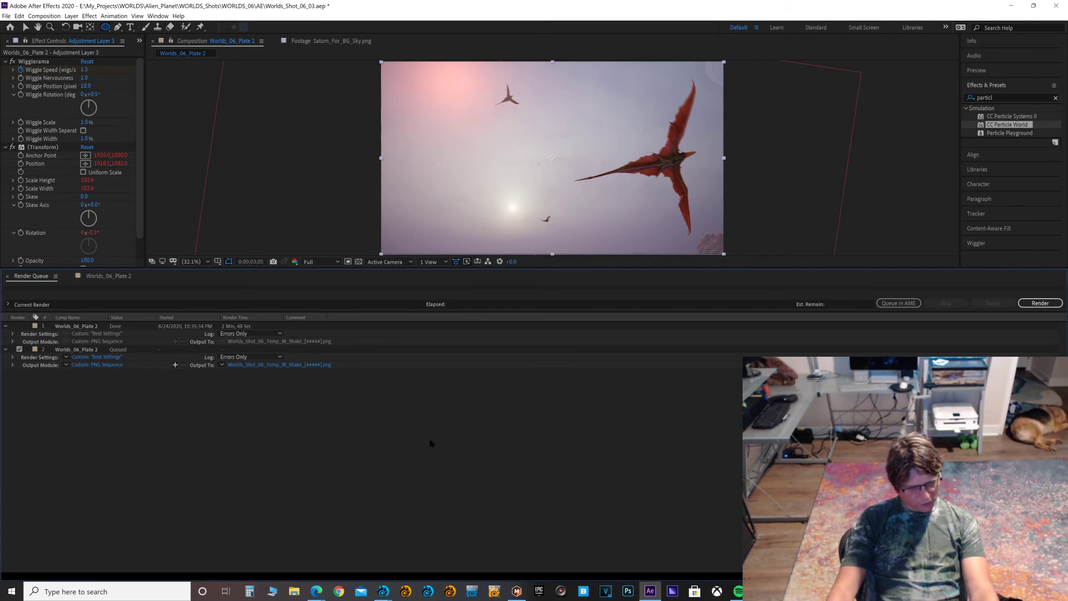
{"action": "key", "text": "ctrl+s"}
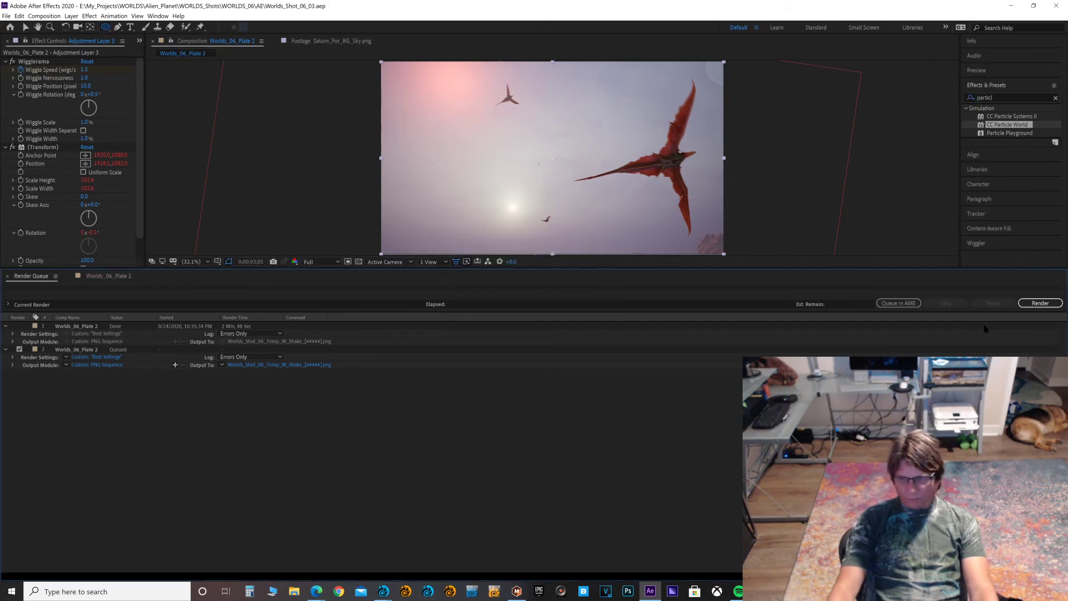
{"action": "left_click", "coordinate": [1036, 304]}
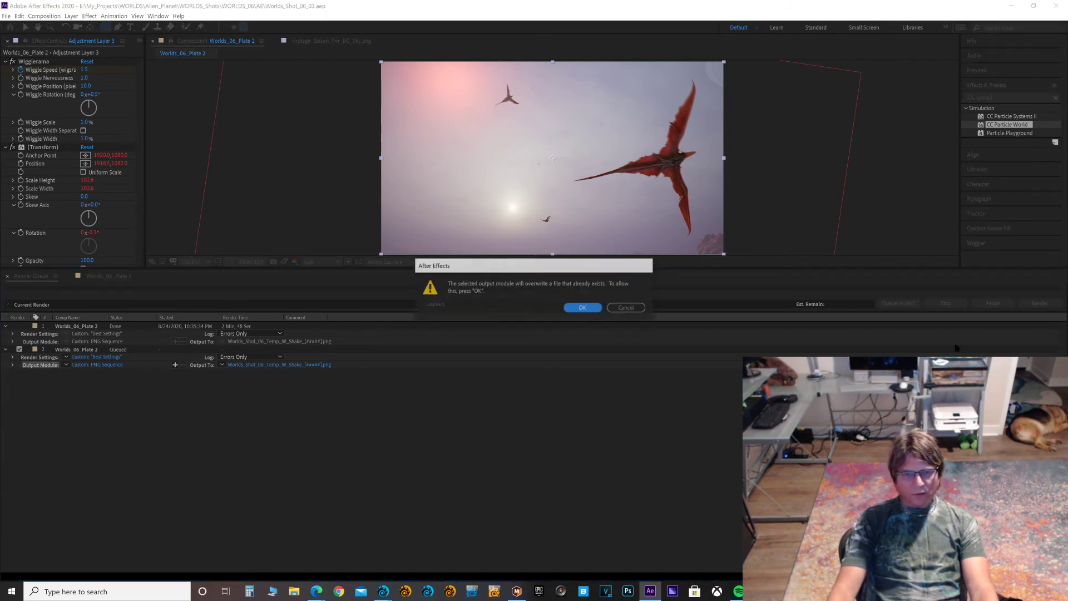
{"action": "left_click", "coordinate": [584, 310]}
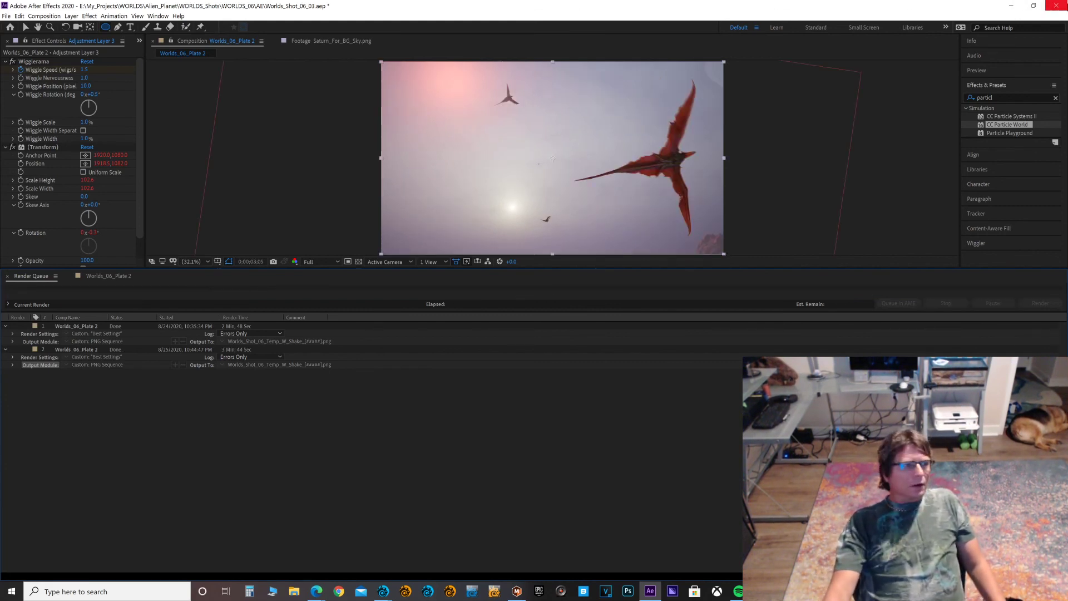
Step: Close After Effects and save the changes to Worlds_Shot_06_03.aep
{"action": "left_click", "coordinate": [1056, 6]}
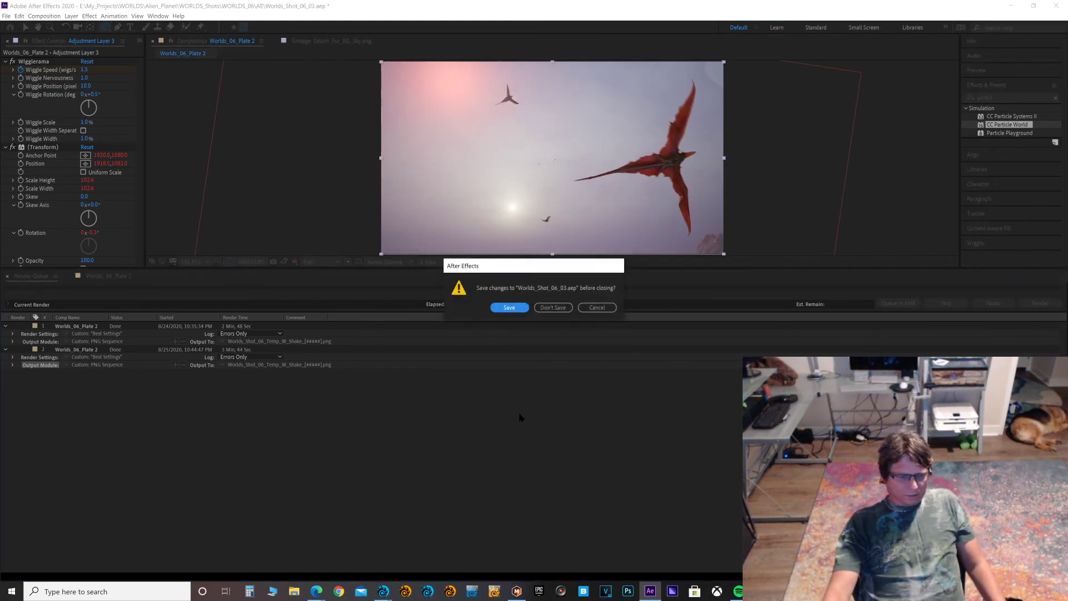
{"action": "left_click", "coordinate": [518, 308]}
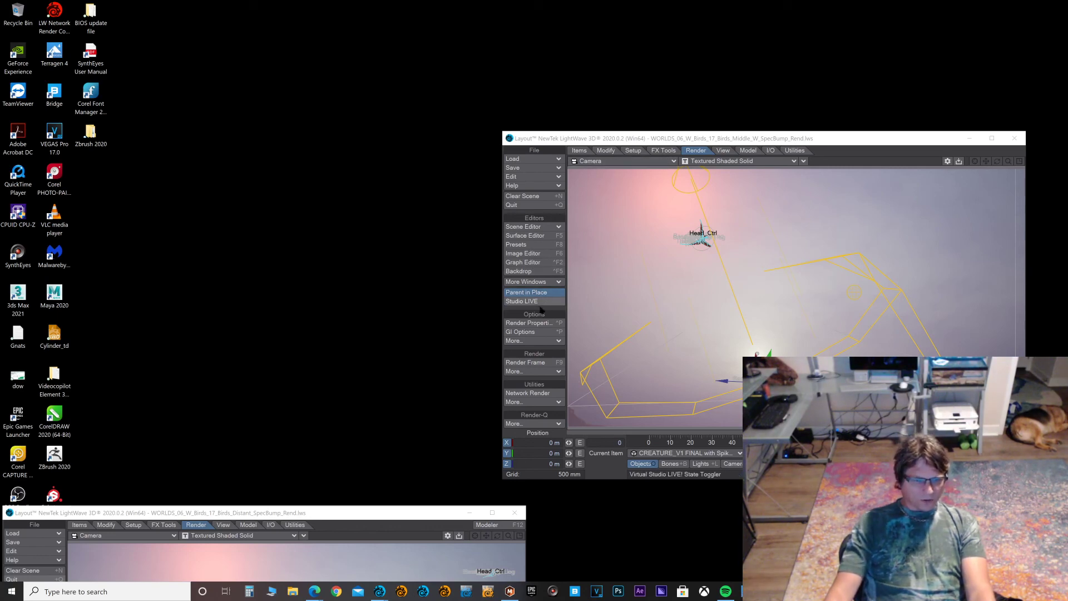
Step: In LightWave Layout, check the render range and output settings of the Birds_Middle_W_SpecBump_Rend scene, and render the scene
{"action": "left_click", "coordinate": [531, 324]}
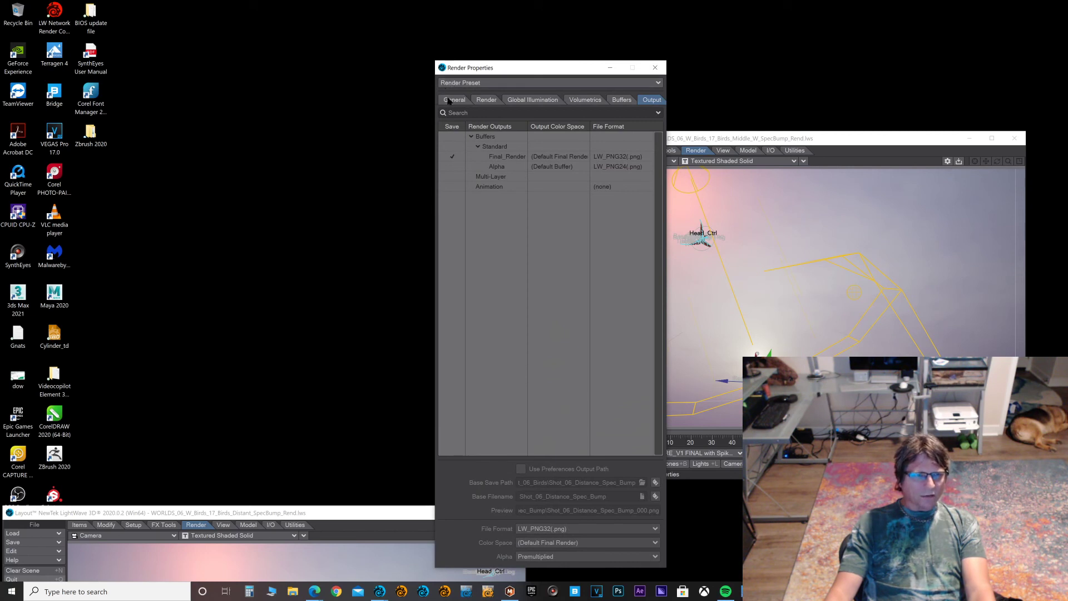
{"action": "left_click", "coordinate": [451, 100]}
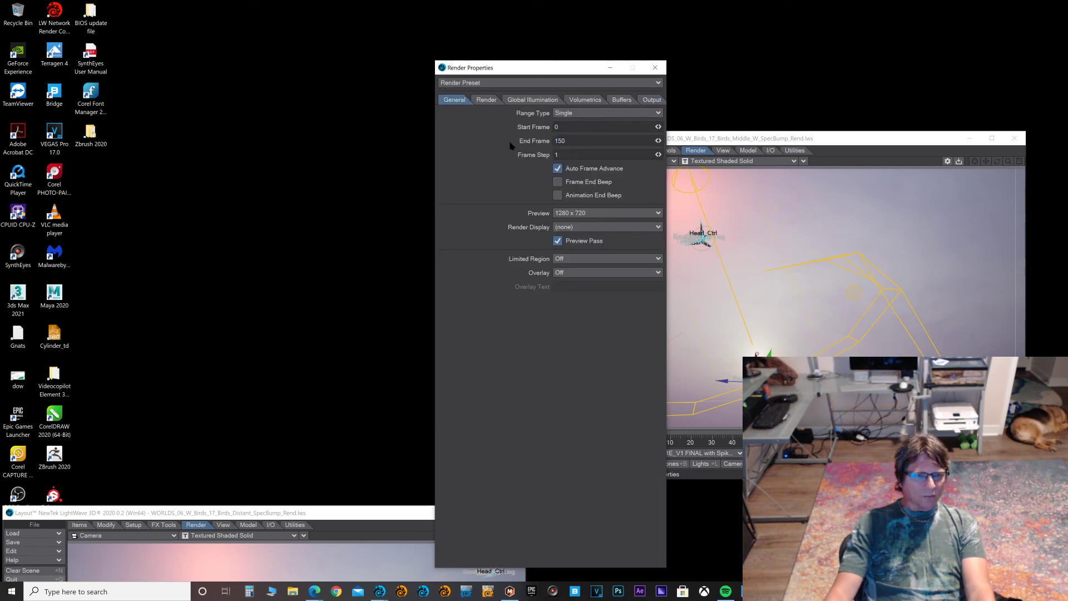
{"action": "left_click", "coordinate": [652, 100]}
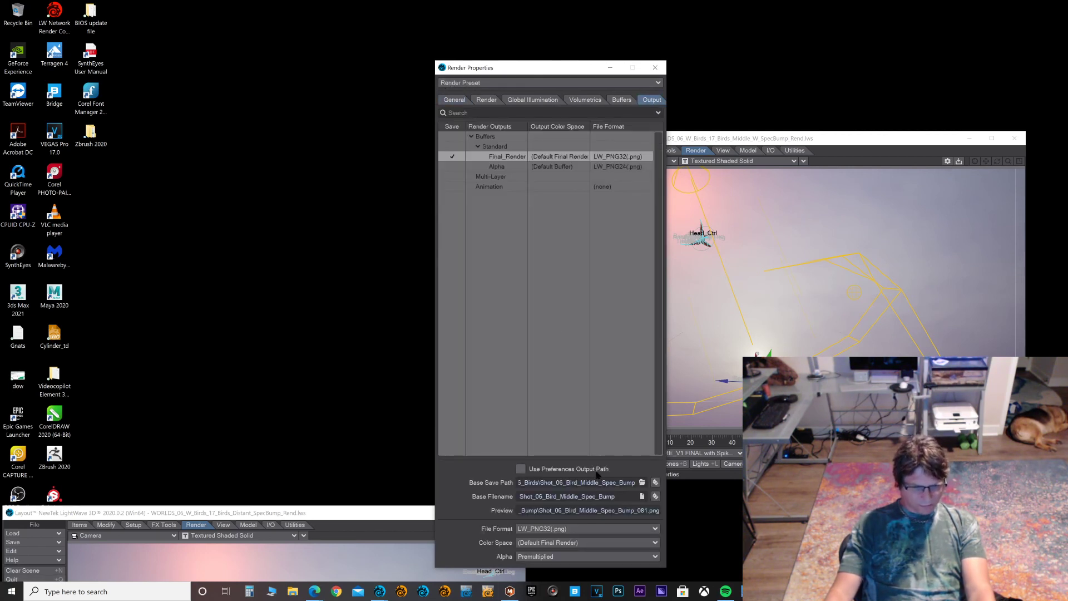
{"action": "left_click", "coordinate": [655, 67]}
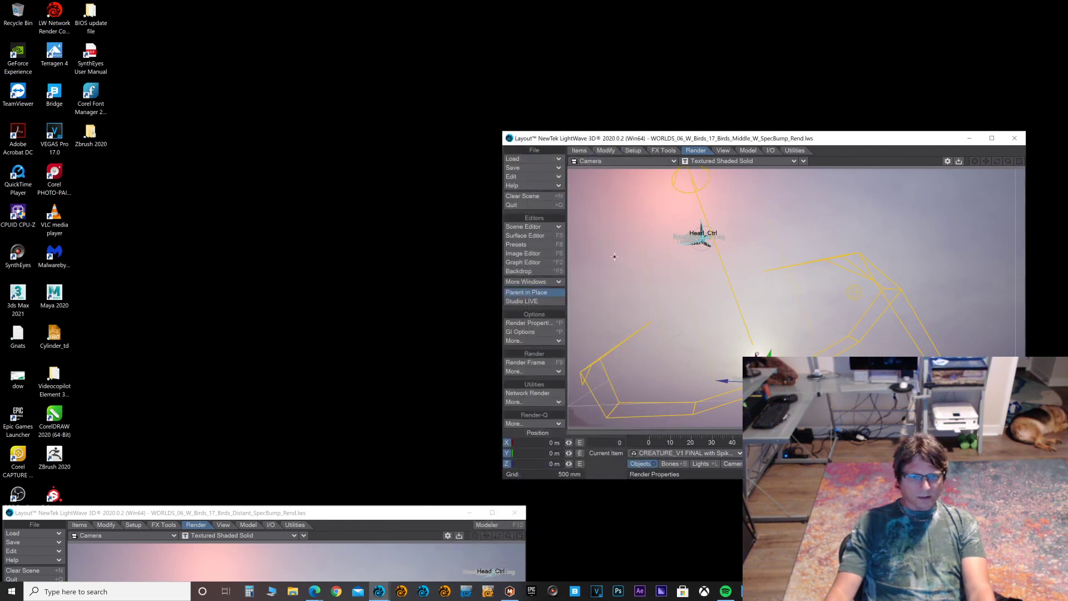
{"action": "left_click", "coordinate": [532, 372]}
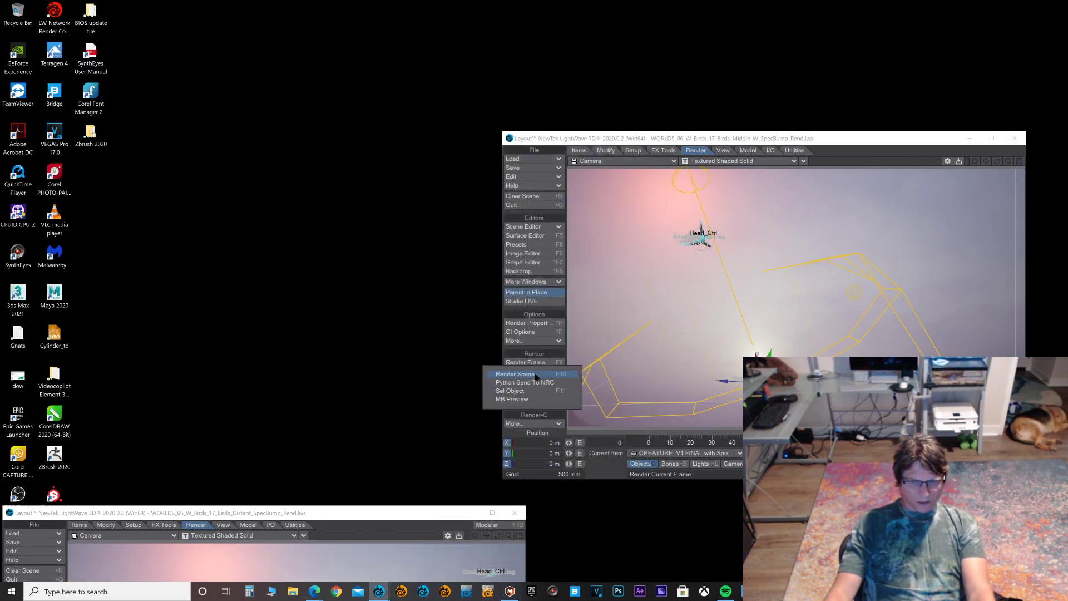
{"action": "left_click", "coordinate": [536, 376]}
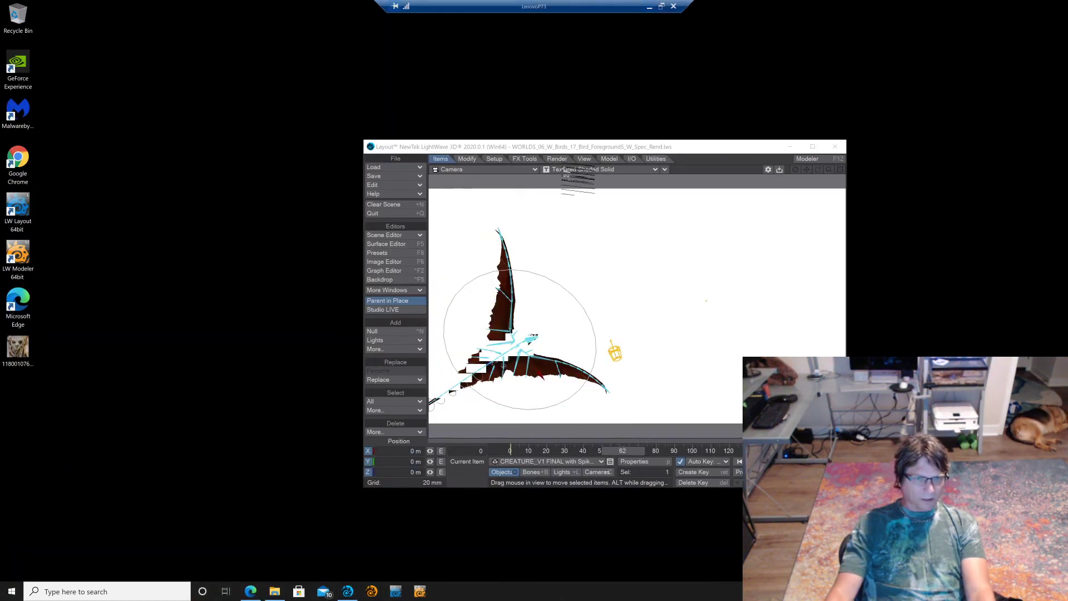
Step: On the remote computer, set the camera view of the Bird_Foreground5_W_Spec_Rend scene to Front Face Wireframe
{"action": "left_click", "coordinate": [595, 170]}
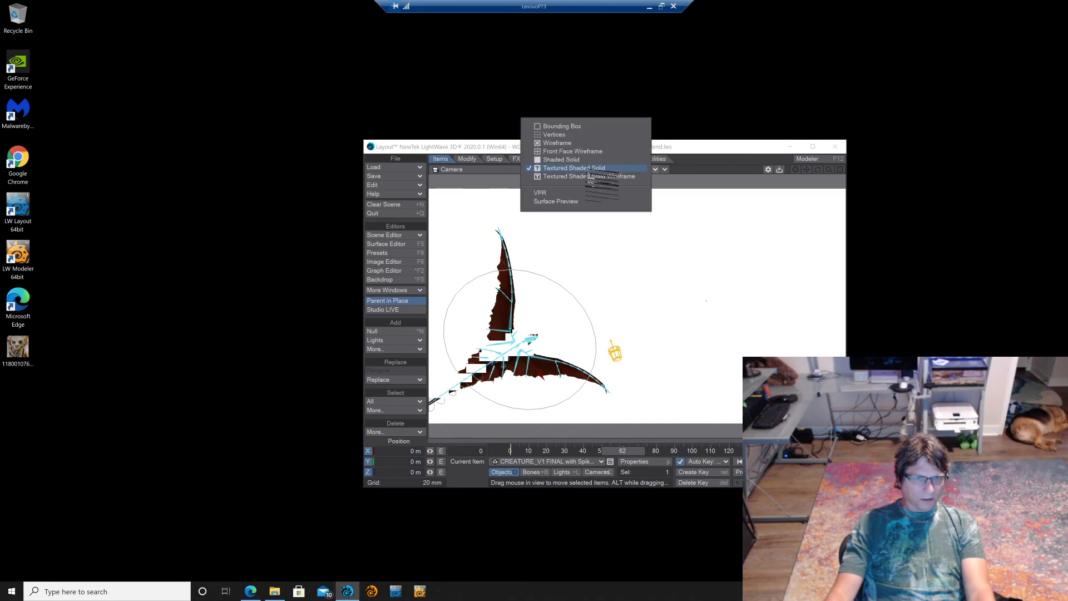
{"action": "left_click", "coordinate": [609, 151]}
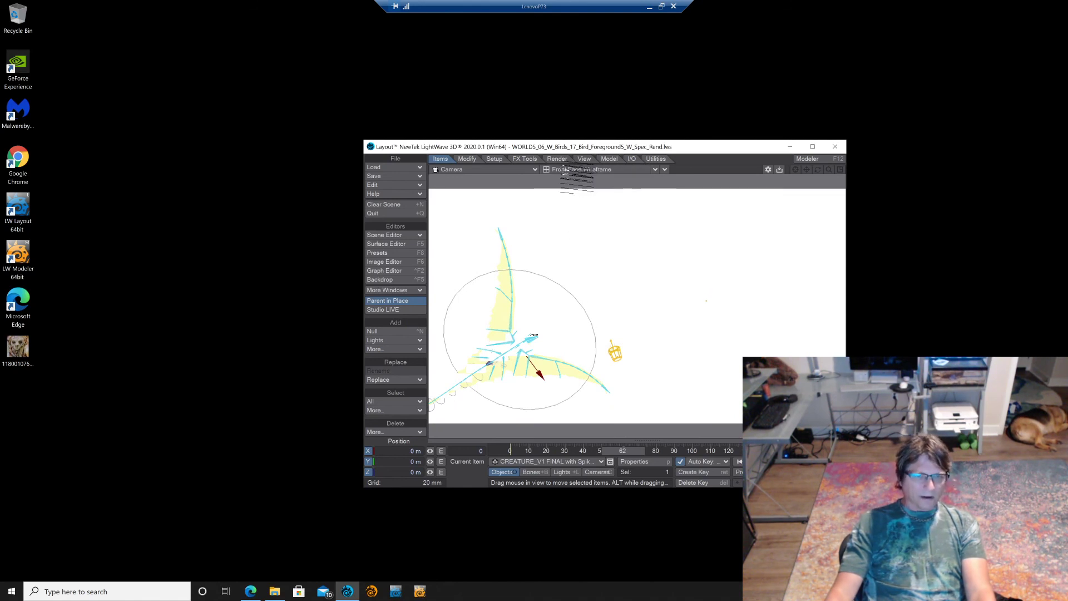
Step: Set the foreground bird scene's render range to start at frame 150 and end at frame 0
{"action": "left_click", "coordinate": [557, 159]}
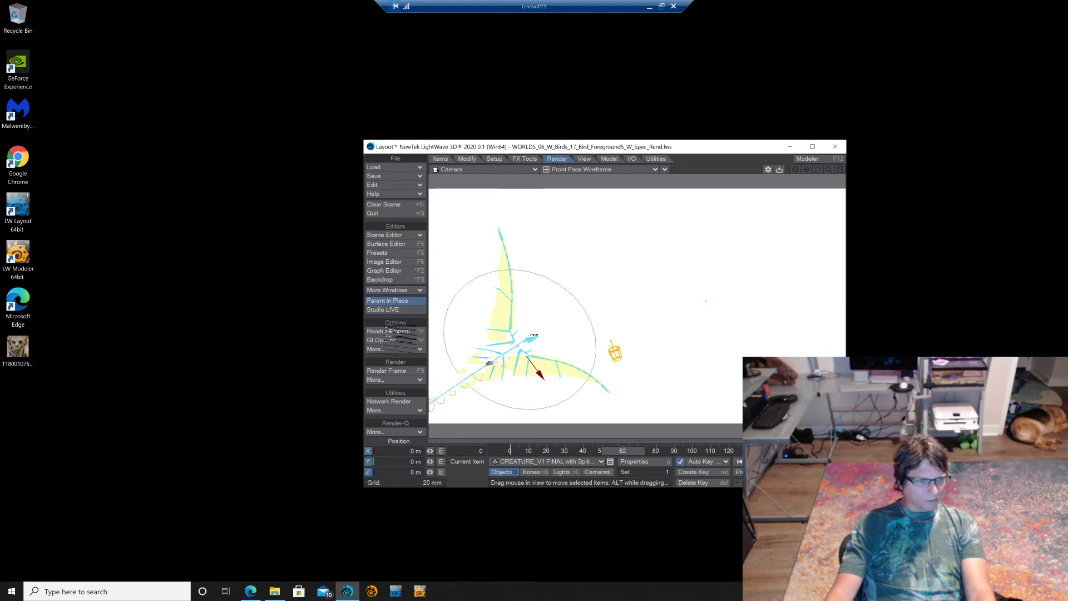
{"action": "left_click", "coordinate": [389, 331]}
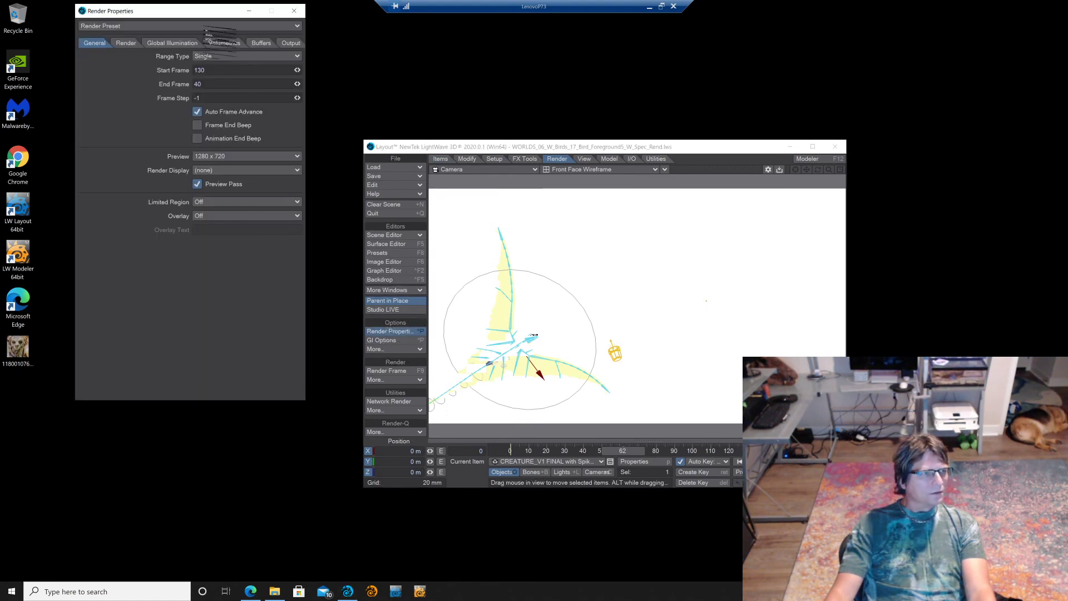
{"action": "left_click_drag", "start_coordinate": [167, 10], "coordinate": [748, 249]}
{"action": "double_click", "coordinate": [746, 292]}
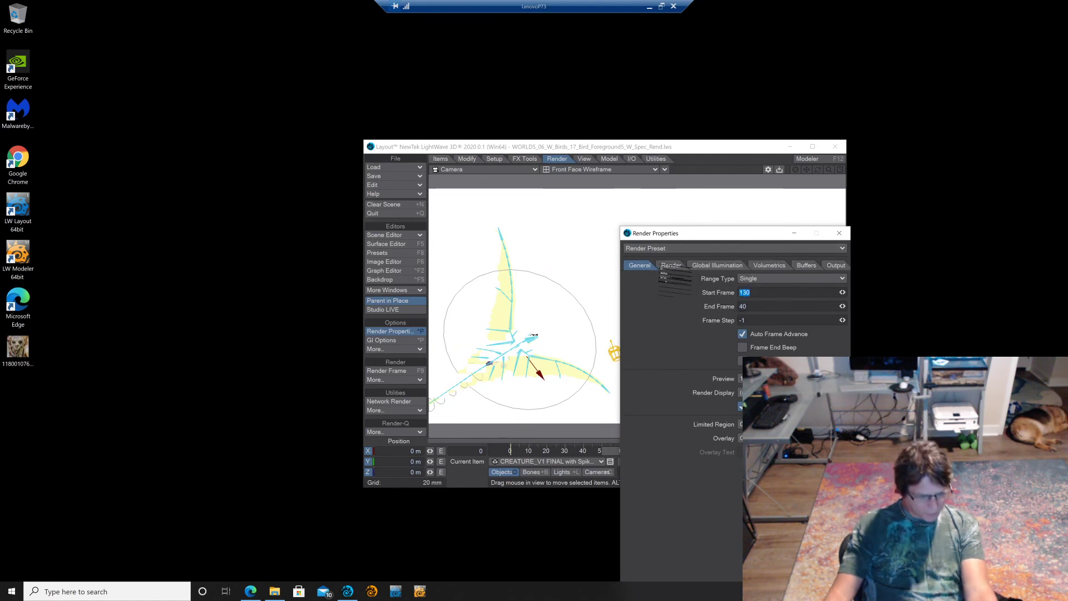
{"action": "type", "text": "150"}
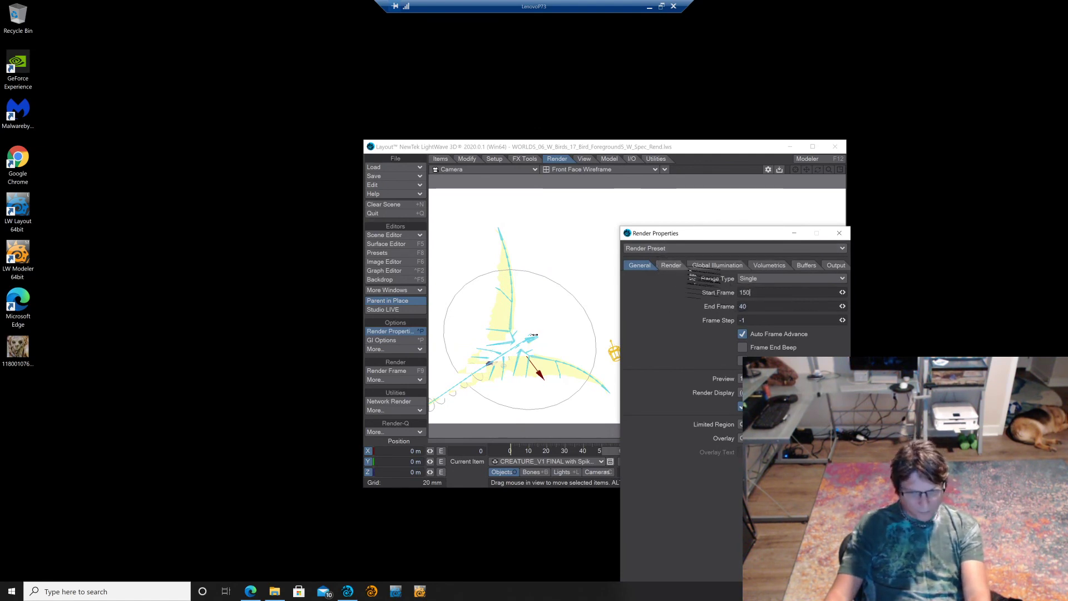
{"action": "key", "text": "Tab"}
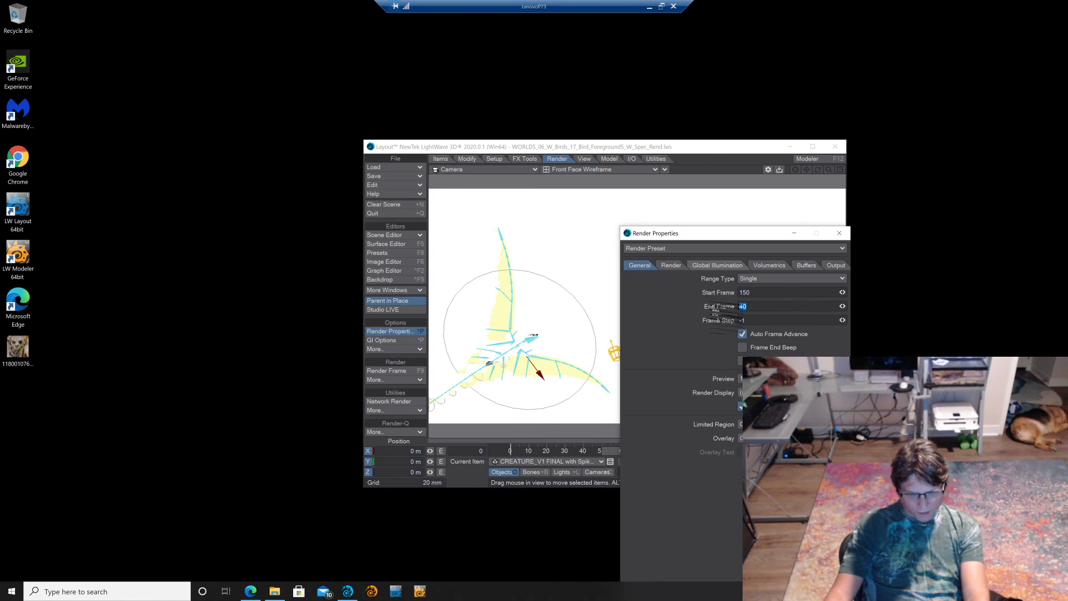
{"action": "type", "text": "0"}
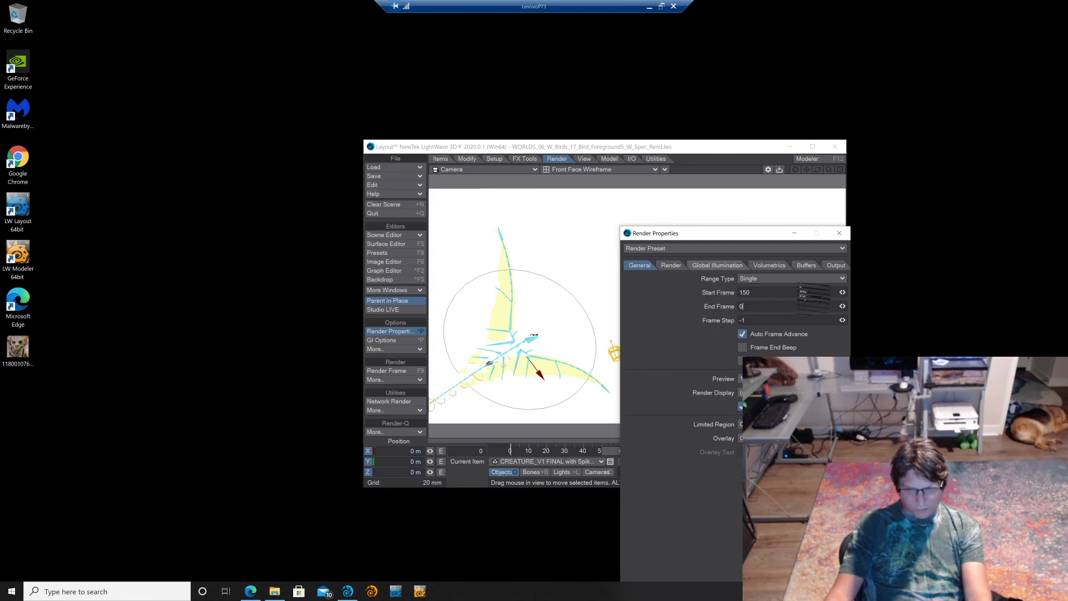
Step: Set the base save path of the final render output to the Shot_06_Bird_Front_2_Spec_Bump folder in Shot_06_Birds
{"action": "left_click", "coordinate": [836, 265]}
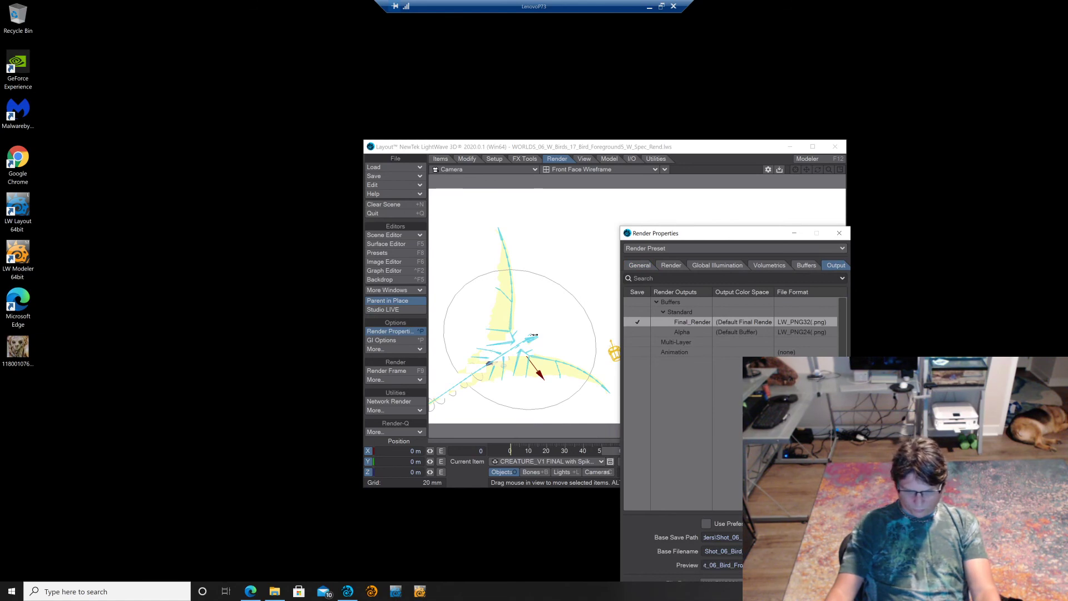
{"action": "left_click", "coordinate": [842, 537]}
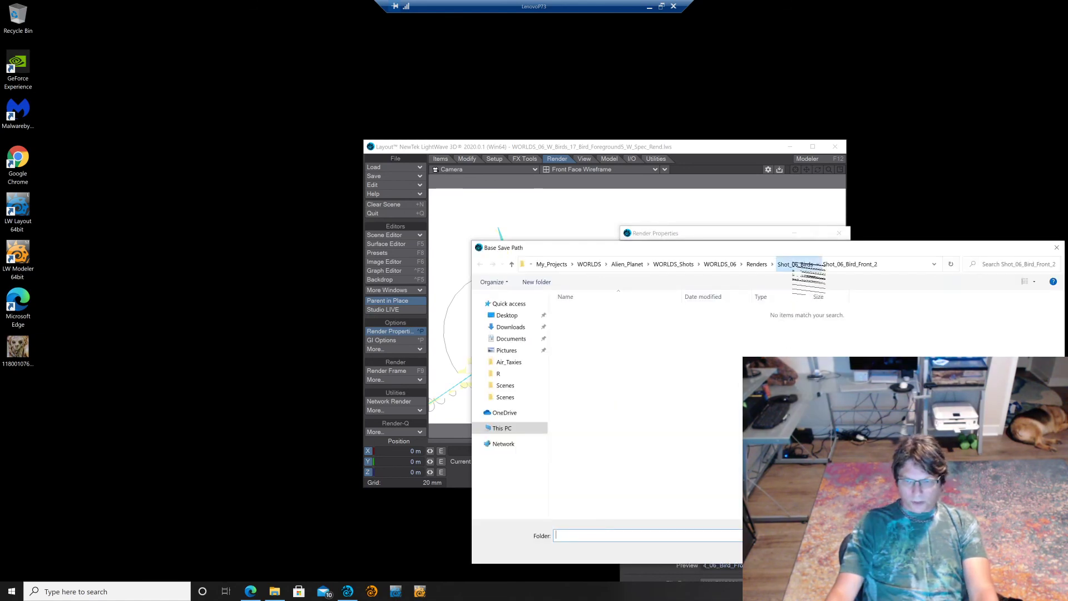
{"action": "left_click", "coordinate": [795, 265]}
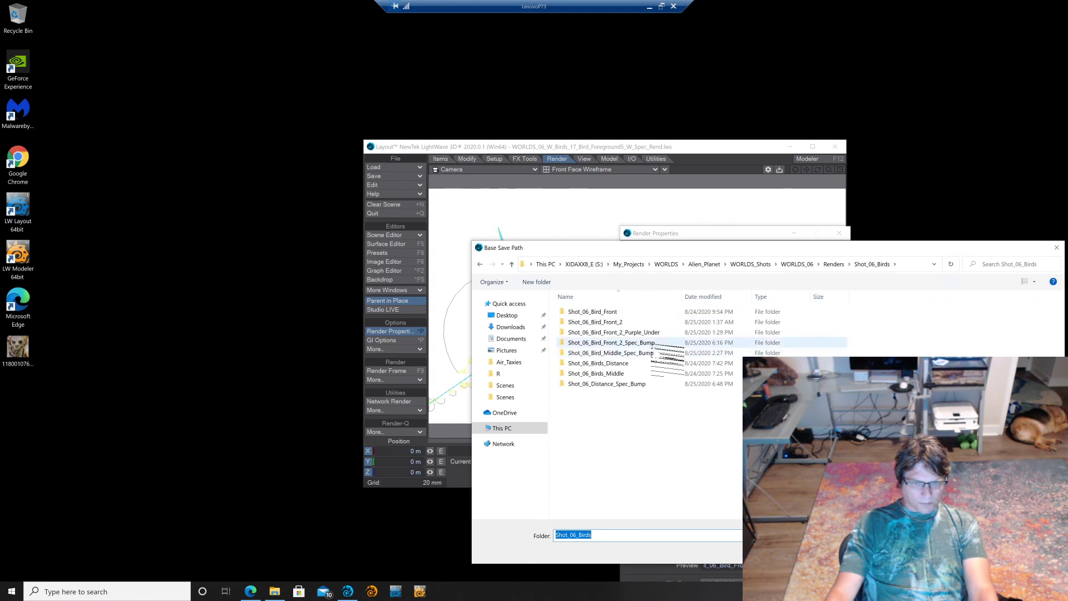
{"action": "left_click", "coordinate": [656, 343]}
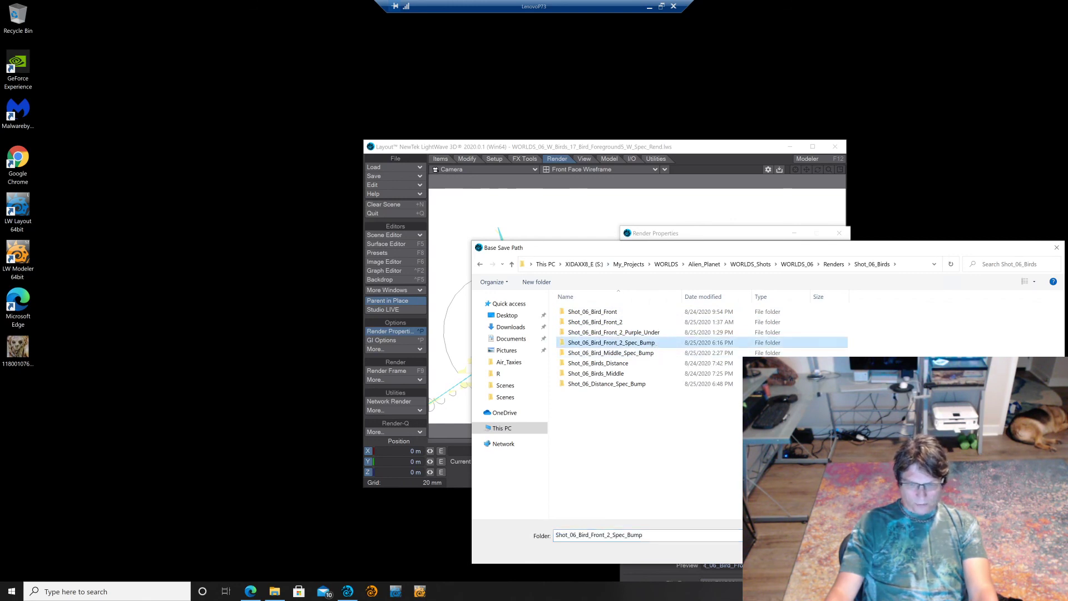
{"action": "key", "text": "Return"}
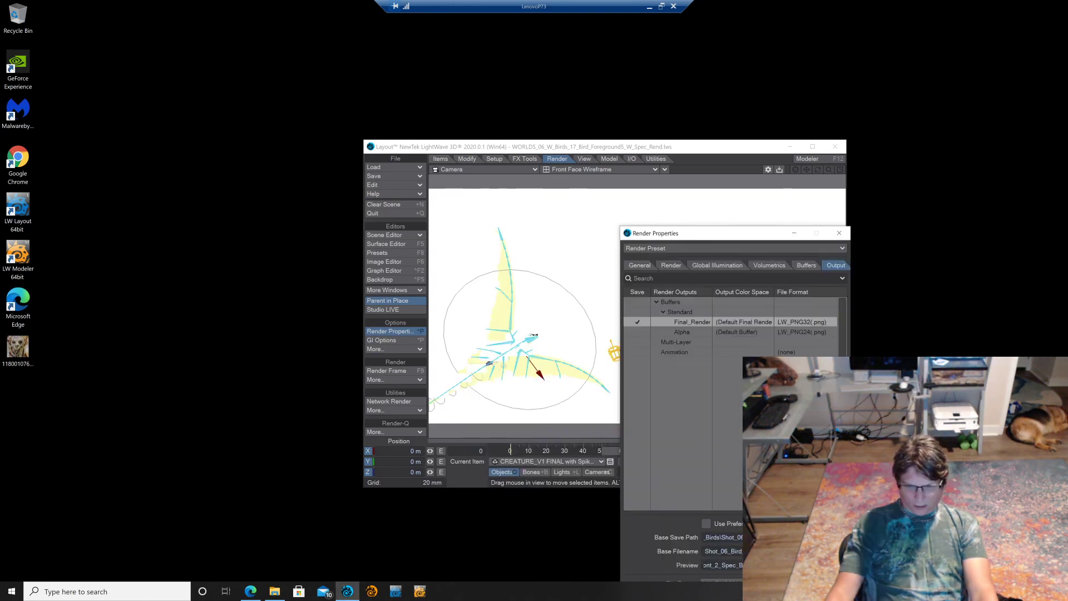
Step: Set the base filename to Shot_06_Bird_Front_2_Spec_Bump, based on the existing sequence's name without its frame number, and close the render properties
{"action": "left_click", "coordinate": [842, 552]}
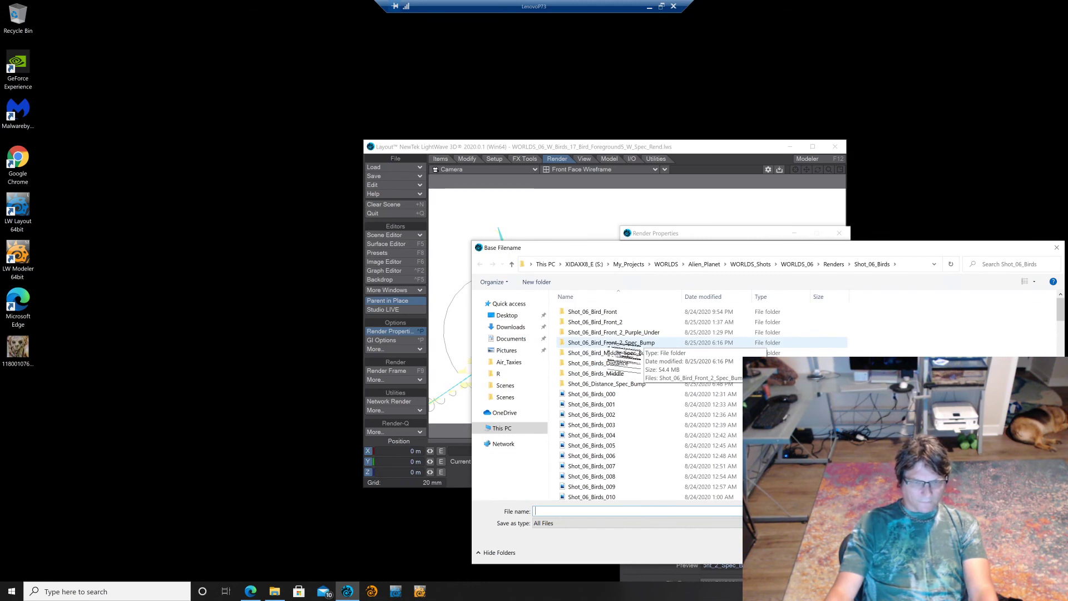
{"action": "double_click", "coordinate": [610, 346]}
{"action": "left_click", "coordinate": [645, 313]}
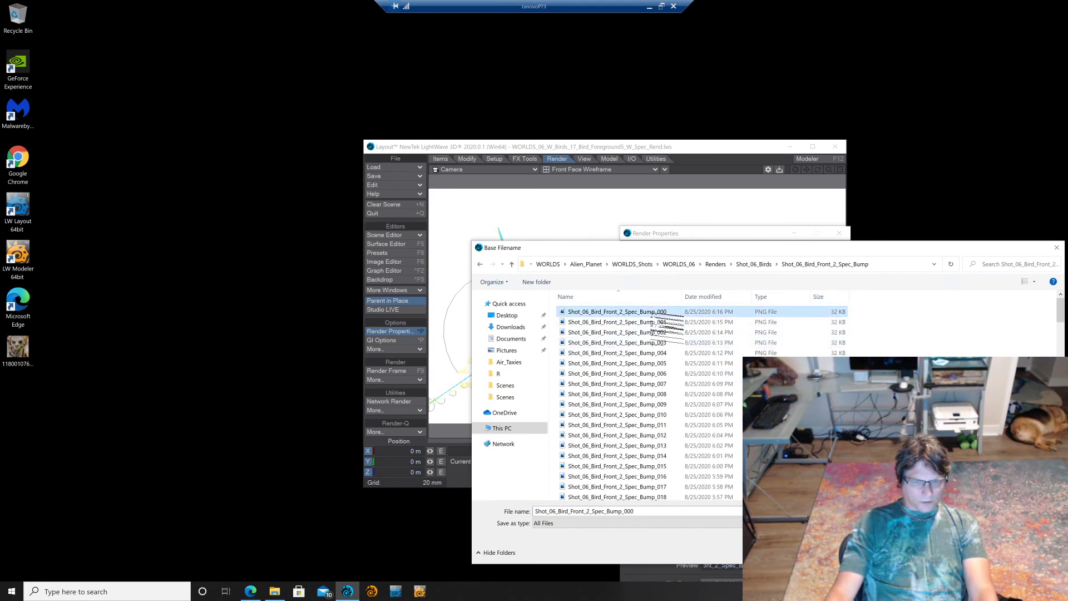
{"action": "left_click", "coordinate": [645, 511]}
{"action": "left_click", "coordinate": [646, 512]}
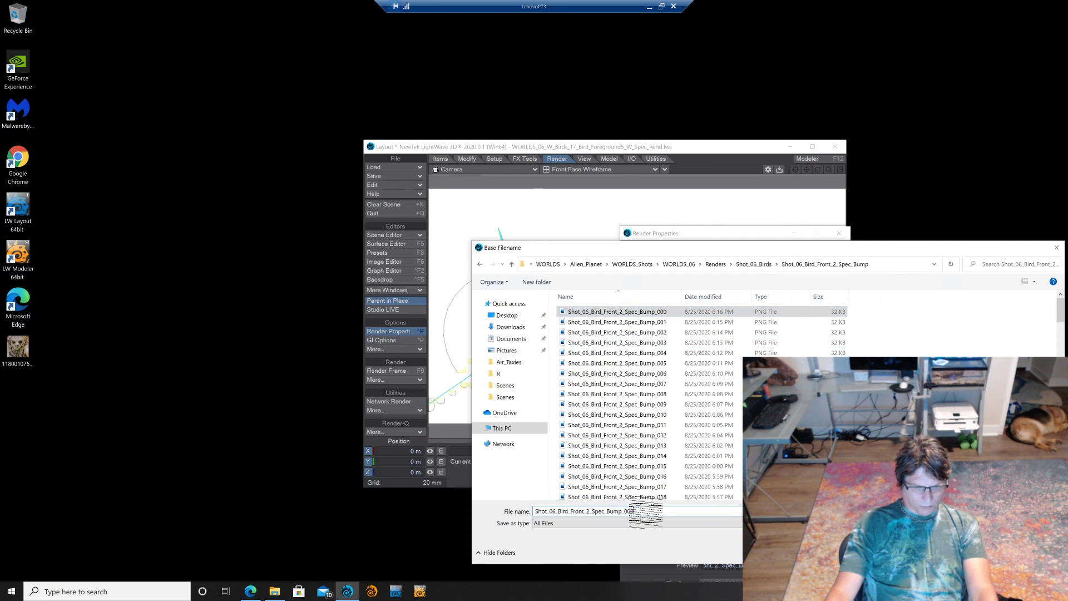
{"action": "key", "text": "BackSpace"}
{"action": "key", "text": "BackSpace"}
{"action": "key", "text": "BackSpace"}
{"action": "key", "text": "BackSpace"}
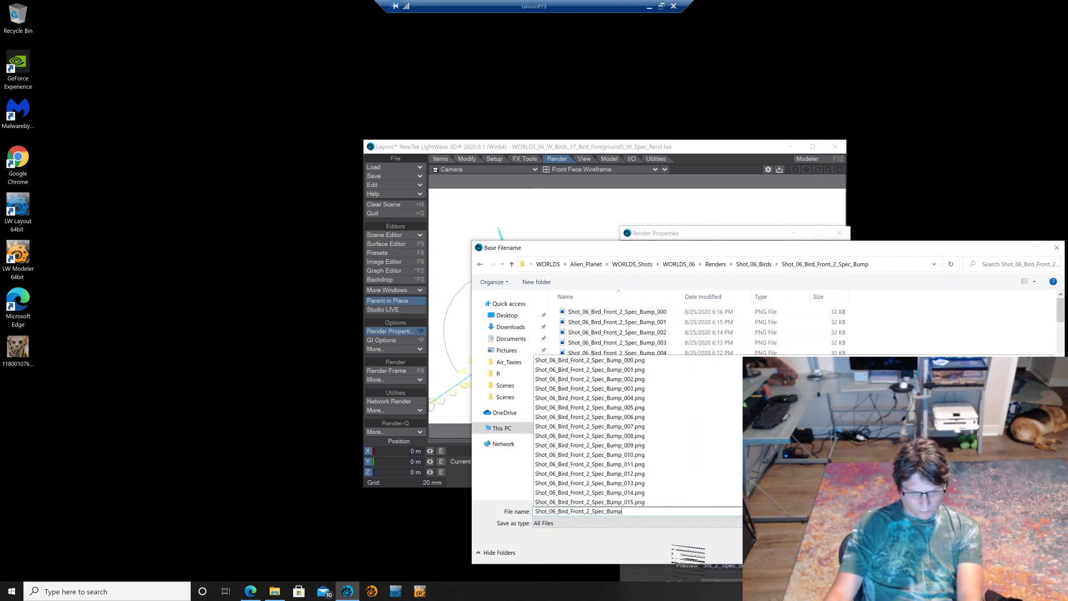
{"action": "key", "text": "Return"}
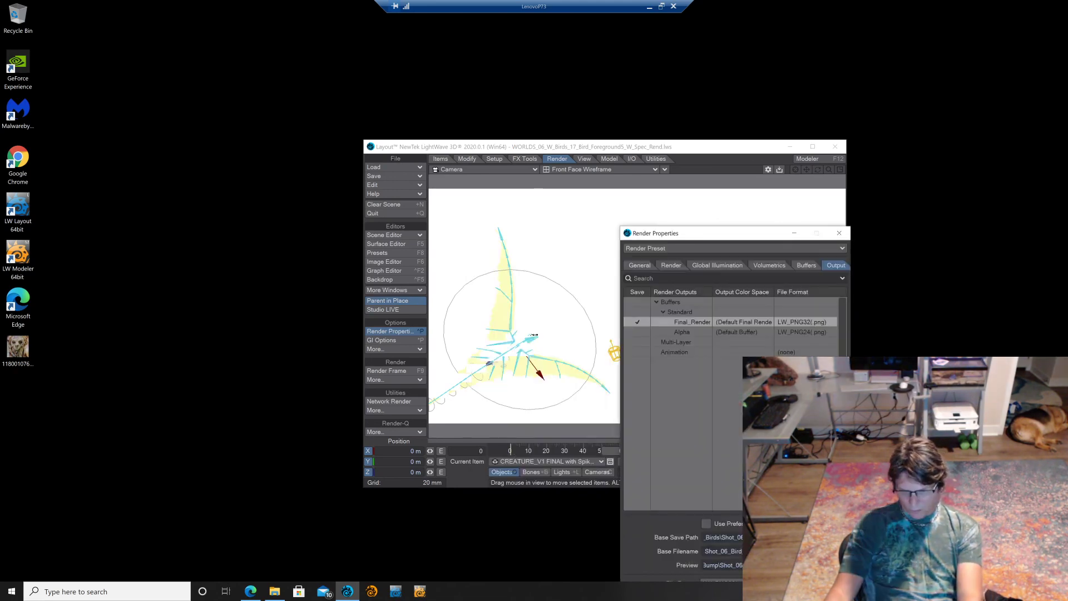
{"action": "left_click", "coordinate": [839, 232]}
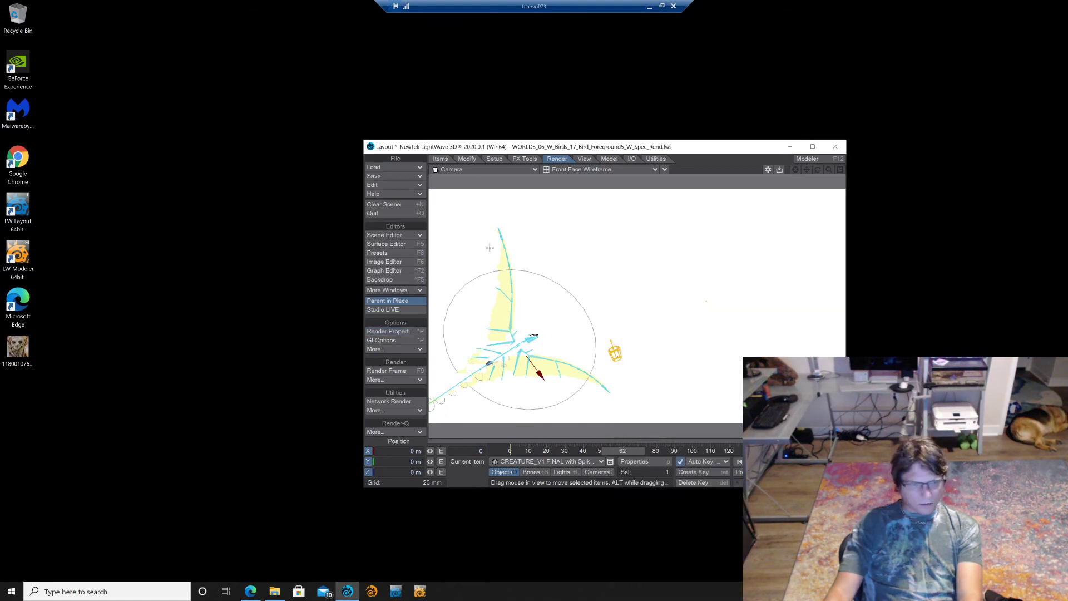
Step: Render the foreground bird scene, declining to match the render end frame to the slider's, and minimize the remote desktop session
{"action": "left_click", "coordinate": [389, 382]}
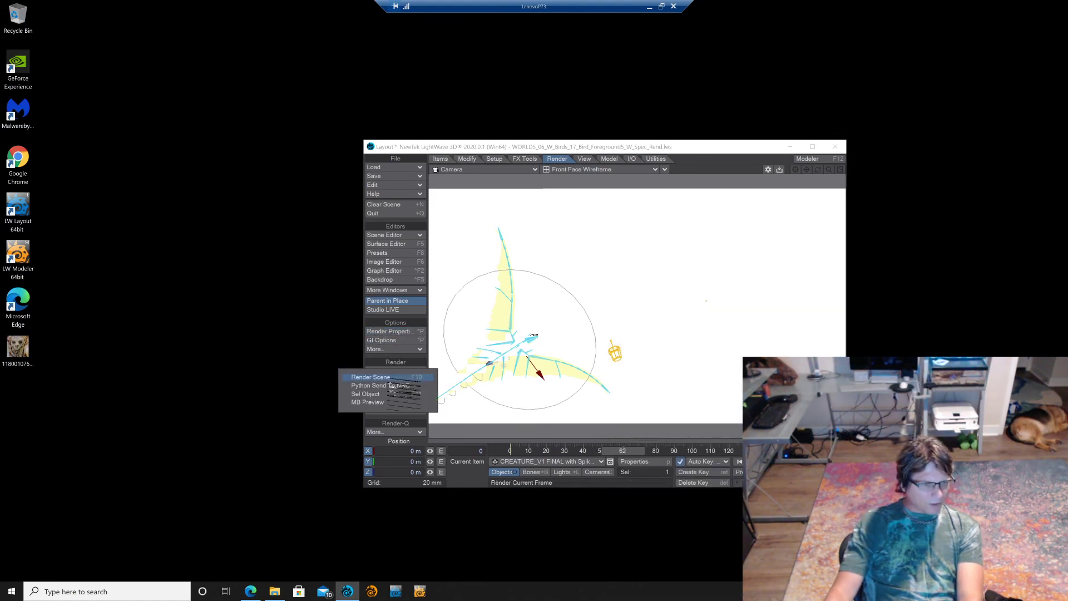
{"action": "left_click", "coordinate": [384, 378]}
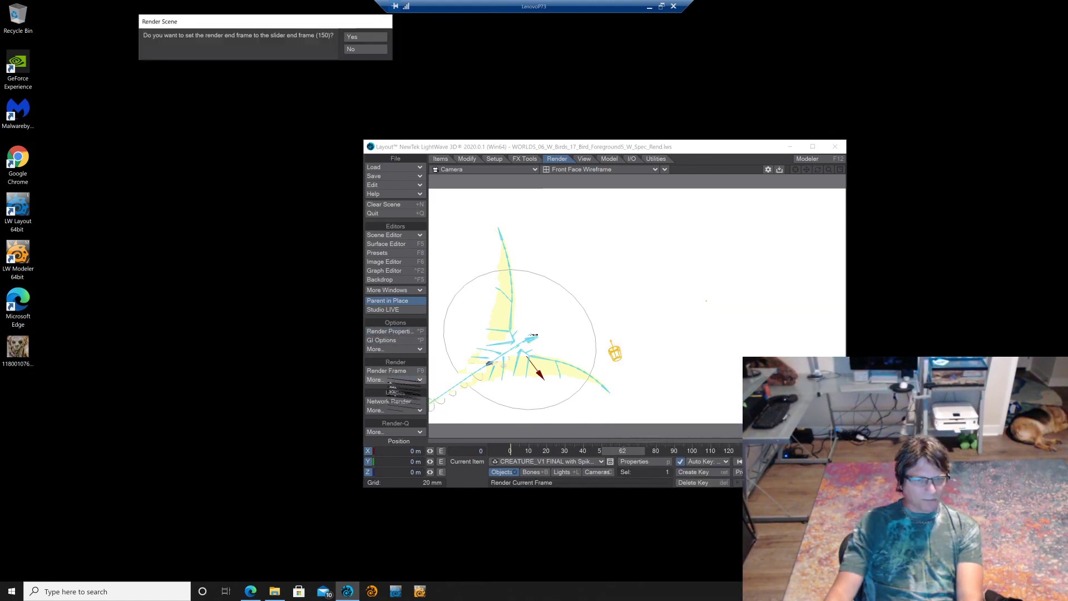
{"action": "left_click", "coordinate": [376, 52]}
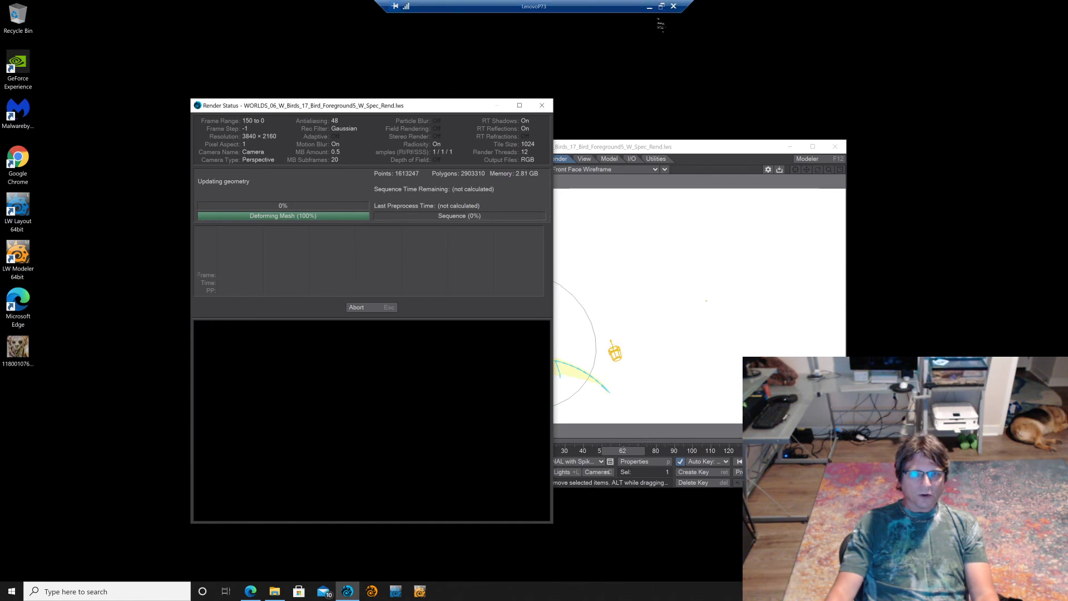
{"action": "left_click", "coordinate": [650, 6]}
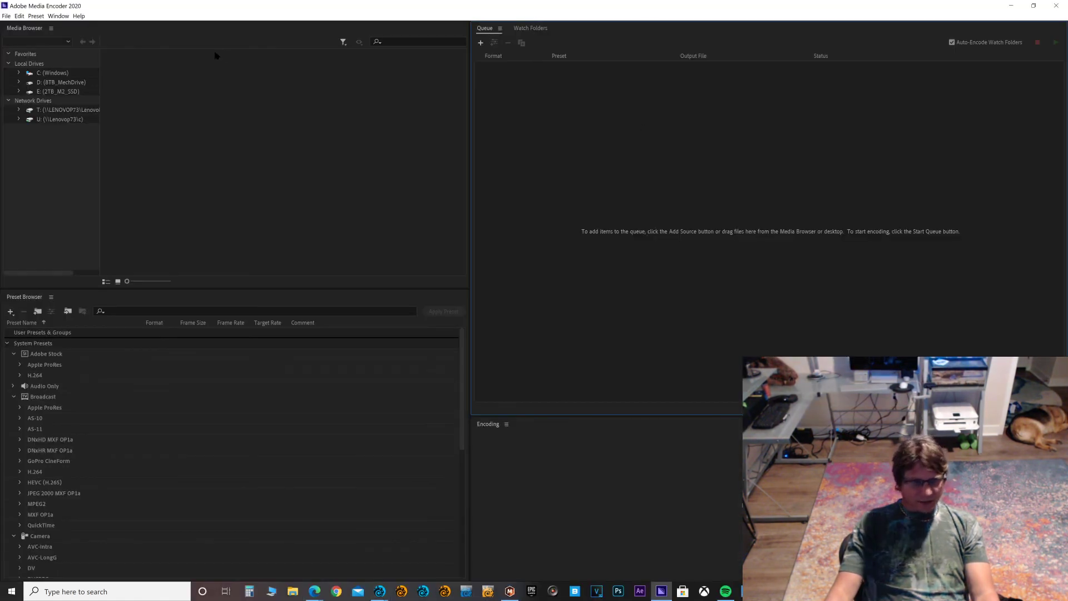
Step: Add the Worlds_Shot_06_Temp_W_Shake PNG sequence to the encoding queue, starting from frame 00000
{"action": "left_click", "coordinate": [3, 16]}
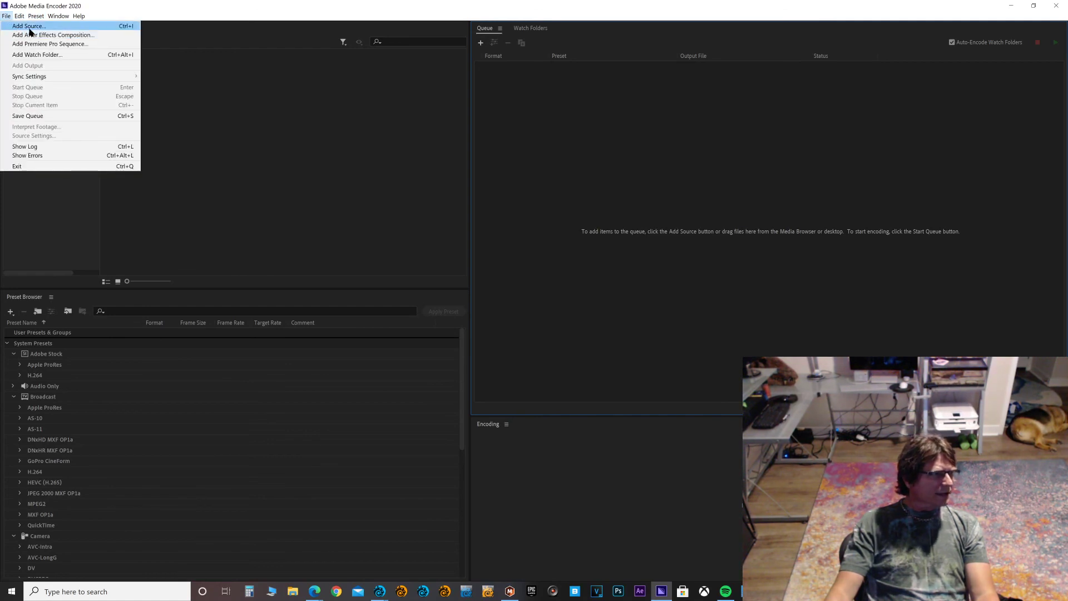
{"action": "left_click", "coordinate": [34, 28]}
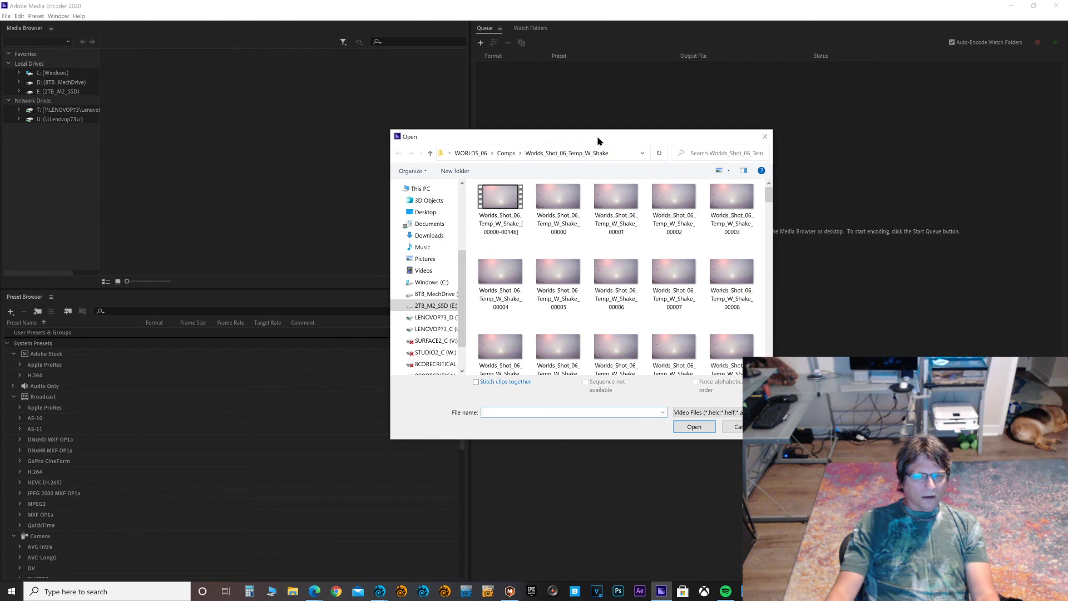
{"action": "left_click_drag", "start_coordinate": [596, 139], "coordinate": [634, 146]}
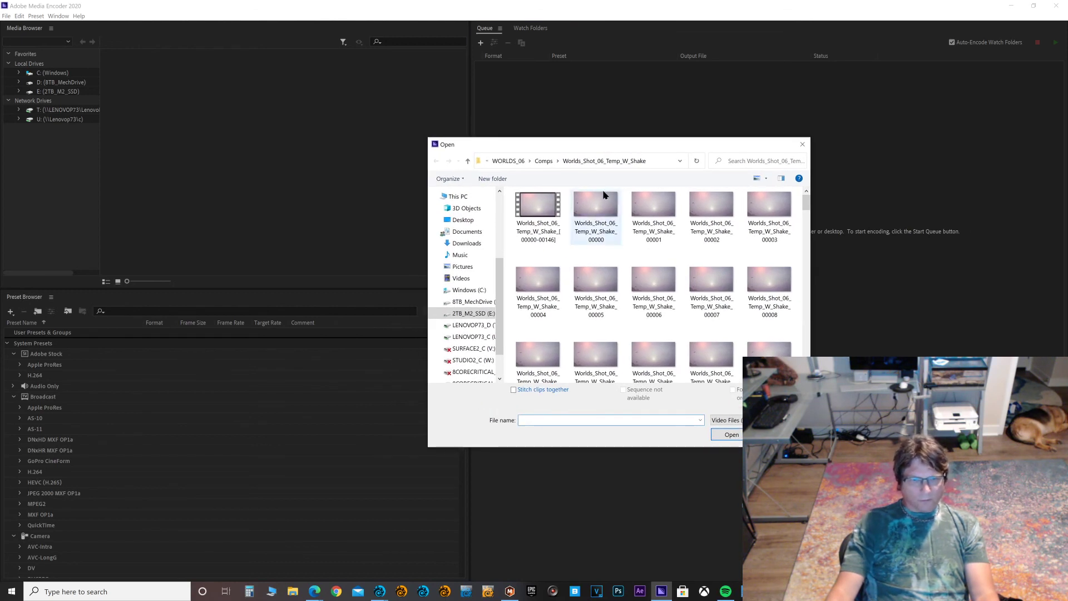
{"action": "left_click", "coordinate": [604, 194]}
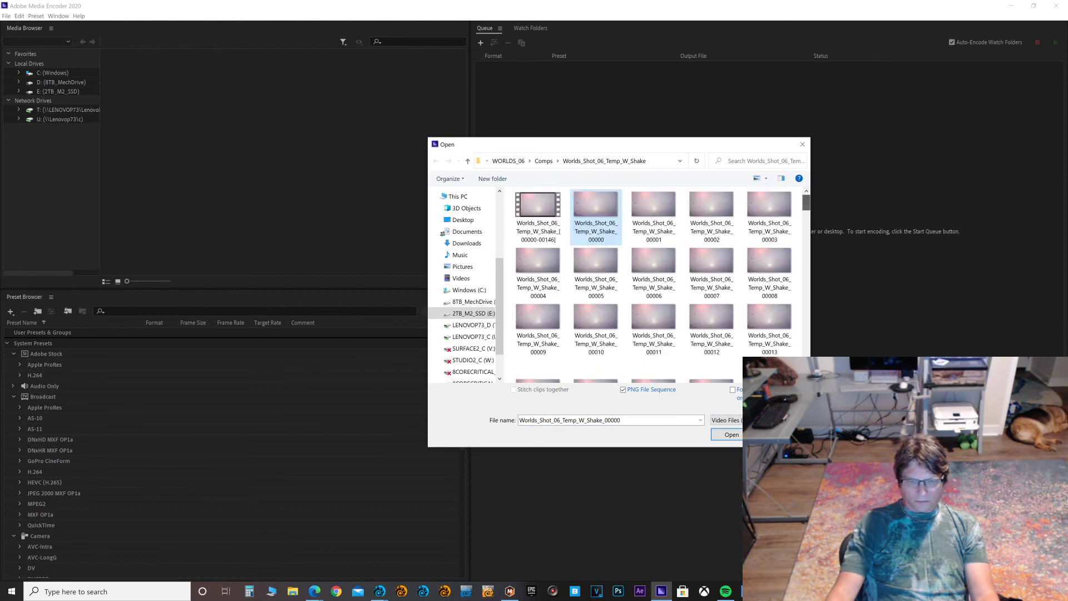
{"action": "left_click", "coordinate": [732, 434]}
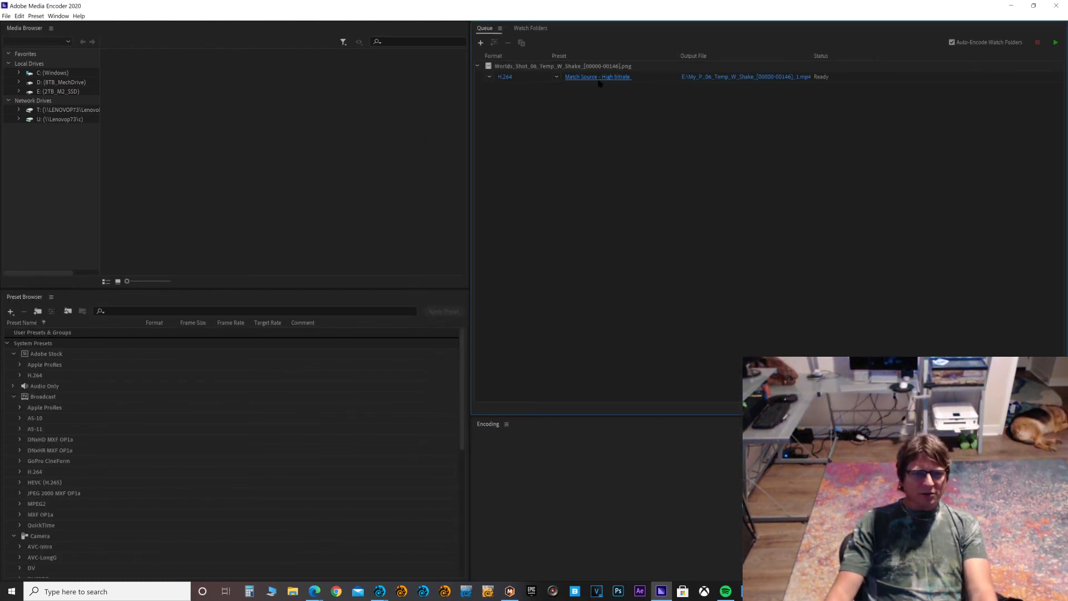
Step: Exclude audio from the queued H.264 export and set its bitrate encoding to VBR, 2 pass
{"action": "left_click", "coordinate": [599, 78]}
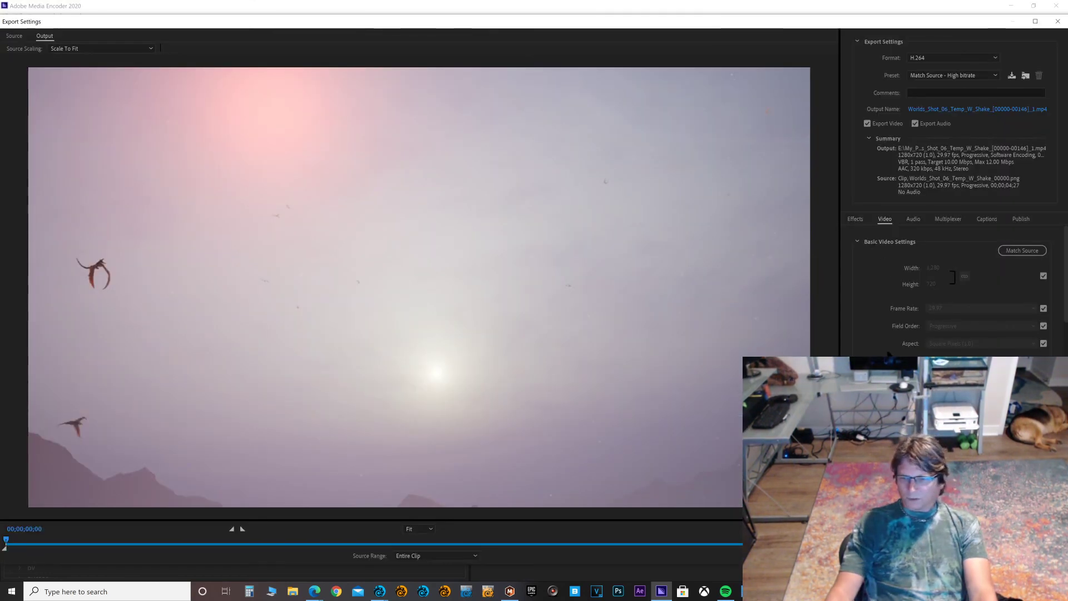
{"action": "left_click", "coordinate": [916, 123]}
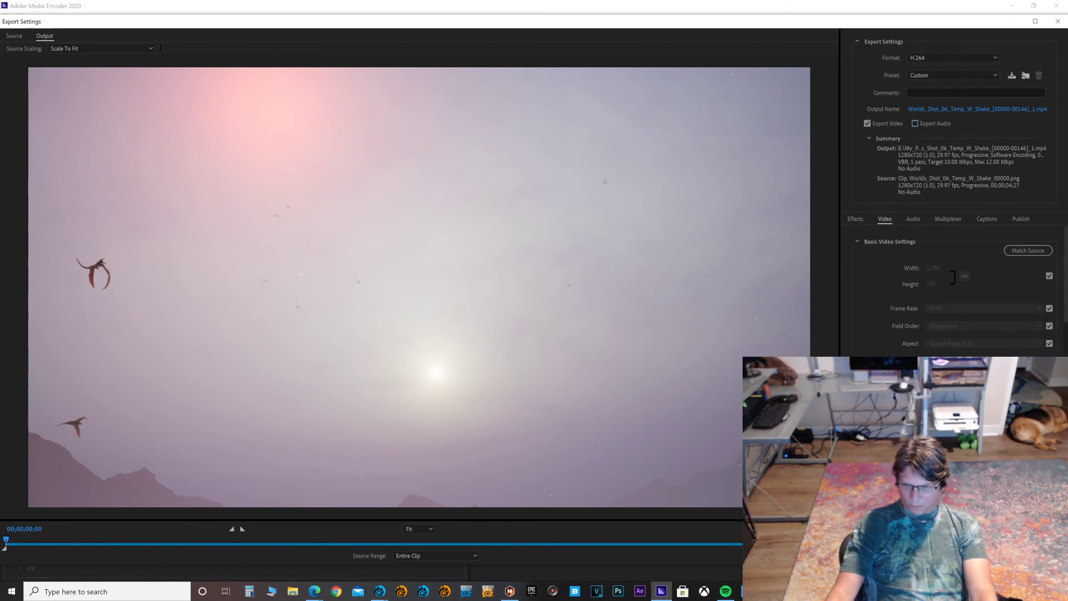
{"action": "scroll", "coordinate": [1021, 334], "scroll_direction": "down", "scroll_amount": 10}
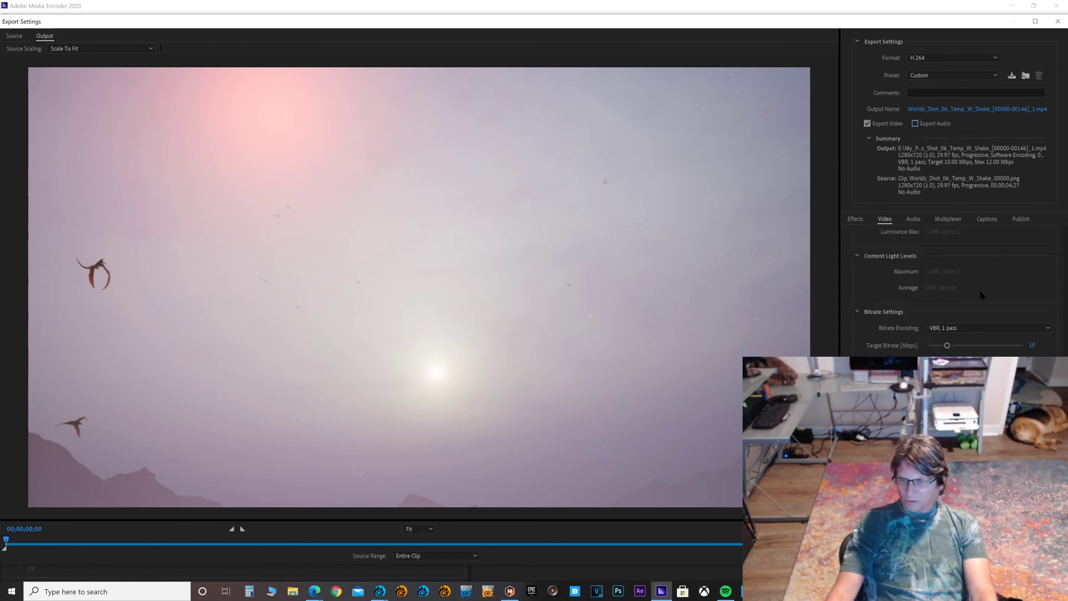
{"action": "left_click", "coordinate": [980, 326]}
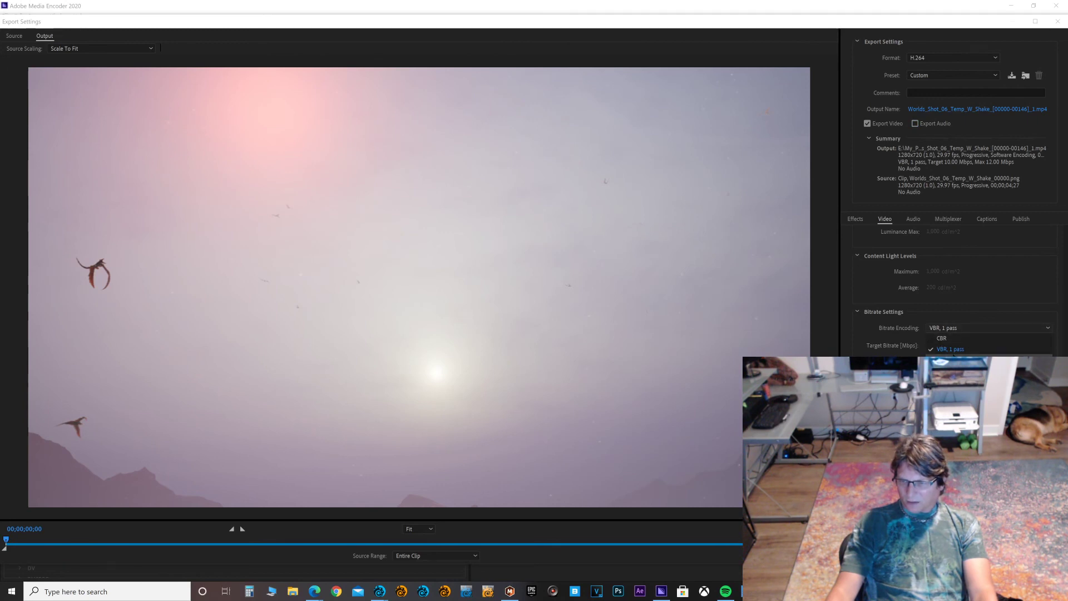
{"action": "left_click", "coordinate": [953, 355]}
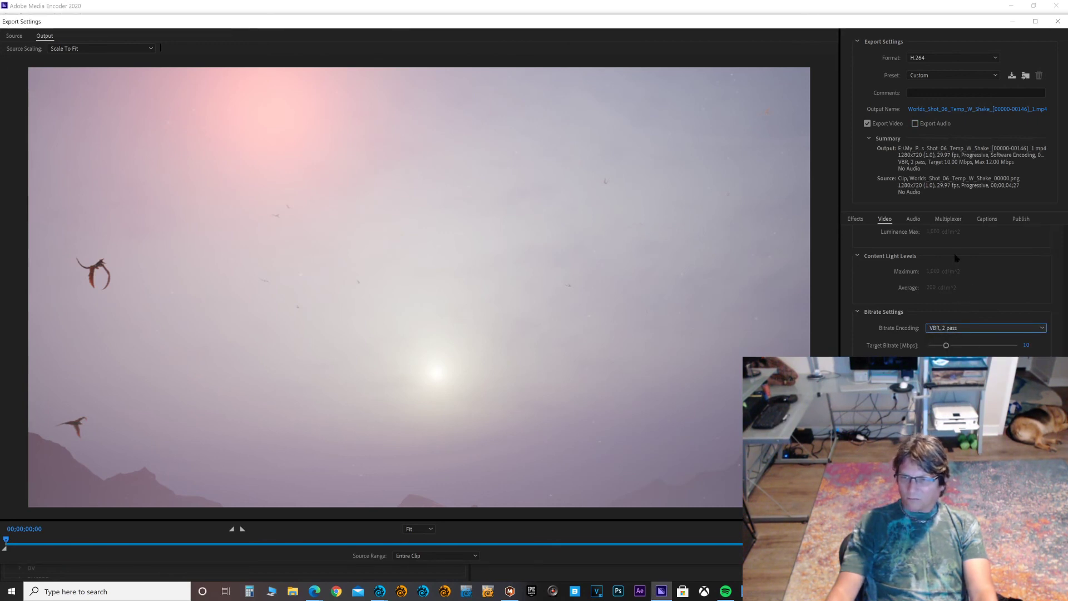
{"action": "scroll", "coordinate": [957, 258], "scroll_direction": "up", "scroll_amount": 5}
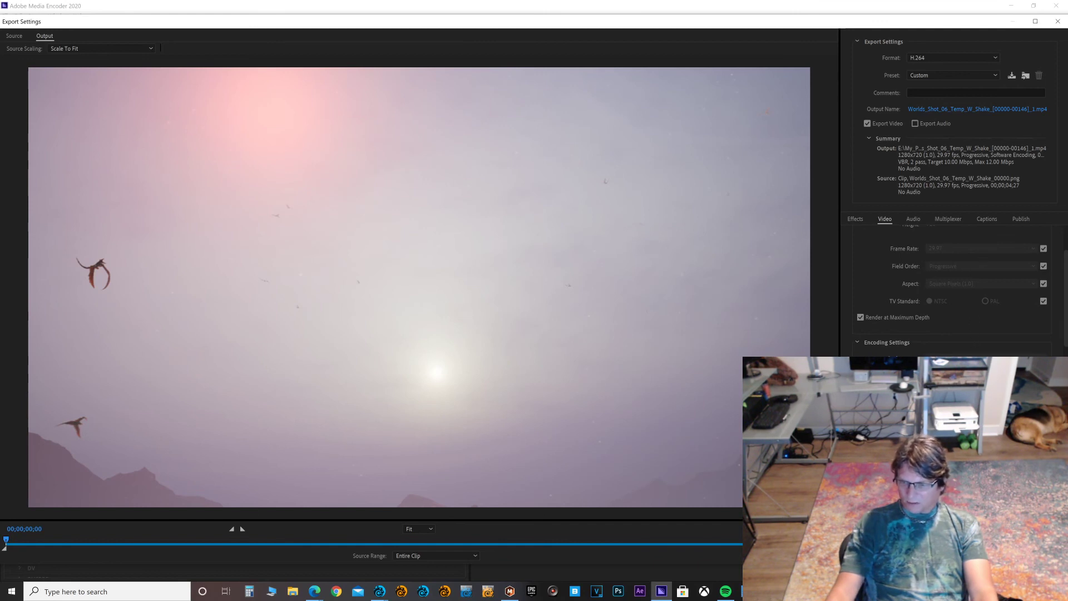
{"action": "key", "text": "Return"}
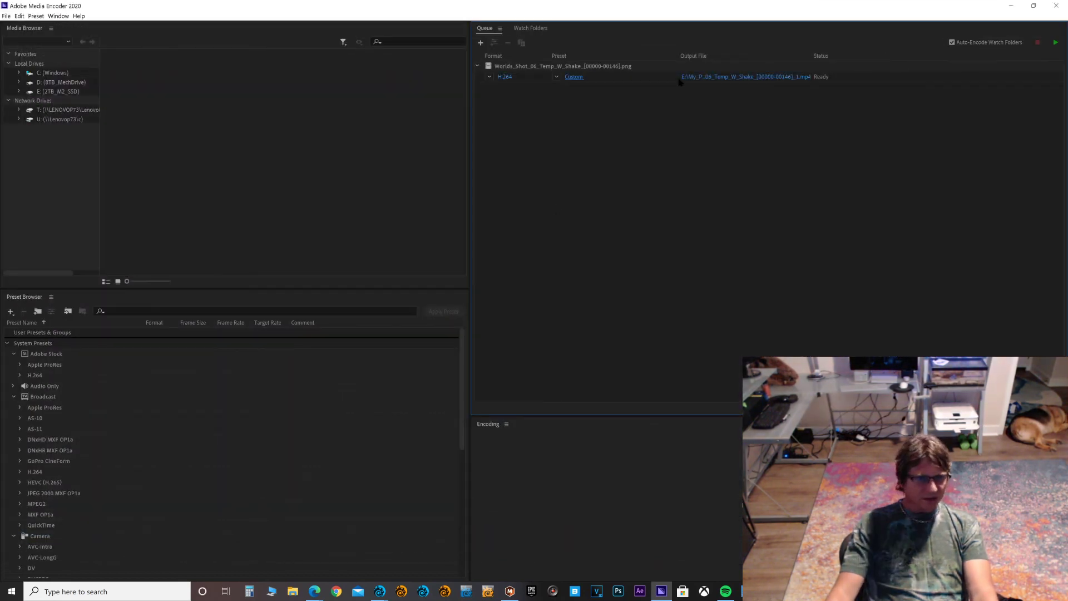
Step: Encode the queued shake sequence to MP4 and close Media Encoder
{"action": "left_click", "coordinate": [1055, 43]}
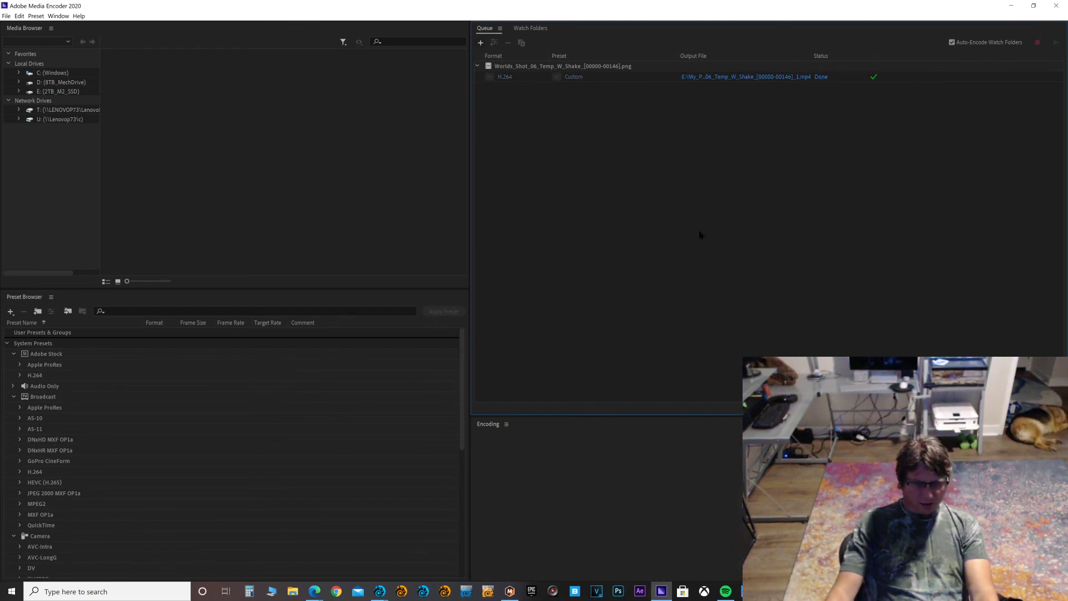
{"action": "left_click", "coordinate": [1056, 6]}
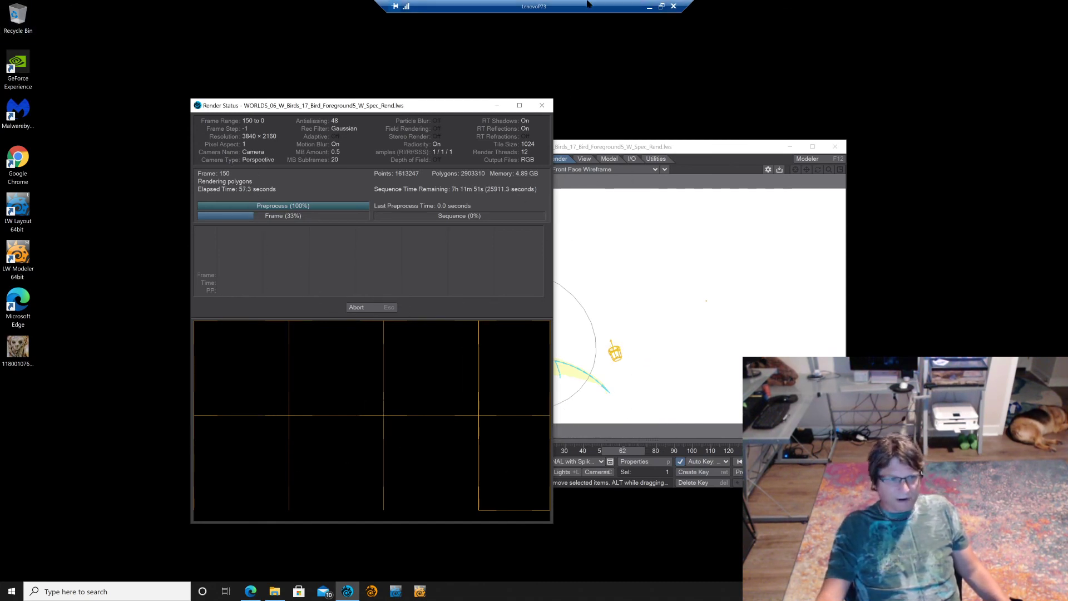
Step: Minimize the remote desktop session and rearrange the middle-birds render status and Layout windows to clear space on the local desktop
{"action": "left_click", "coordinate": [649, 5]}
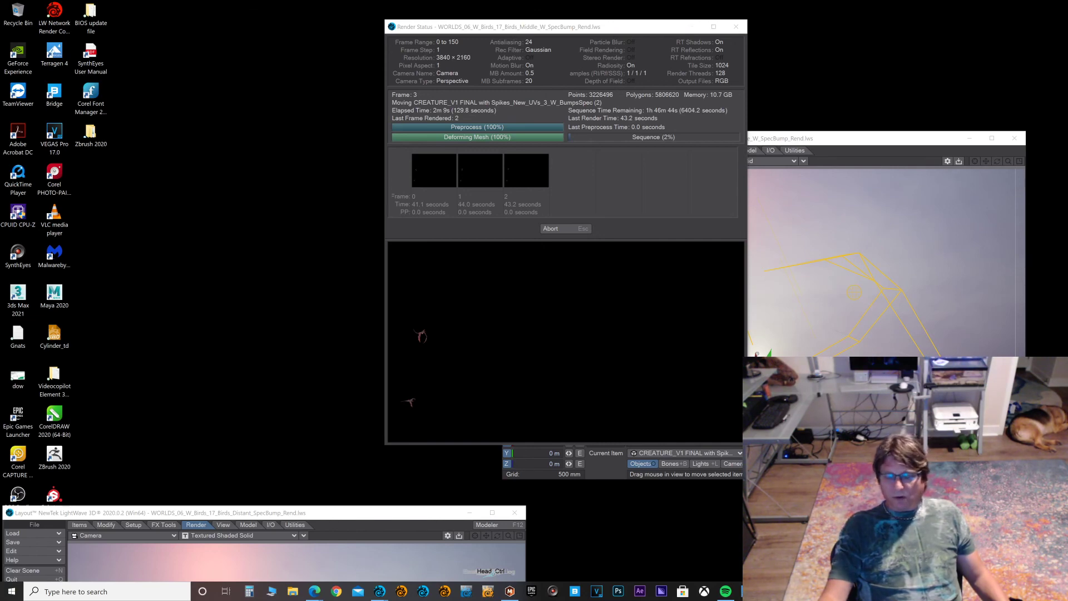
{"action": "left_click_drag", "start_coordinate": [478, 27], "coordinate": [696, 70]}
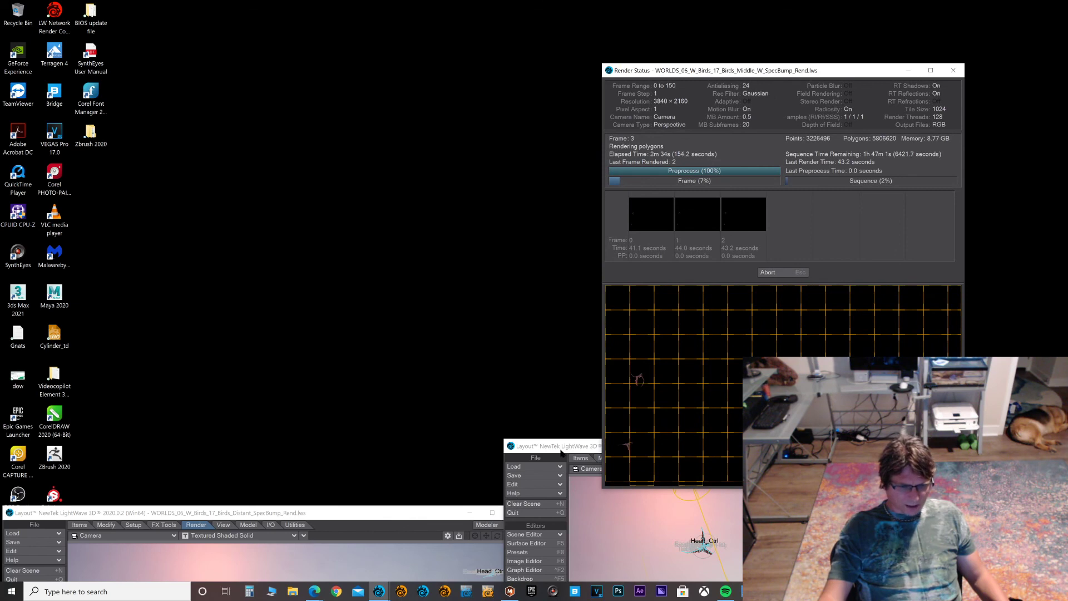
{"action": "left_click_drag", "start_coordinate": [561, 452], "coordinate": [569, 518]}
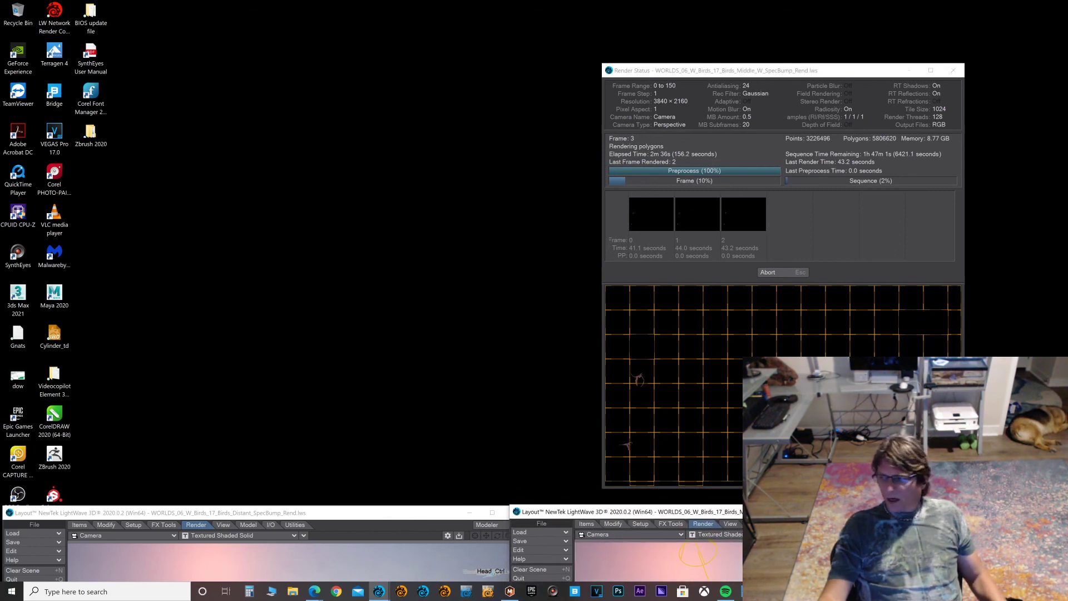